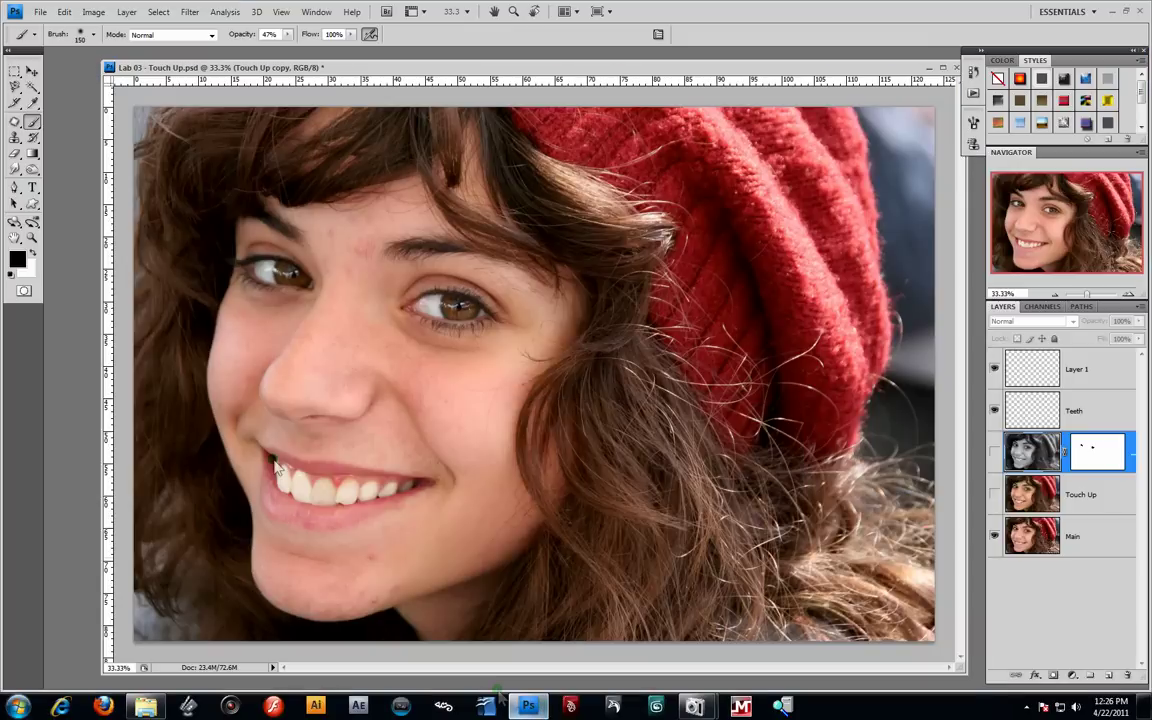
left_click_drag(663, 67, 641, 63)
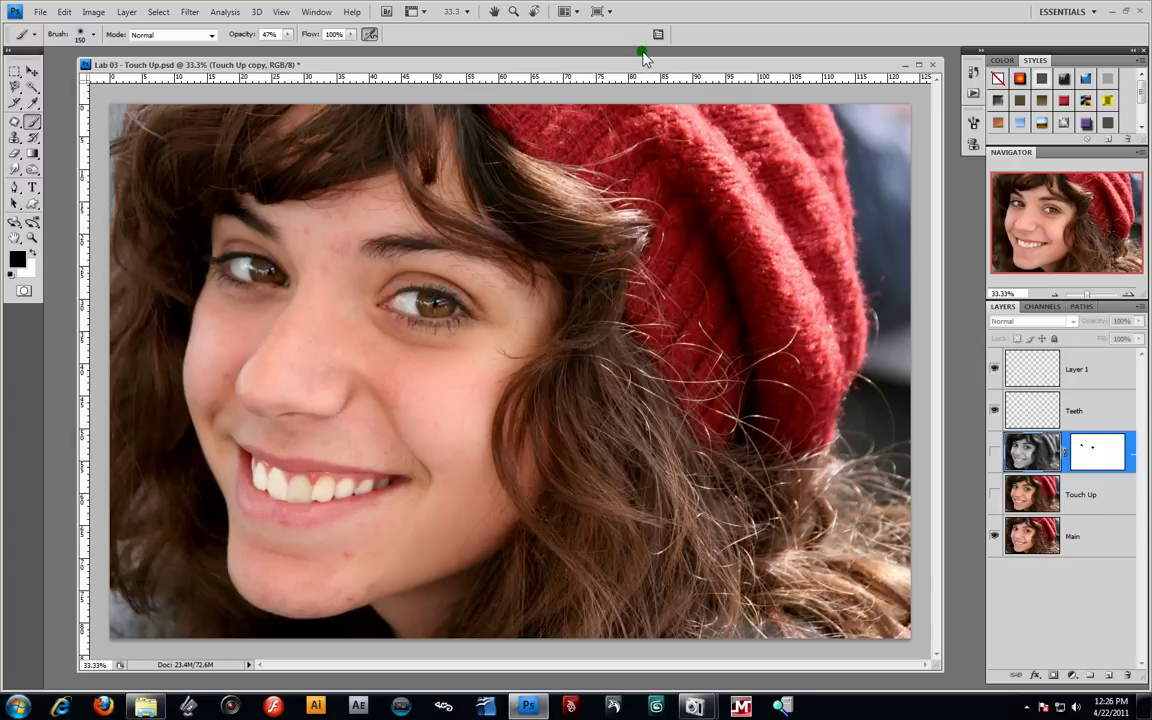
left_click_drag(641, 64, 649, 62)
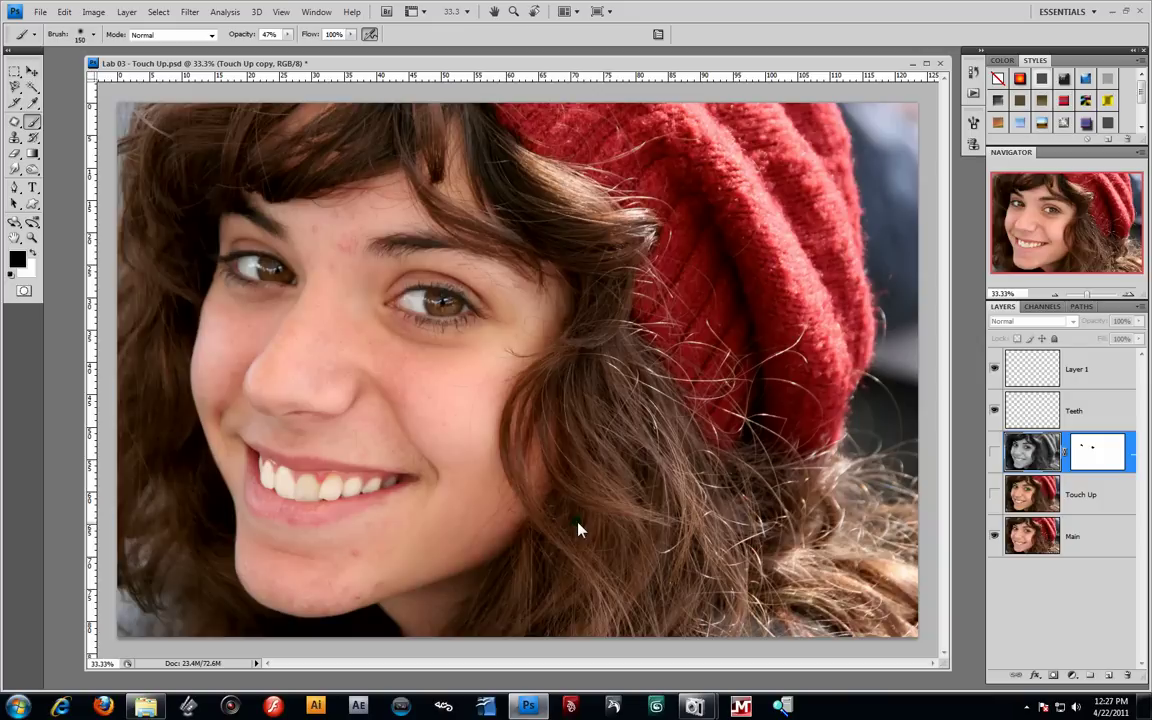
Compare the original portrait with the retouched and black-and-white versions by toggling the Touch Up and Touch Up copy layers' visibility
left_click(994, 494)
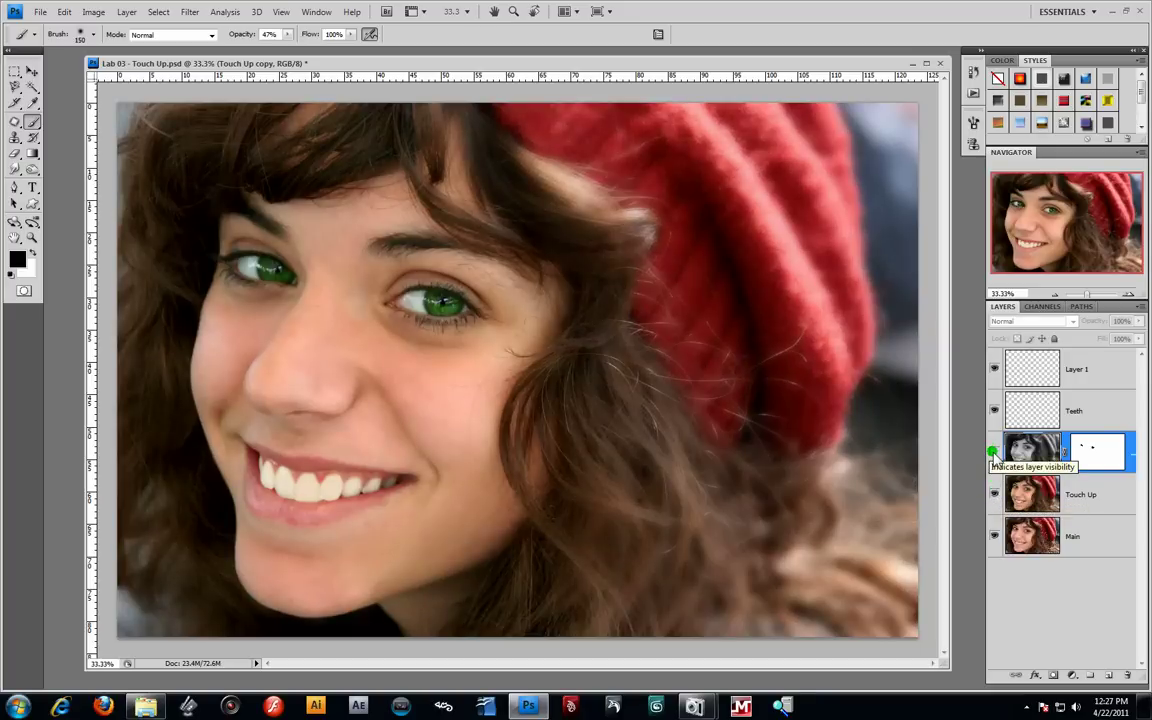
left_click(993, 452)
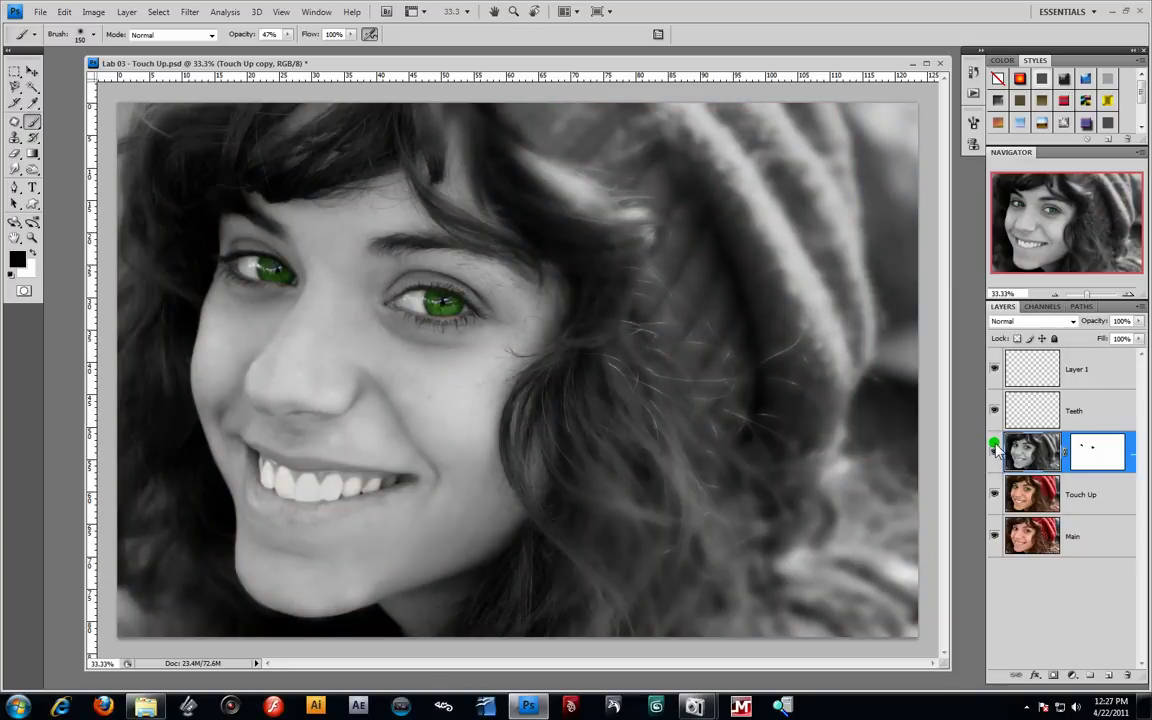
left_click(993, 453)
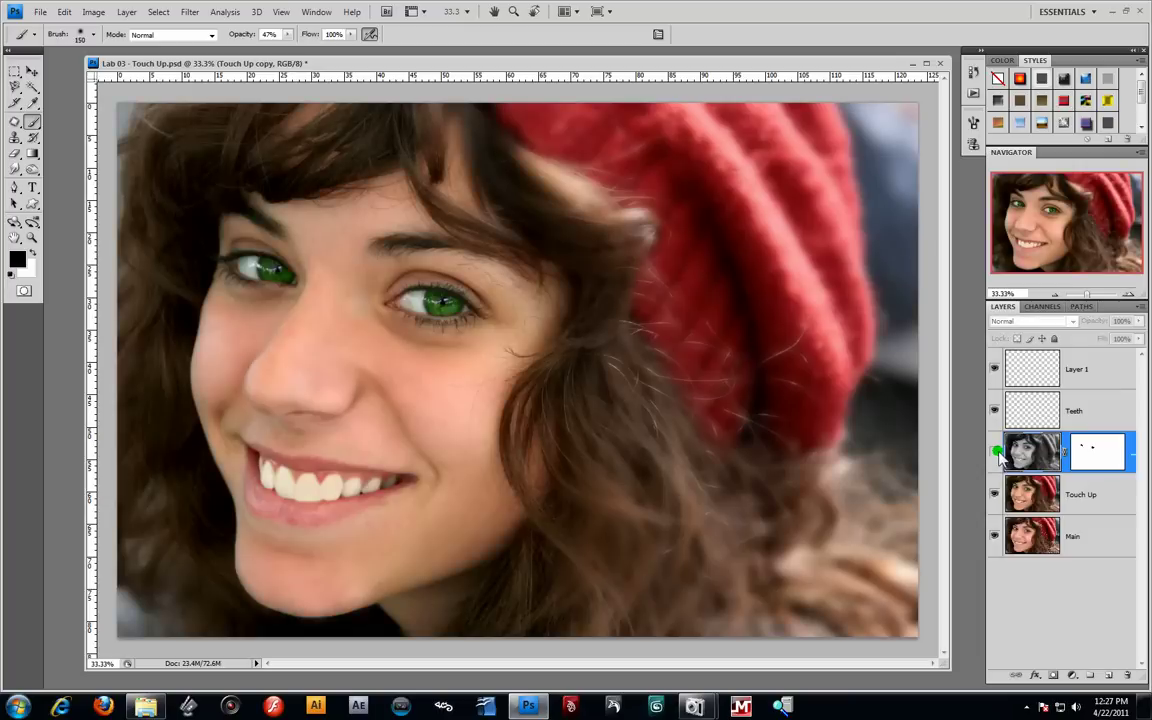
left_click(993, 453)
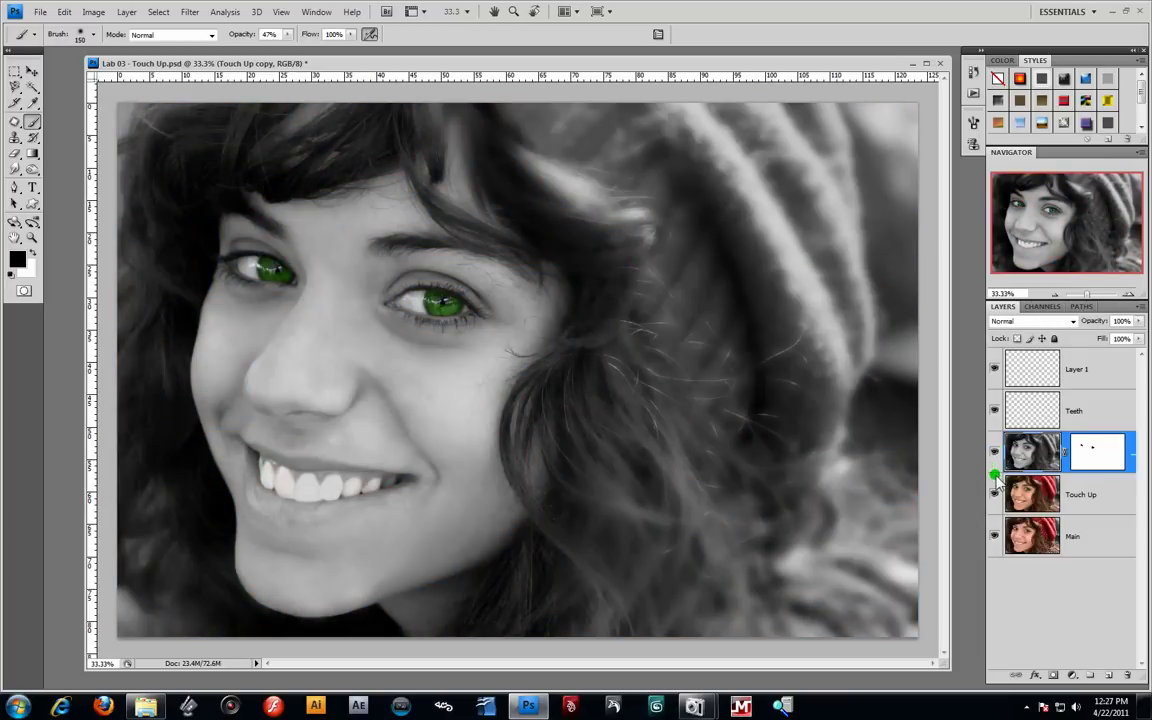
left_click(995, 454)
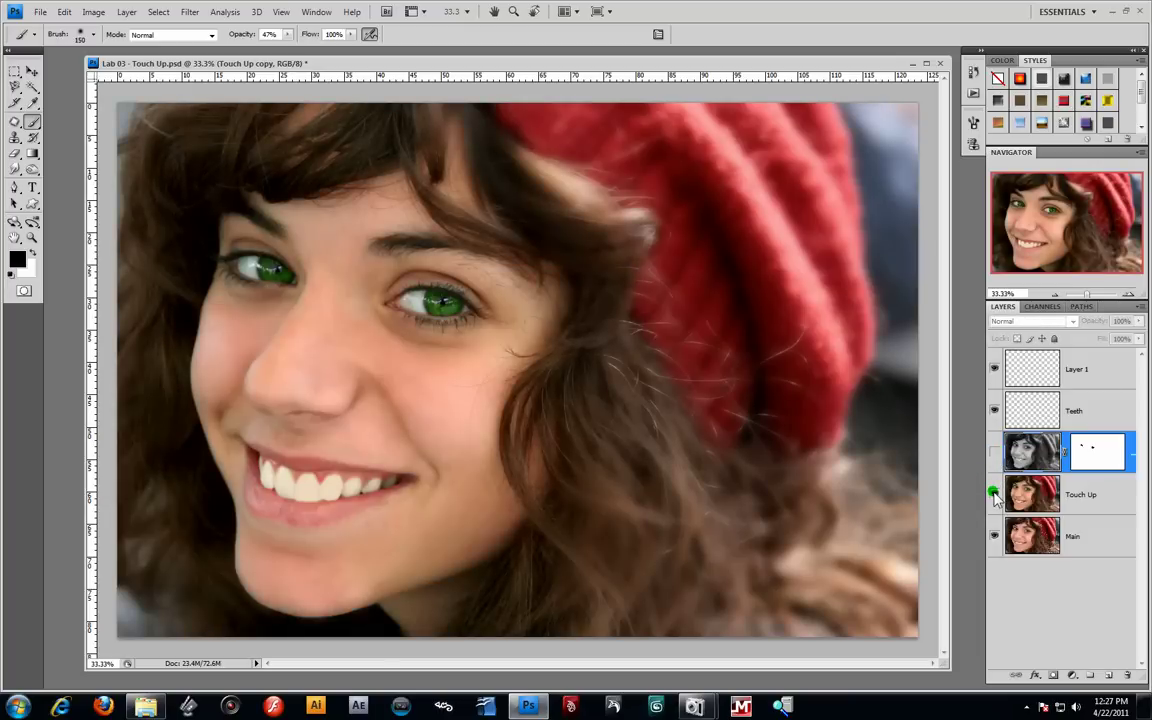
left_click(996, 494)
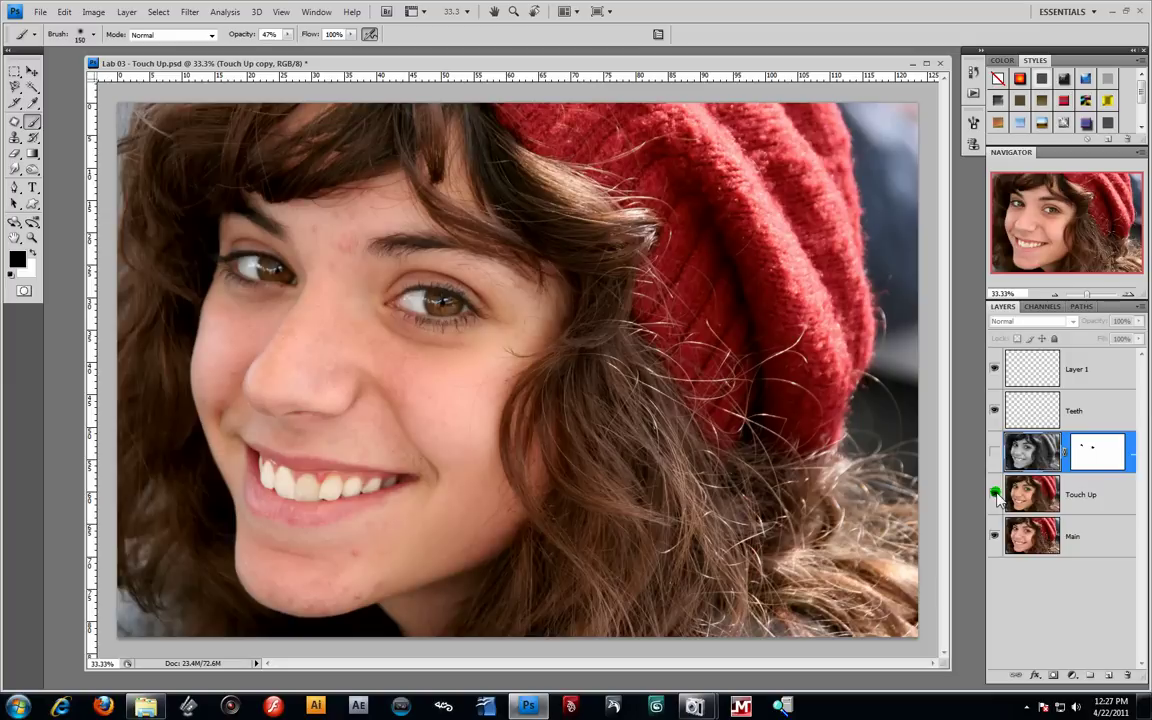
left_click(995, 494)
left_click(995, 494)
left_click(995, 494)
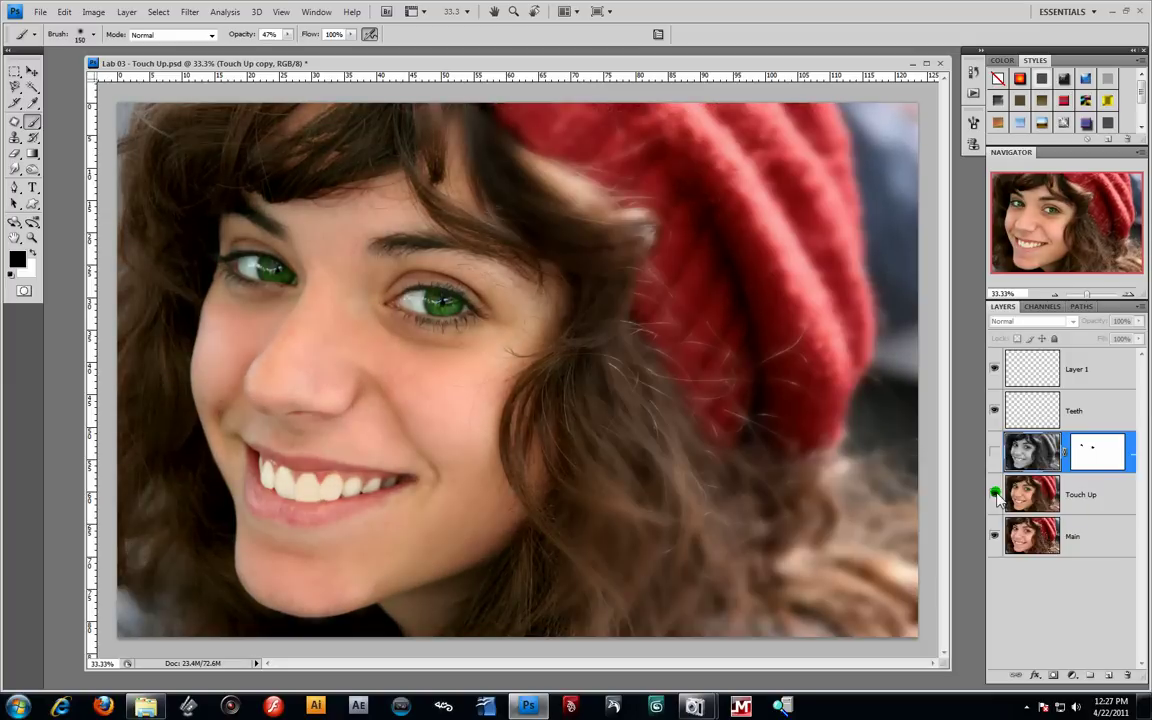
left_click(995, 494)
left_click(995, 494)
left_click(995, 450)
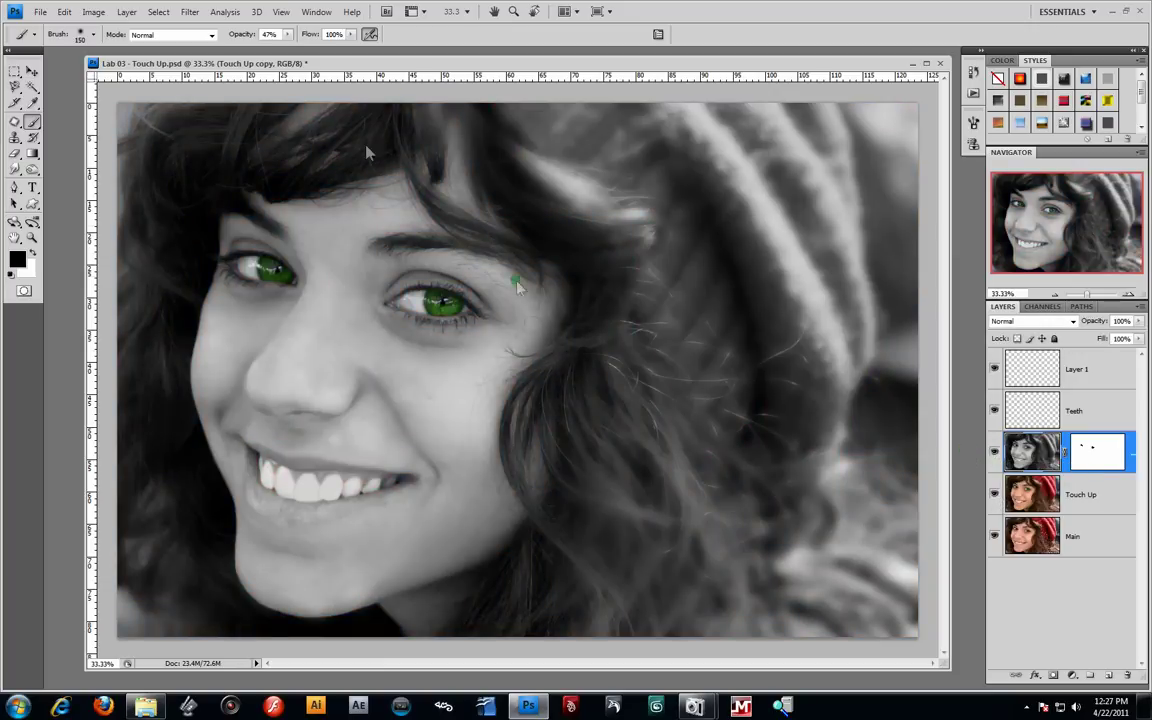
Close Lab 03 - Touch Up.psd without saving its changes
left_click_drag(476, 63, 436, 66)
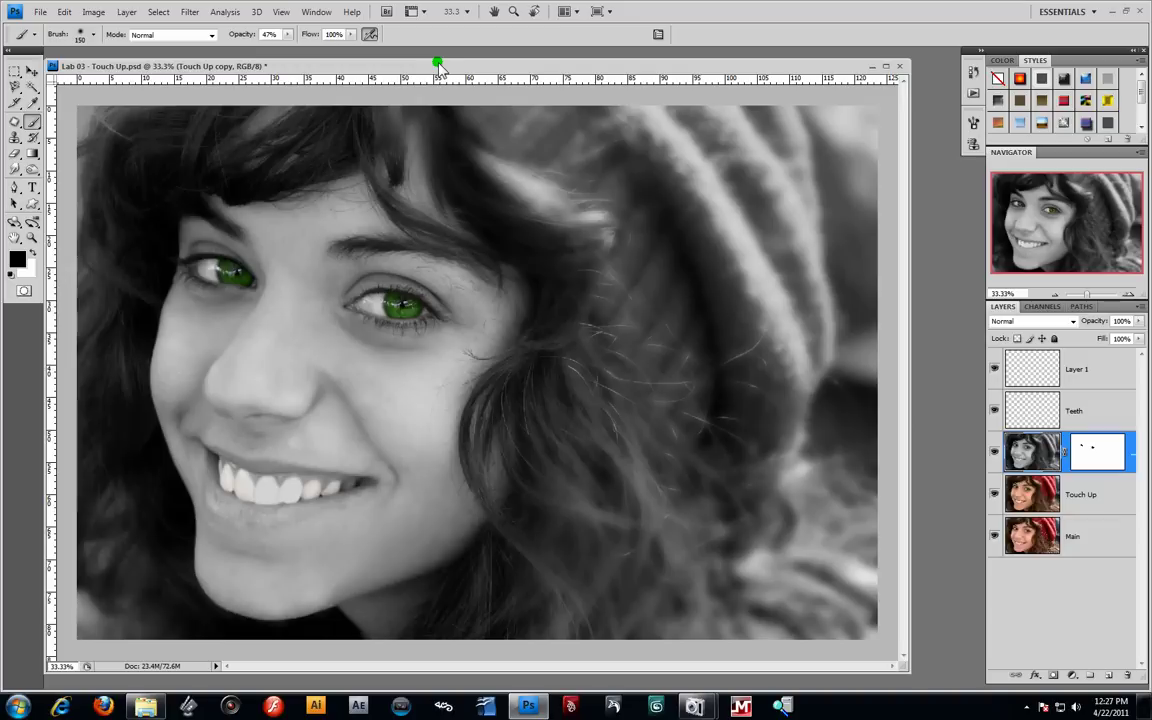
left_click_drag(786, 65, 799, 65)
left_click(913, 65)
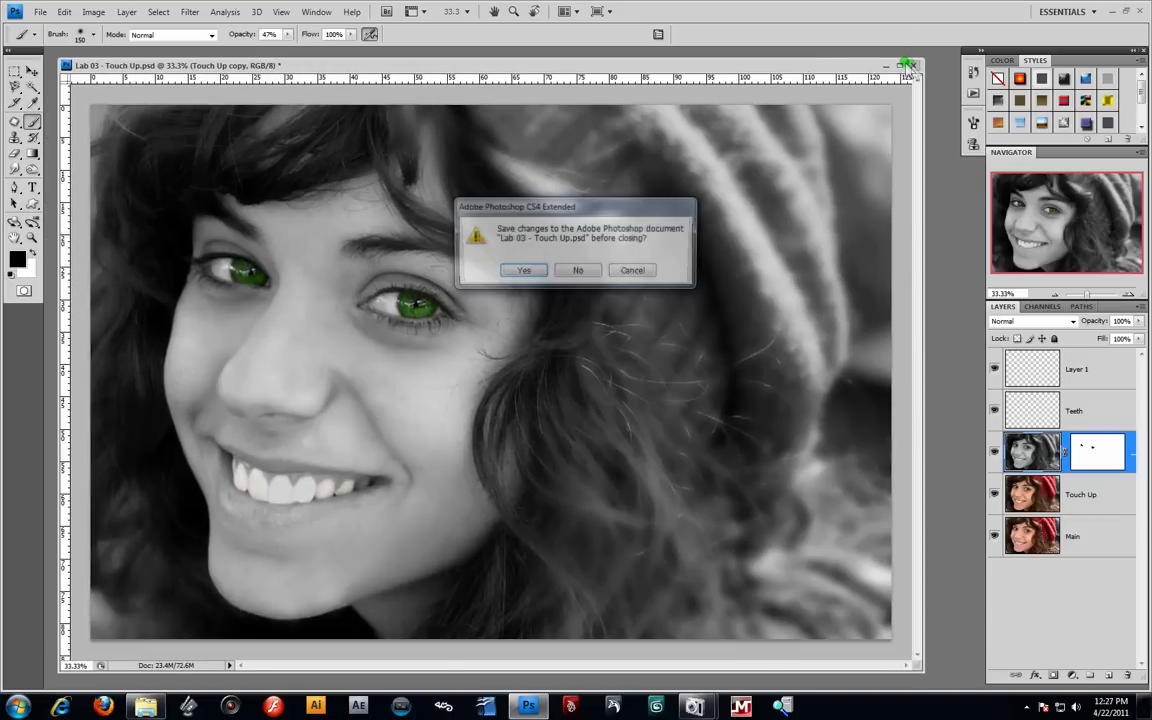
left_click(570, 271)
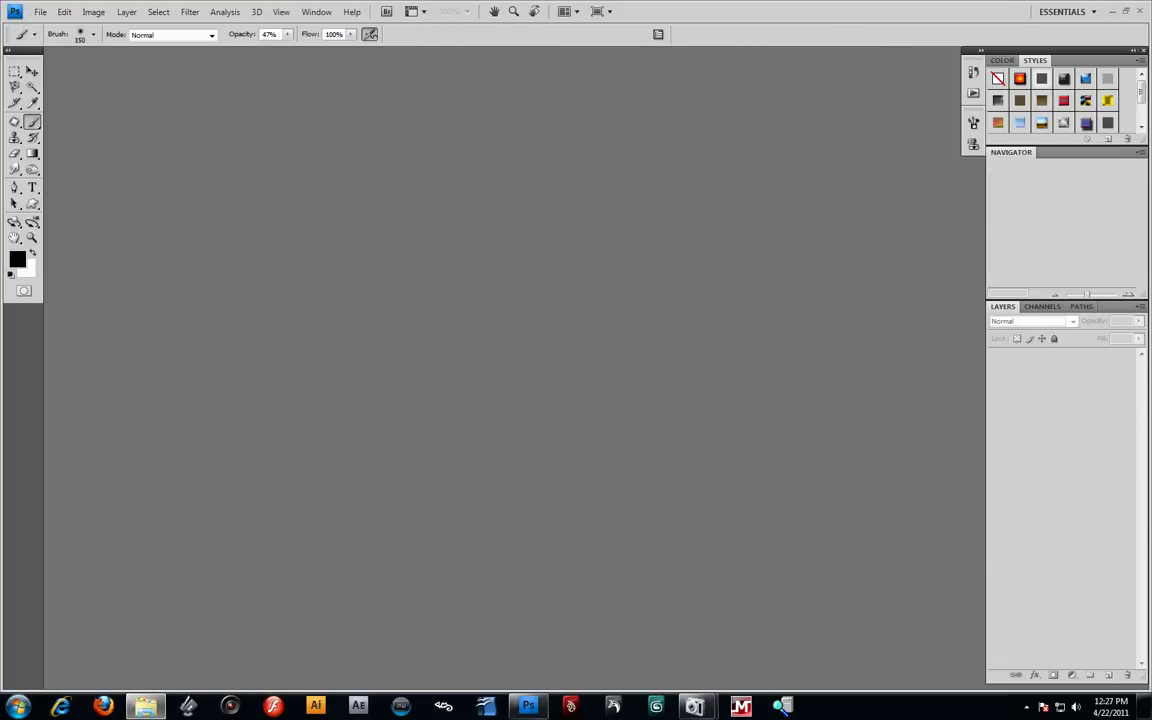
Open Female face 2.jpg, float it in its own window, and enlarge that window around the whole image
left_click_drag(700, 300, 720, 370)
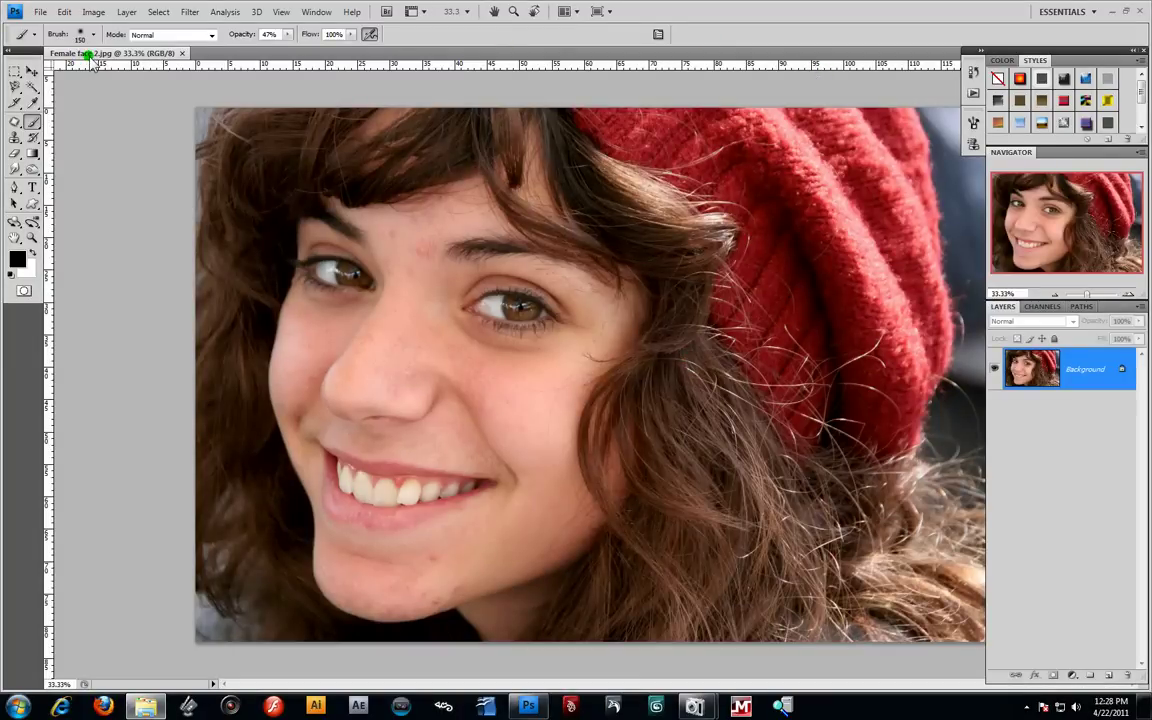
left_click_drag(90, 58, 432, 72)
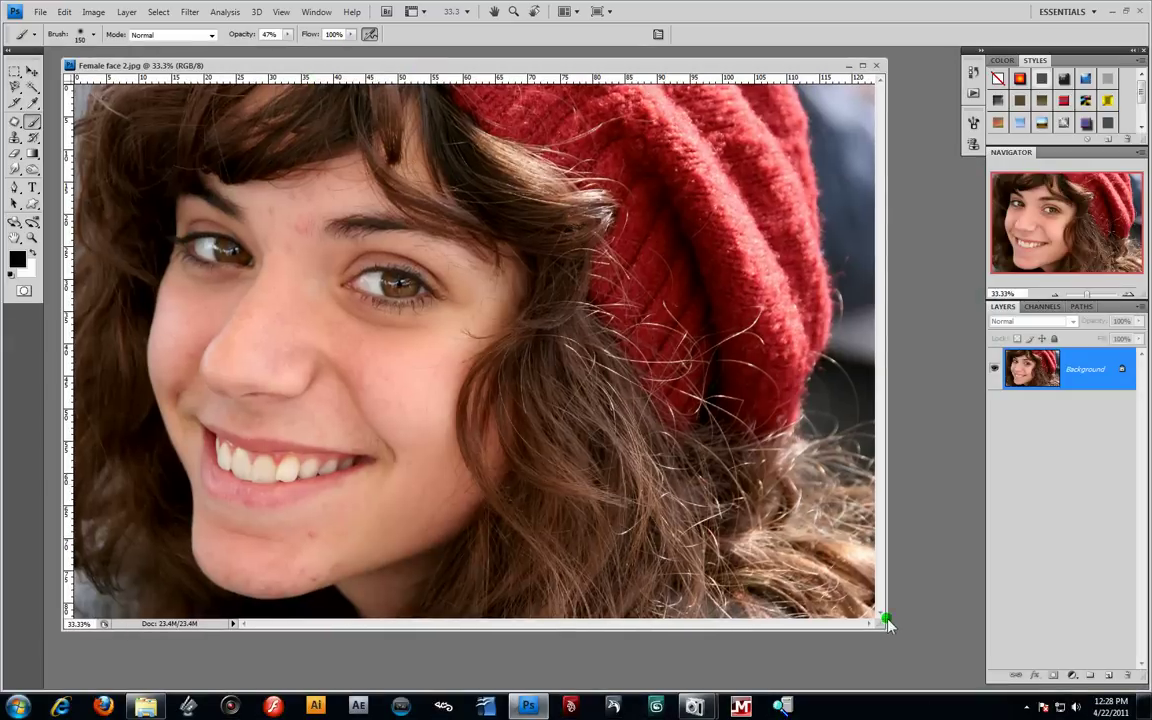
left_click_drag(888, 636, 931, 684)
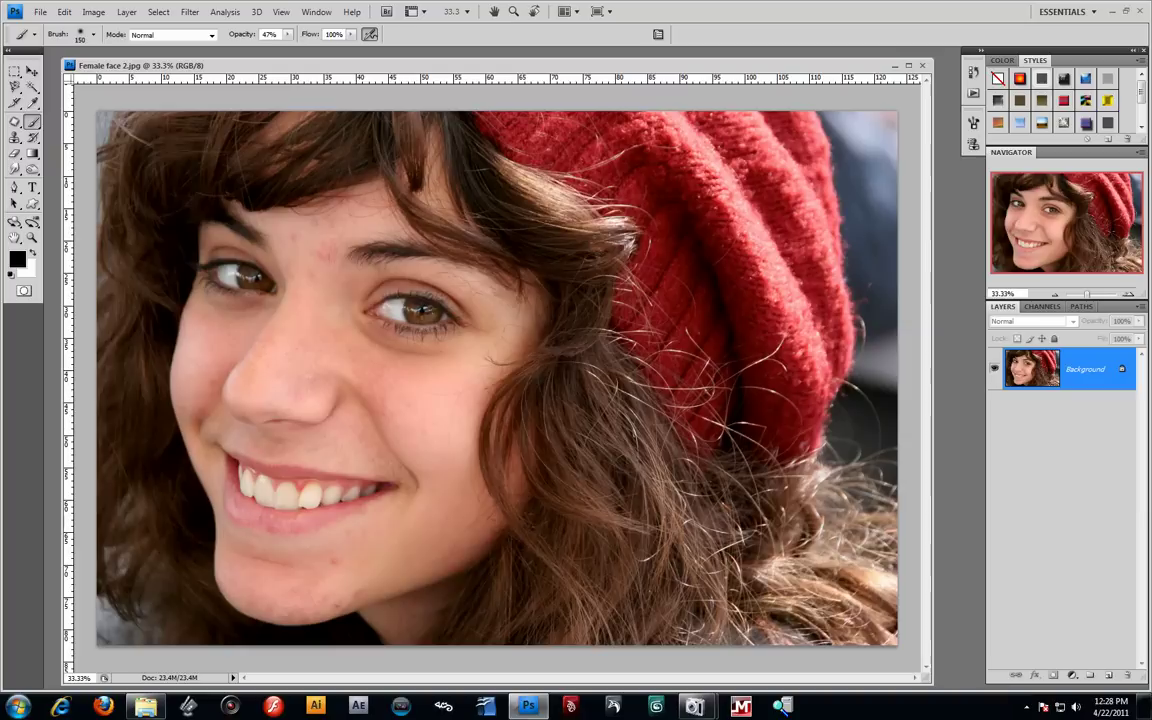
Convert the locked Background into a regular layer named Main
double_click(1125, 372)
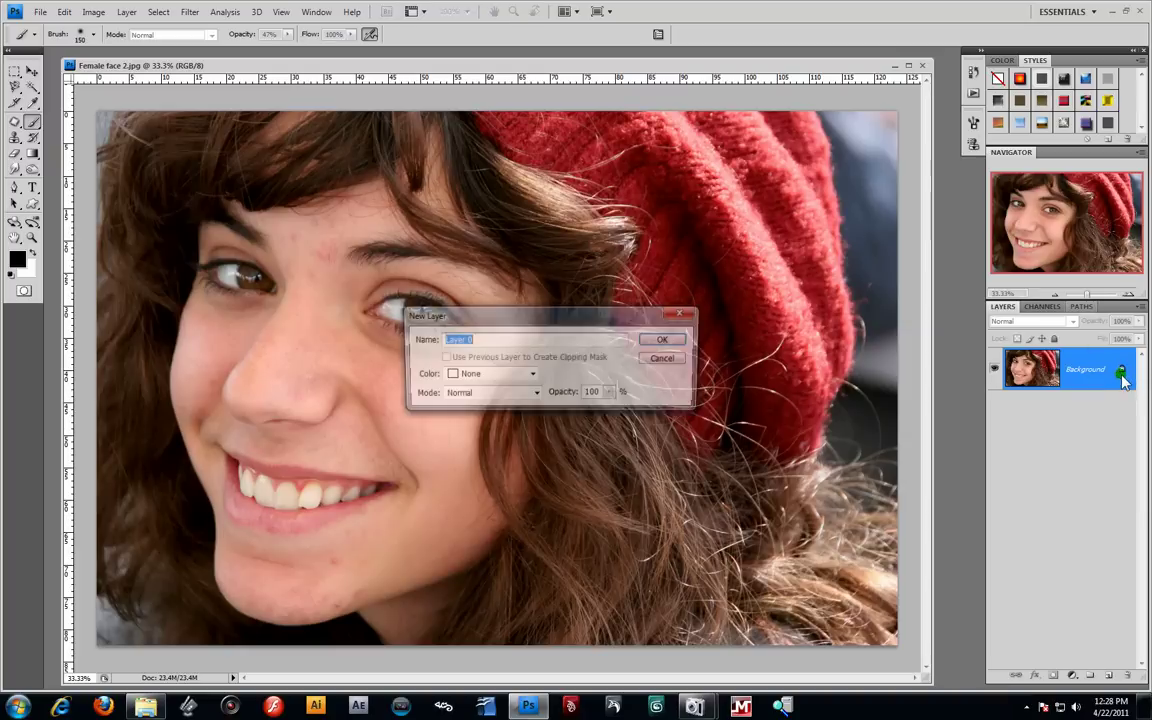
type("Main")
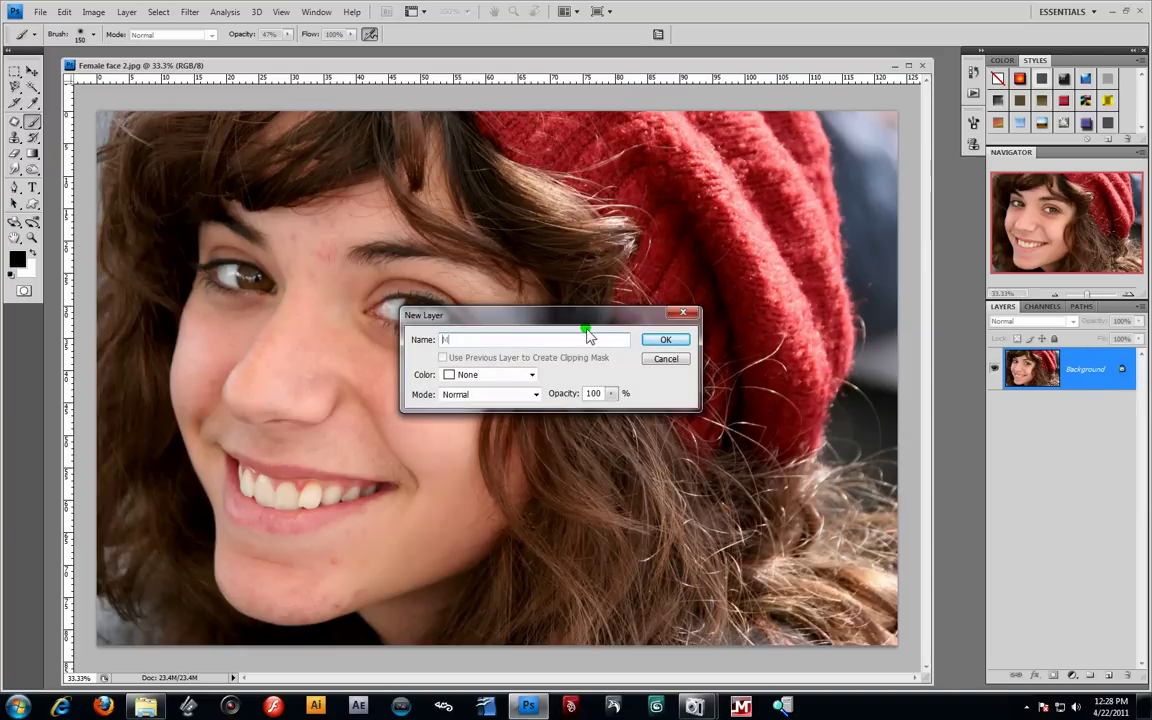
key("Return")
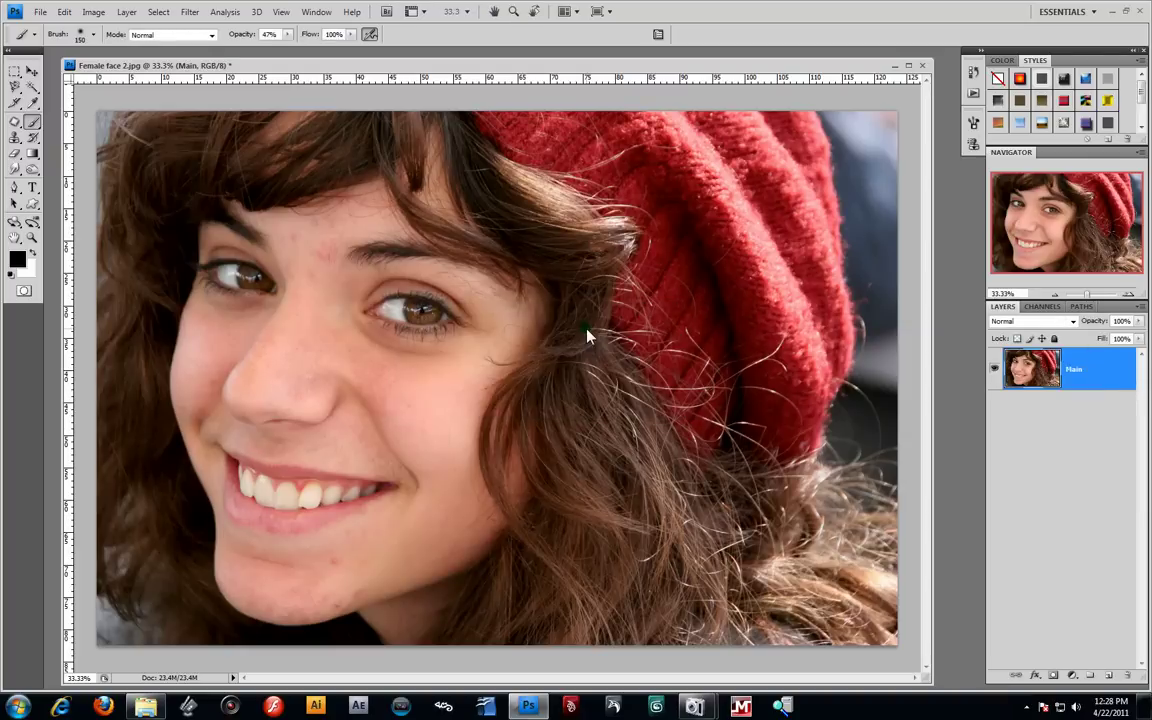
right_click(1106, 375)
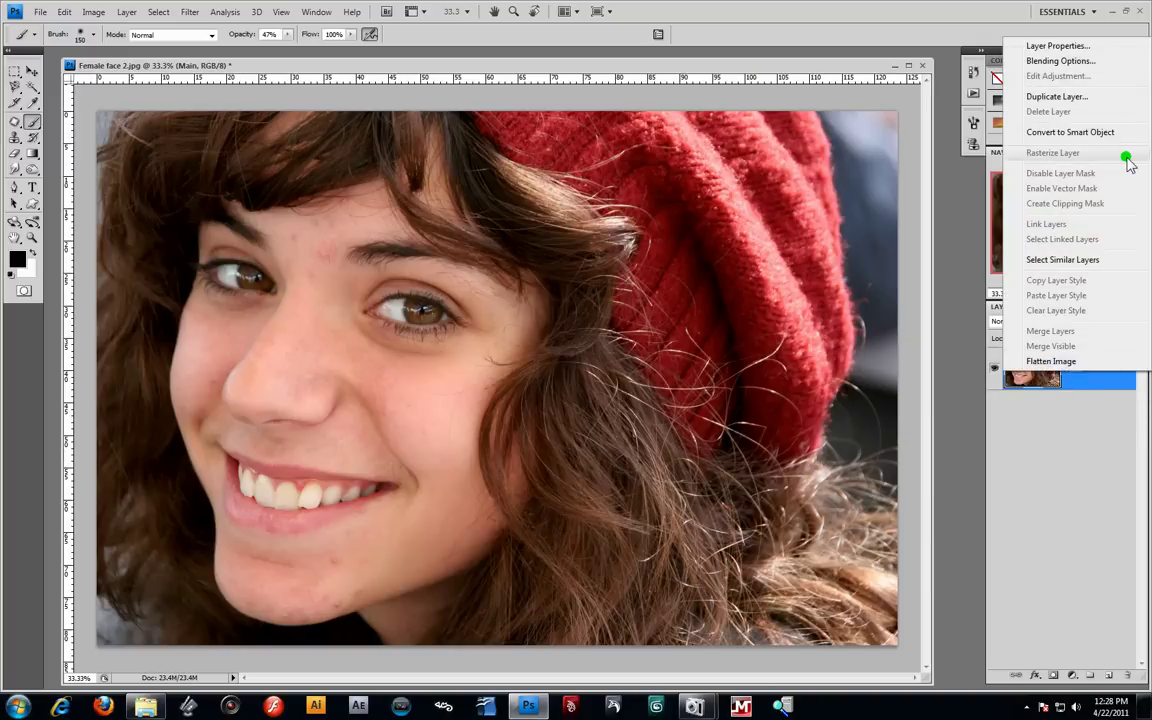
left_click(1081, 99)
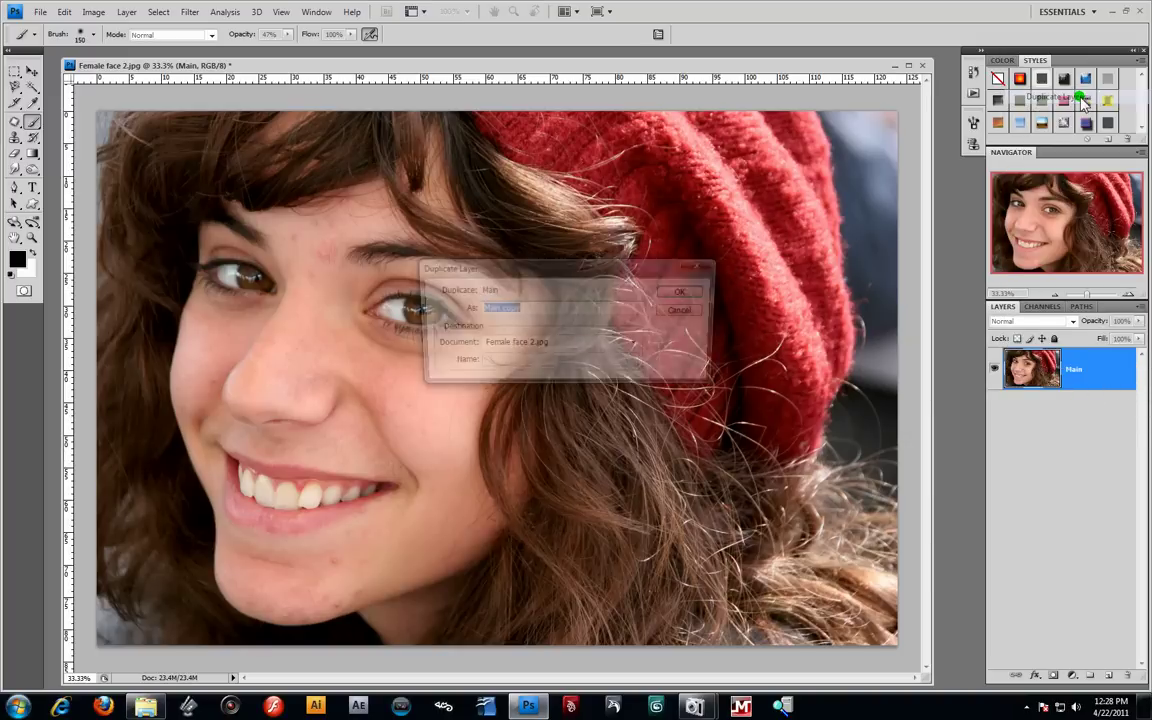
left_click(689, 312)
Duplicate the Main layer and rename the copy Duplicate
left_click_drag(1106, 373, 1110, 678)
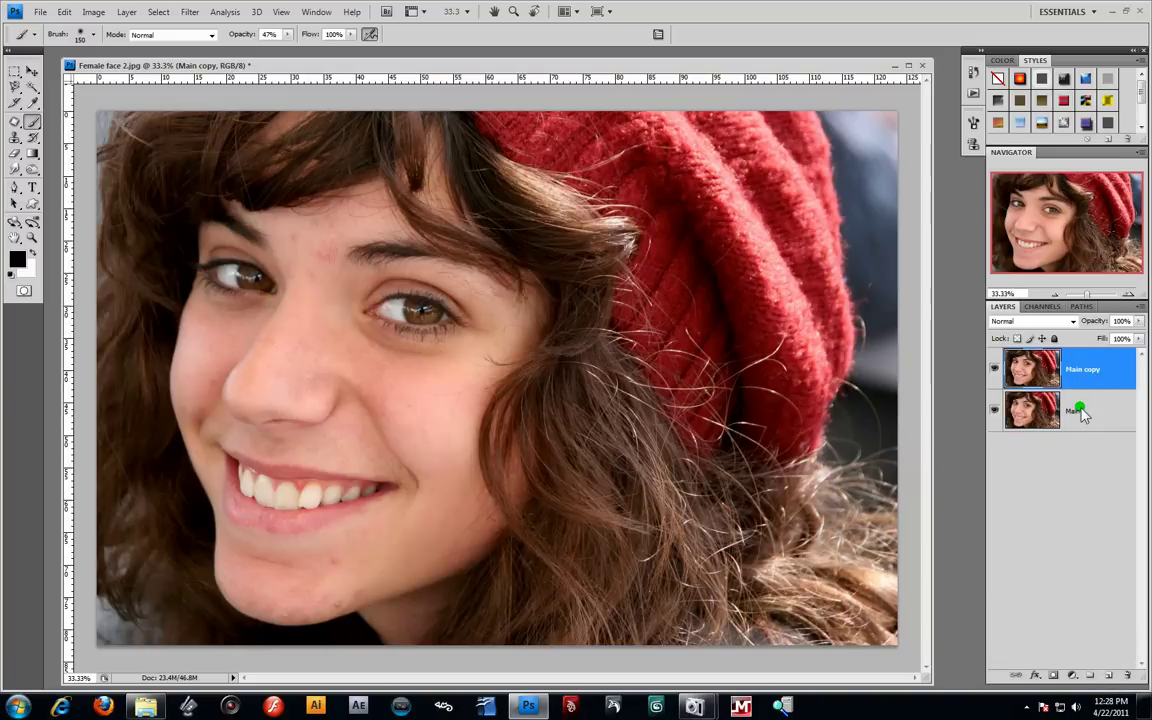
left_click(1080, 410)
left_click(1080, 369)
left_click(1080, 410)
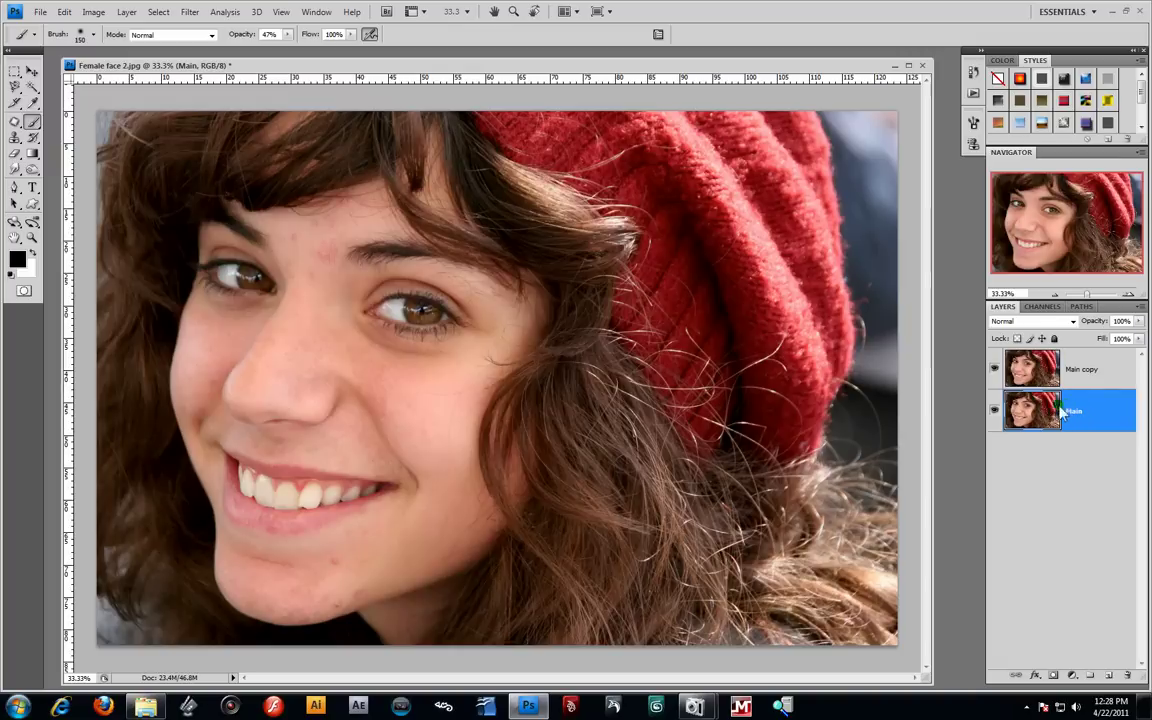
double_click(1082, 370)
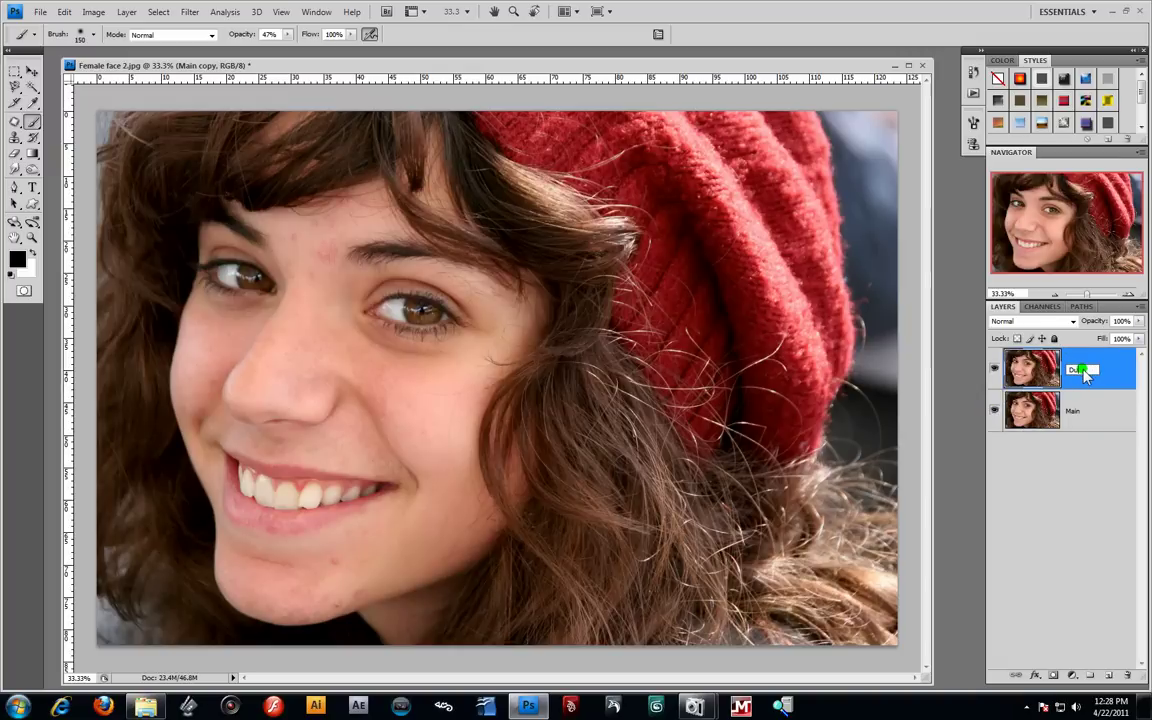
type("Duplicate")
key("Return")
Activate the Clone Stamp Tool on the Duplicate layer and set its brush size to 150
left_click(15, 136)
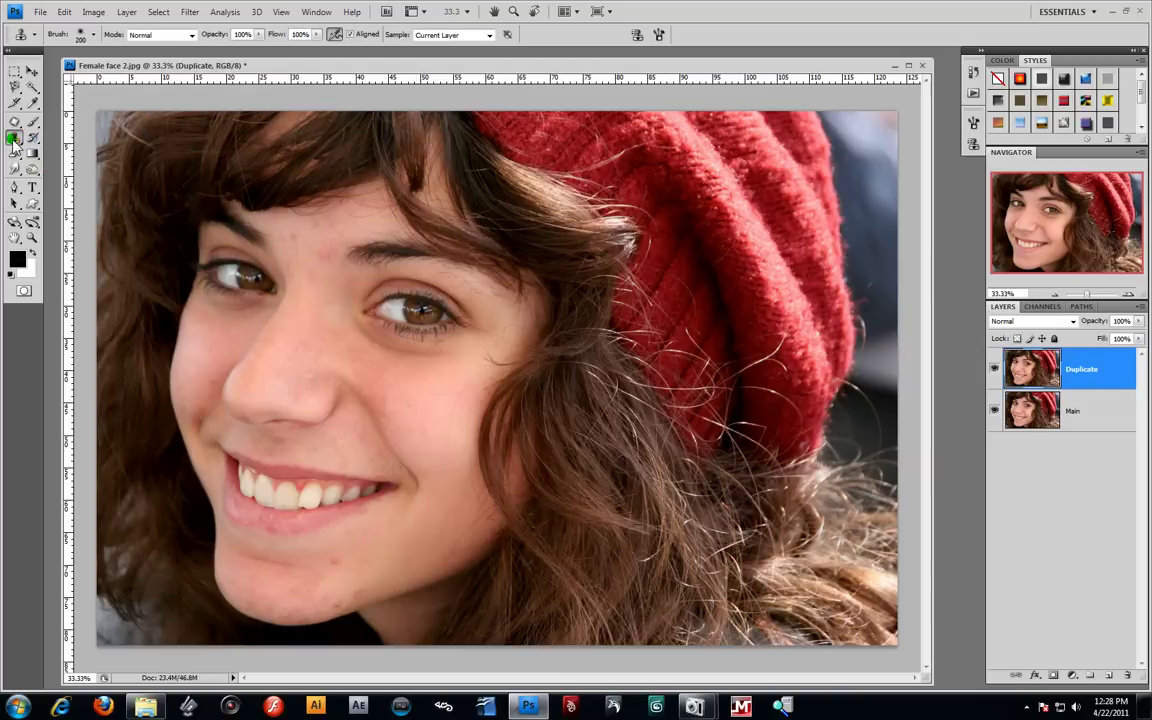
left_click(15, 137)
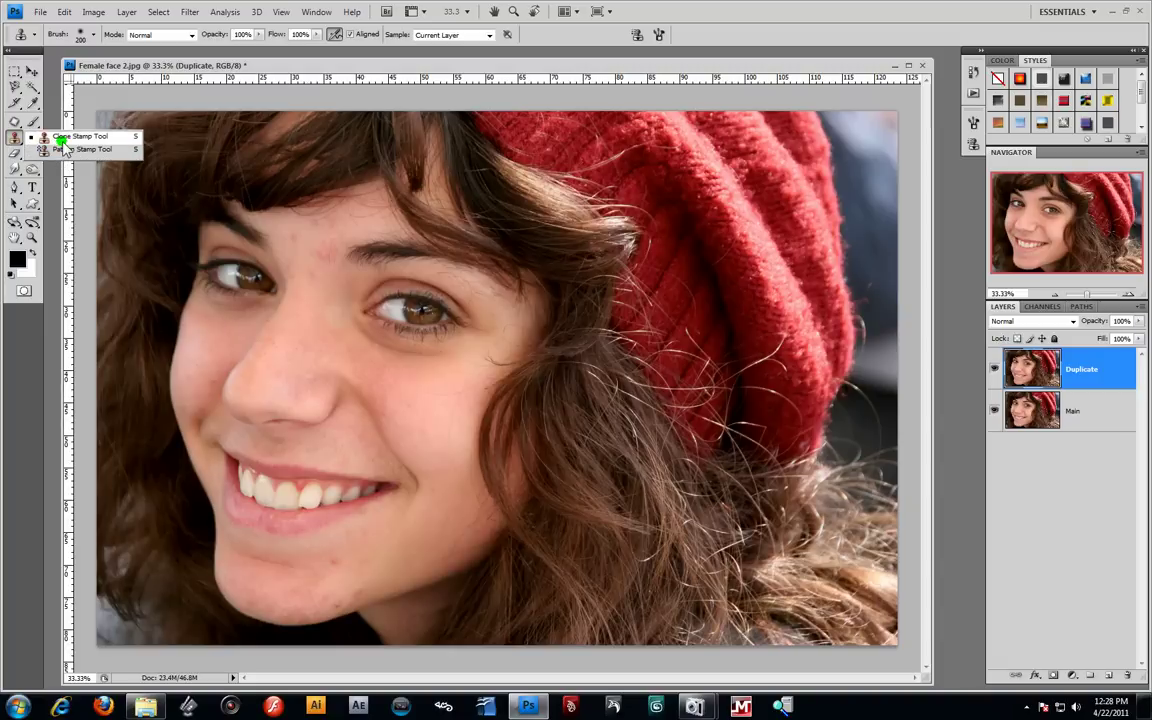
left_click(63, 140)
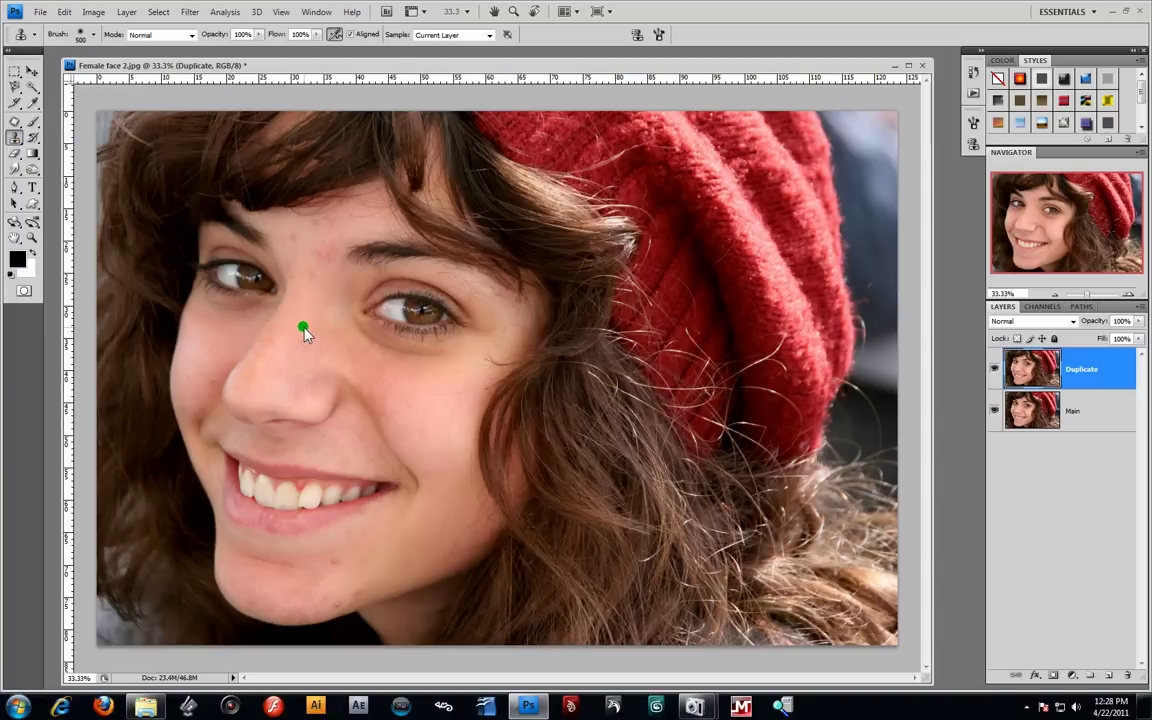
key("bracketright")
left_click(91, 34)
left_click(183, 168)
left_click(521, 77)
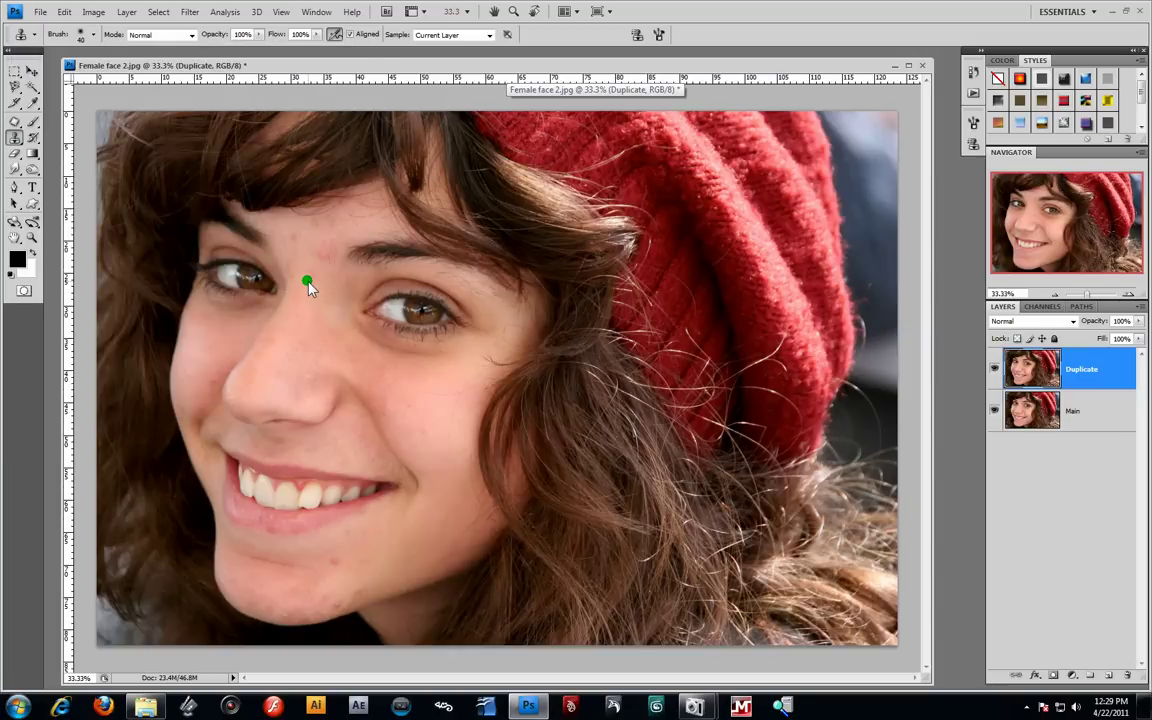
key("bracketright")
key("bracketright")
key("bracketright")
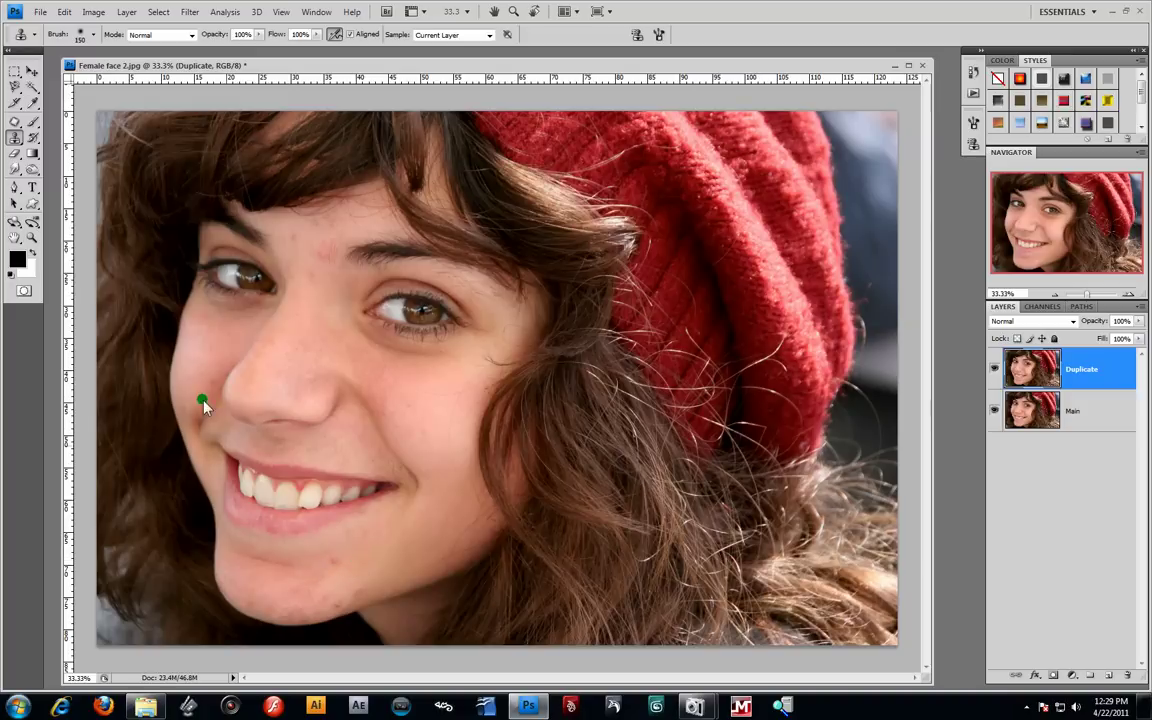
Lower the Clone Stamp opacity to 34%
left_click(257, 35)
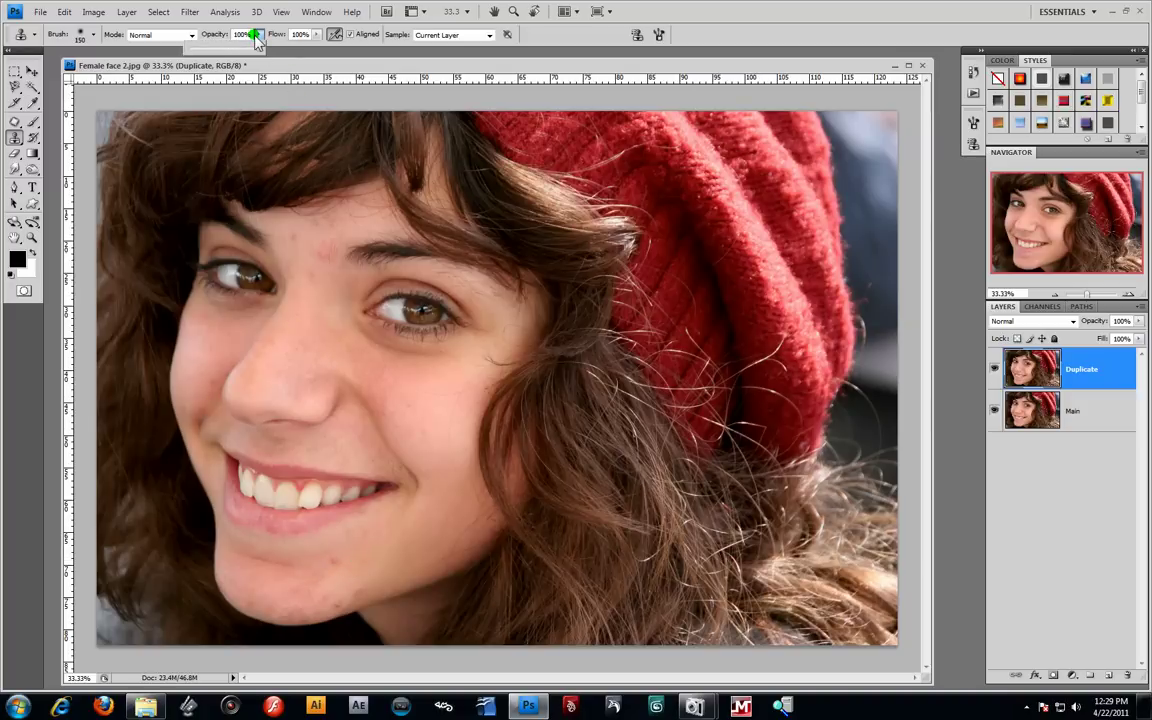
left_click_drag(259, 46, 214, 60)
left_click(358, 557)
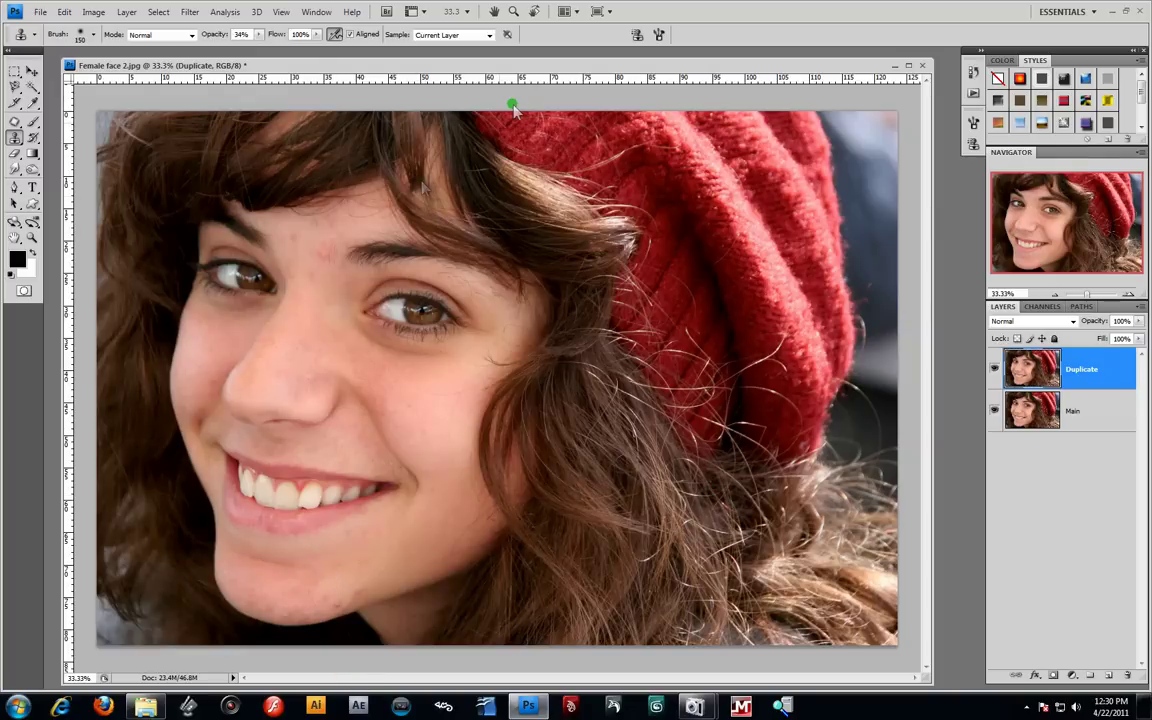
Try the Clone Stamp on the facial skin at 100% opacity and undo the last stroke
left_click_drag(258, 35, 371, 408)
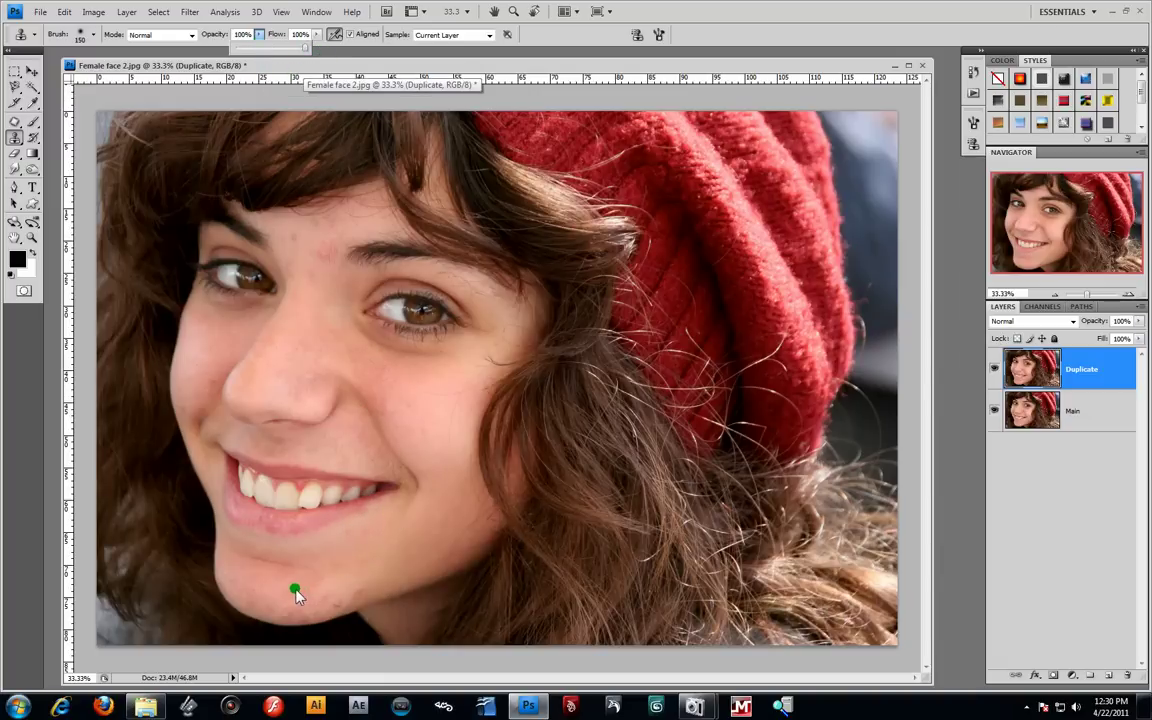
left_click(398, 563)
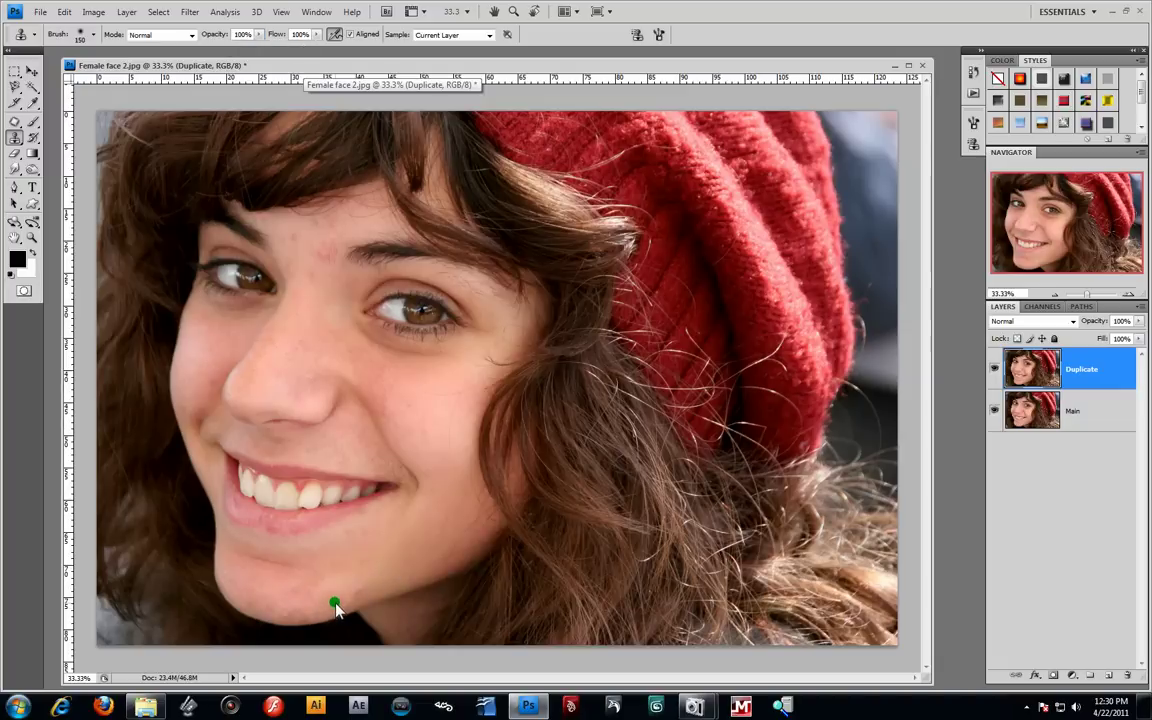
left_click(354, 364)
key("ctrl+z")
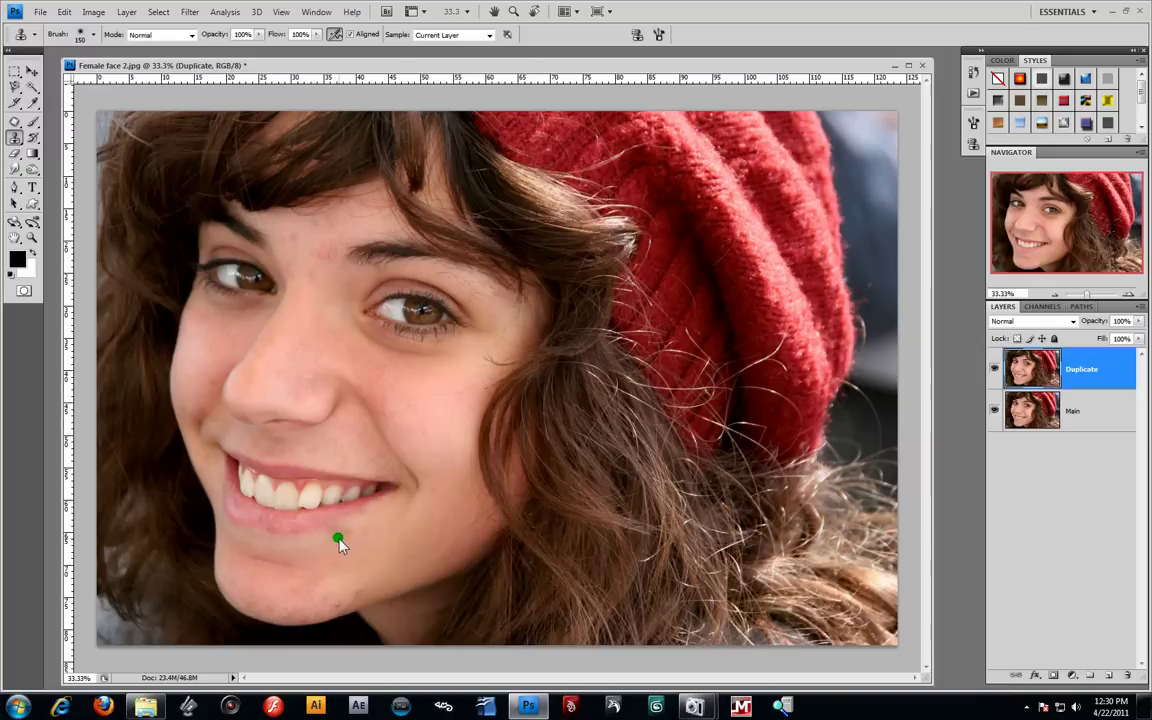
Set the Clone Stamp opacity to 50% and clone clean skin over the blemishes on the chin and forehead
left_click(258, 35)
left_click_drag(260, 47, 225, 50)
left_click(336, 602)
left_click(336, 602)
left_click(278, 600, "alt")
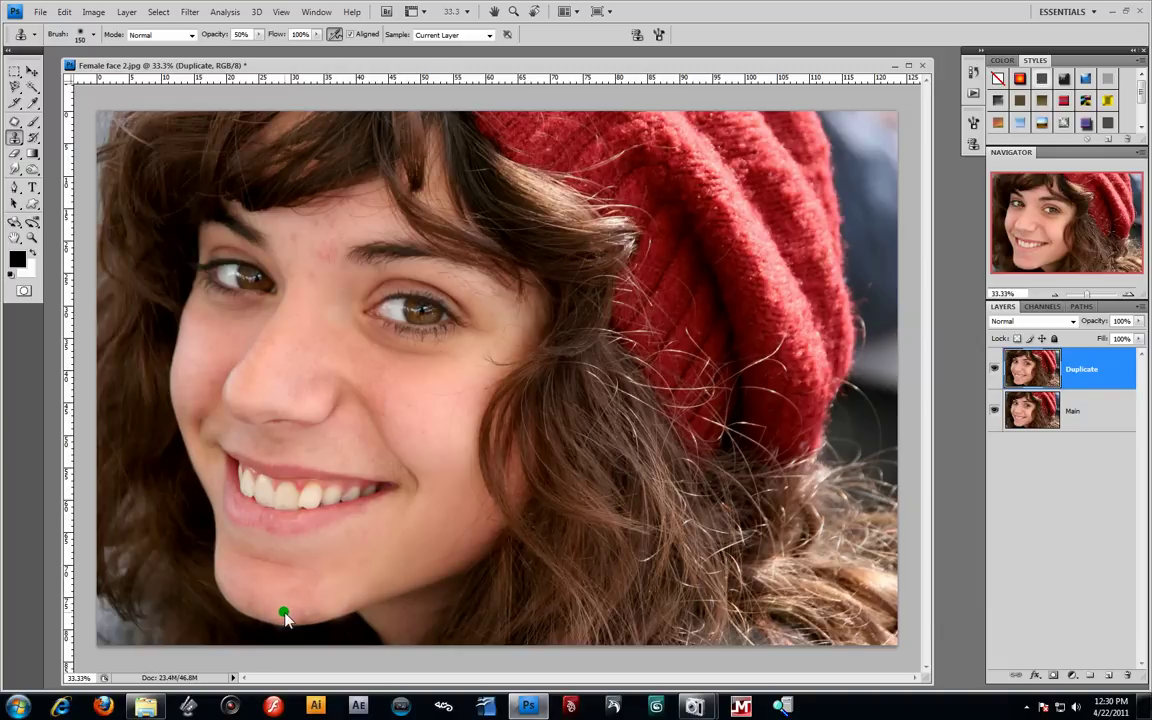
left_click(290, 610)
left_click(286, 609)
left_click_drag(314, 228, 310, 249)
Patch the skin below the eye nearest the hat with smoother cheek skin using the Patch Tool, and deselect
left_click(13, 119)
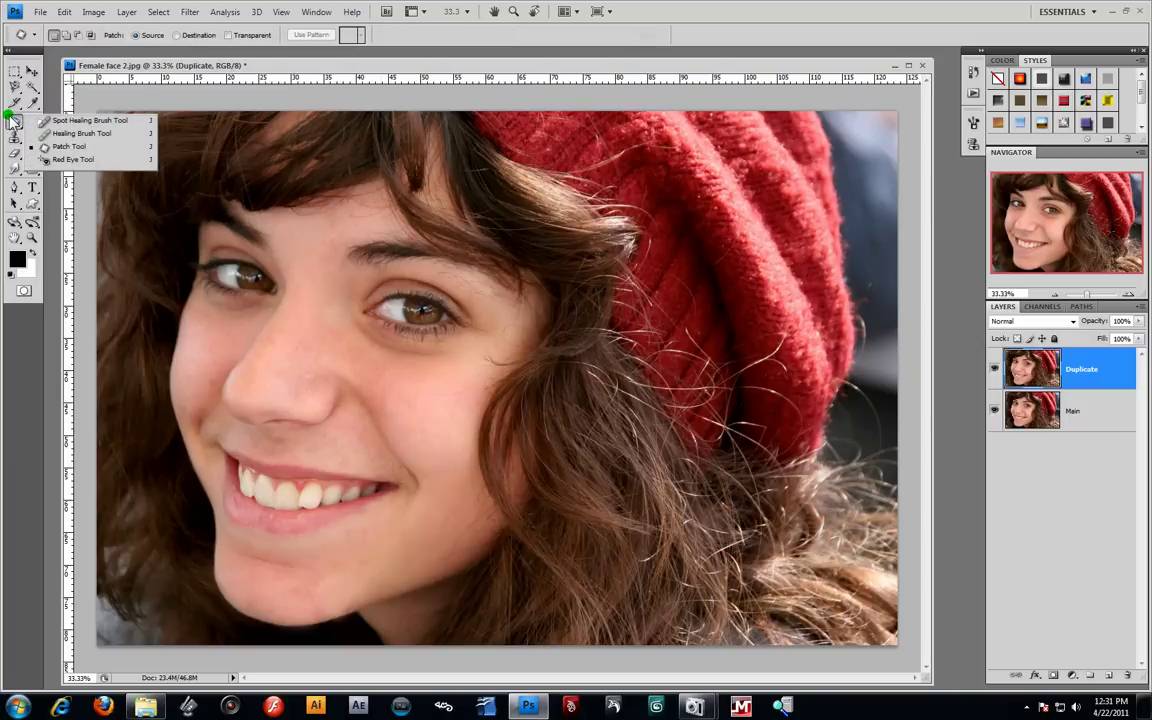
left_click(70, 150)
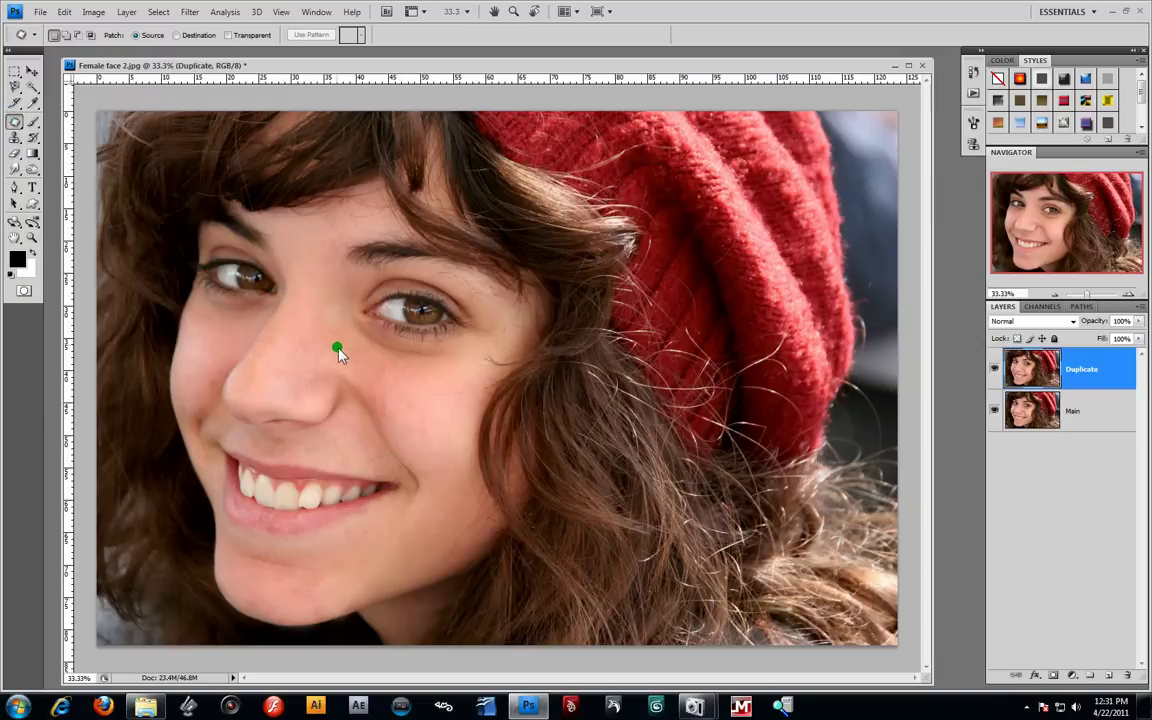
left_click_drag(372, 348, 404, 359)
left_click_drag(344, 338, 343, 335)
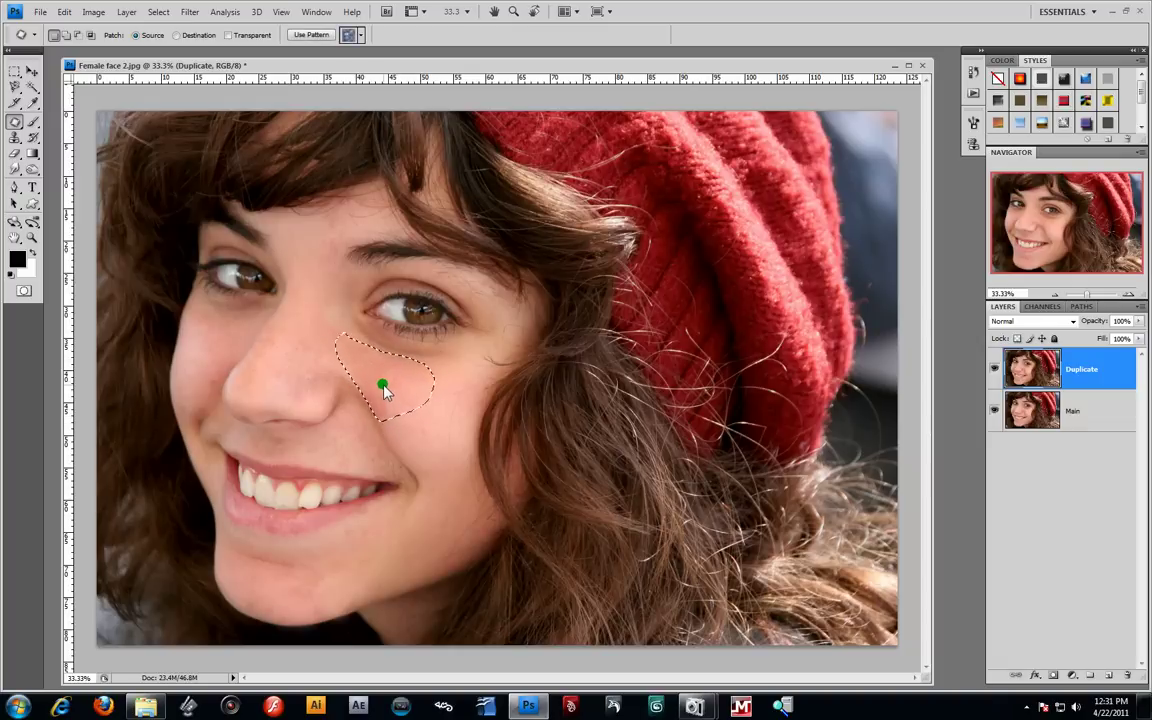
left_click_drag(384, 389, 415, 417)
left_click(15, 73)
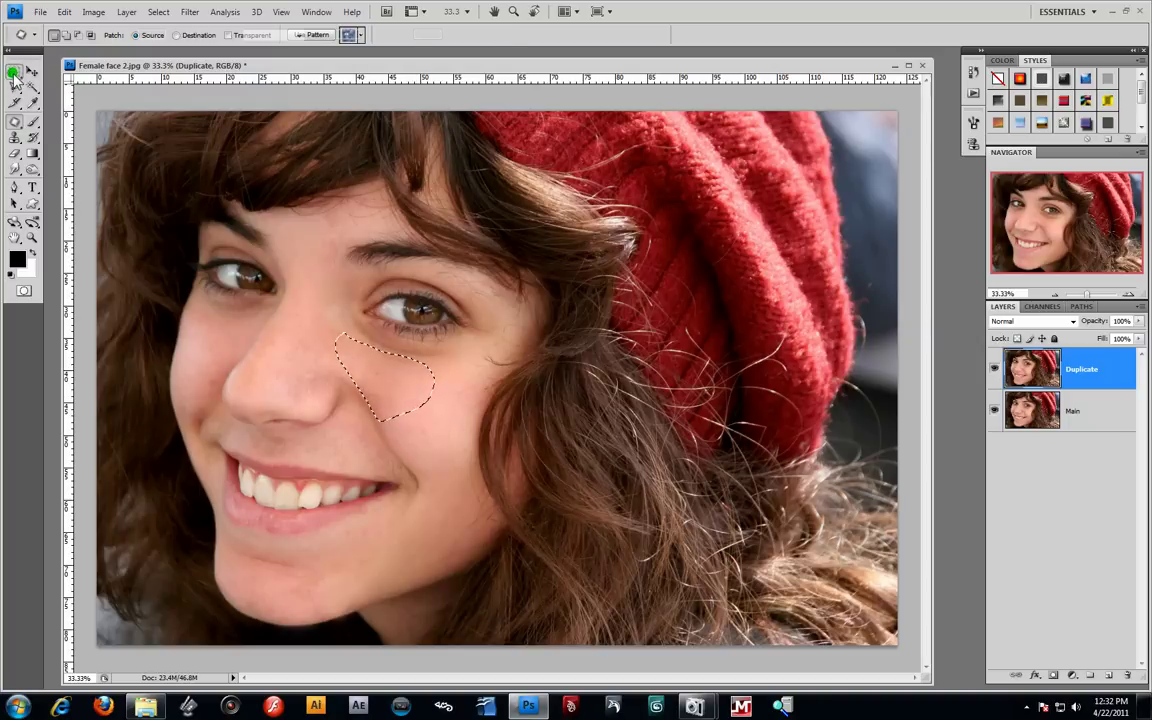
left_click(325, 292)
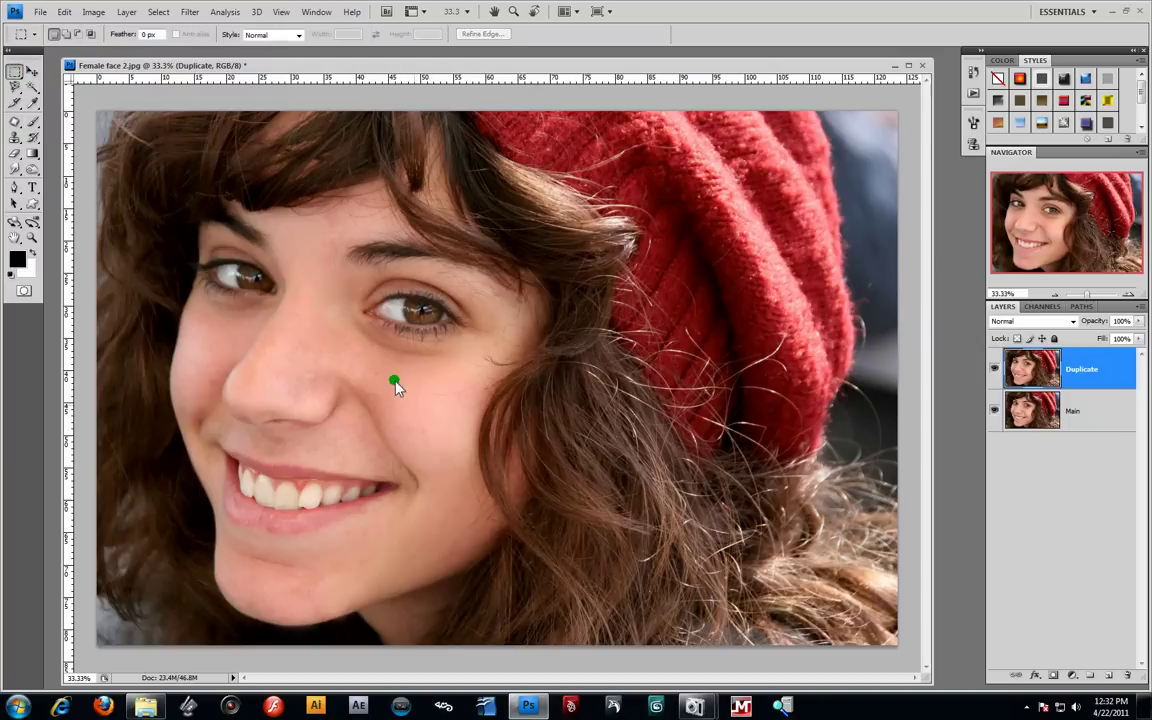
Patch the narrow strip between the nose and the inner under-eye area with cheek skin, and deselect
left_click(15, 121)
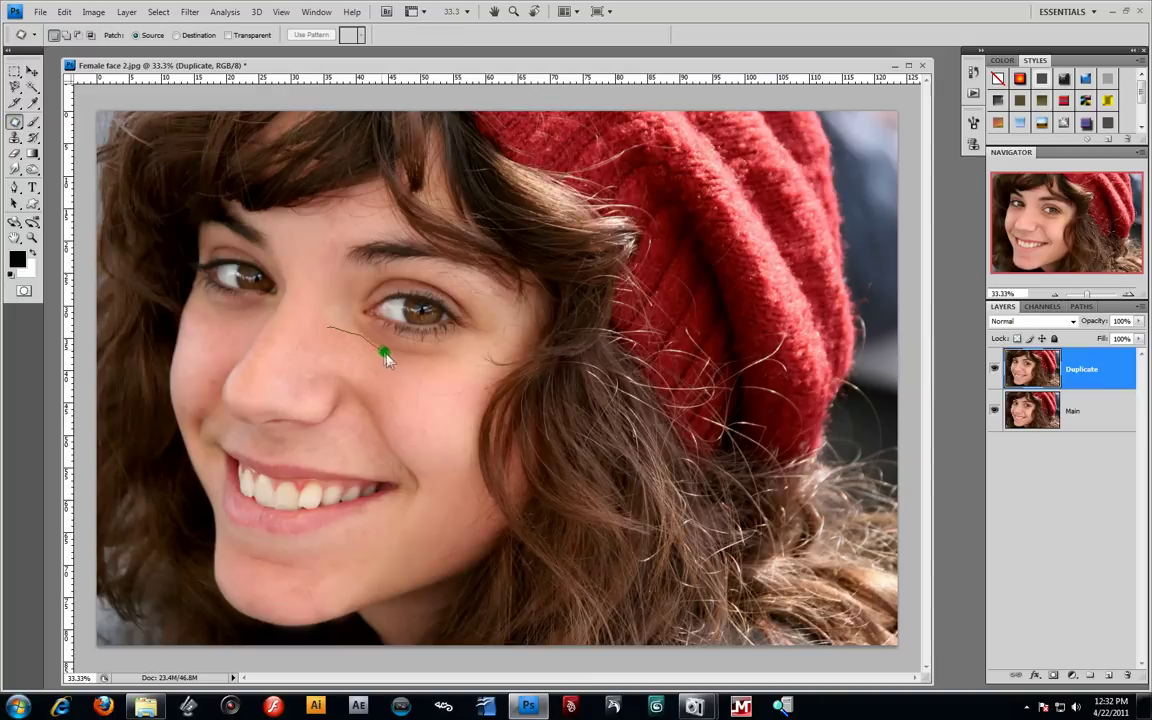
left_click_drag(330, 340, 326, 329)
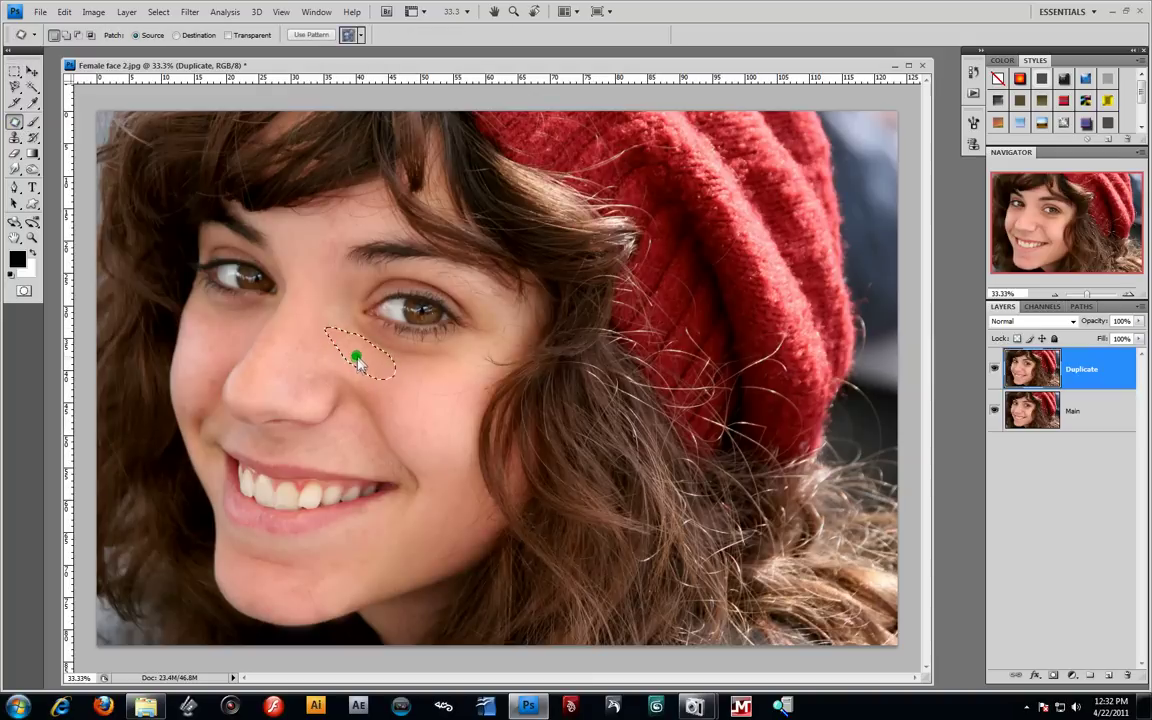
left_click_drag(380, 375, 392, 412)
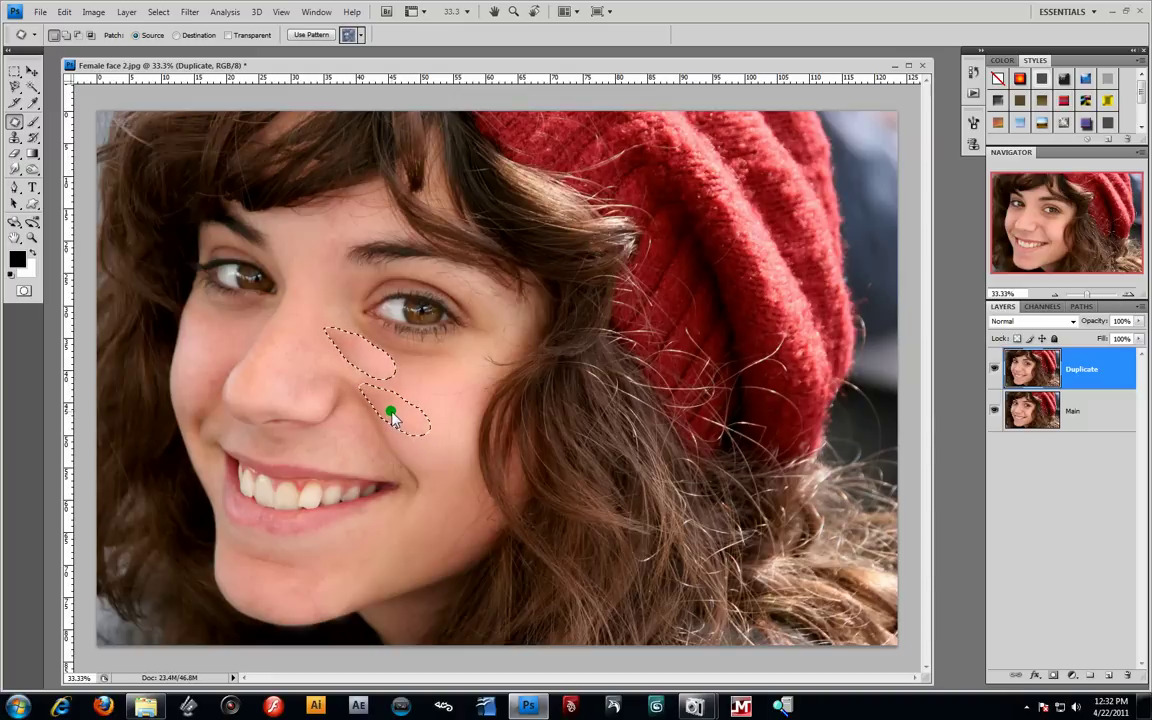
key("m")
key("ctrl+d")
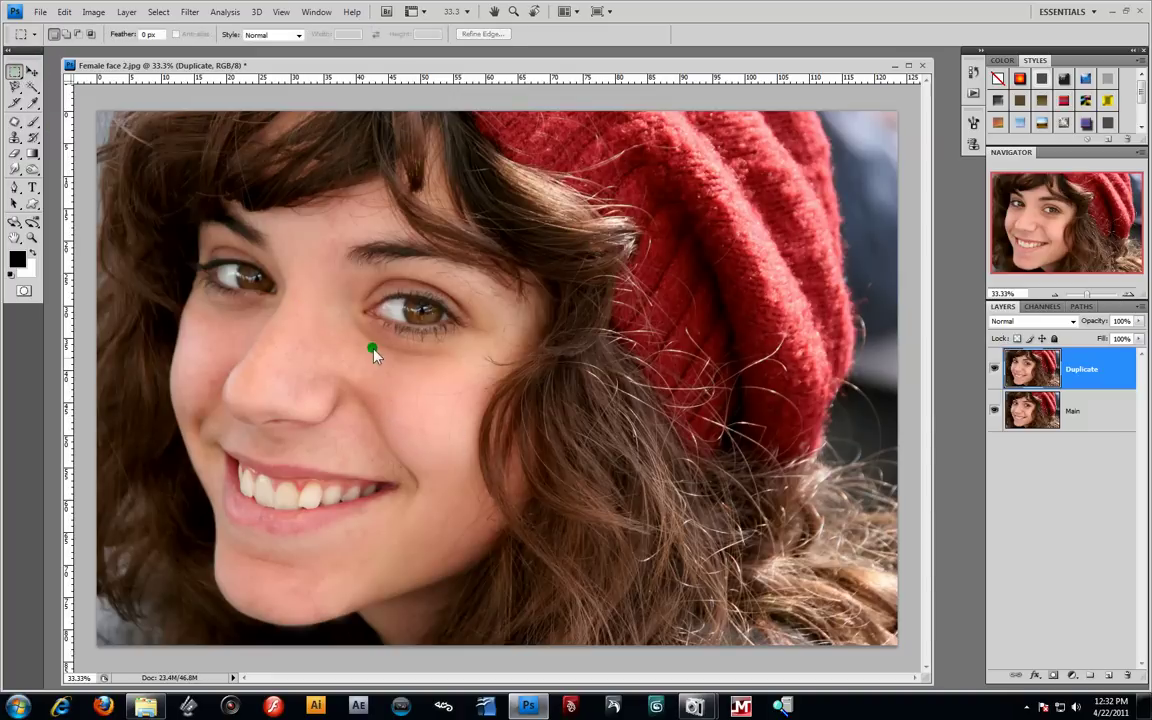
Blend the skin on the cheek below the patched eye with the Clone Stamp at 50% opacity
left_click(13, 136)
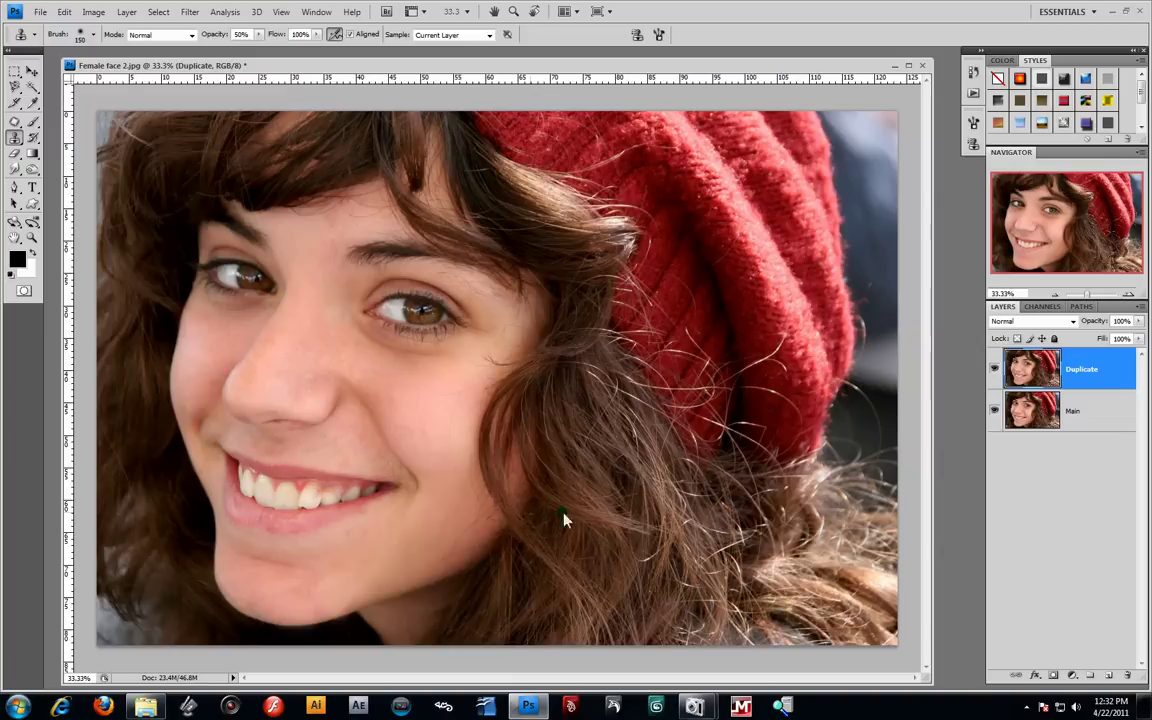
left_click(416, 397)
left_click(418, 391)
left_click(422, 378)
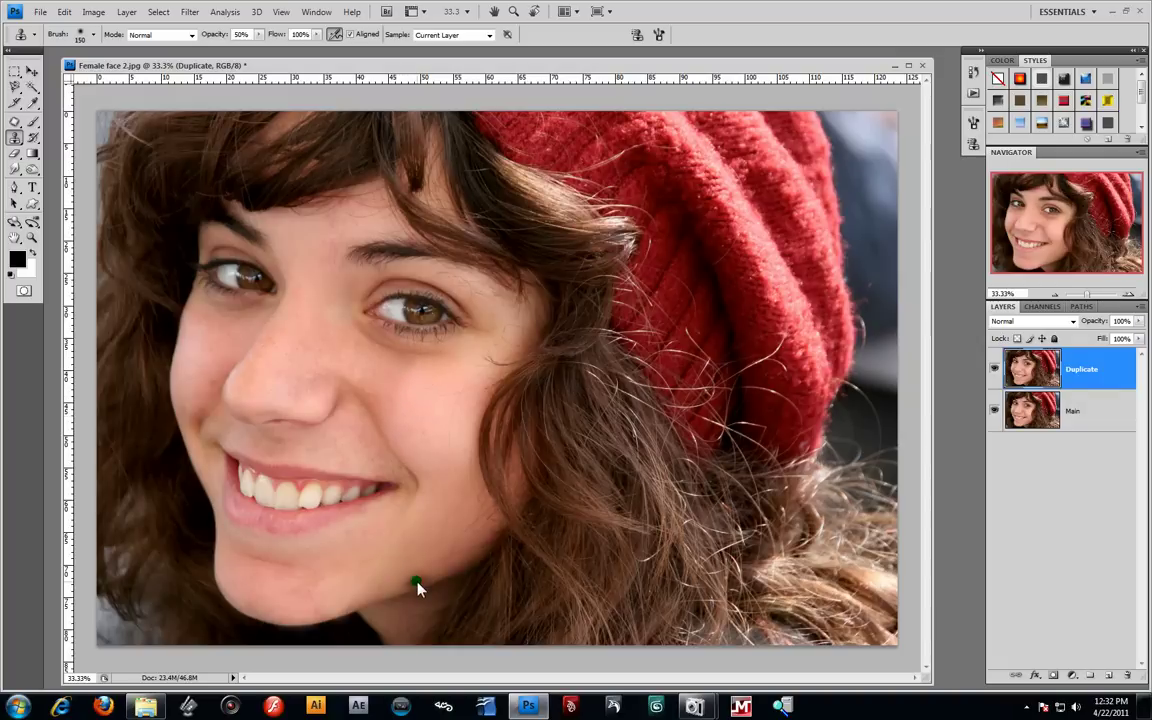
left_click(406, 432)
Outline the skin between the nose, upper lip and mouth corner as a Patch Tool selection
left_click(32, 237)
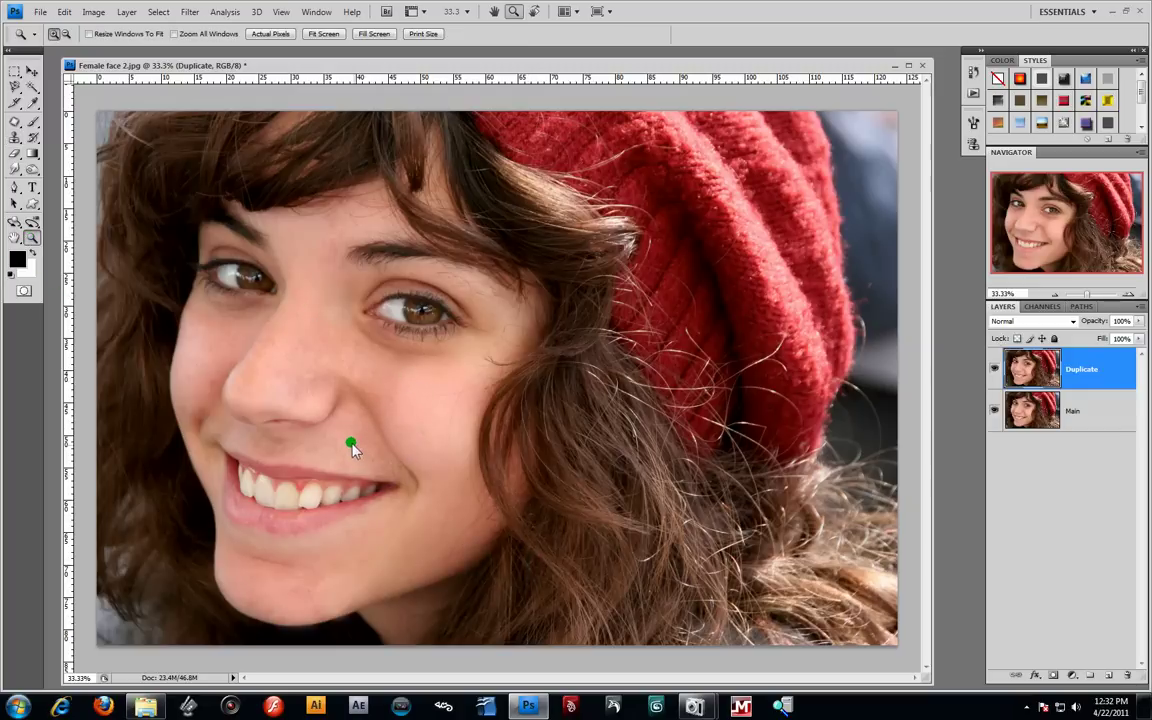
left_click_drag(500, 600, 501, 605)
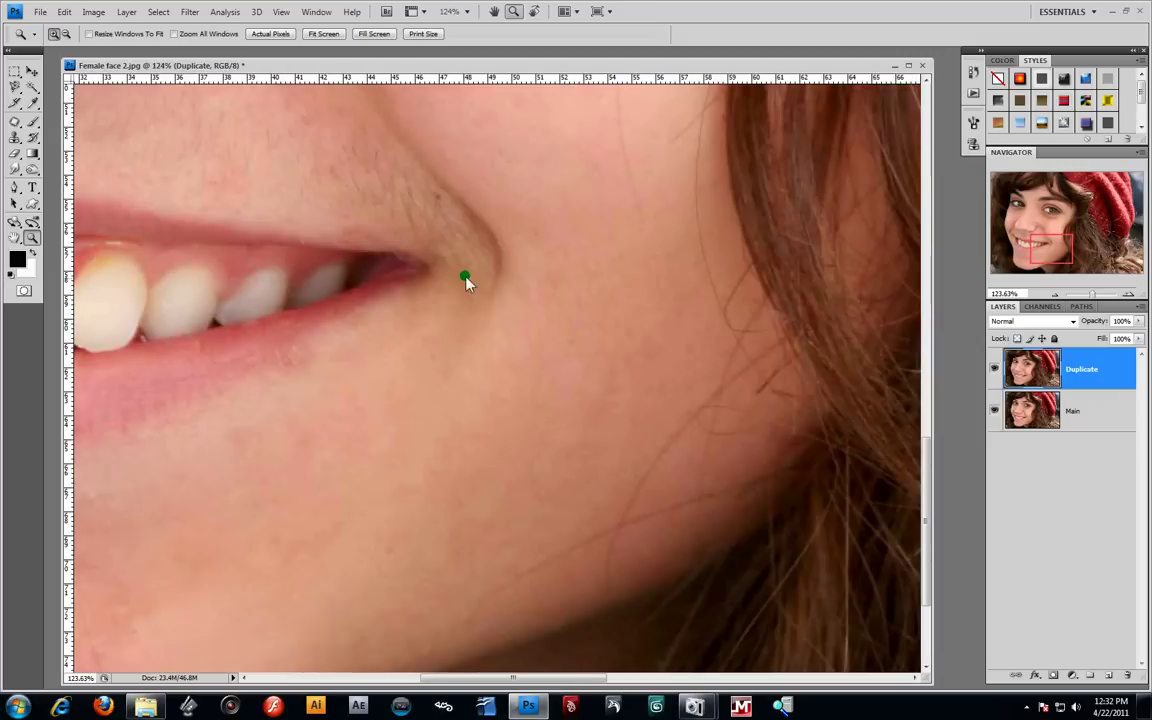
left_click_drag(433, 230, 630, 500)
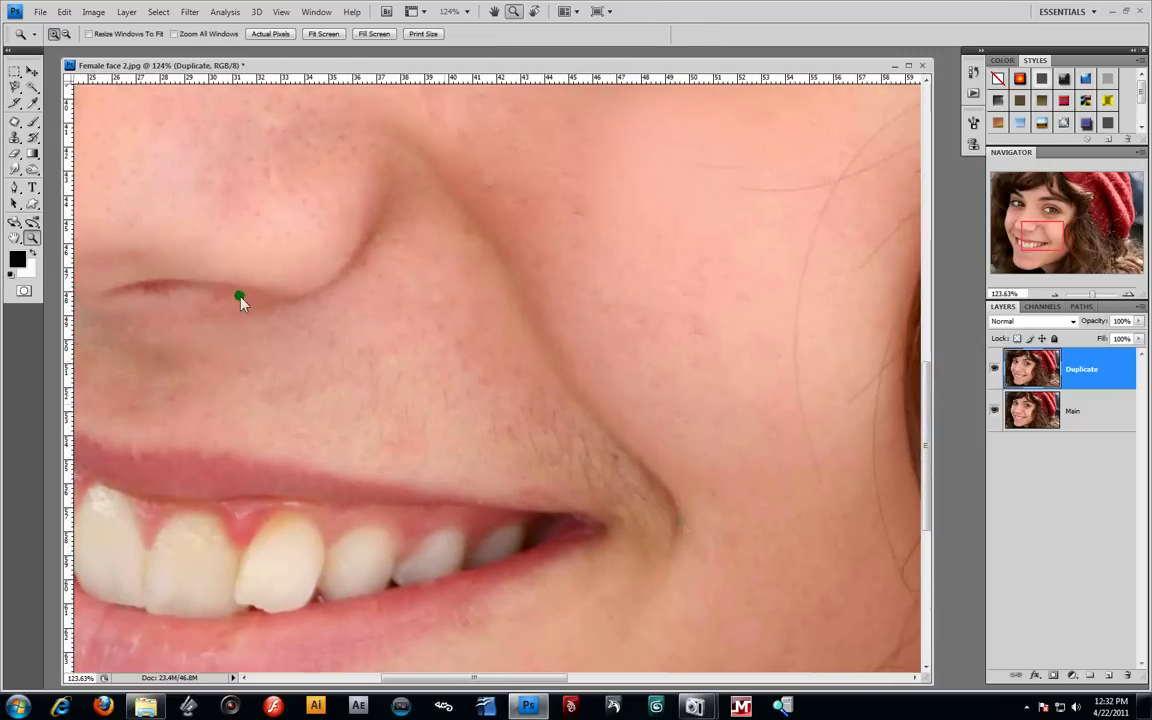
left_click(15, 121)
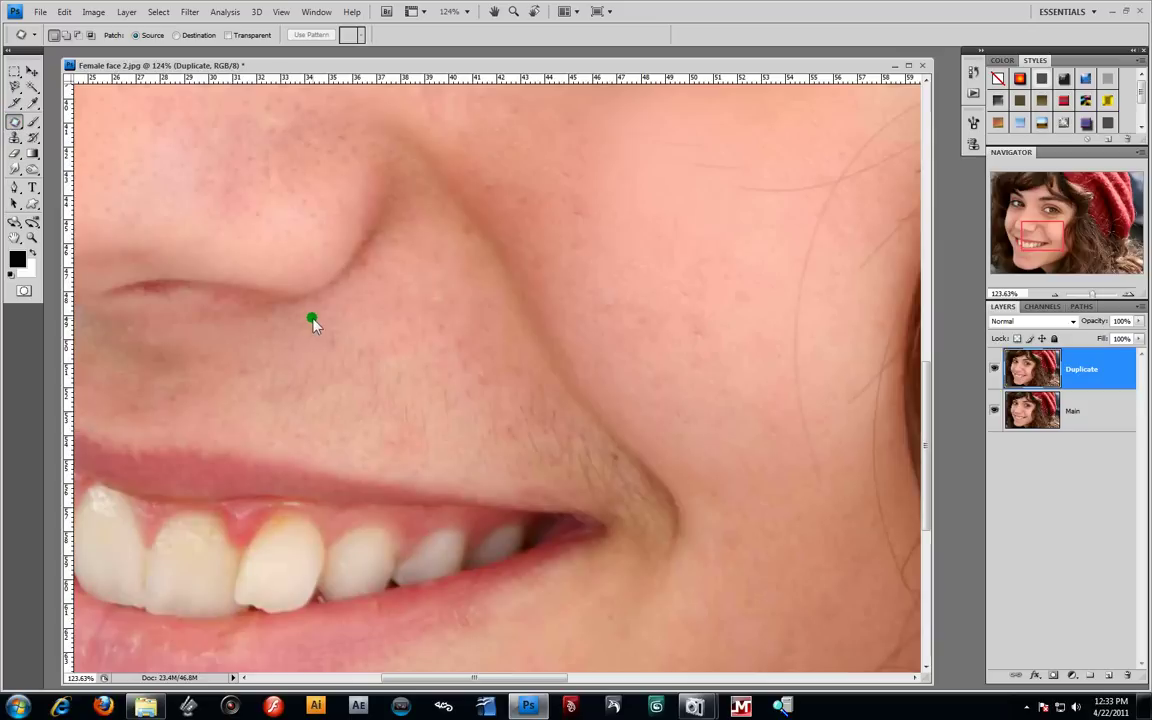
left_click_drag(391, 286, 453, 284)
left_click_drag(519, 358, 556, 400)
mouse_move(605, 518)
left_mouse_down()
mouse_move(420, 451)
mouse_move(251, 432)
mouse_move(266, 350)
left_mouse_up()
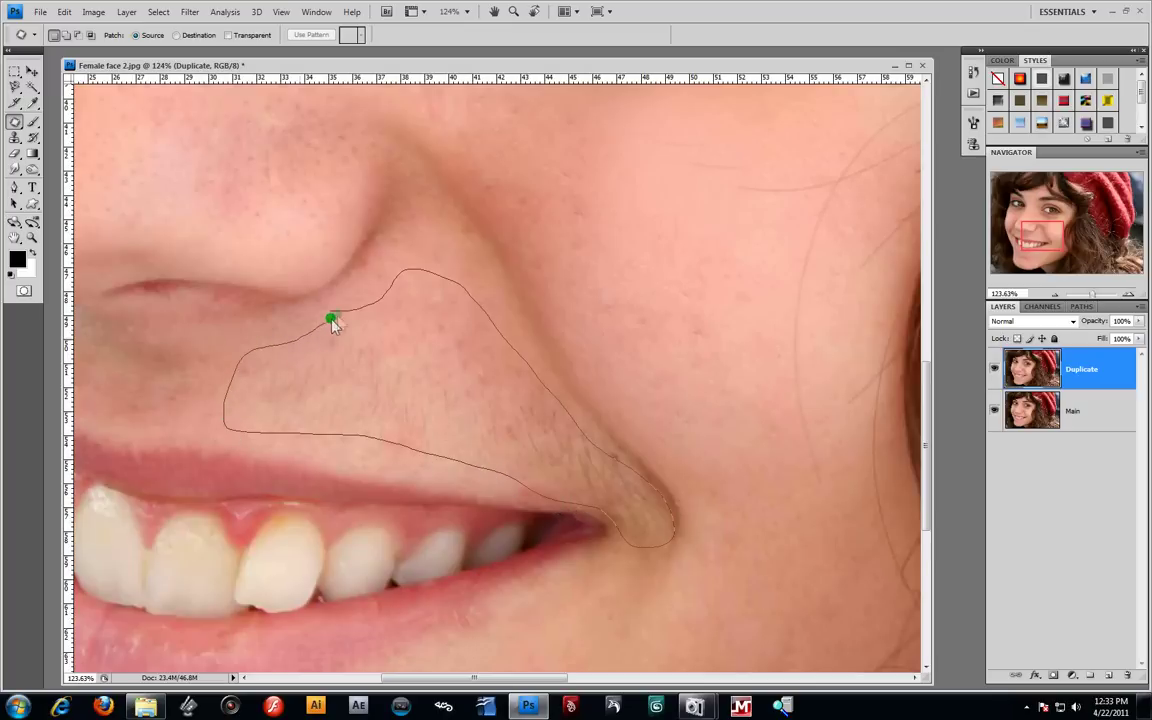
left_click_drag(335, 316, 337, 318)
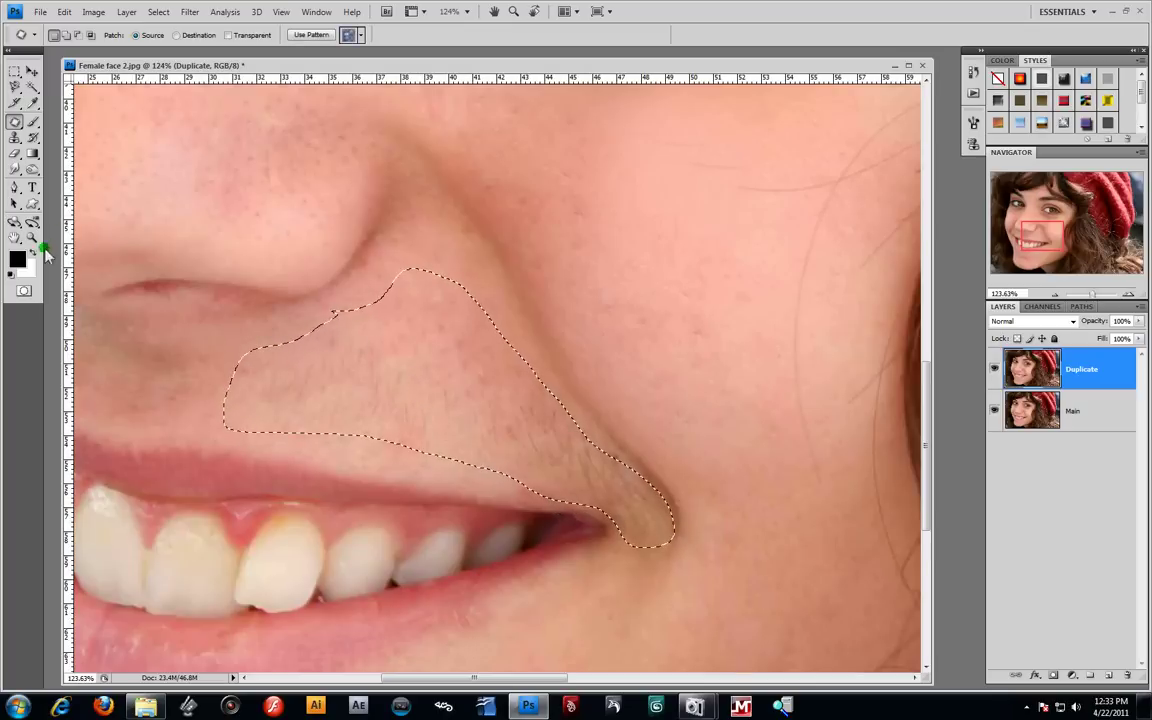
Patch the selected area above the upper lip with clear cheek skin and deselect
left_click(31, 237)
left_click(373, 390, "alt")
left_click(378, 387, "alt")
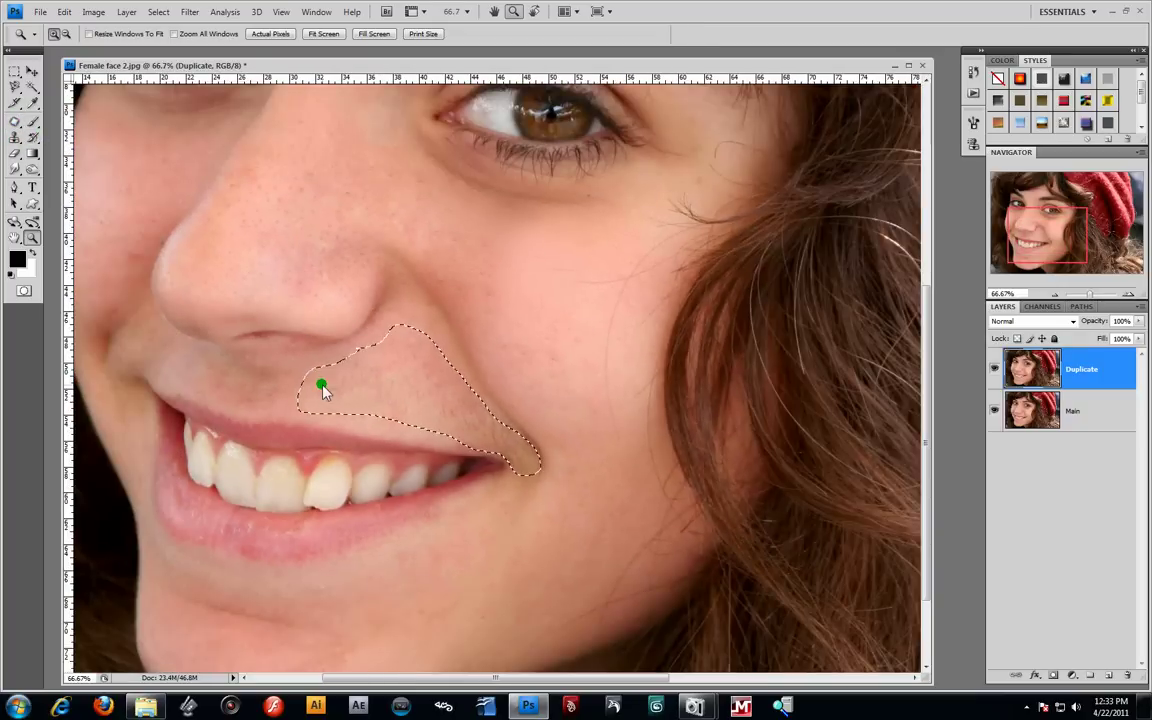
left_click(15, 121)
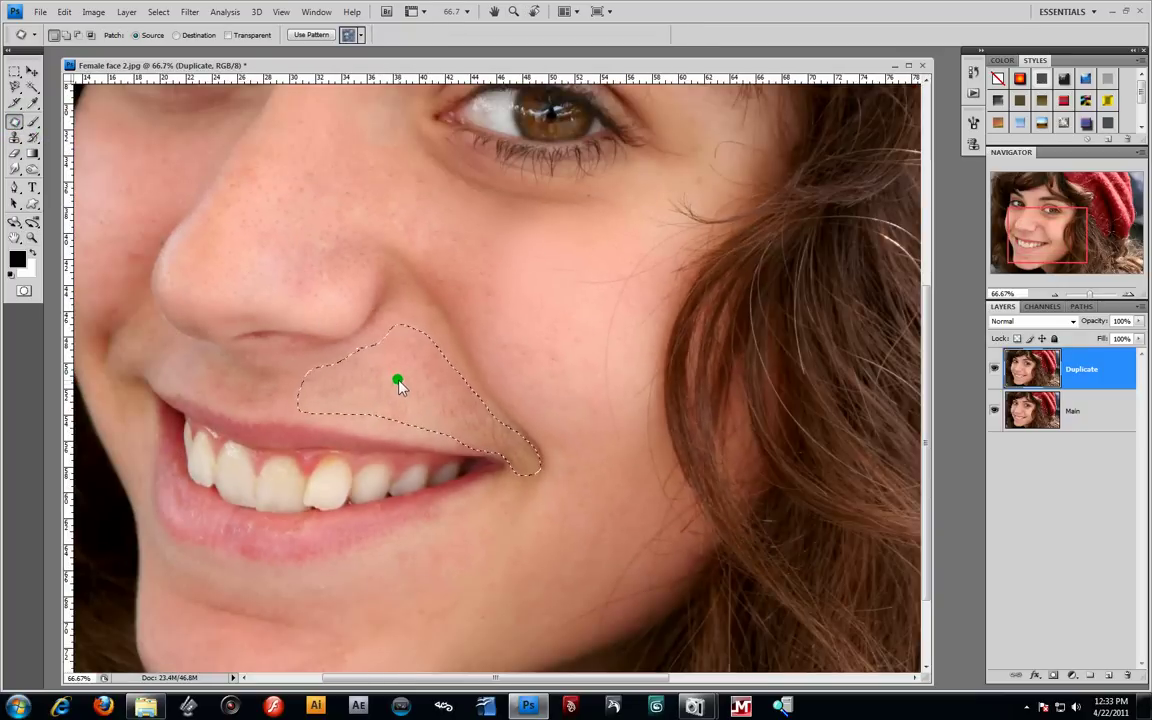
left_click_drag(400, 386, 526, 258)
mouse_move(526, 257)
left_mouse_down()
mouse_move(470, 247)
mouse_move(519, 256)
left_mouse_up()
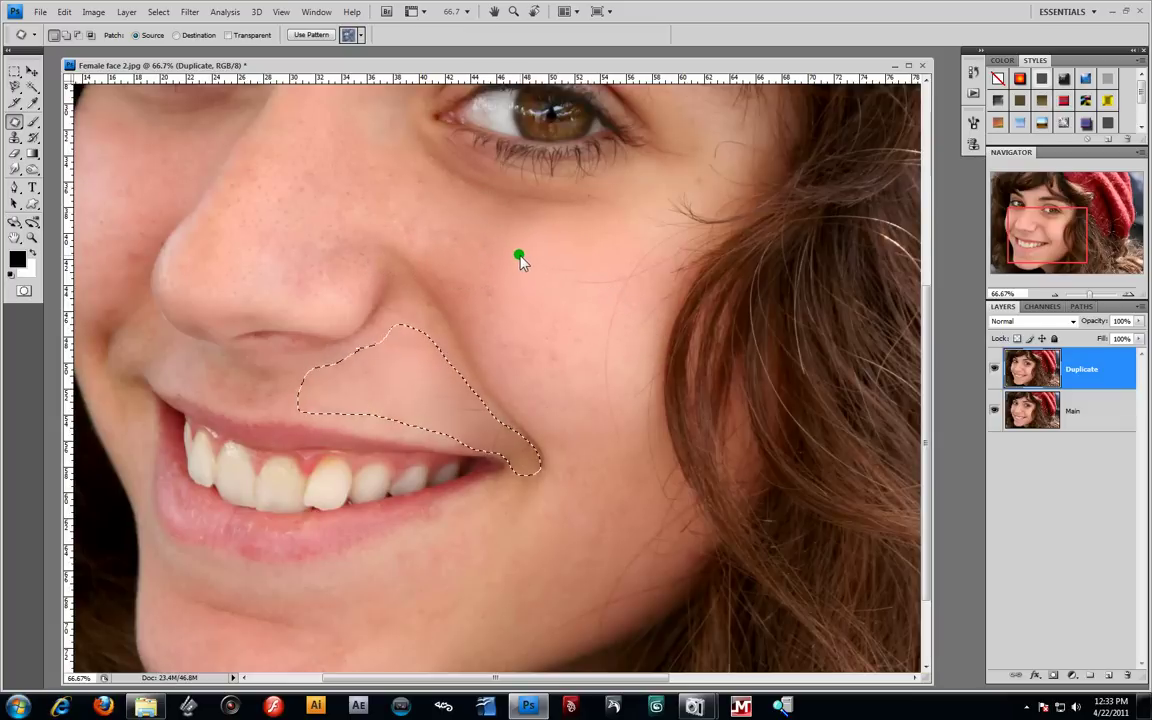
key("ctrl+d")
key("m")
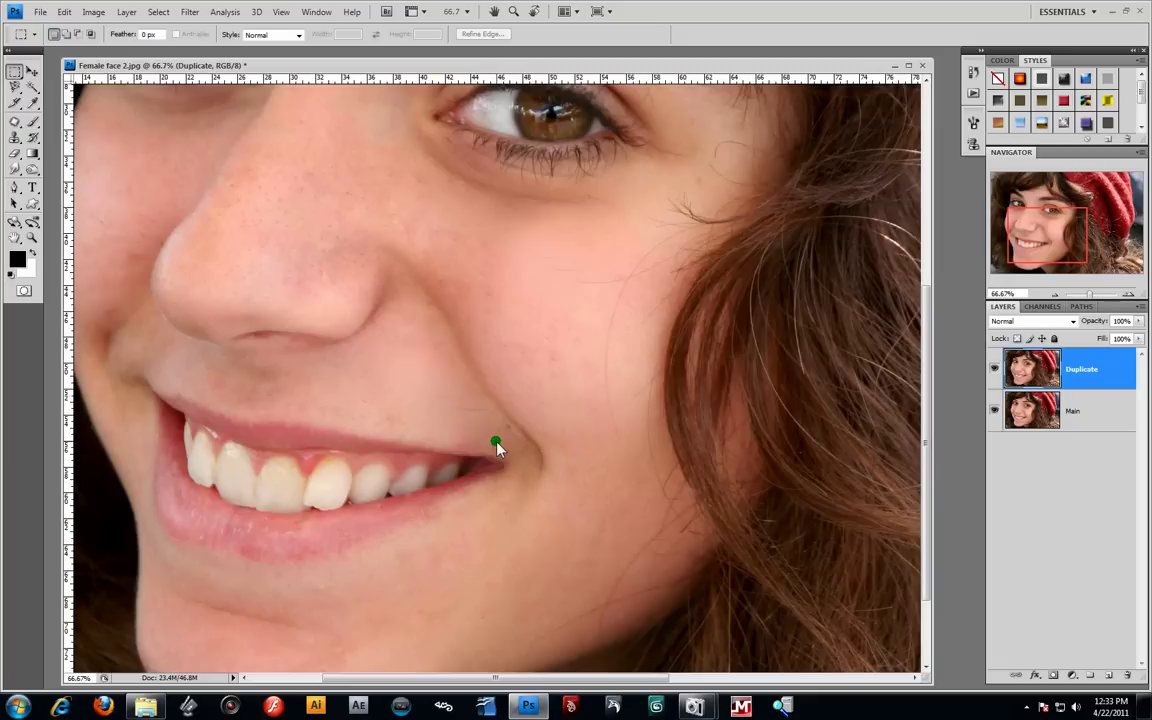
Patch the remaining dark strip above the mouth corner with nearby cheek skin, and deselect
left_click(14, 122)
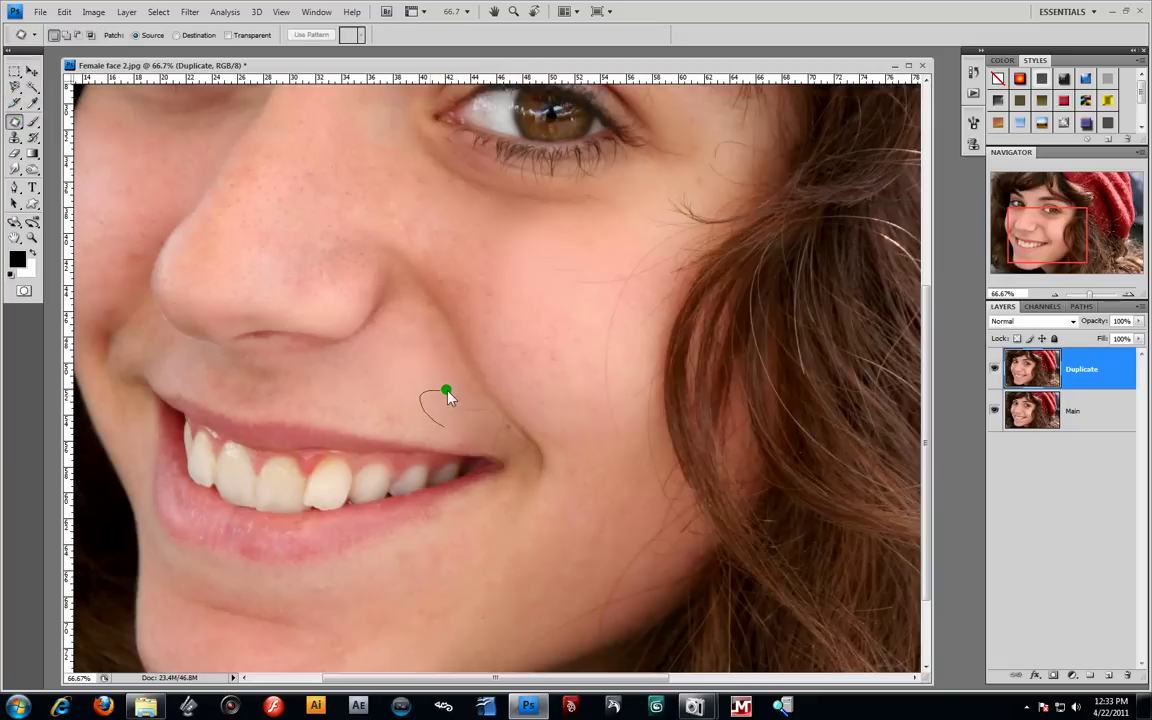
left_click_drag(516, 438, 535, 470)
mouse_move(438, 424)
left_mouse_down()
mouse_move(458, 375)
mouse_move(510, 330)
mouse_move(522, 324)
mouse_move(530, 339)
left_mouse_up()
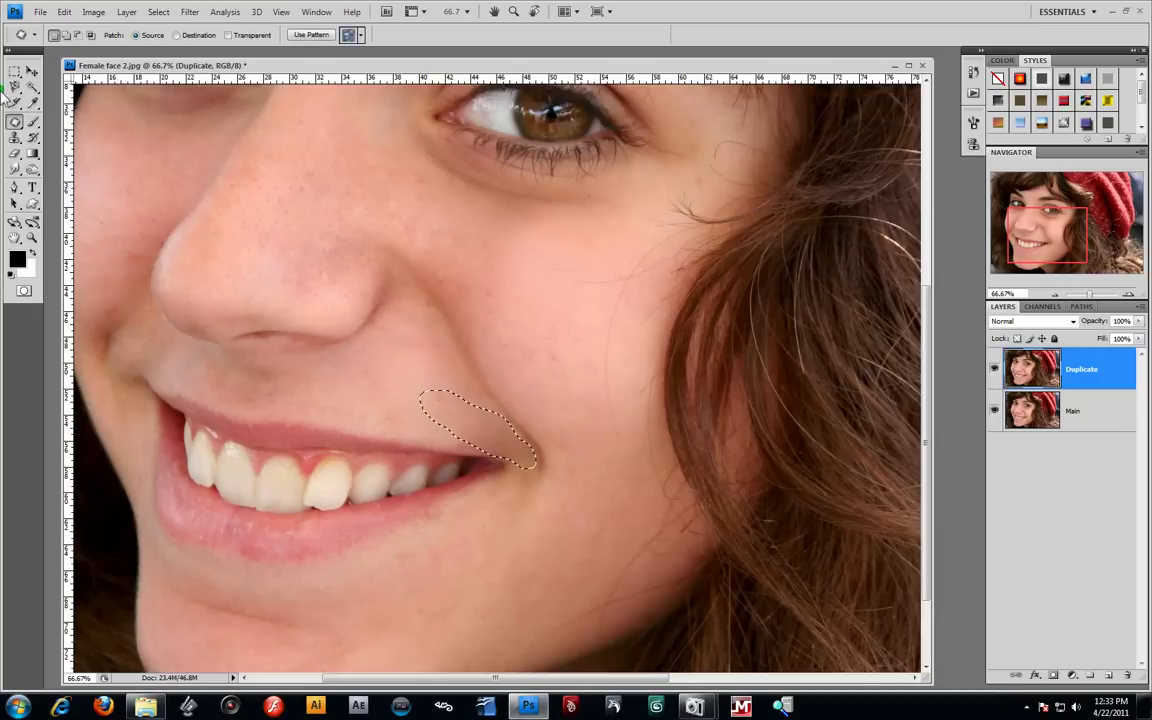
left_click(14, 70)
left_click(442, 300)
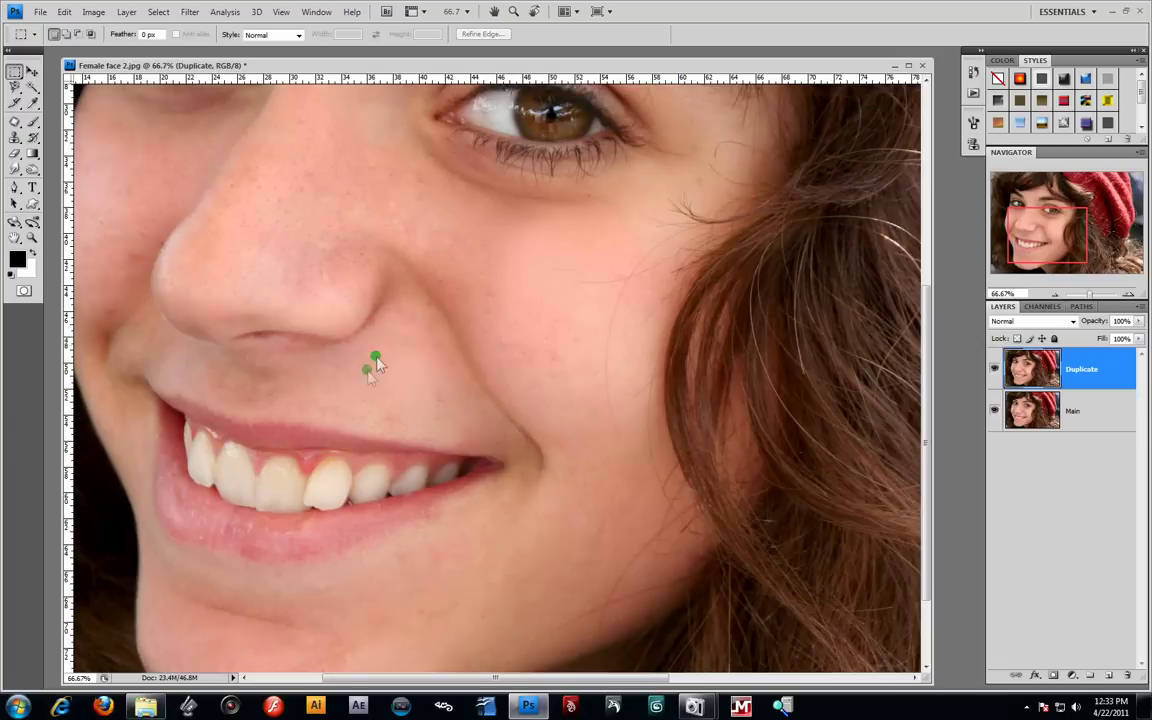
Try to patch a large area on the side of the nose with cheek skin and undo it
left_click_drag(341, 267, 411, 460)
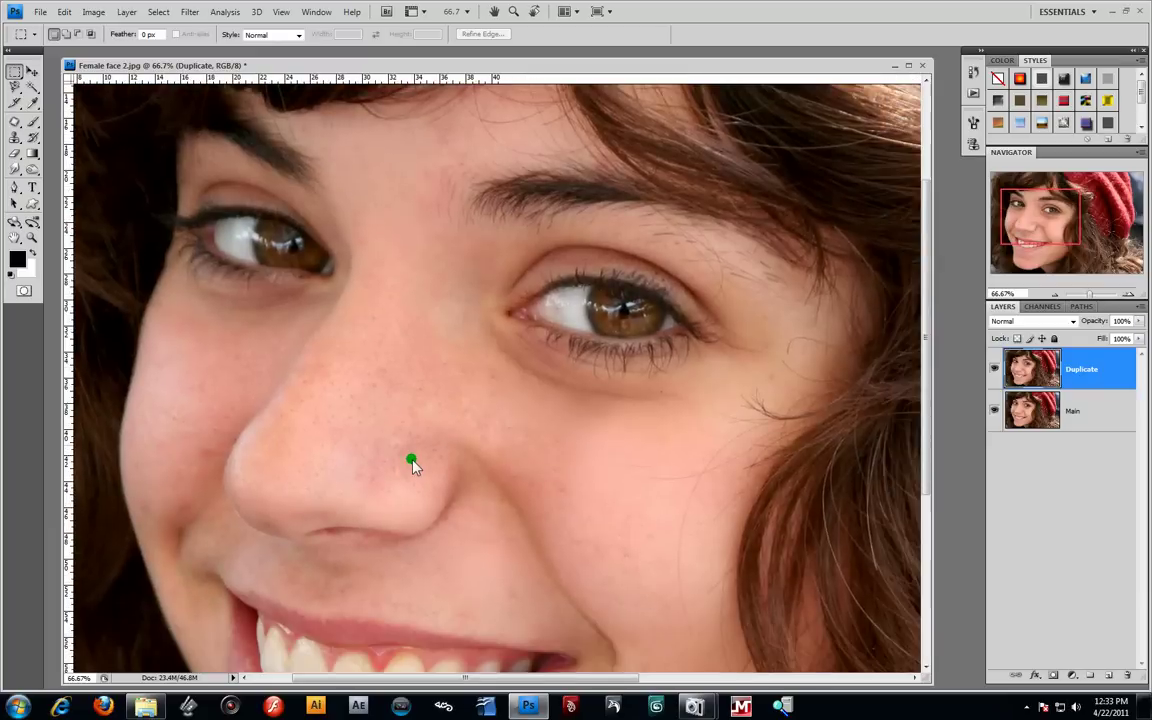
left_click(13, 123)
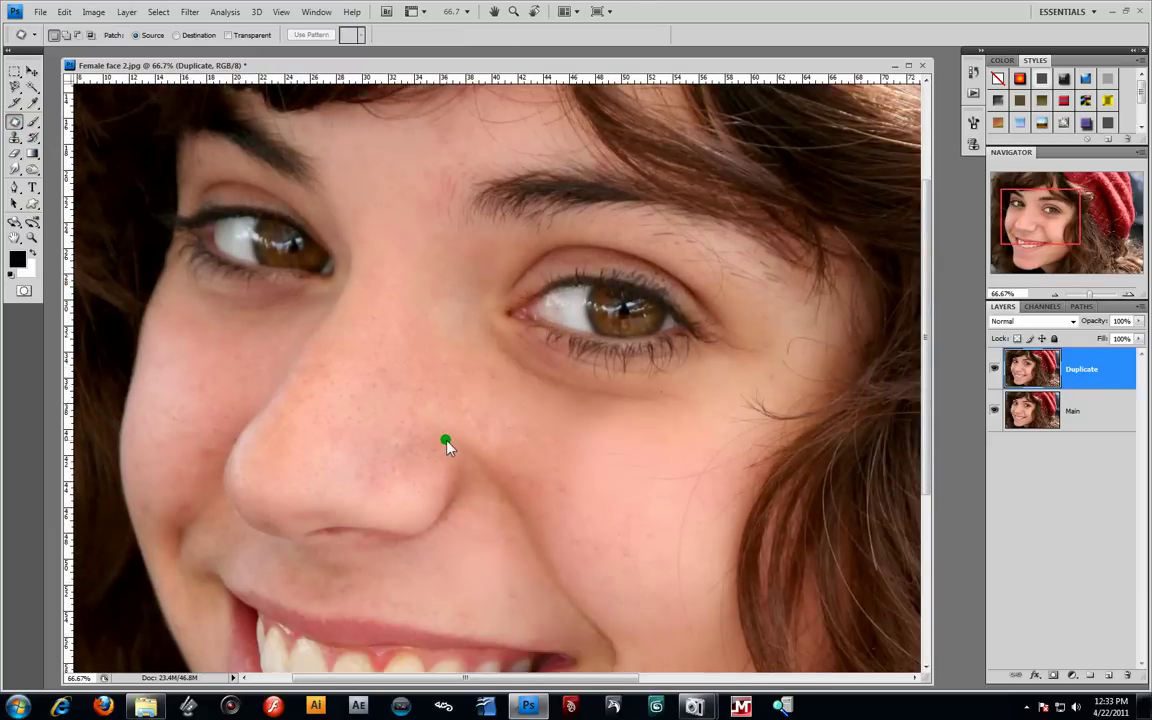
mouse_move(412, 491)
left_mouse_down()
mouse_move(349, 485)
mouse_move(334, 449)
mouse_move(379, 374)
mouse_move(432, 405)
mouse_move(450, 433)
mouse_move(447, 446)
mouse_move(400, 437)
mouse_move(560, 449)
mouse_move(607, 476)
left_mouse_up()
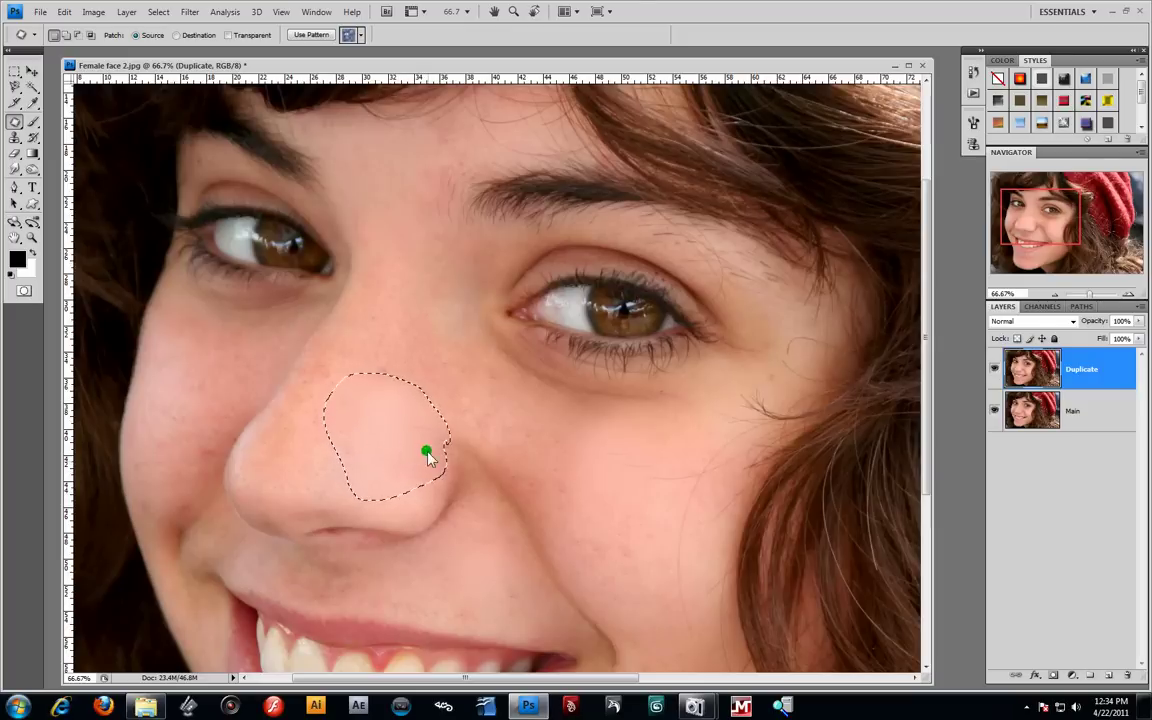
left_click(15, 71)
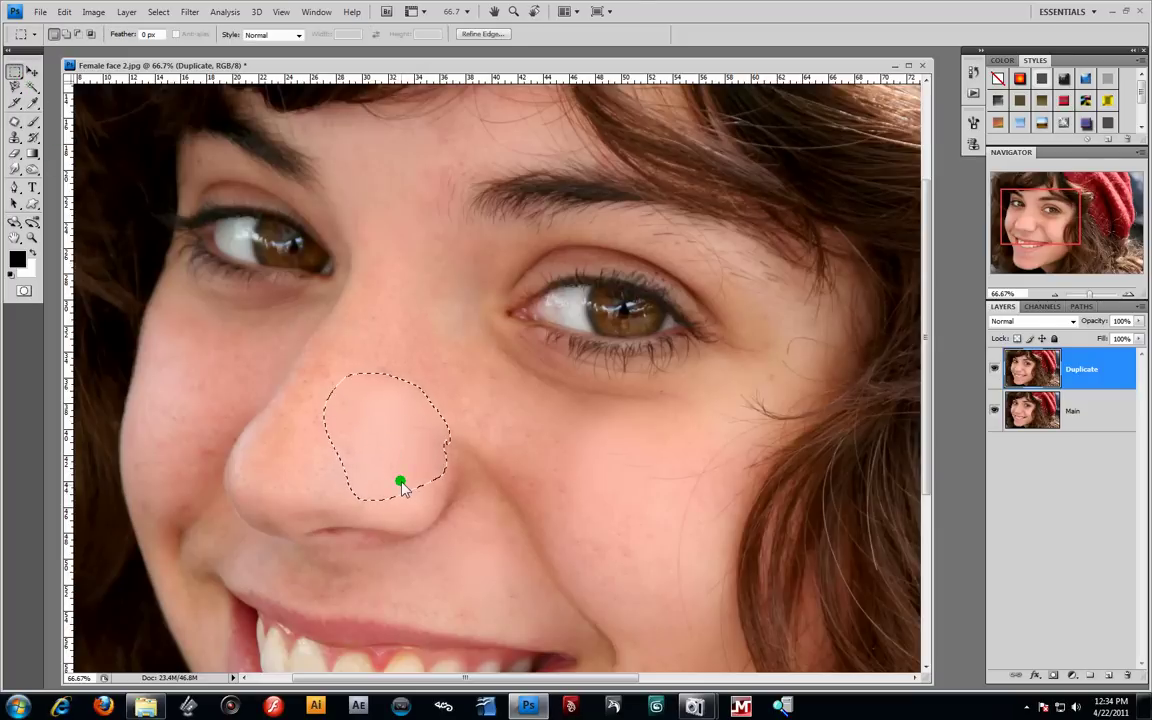
left_click(314, 445)
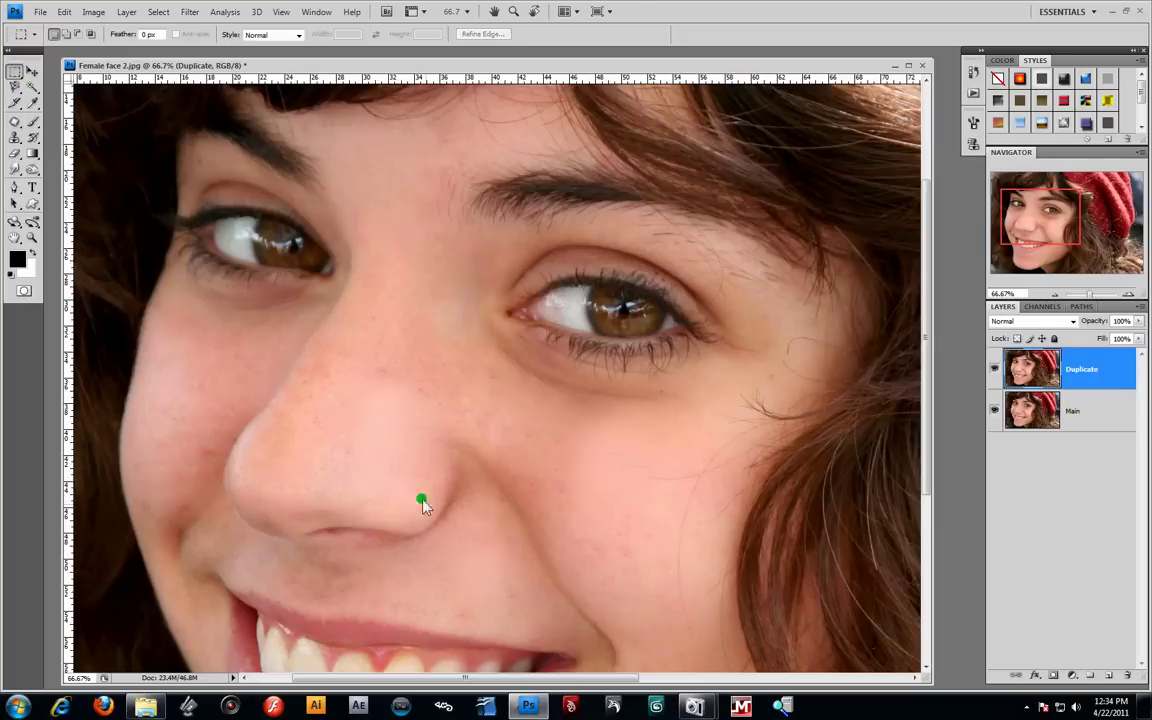
key("ctrl+shift+d")
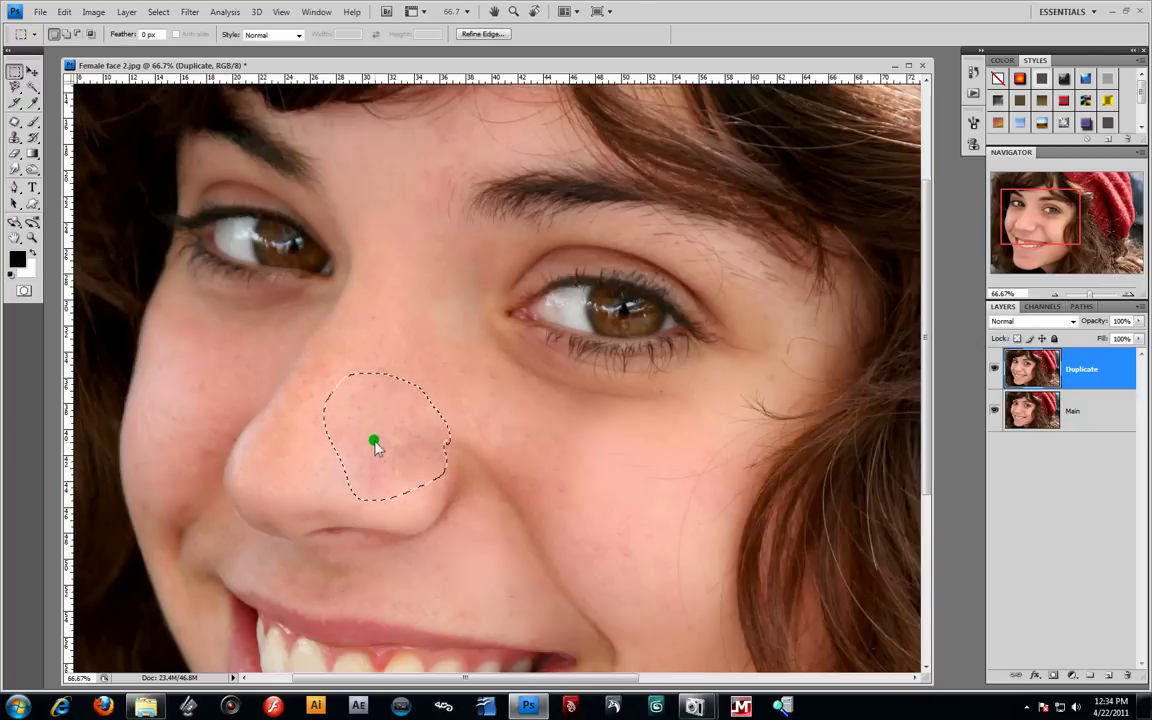
key("ctrl+d")
Patch a smaller area on the side of the nose with cheek skin, and deselect
left_click(15, 120)
mouse_move(408, 484)
left_mouse_down()
mouse_move(365, 476)
mouse_move(345, 451)
mouse_move(333, 404)
mouse_move(361, 383)
mouse_move(392, 376)
mouse_move(439, 448)
mouse_move(444, 465)
mouse_move(396, 483)
mouse_move(584, 454)
mouse_move(601, 477)
mouse_move(571, 480)
left_mouse_up()
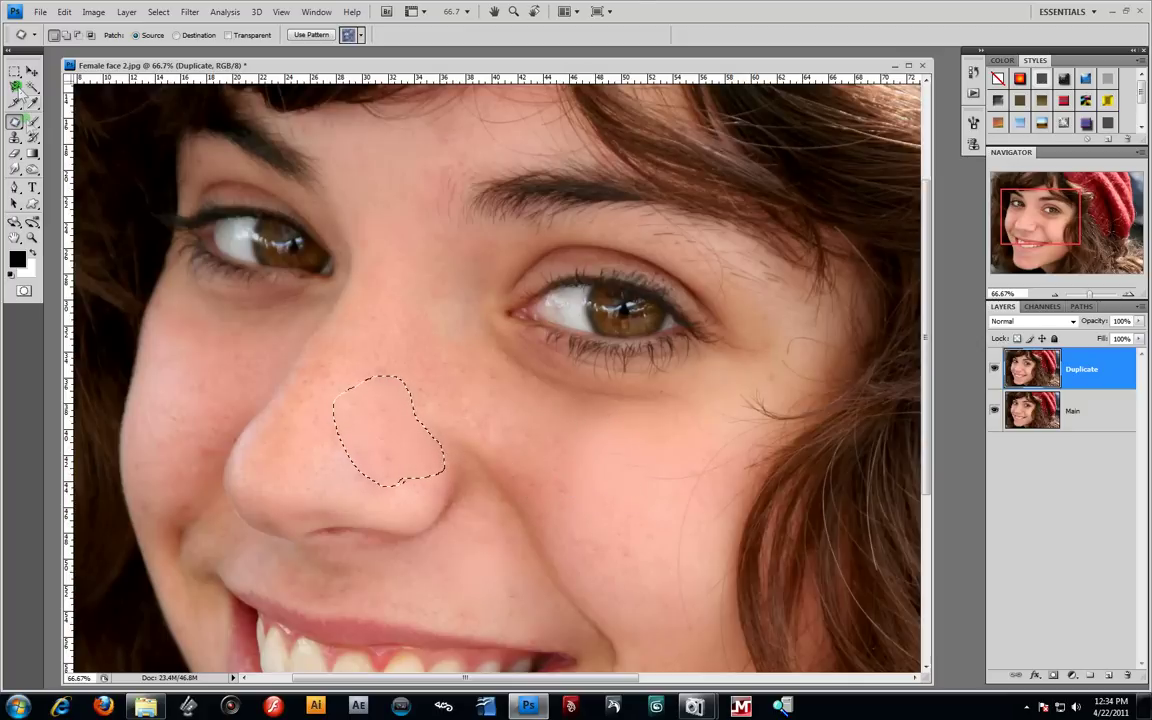
left_click(15, 72)
left_click(341, 447)
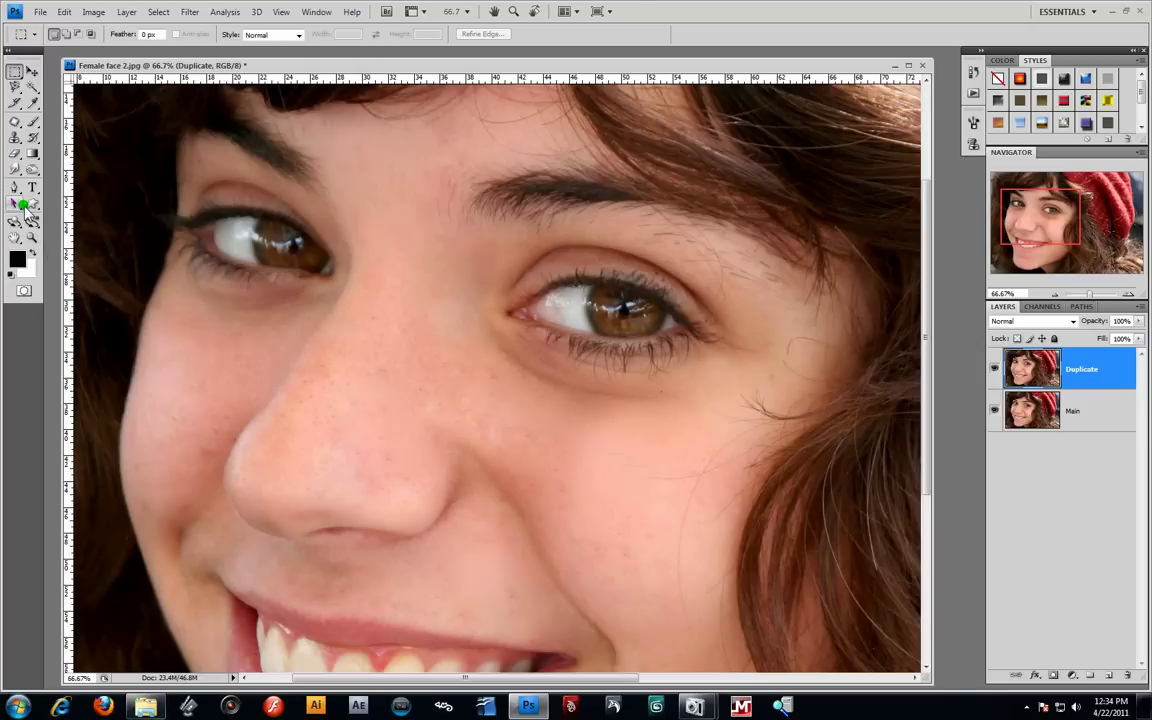
Patch the small cheek area beside the nose with clear skin from the lower cheek, and deselect
left_click(32, 236)
left_click(408, 424, "alt")
left_click(408, 424, "alt")
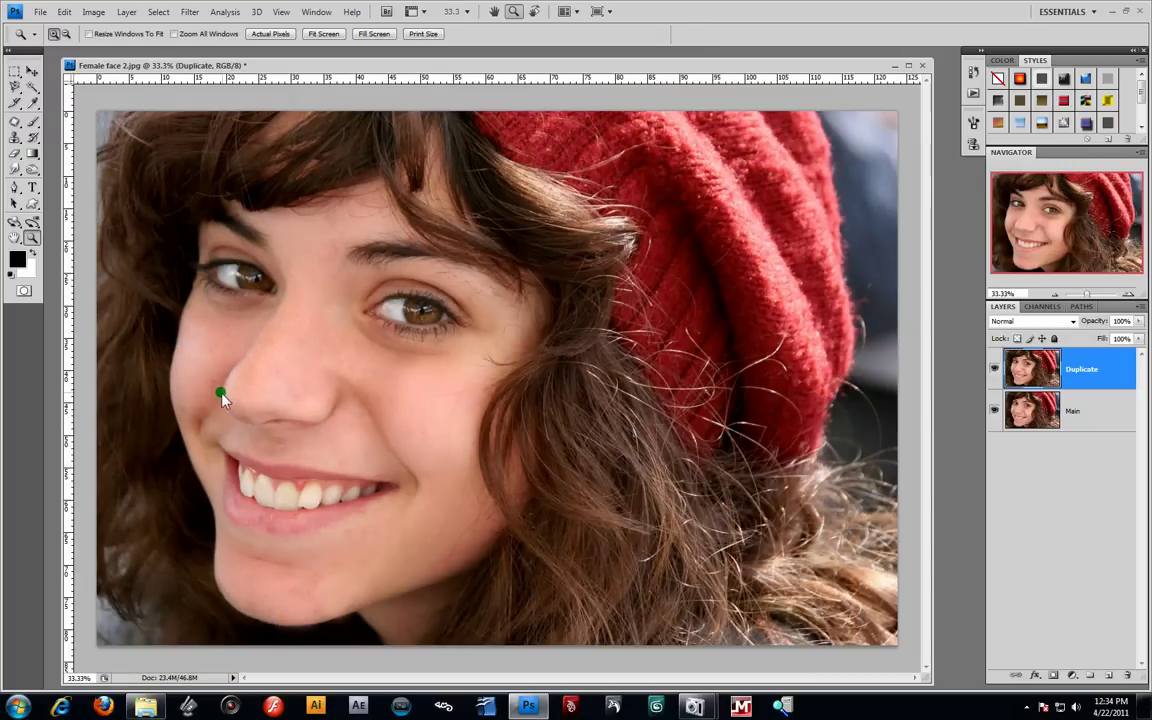
left_click(15, 121)
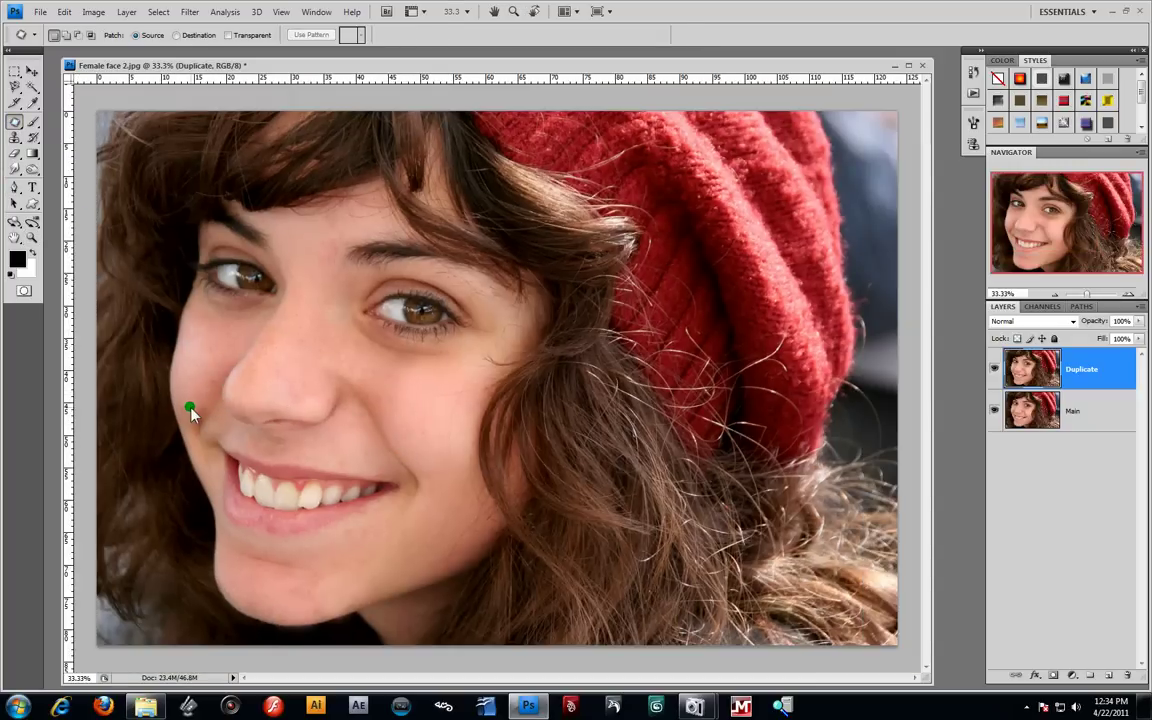
mouse_move(203, 360)
left_mouse_down()
mouse_move(193, 337)
mouse_move(215, 340)
mouse_move(220, 390)
left_mouse_up()
mouse_move(189, 347)
left_mouse_down()
mouse_move(350, 384)
mouse_move(382, 413)
mouse_move(401, 449)
mouse_move(345, 555)
left_mouse_up()
left_click(24, 78)
left_click(233, 295)
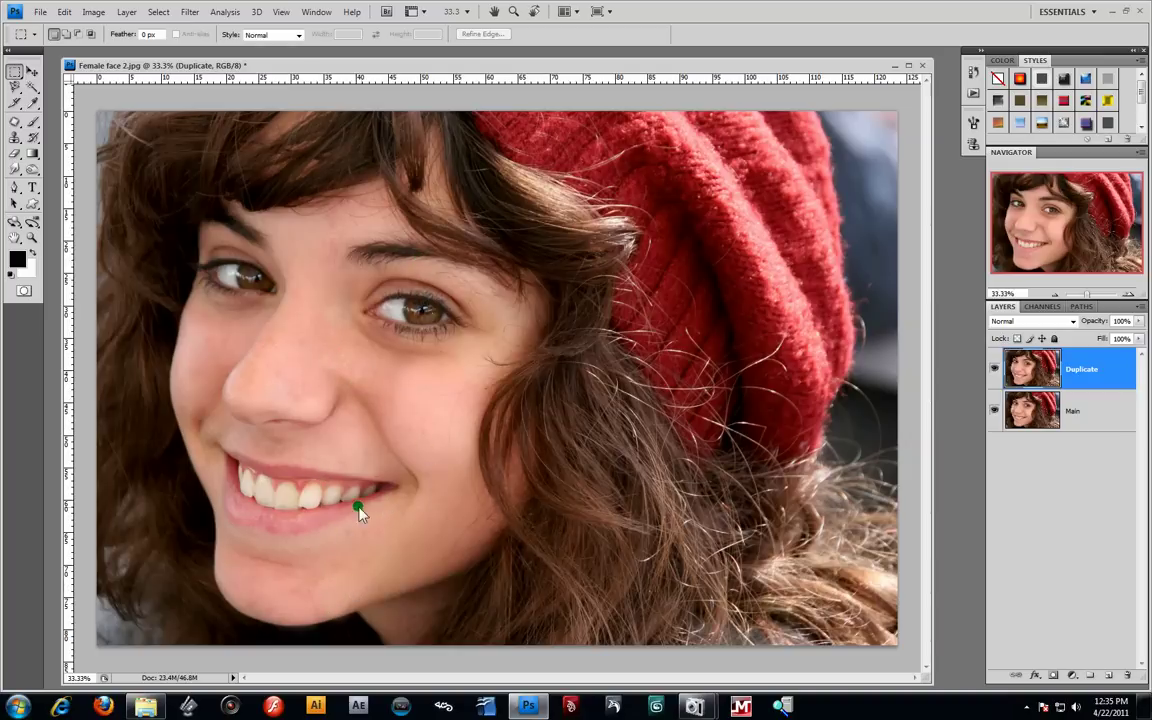
Start a Pen tool path on the outer front tooth and trace the gum line over the first two large teeth
key("z")
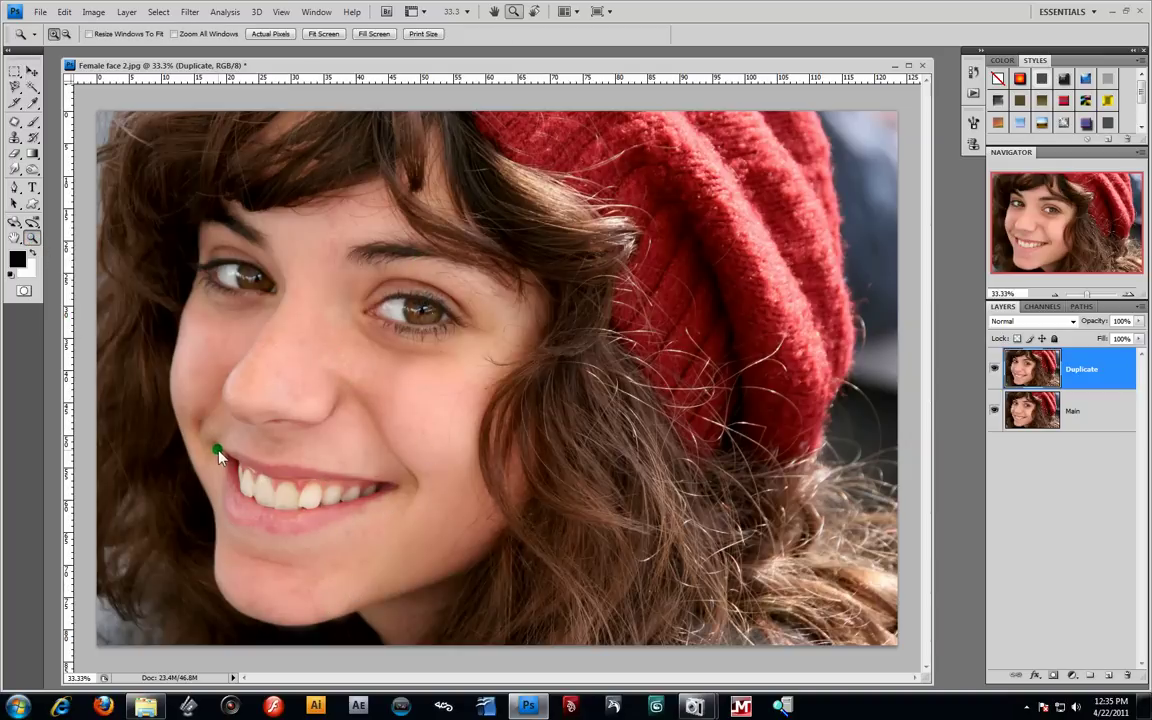
left_click(404, 535)
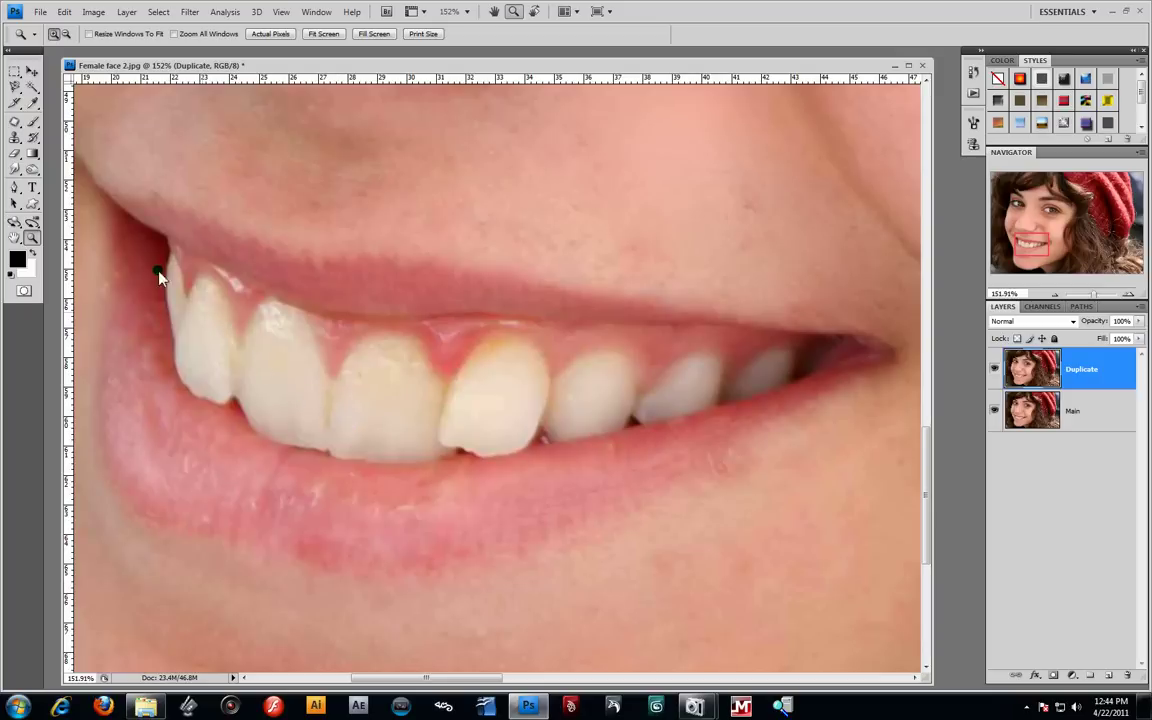
left_click(14, 186)
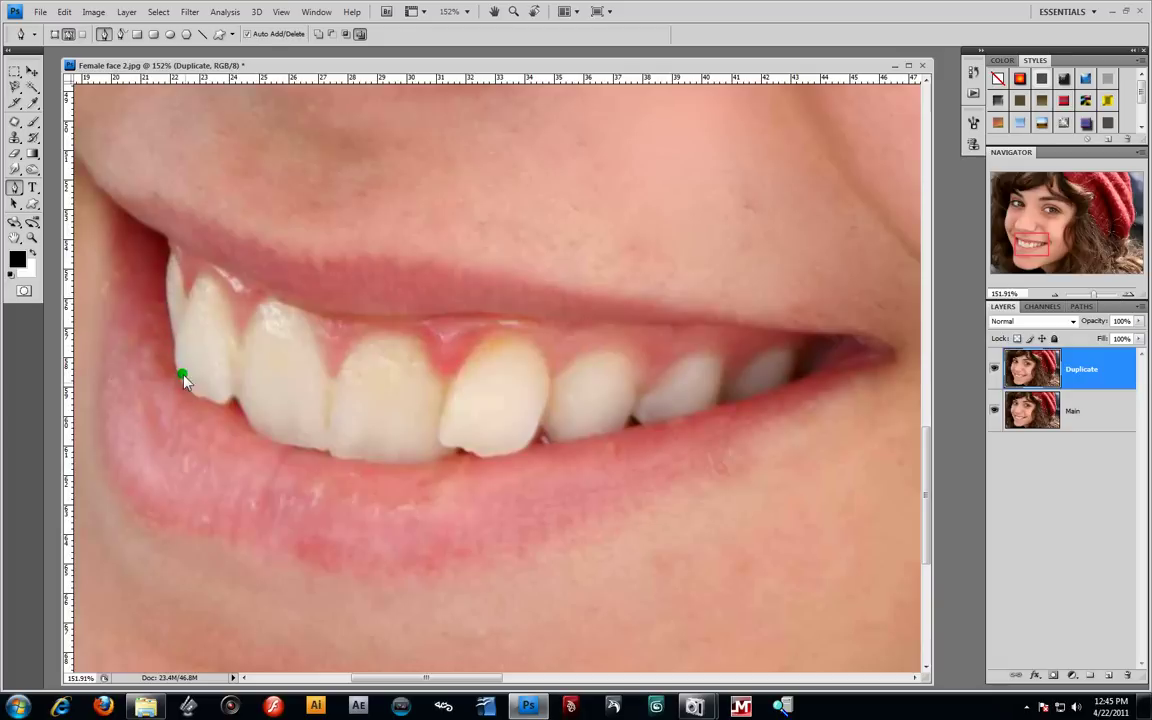
left_click_drag(176, 344, 176, 314)
left_click(176, 343, "alt")
left_click(197, 279)
left_click_drag(225, 300, 233, 330)
left_click(238, 341)
left_click(256, 307)
left_click(283, 303)
left_click(304, 316)
left_click(330, 380)
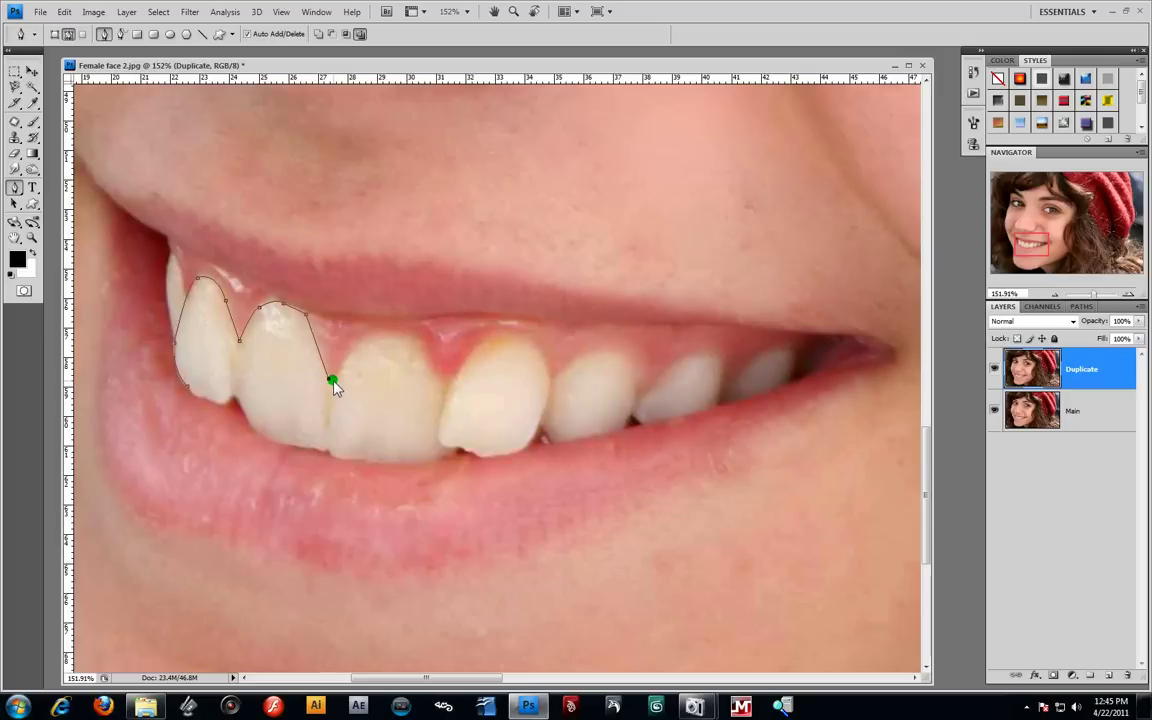
Continue the path along the gum line over the next three teeth, following the gaps between them
left_click(337, 375)
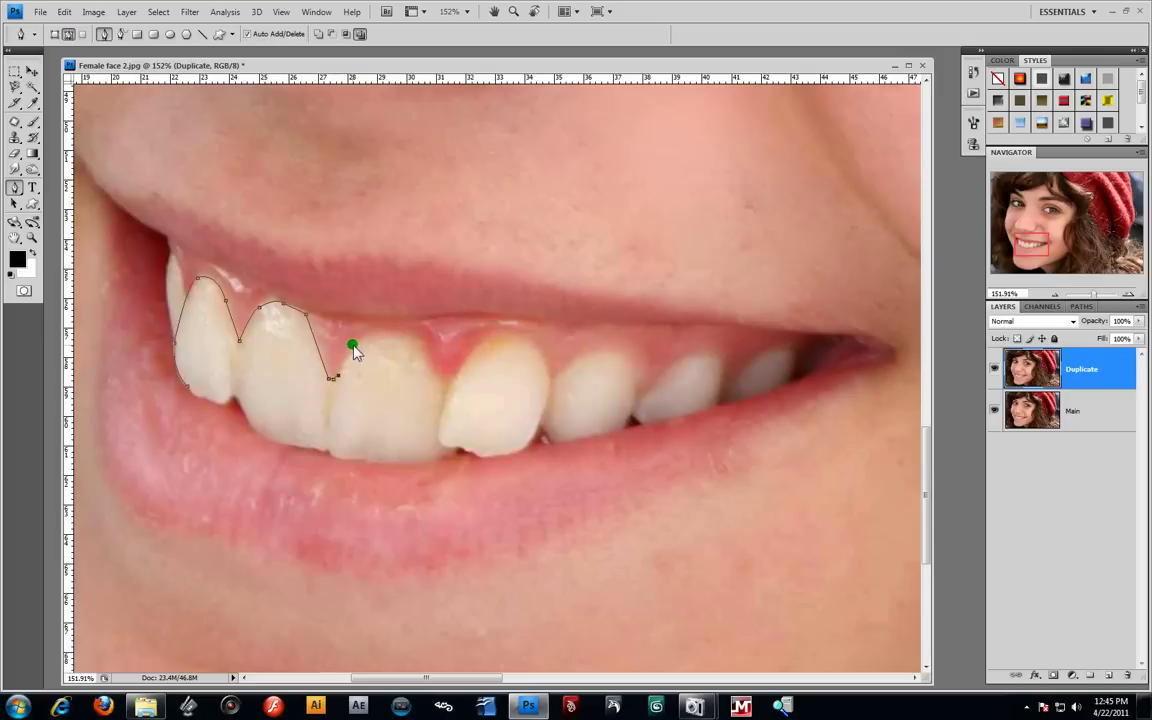
left_click(405, 340)
left_click_drag(427, 350, 427, 354)
left_click(430, 369)
left_click(466, 359)
left_click_drag(514, 341, 557, 388)
left_click_drag(617, 349, 641, 375)
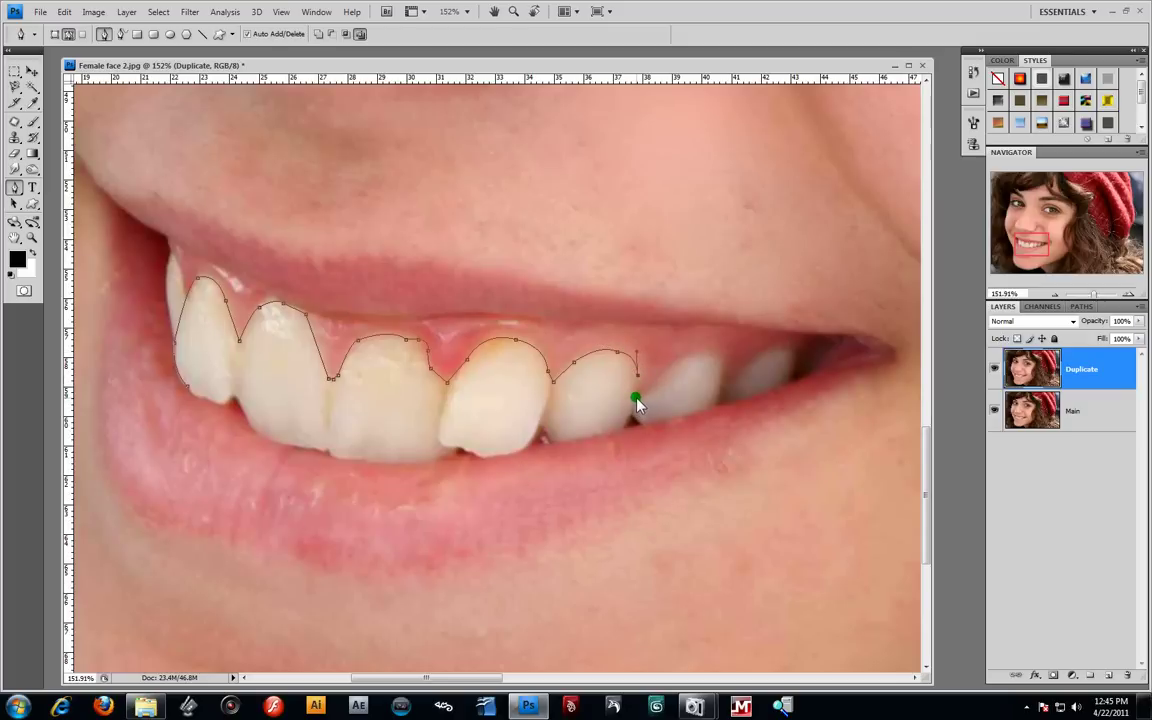
Outline the sixth tooth and bring the path back along the lower edges to the bright front tooth
left_click_drag(636, 412, 642, 388)
left_click_drag(725, 400, 704, 444)
left_click(637, 424)
left_click(632, 413)
left_click_drag(555, 445, 510, 436)
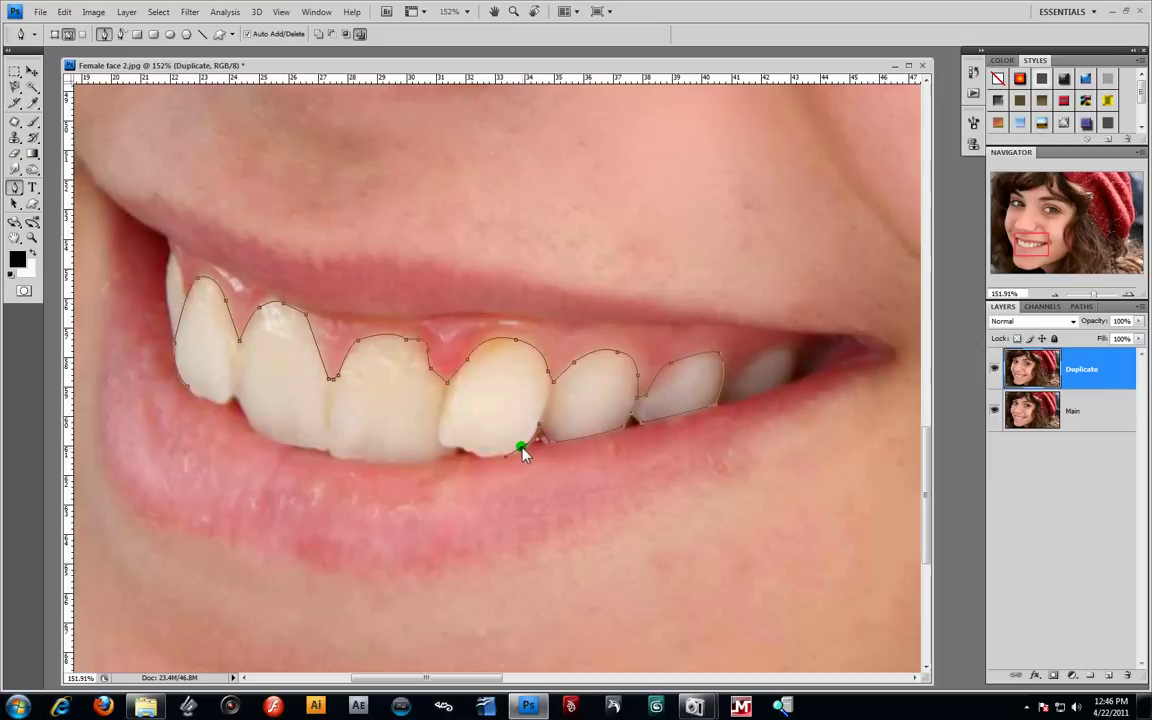
Trace the lower edges of the remaining front teeth and close the path at its starting point
left_click(480, 456)
left_click(459, 447)
mouse_move(332, 456)
left_mouse_down()
mouse_move(283, 429)
mouse_move(279, 438)
mouse_move(330, 457)
mouse_move(318, 456)
left_mouse_up()
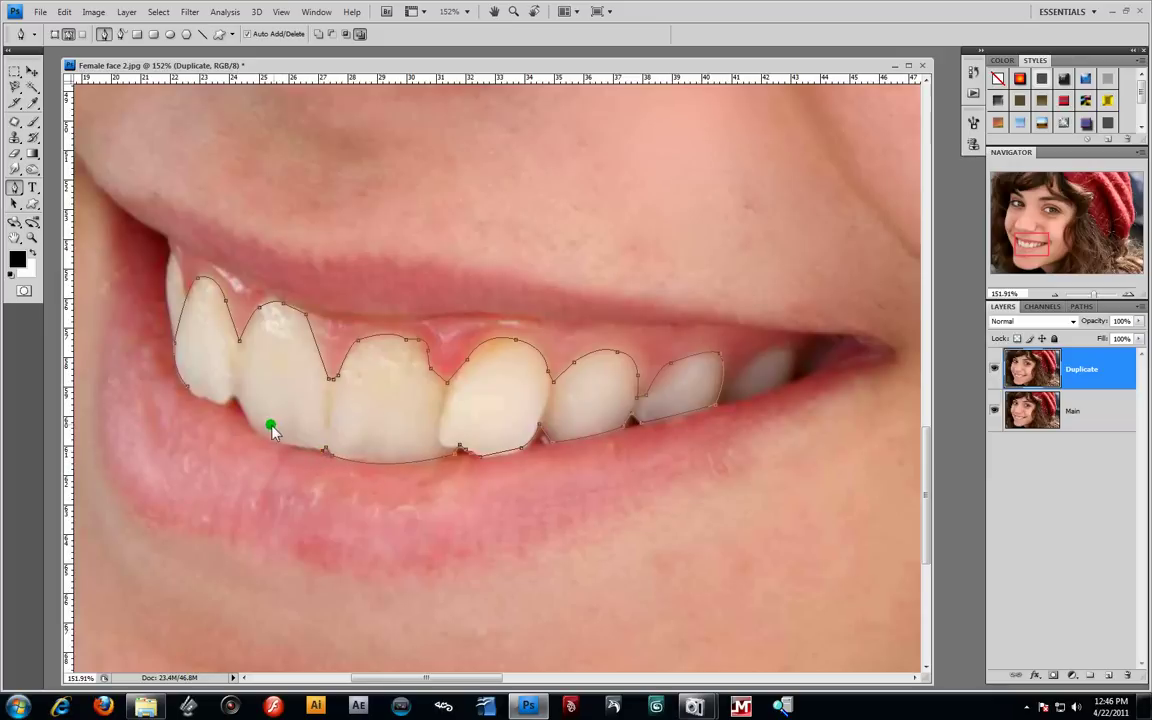
left_click_drag(249, 430, 224, 410)
left_click_drag(189, 389, 173, 369)
Convert the teeth work path into a new anti-aliased selection with a feather radius of 1 pixel
left_click(1083, 307)
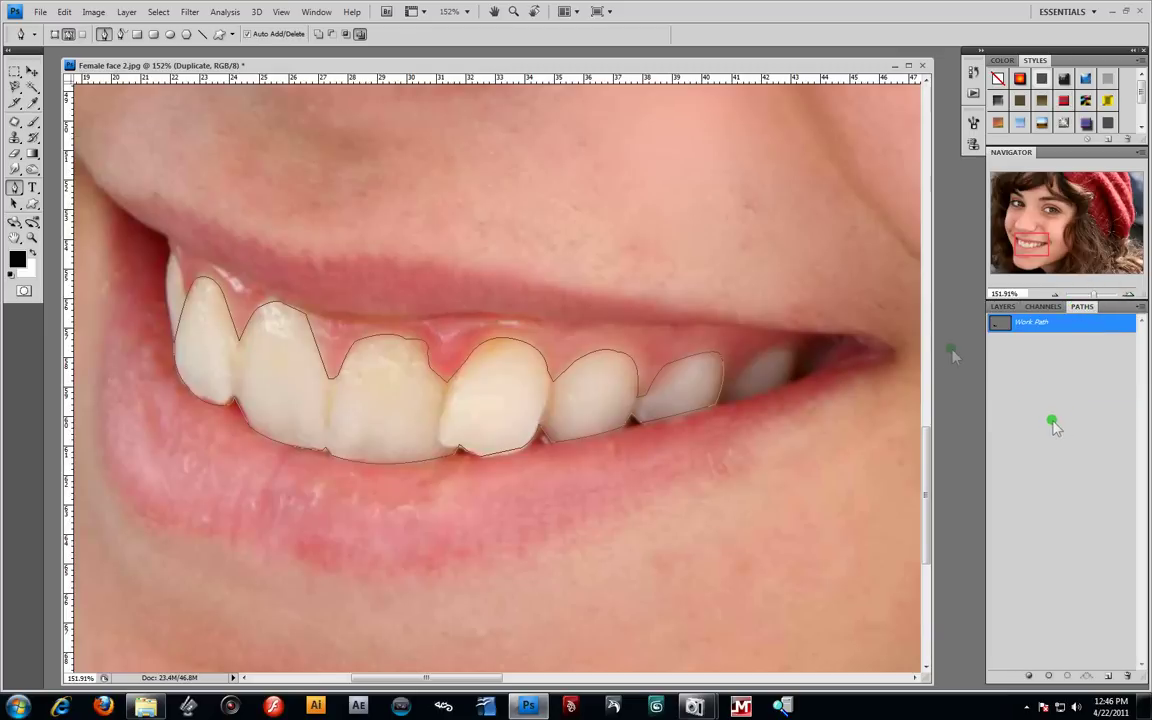
right_click(1061, 323)
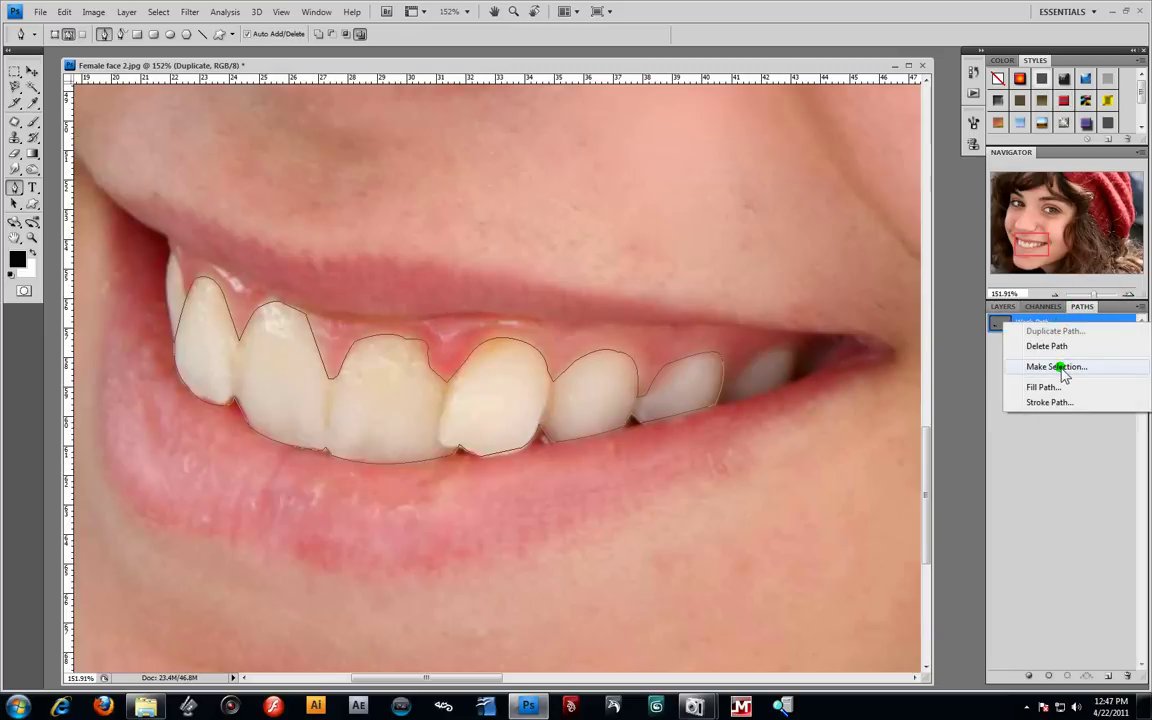
left_click(1060, 367)
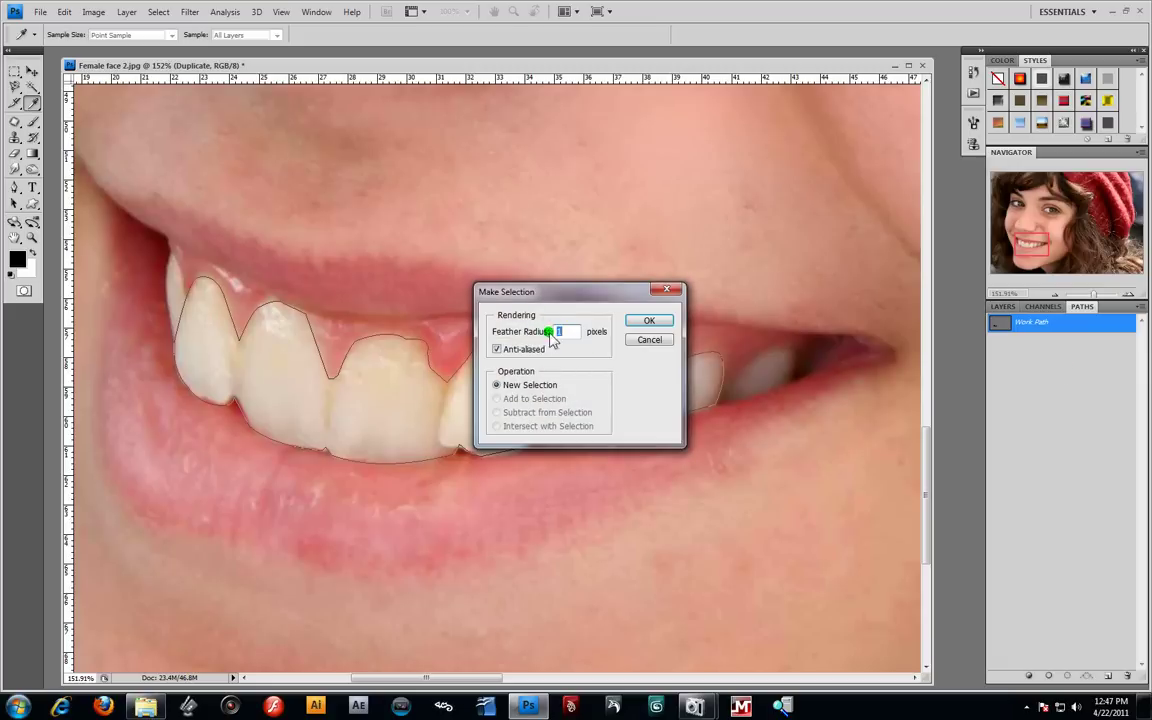
key("BackSpace")
type("1")
left_click(645, 320)
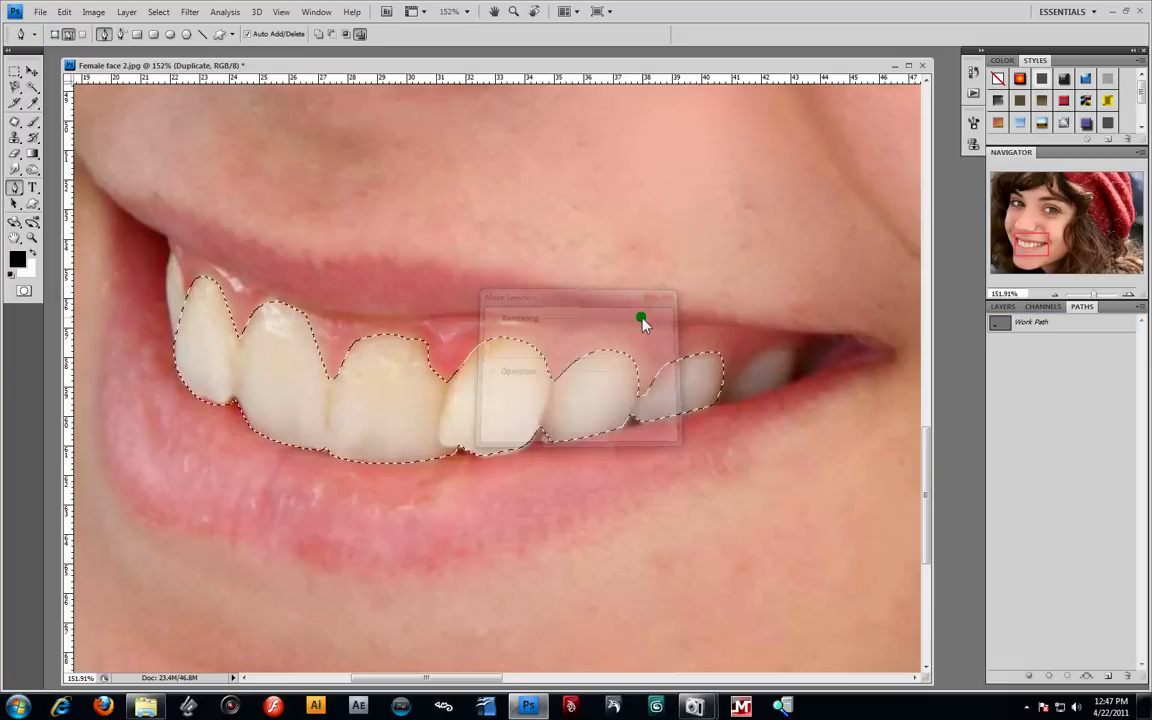
Sample a light tooth colour from the middle front tooth as the foreground colour and activate the Brush tool
left_click(1004, 306)
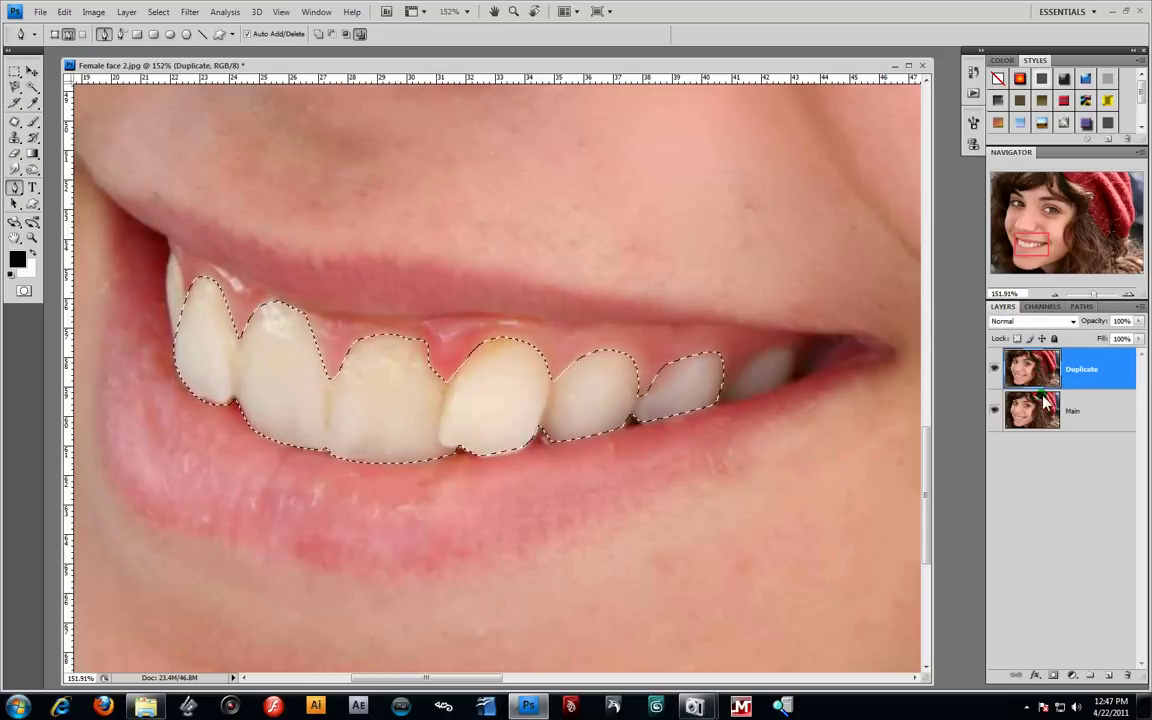
left_click(33, 103)
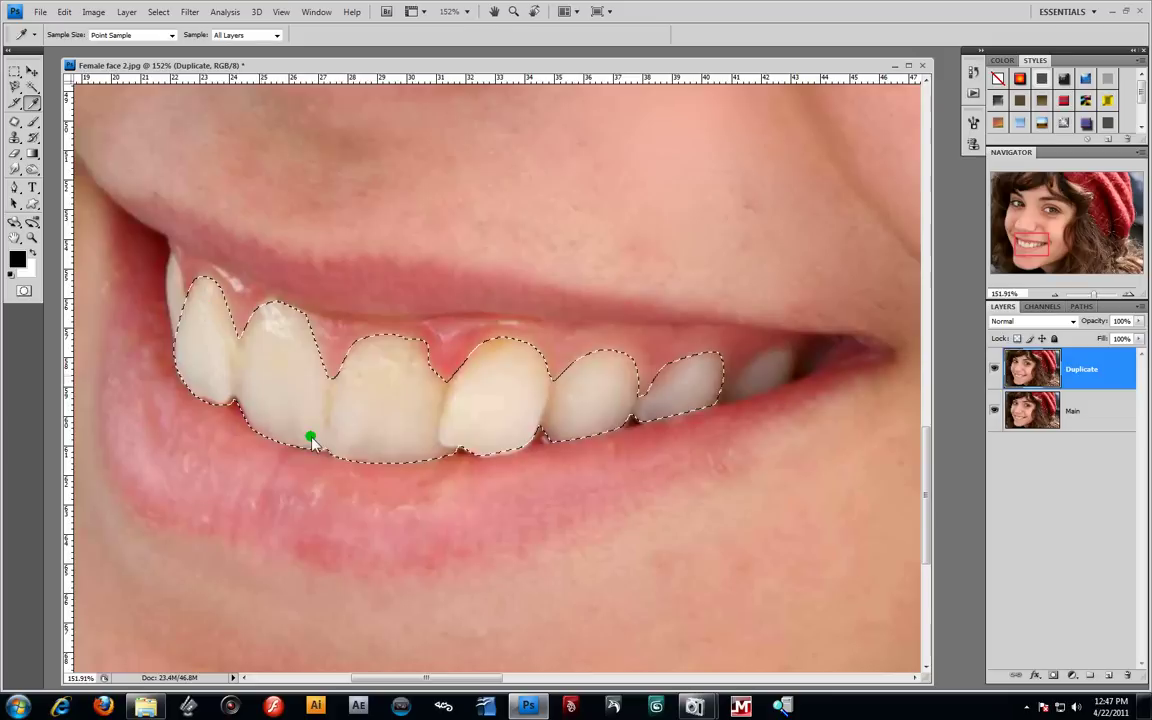
left_click(364, 437)
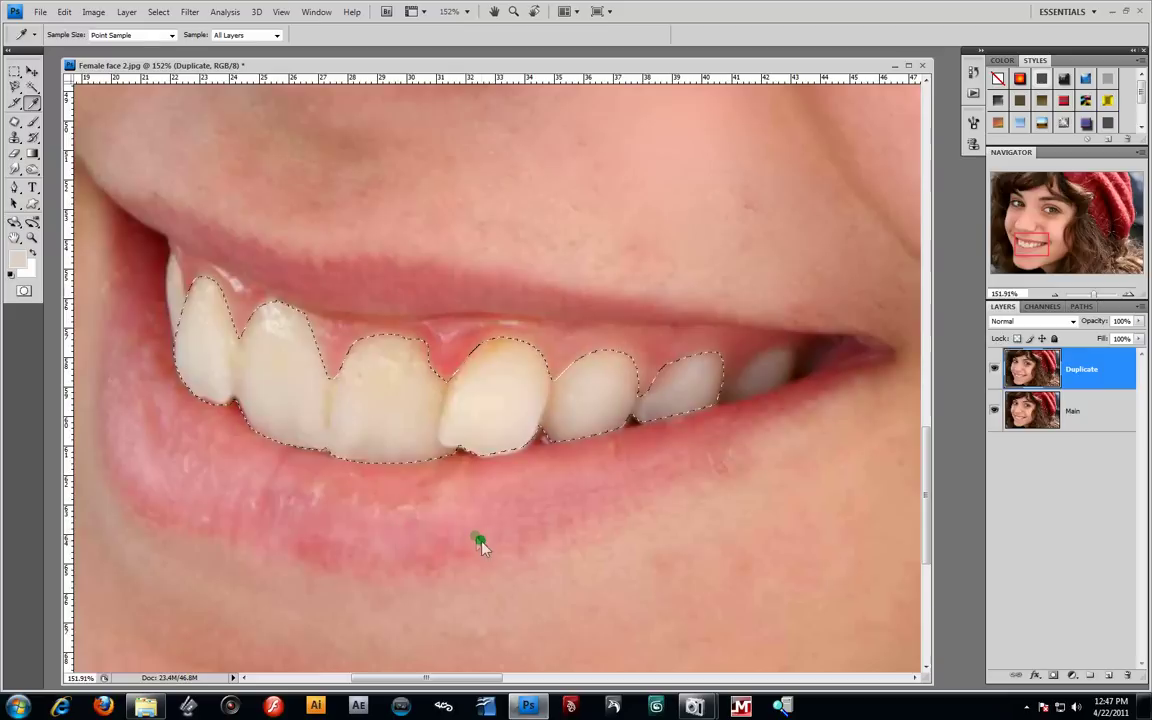
left_click(31, 123)
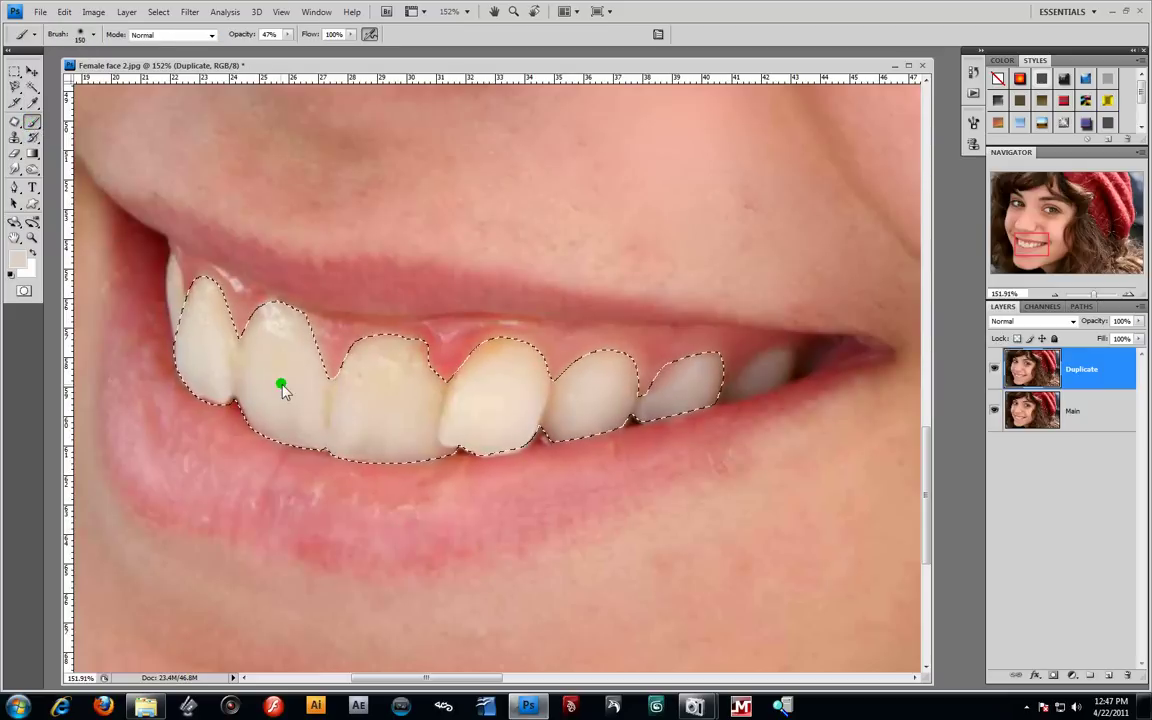
Try painting the sampled colour over the selected teeth directly on the Duplicate layer at 47% brush opacity
mouse_move(195, 312)
left_mouse_down()
mouse_move(267, 334)
mouse_move(267, 300)
mouse_move(404, 463)
mouse_move(446, 441)
mouse_move(487, 336)
mouse_move(499, 344)
left_mouse_up()
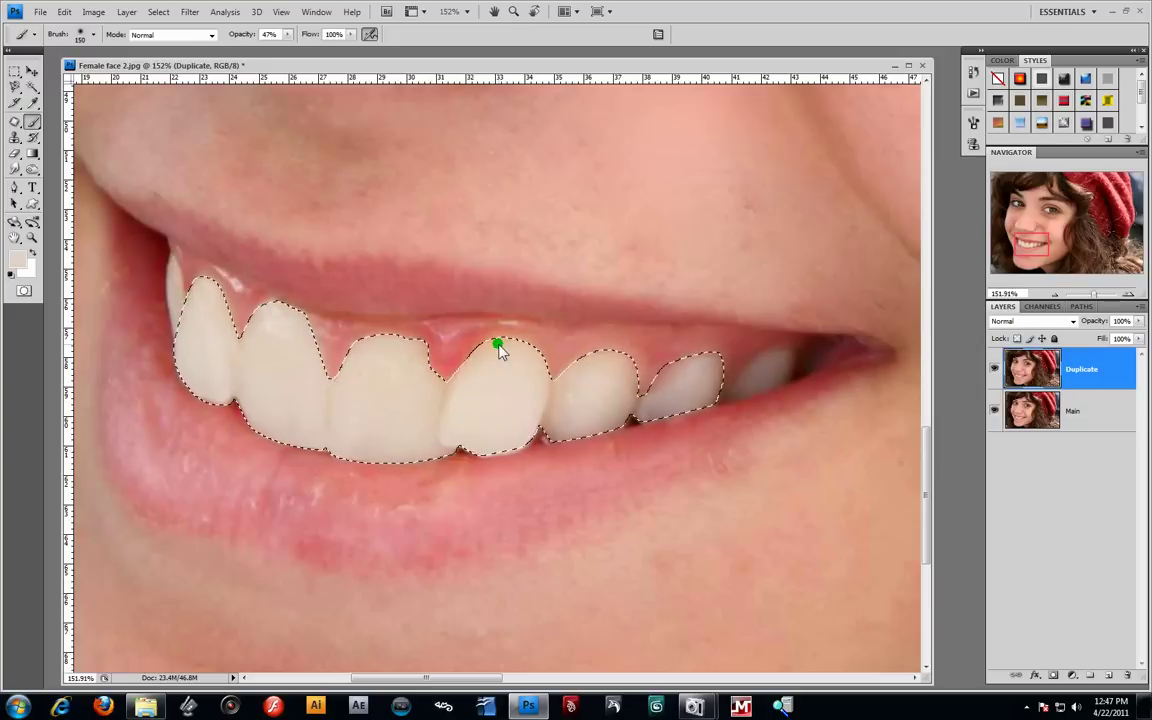
mouse_move(504, 409)
left_mouse_down()
mouse_move(602, 337)
mouse_move(710, 350)
mouse_move(818, 343)
left_mouse_up()
mouse_move(697, 411)
left_mouse_down()
mouse_move(605, 393)
mouse_move(457, 437)
mouse_move(351, 427)
mouse_move(341, 447)
mouse_move(170, 317)
mouse_move(152, 245)
mouse_move(404, 435)
mouse_move(339, 468)
mouse_move(592, 337)
mouse_move(714, 339)
mouse_move(604, 439)
mouse_move(714, 372)
mouse_move(449, 460)
mouse_move(271, 338)
mouse_move(307, 399)
mouse_move(274, 373)
mouse_move(229, 292)
left_mouse_up()
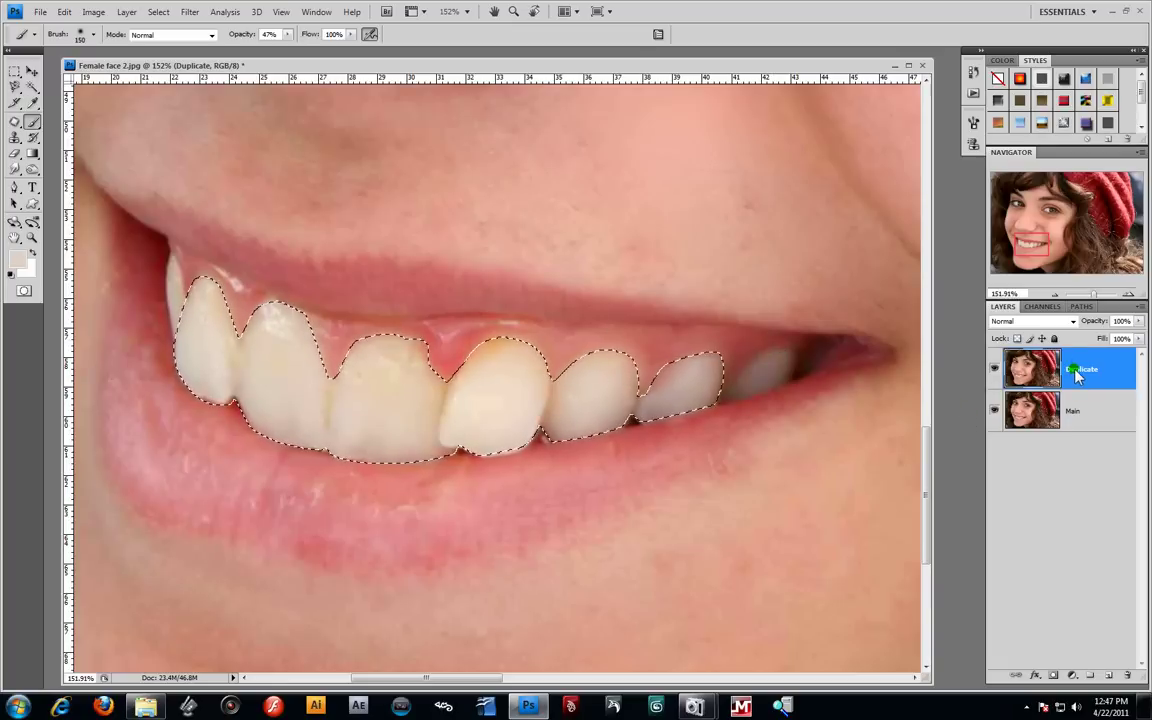
Add a new layer above Duplicate and name it Teeth
left_click(1108, 675)
double_click(1074, 370)
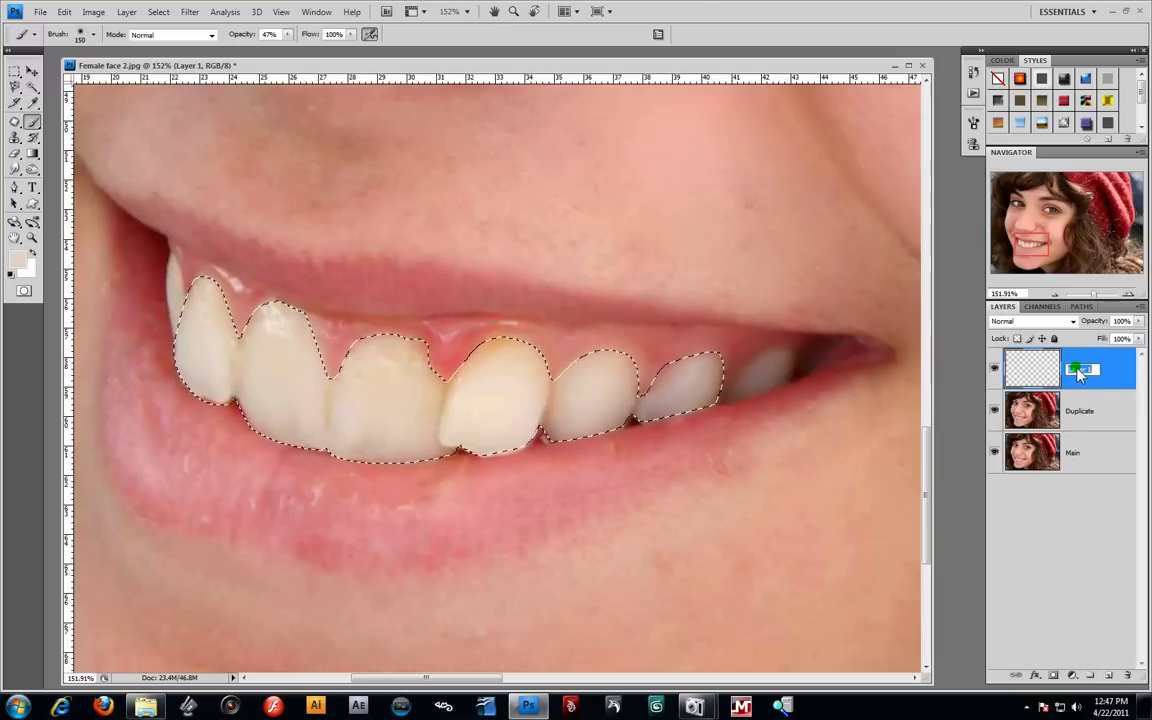
type("Teeth")
key("Return")
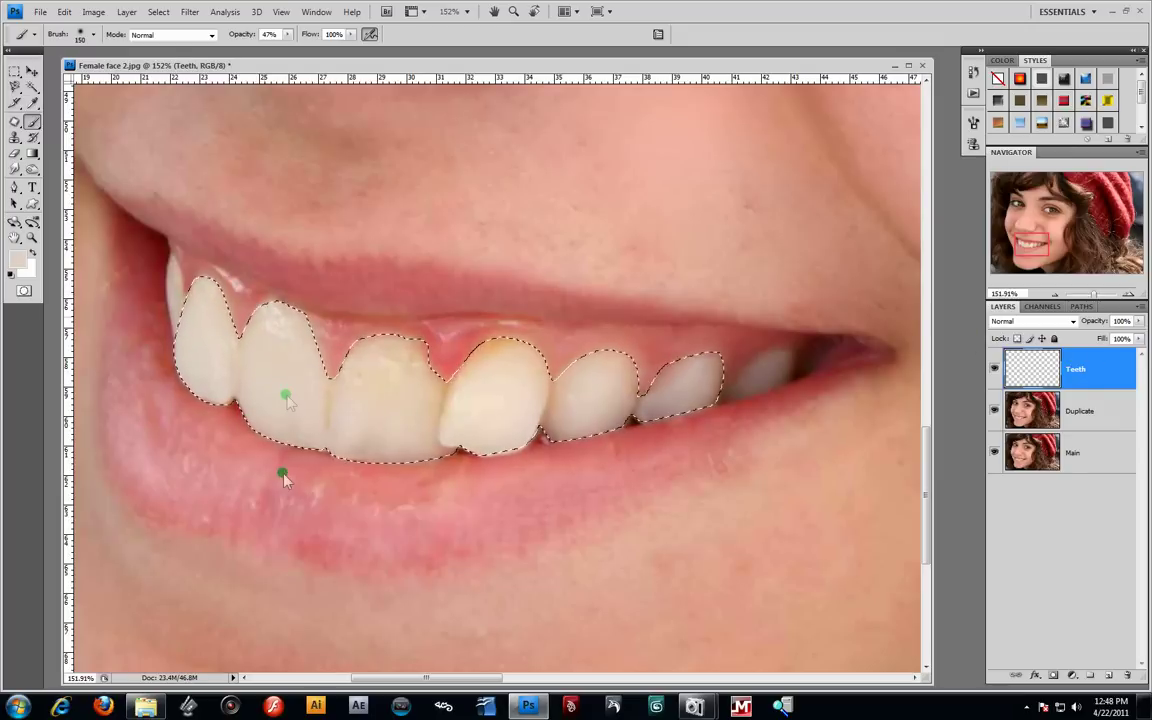
Paint the selected teeth with the sampled colour on the Teeth layer until evenly covered, and deselect
mouse_move(456, 366)
left_mouse_down()
mouse_move(342, 415)
mouse_move(397, 396)
mouse_move(258, 401)
mouse_move(156, 316)
mouse_move(468, 427)
mouse_move(525, 387)
mouse_move(498, 385)
mouse_move(506, 416)
mouse_move(489, 453)
mouse_move(604, 427)
mouse_move(651, 402)
mouse_move(652, 371)
mouse_move(484, 420)
mouse_move(331, 341)
mouse_move(187, 335)
mouse_move(217, 333)
mouse_move(585, 449)
mouse_move(571, 376)
mouse_move(439, 420)
mouse_move(412, 331)
mouse_move(326, 370)
mouse_move(395, 375)
mouse_move(402, 389)
mouse_move(309, 401)
mouse_move(244, 332)
mouse_move(260, 331)
mouse_move(238, 363)
mouse_move(187, 300)
mouse_move(383, 391)
mouse_move(401, 379)
mouse_move(634, 401)
mouse_move(727, 379)
mouse_move(699, 414)
mouse_move(650, 389)
mouse_move(568, 436)
mouse_move(419, 423)
mouse_move(458, 393)
mouse_move(304, 395)
mouse_move(259, 382)
mouse_move(185, 317)
left_mouse_up()
left_click(15, 70)
left_click(363, 520)
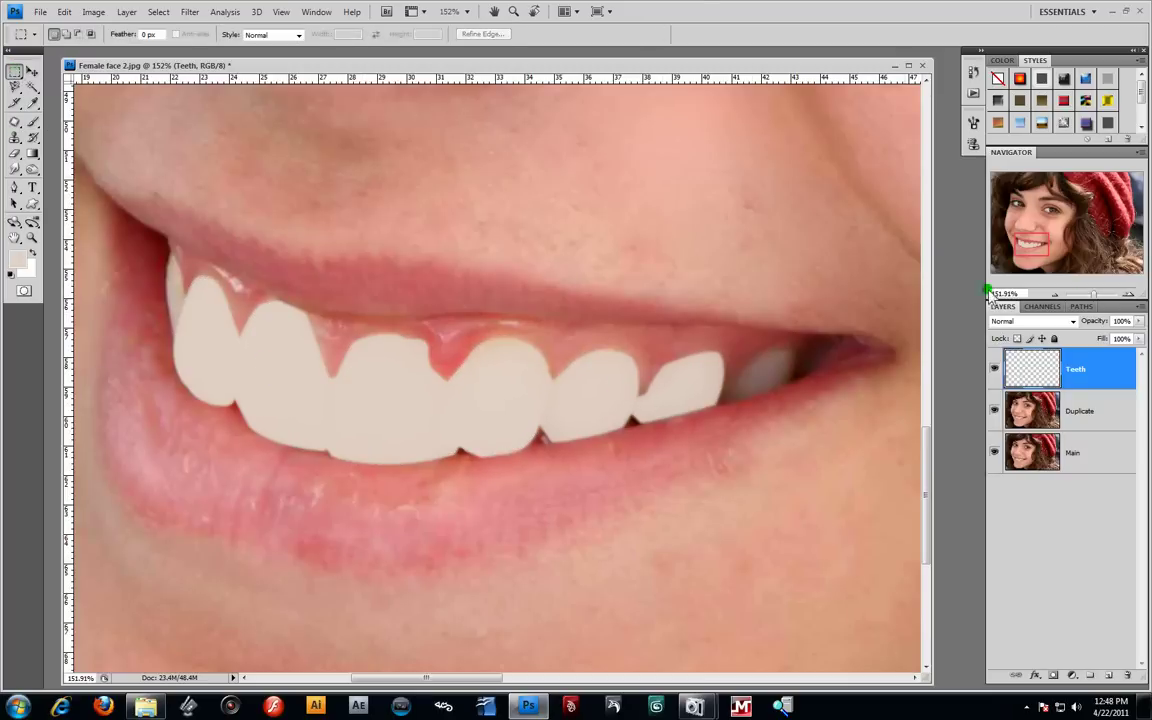
Try blend modes such as Color Burn, Lighten, Color Dodge, Overlay and Soft Light on the Teeth layer, and return it to Normal
left_click(1066, 322)
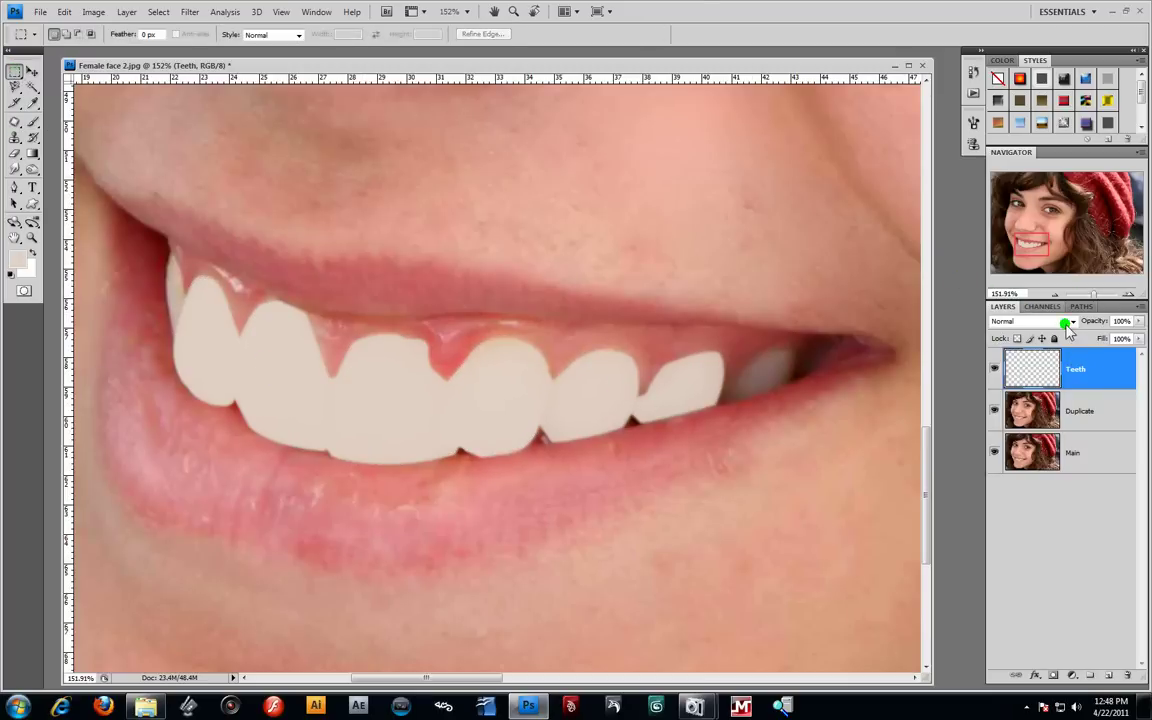
key("Down")
key("Down")
key("Down")
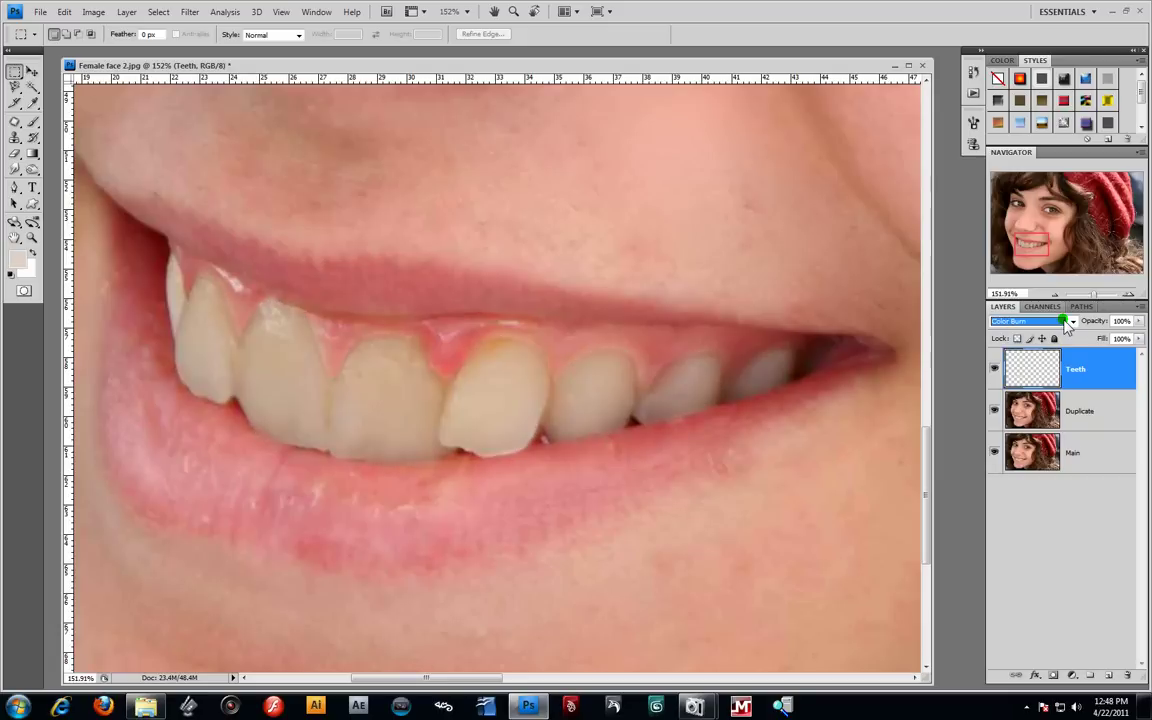
key("Down")
key("Down")
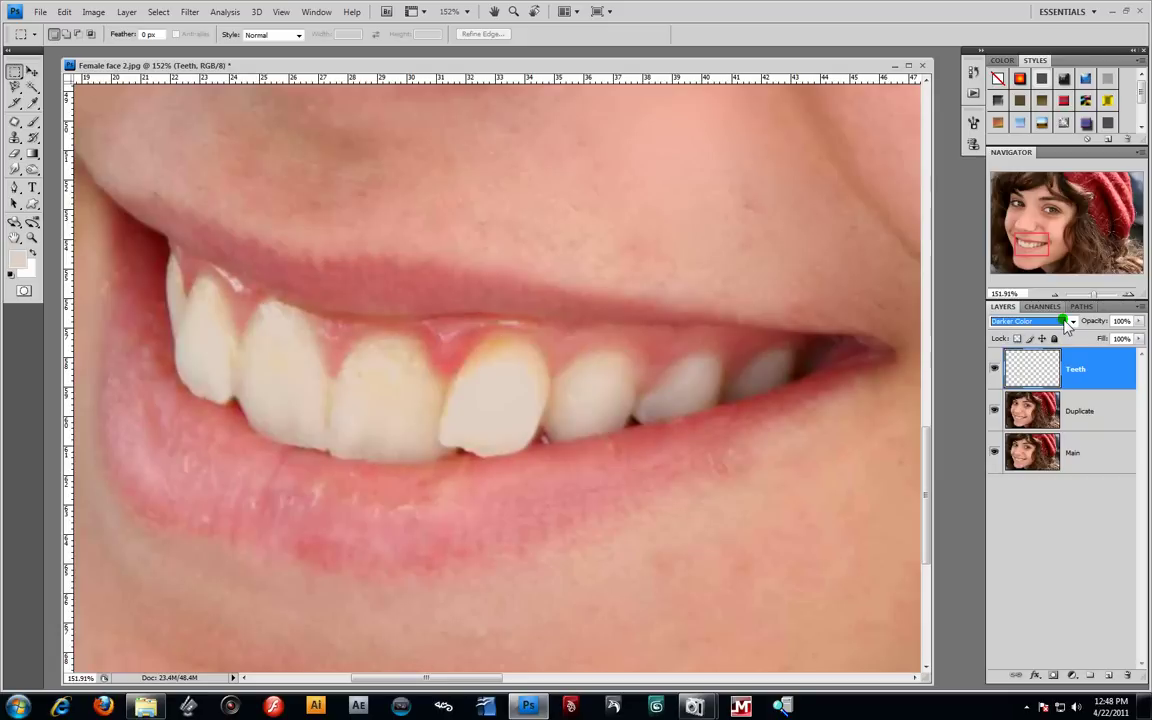
key("Down")
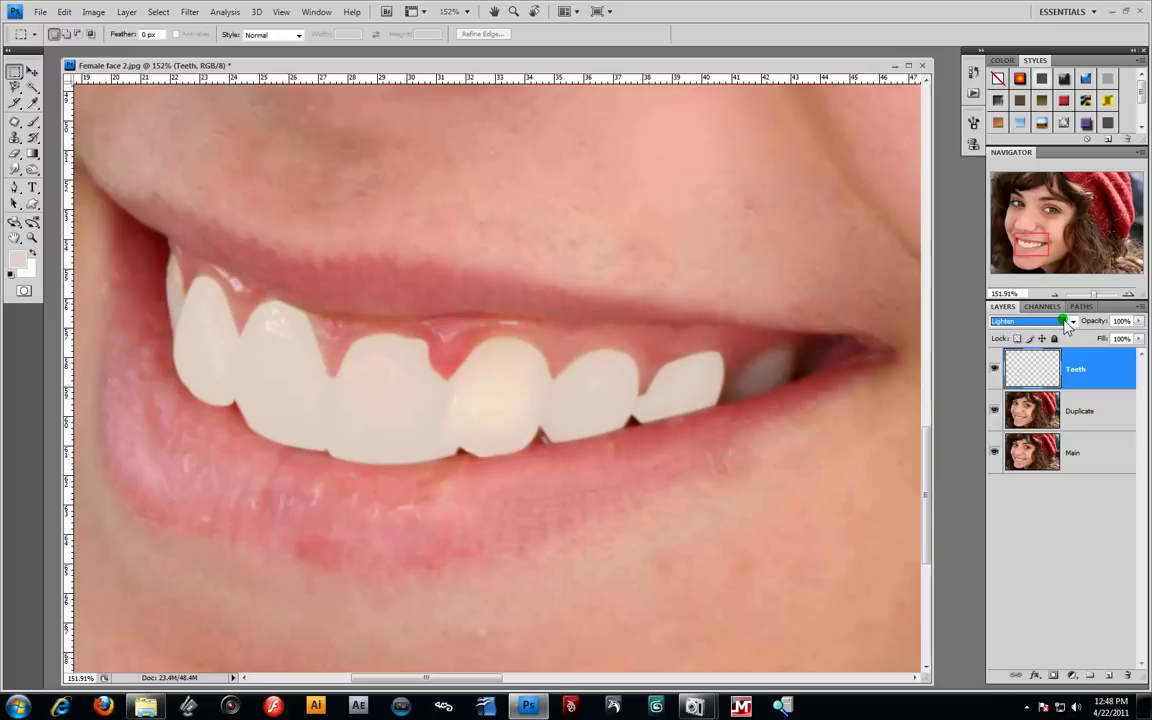
key("Down")
key("Down")
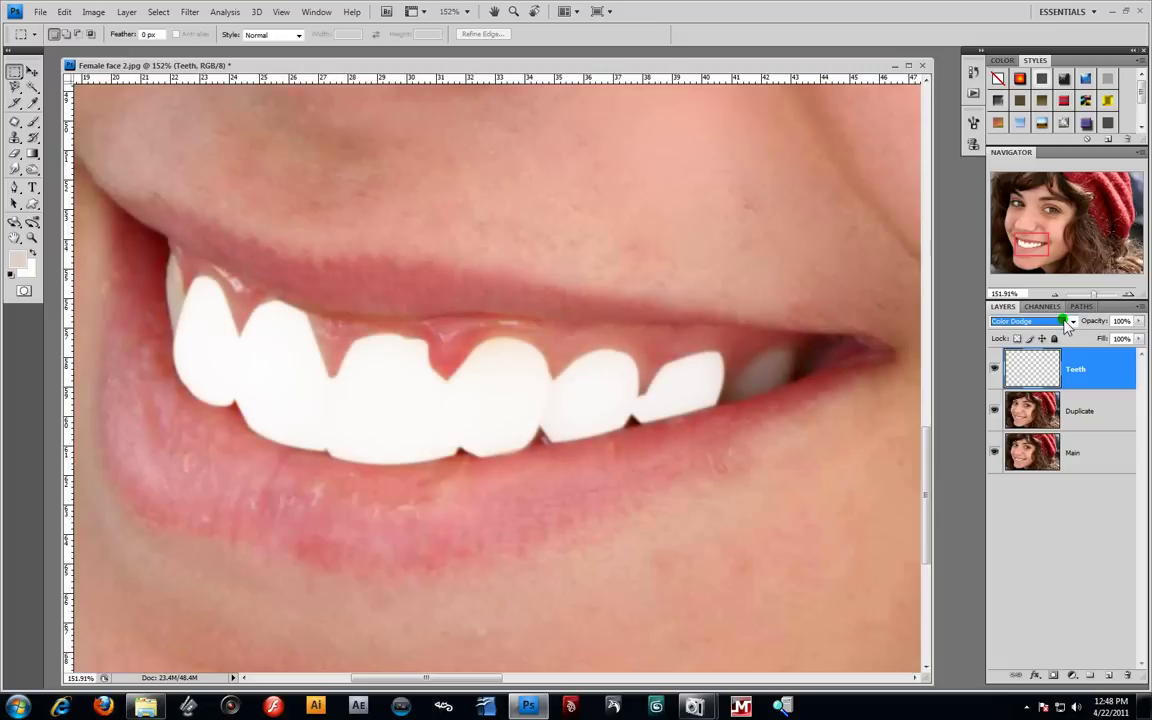
key("Down")
key("Down")
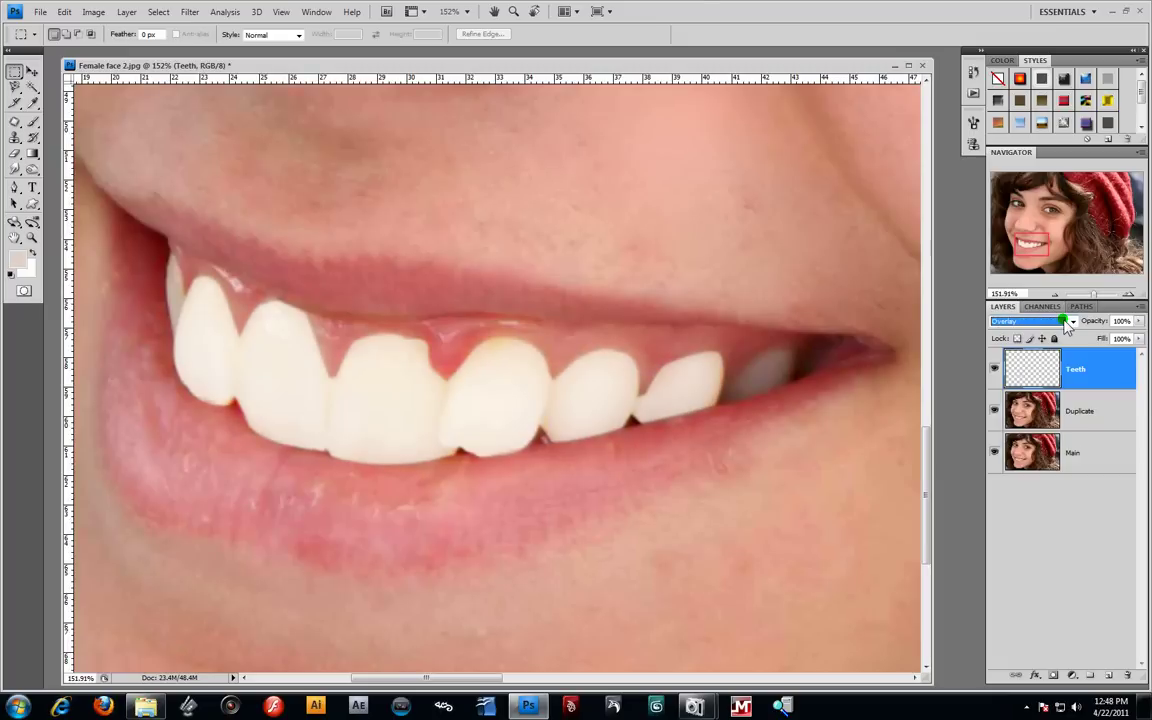
key("Down")
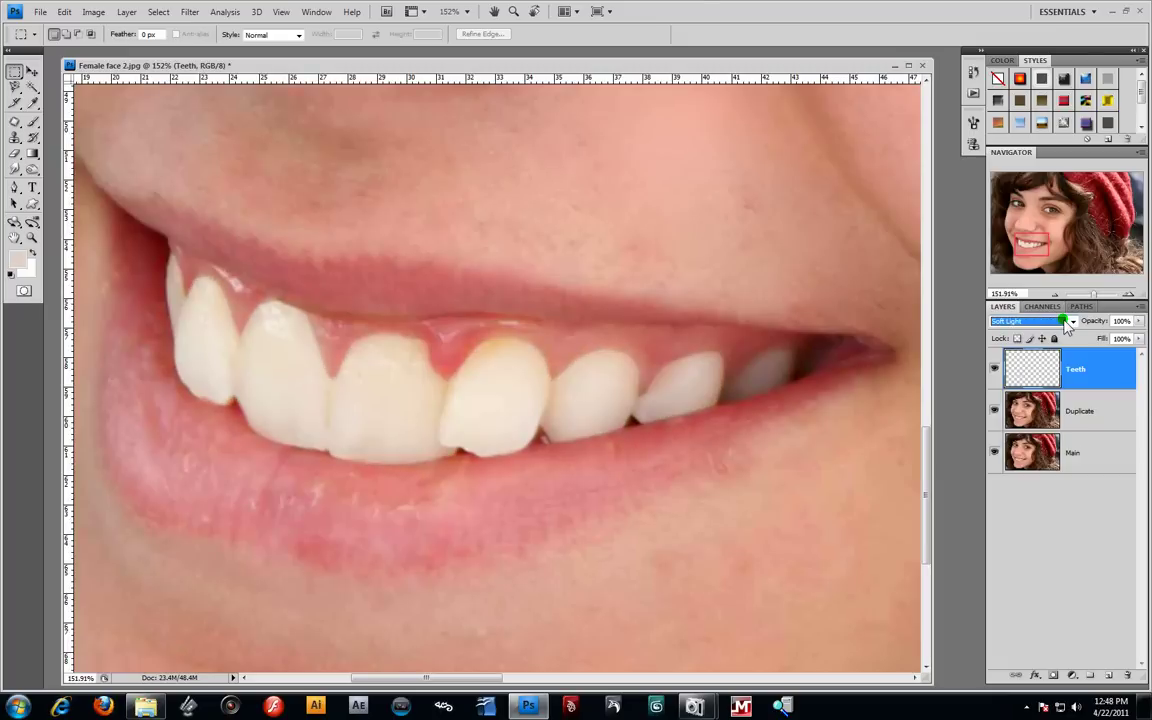
key("Down")
key("Up")
key("Up")
key("Up")
key("Up")
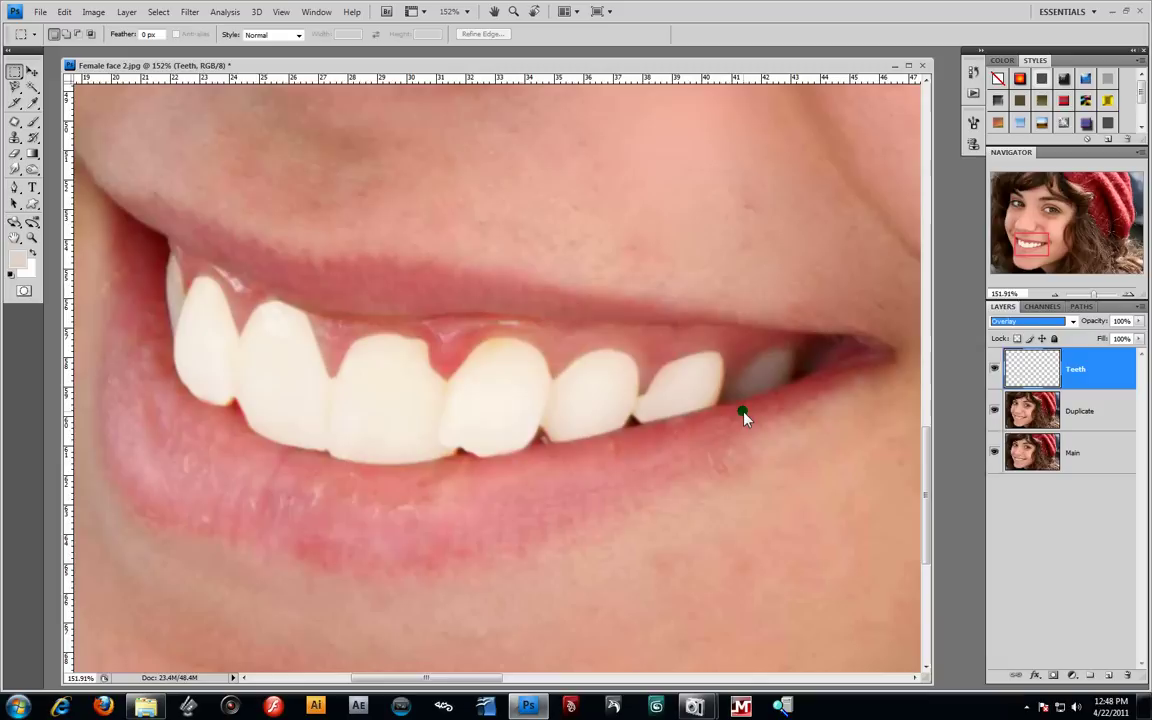
key("Up")
key("Up")
key("Up")
key("Up")
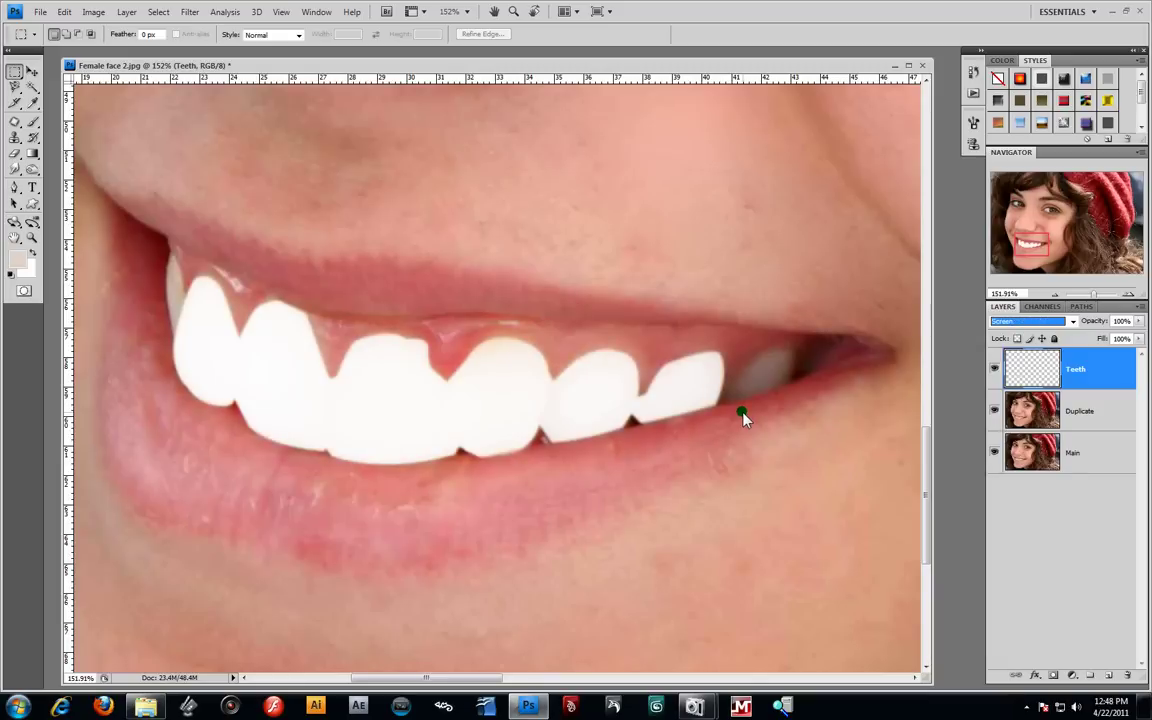
key("Up")
key("Up")
key("Up")
key("Up")
key("Up")
key("Up")
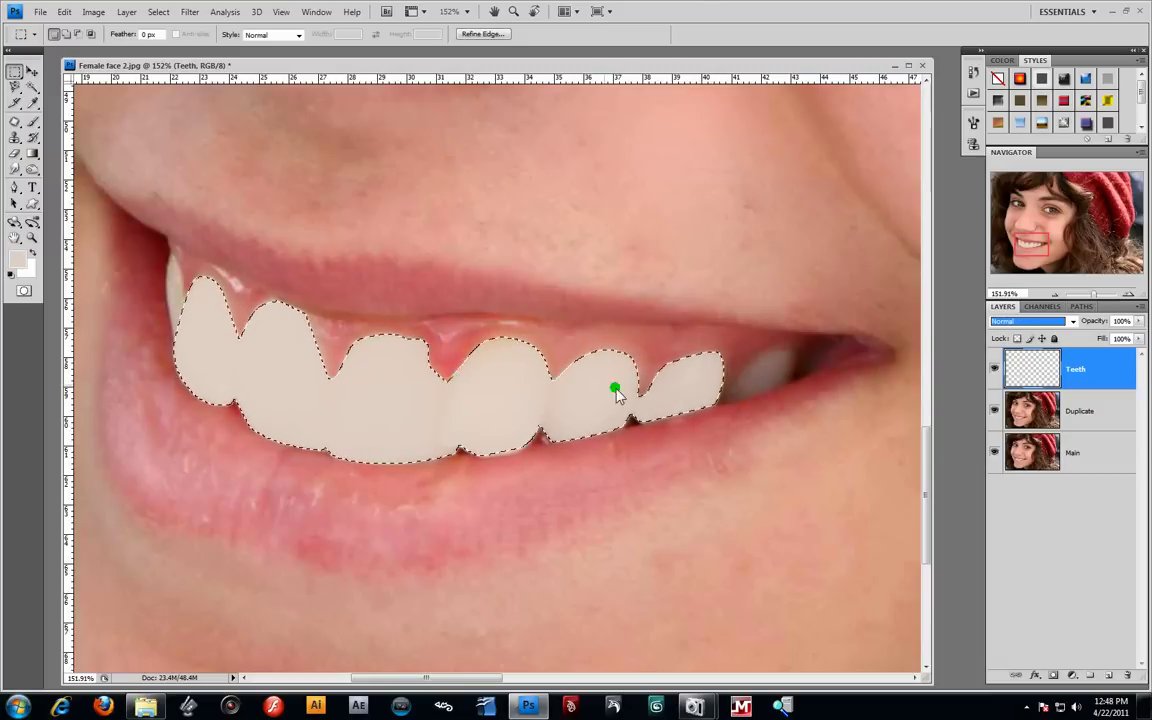
Lower the Teeth layer's opacity to 56%
left_click_drag(1139, 321, 1110, 341)
left_click(1138, 322)
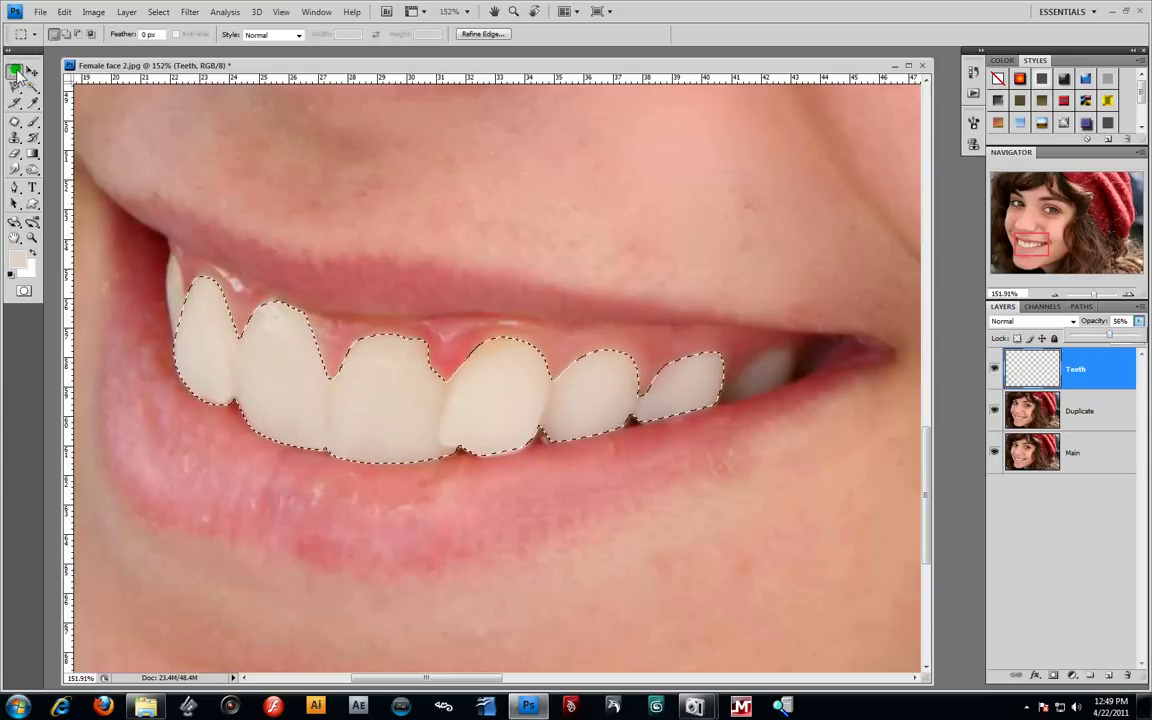
Clear the teeth selection and set the Teeth layer's opacity to 78%
left_click(220, 316)
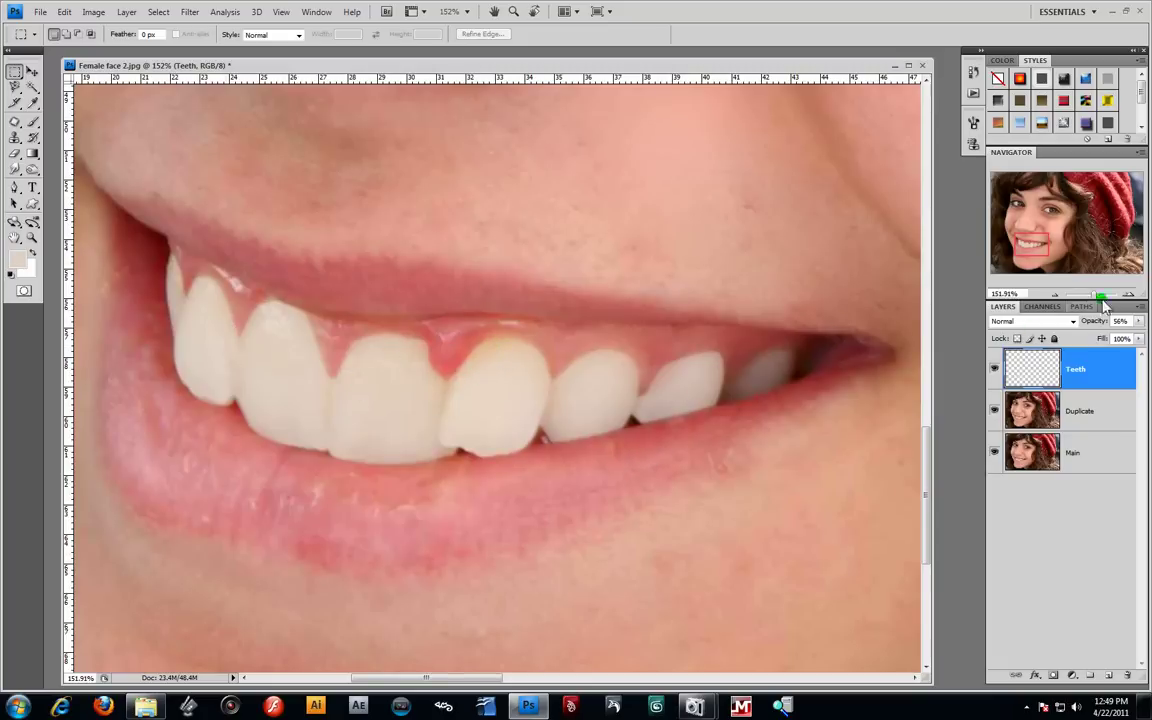
left_click(1139, 321)
left_click_drag(1118, 341, 1123, 343)
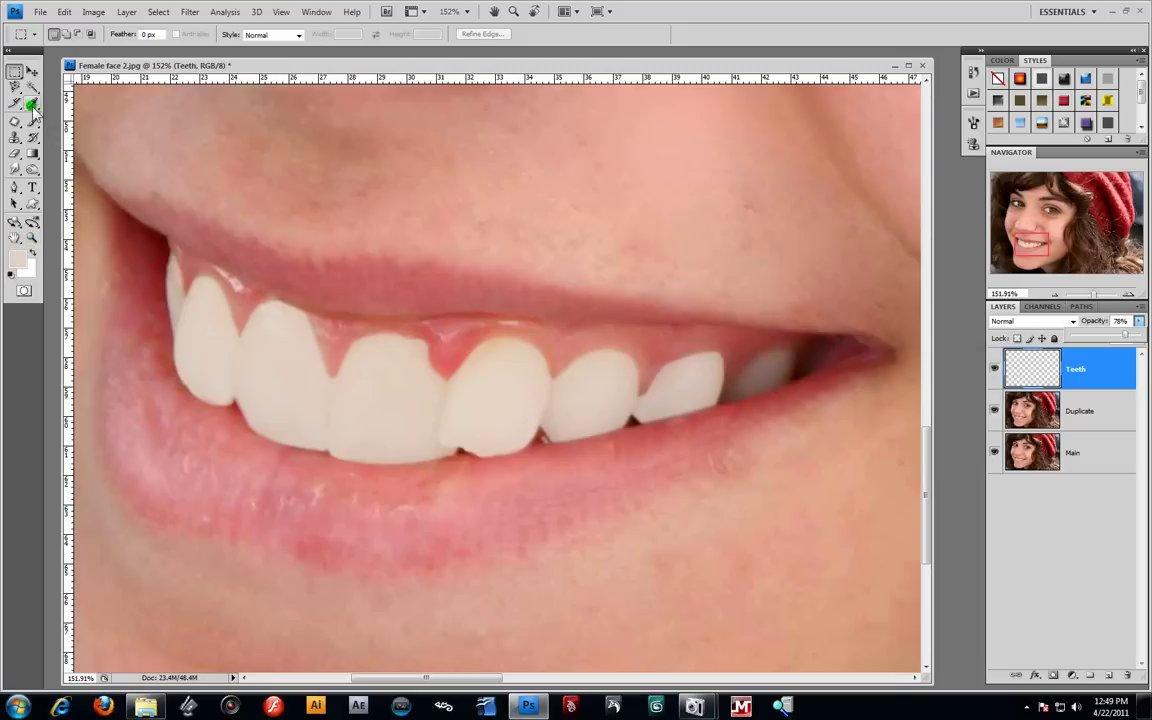
Compare the smile with the Teeth layer hidden and shown, and set that layer's blend mode to Lighten
left_click(16, 189)
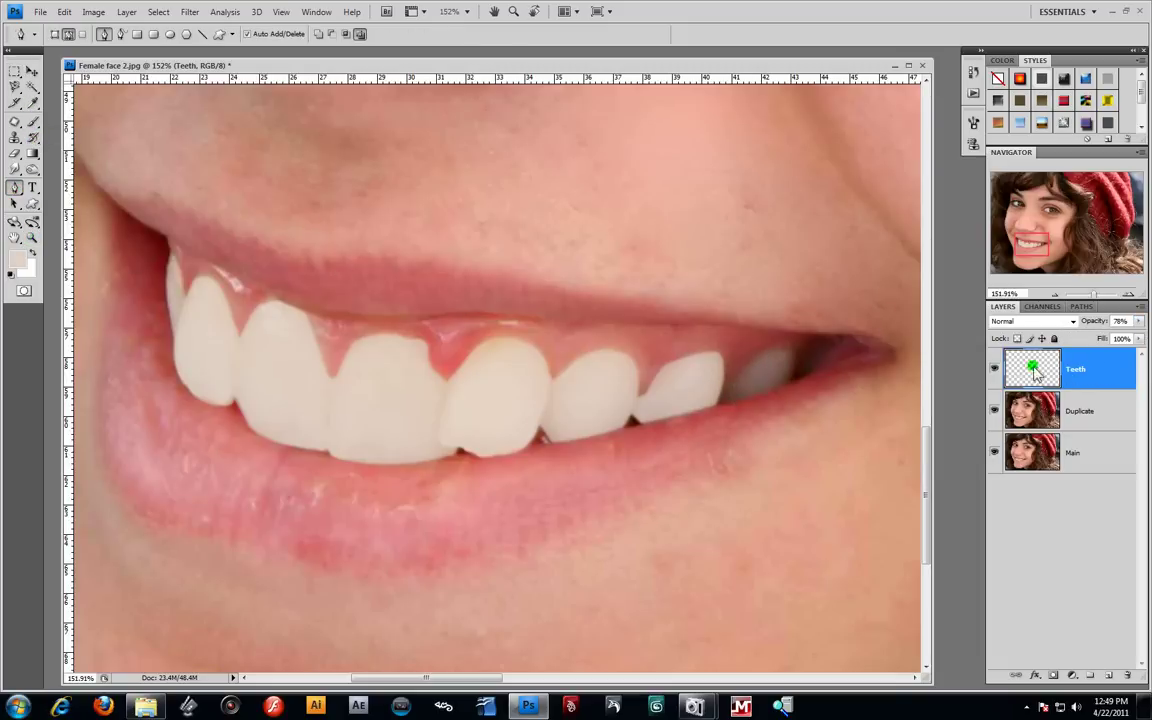
left_click(994, 367)
left_click(994, 367)
left_click(994, 367)
left_click(994, 367)
left_click(1073, 321)
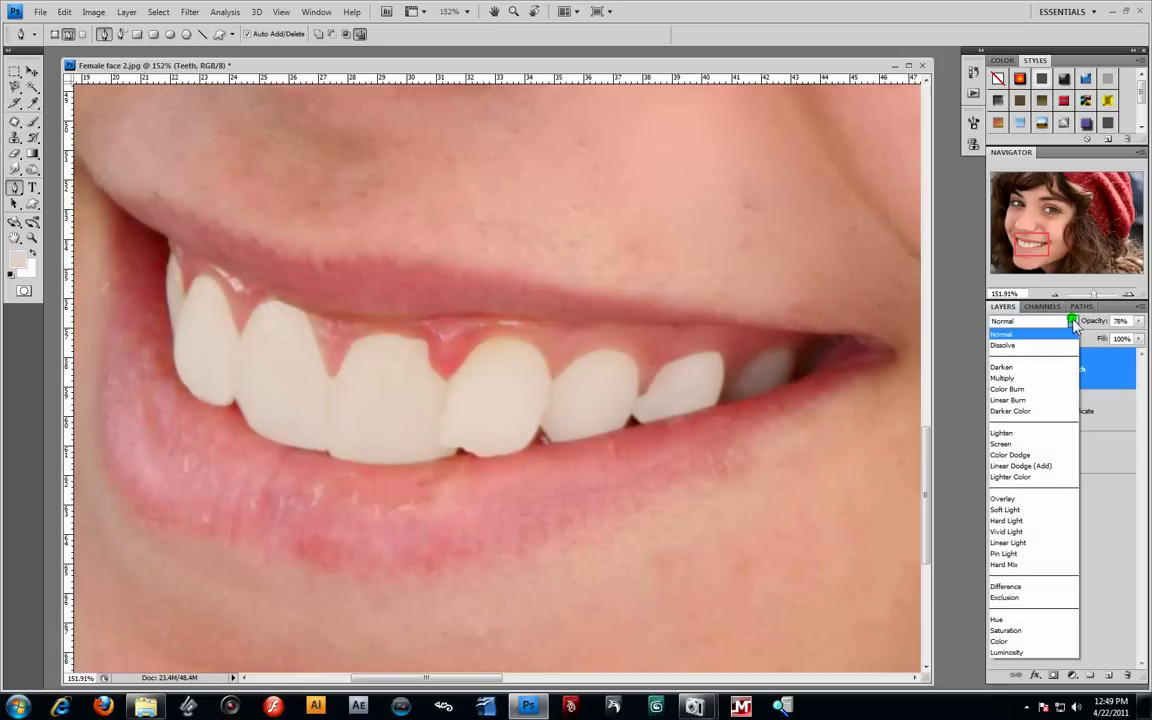
left_click(1030, 439)
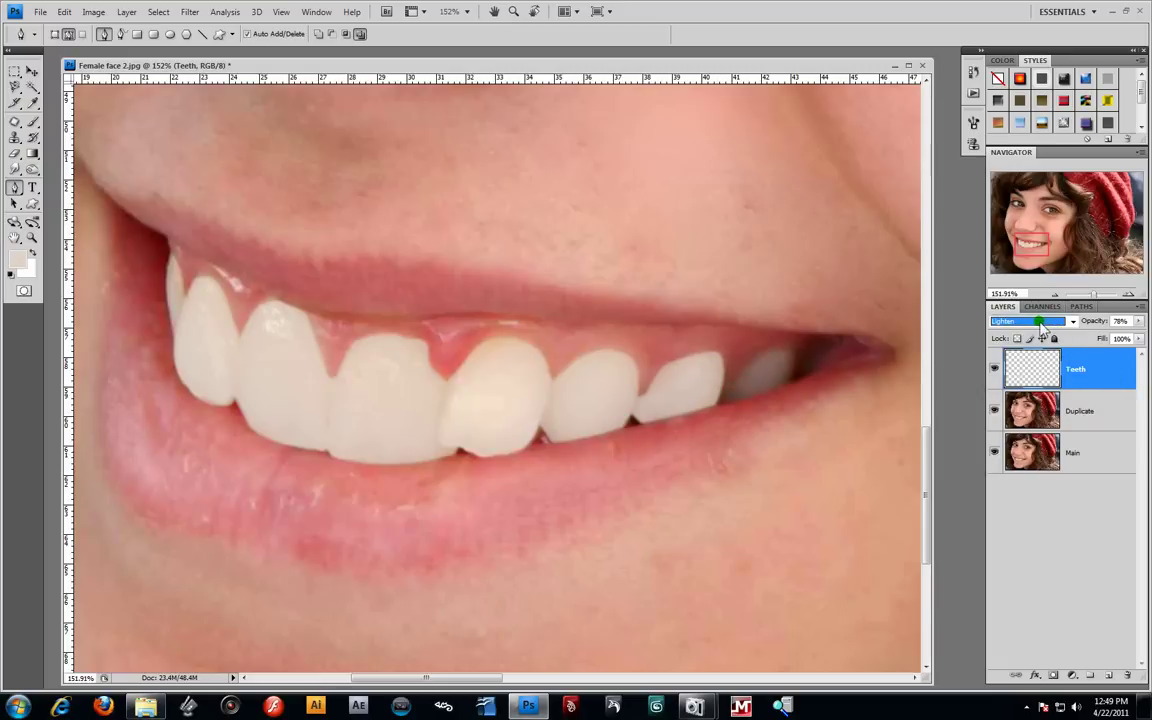
Outline the dark rear tooth near the right corner of the mouth with the Pen tool and turn the path into a selection
left_click(734, 396)
left_click_drag(800, 349, 791, 362)
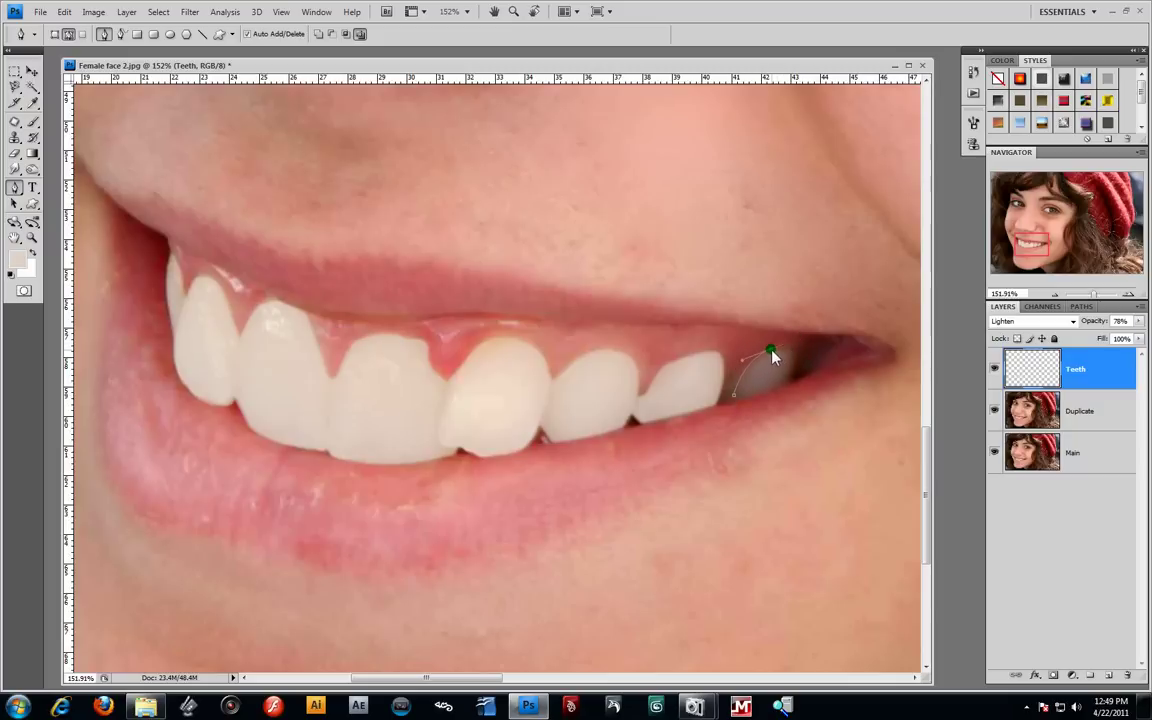
left_click(787, 381)
left_click(732, 397)
left_click(1082, 306)
right_click(1055, 330)
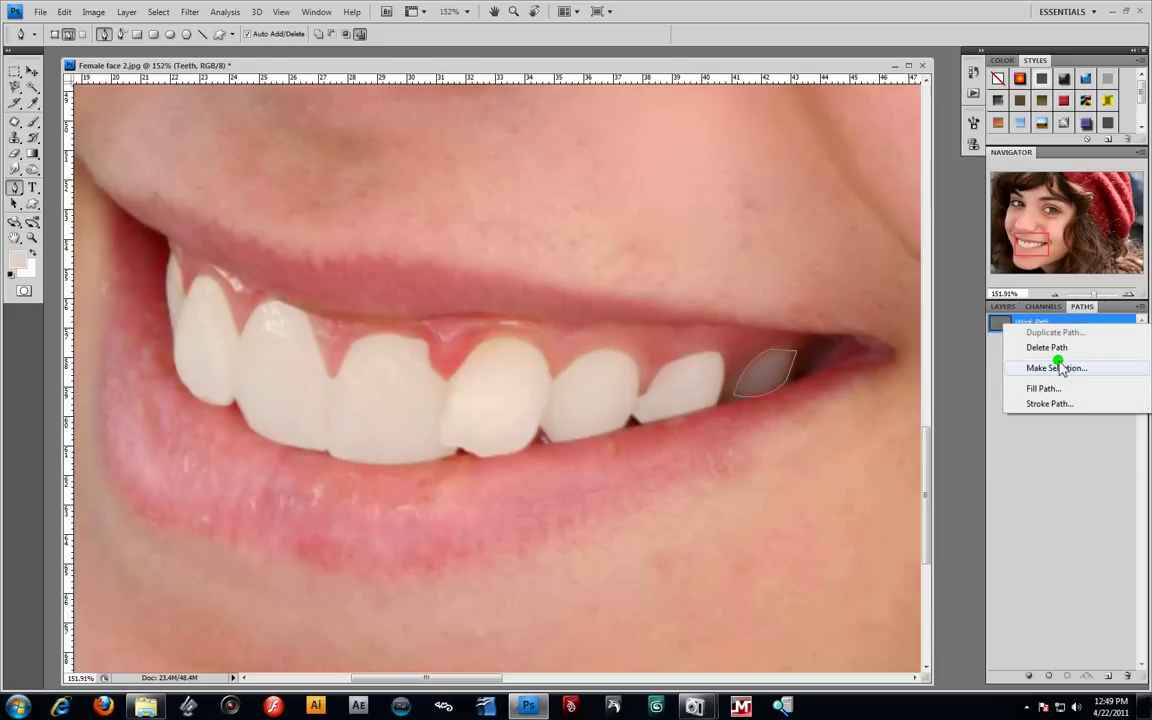
left_click(1054, 365)
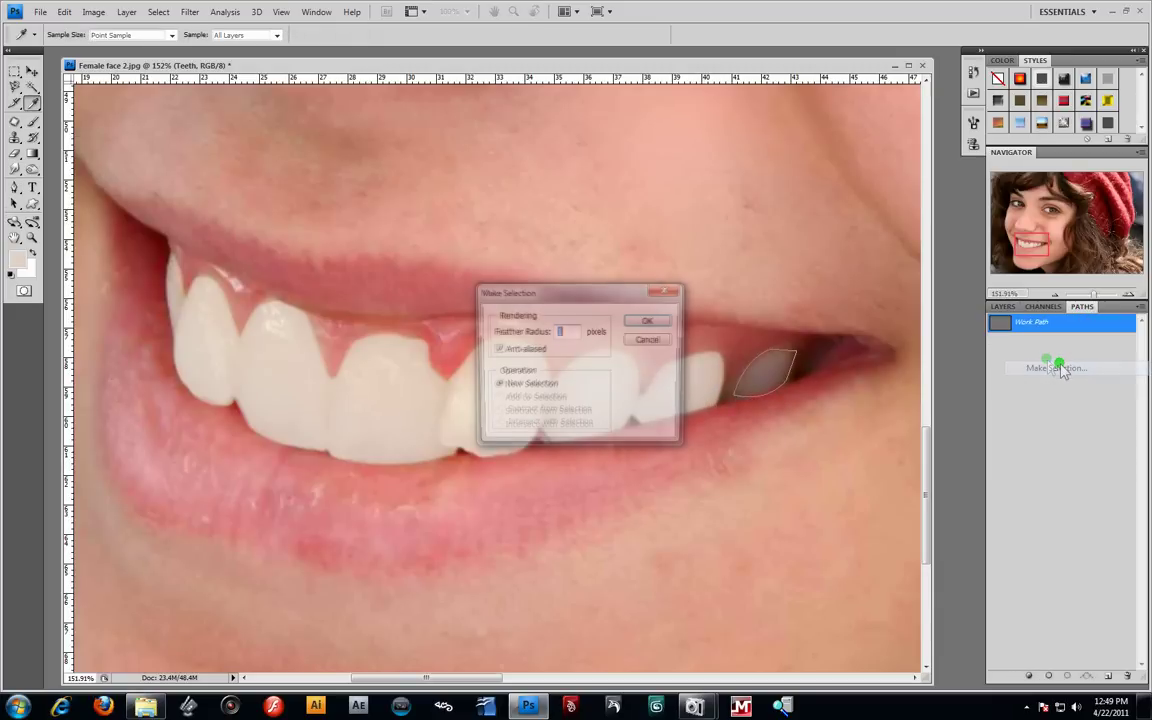
left_click(640, 320)
Brush the sampled tooth colour over the selected rear tooth on the Teeth layer and deselect it
left_click(1003, 306)
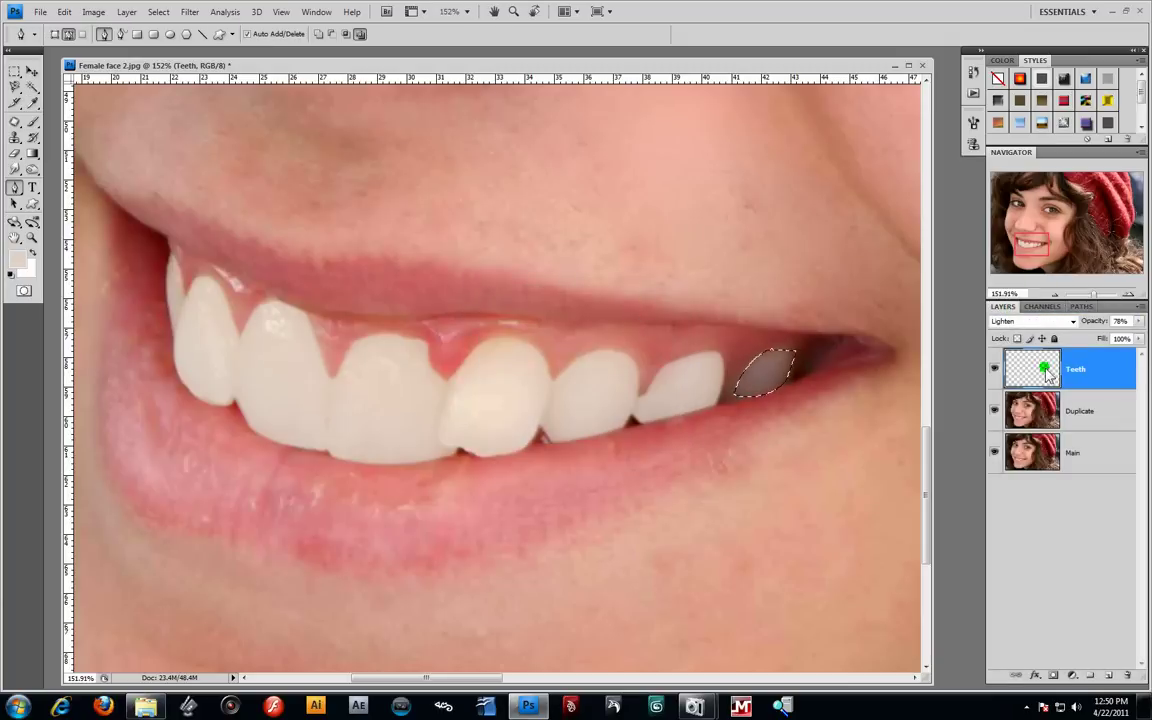
left_click(33, 121)
left_click_drag(765, 408, 710, 398)
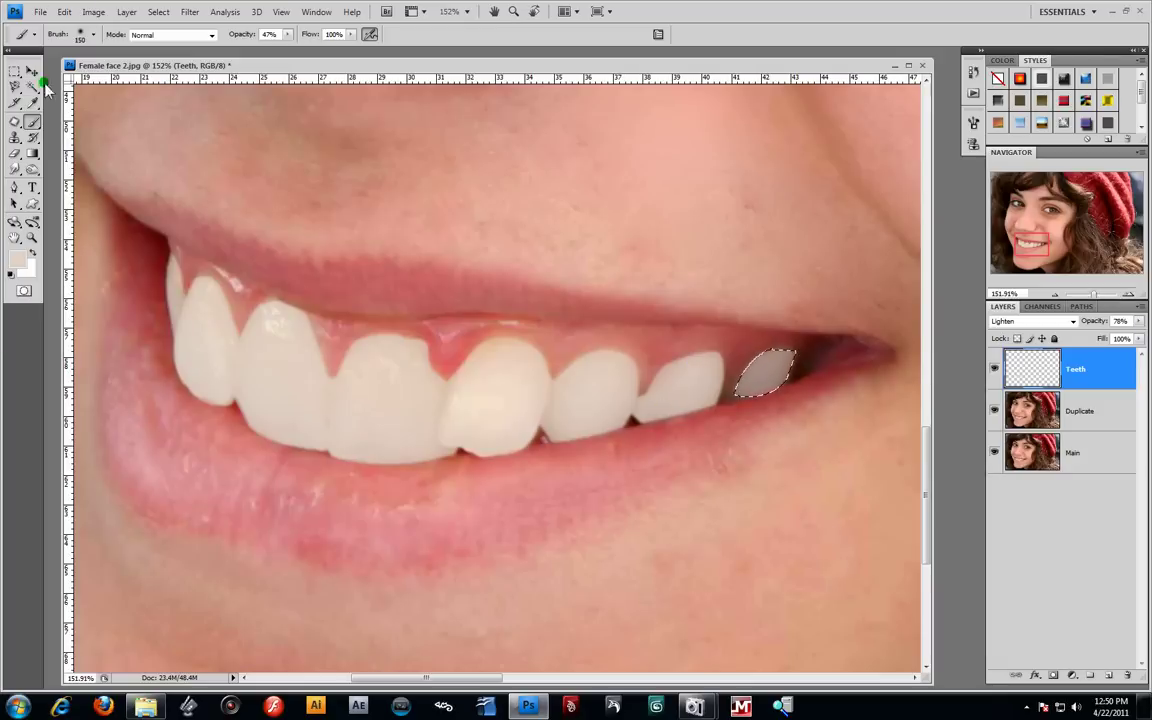
left_click(15, 72)
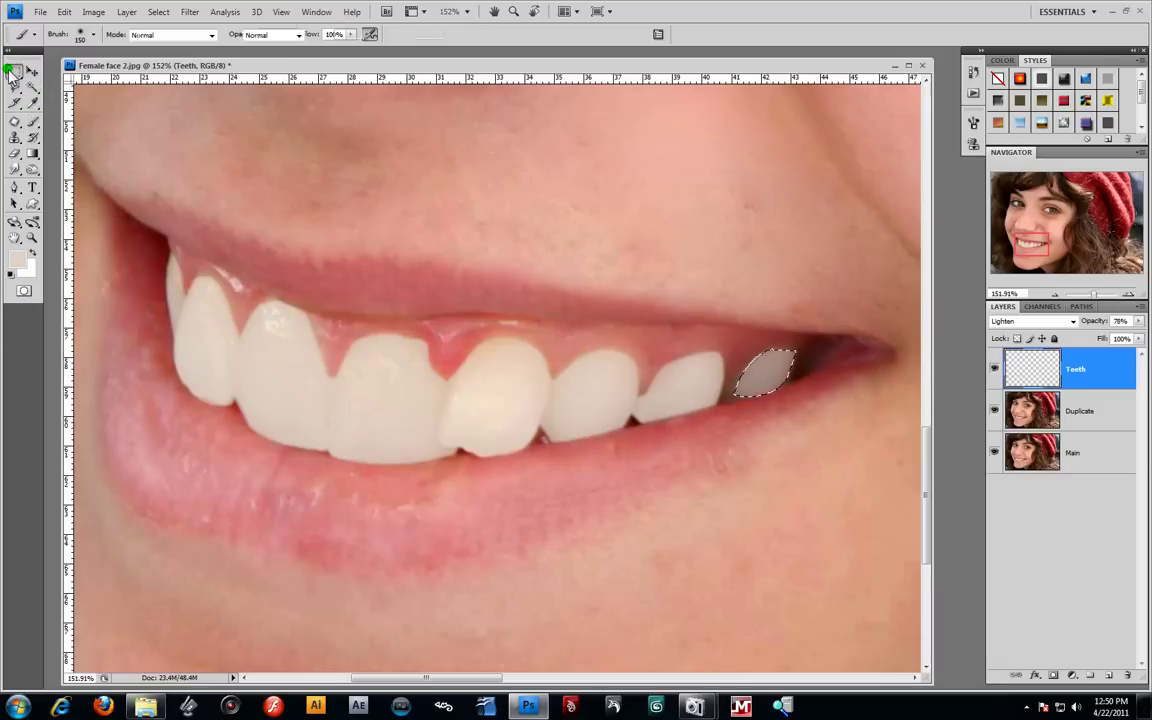
key("ctrl+d")
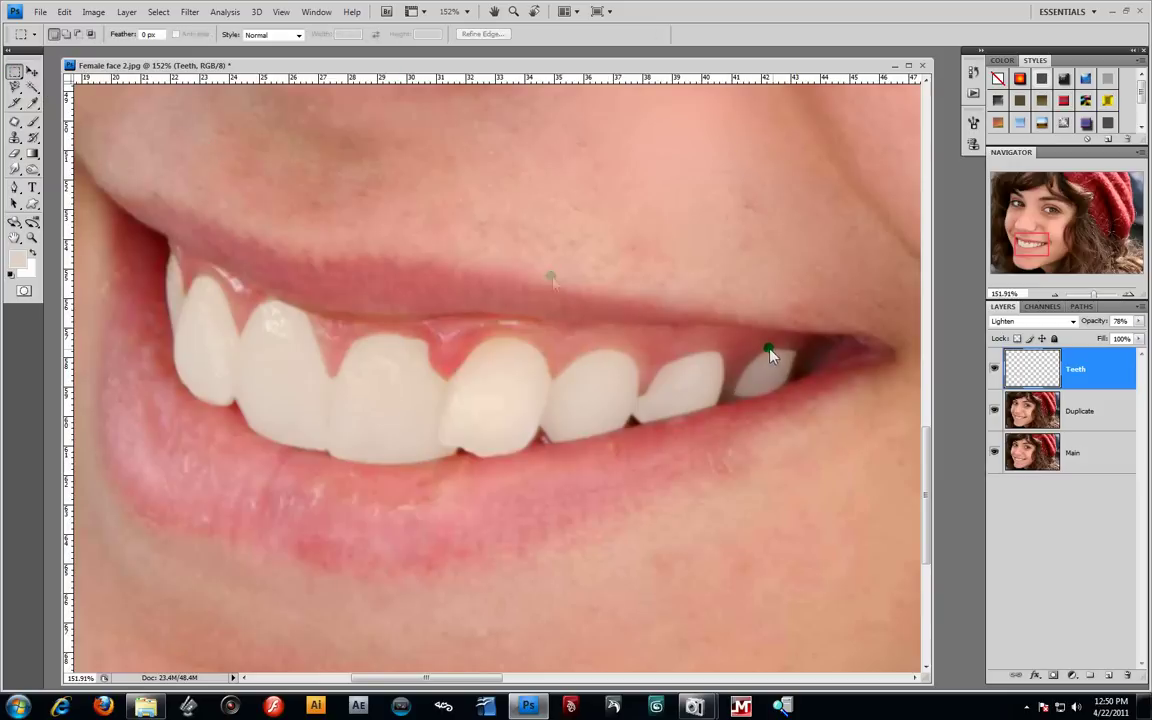
Make a copy of the Duplicate layer beneath the Teeth layer
left_click(31, 237)
left_click(373, 284, "alt")
left_click(374, 284, "alt")
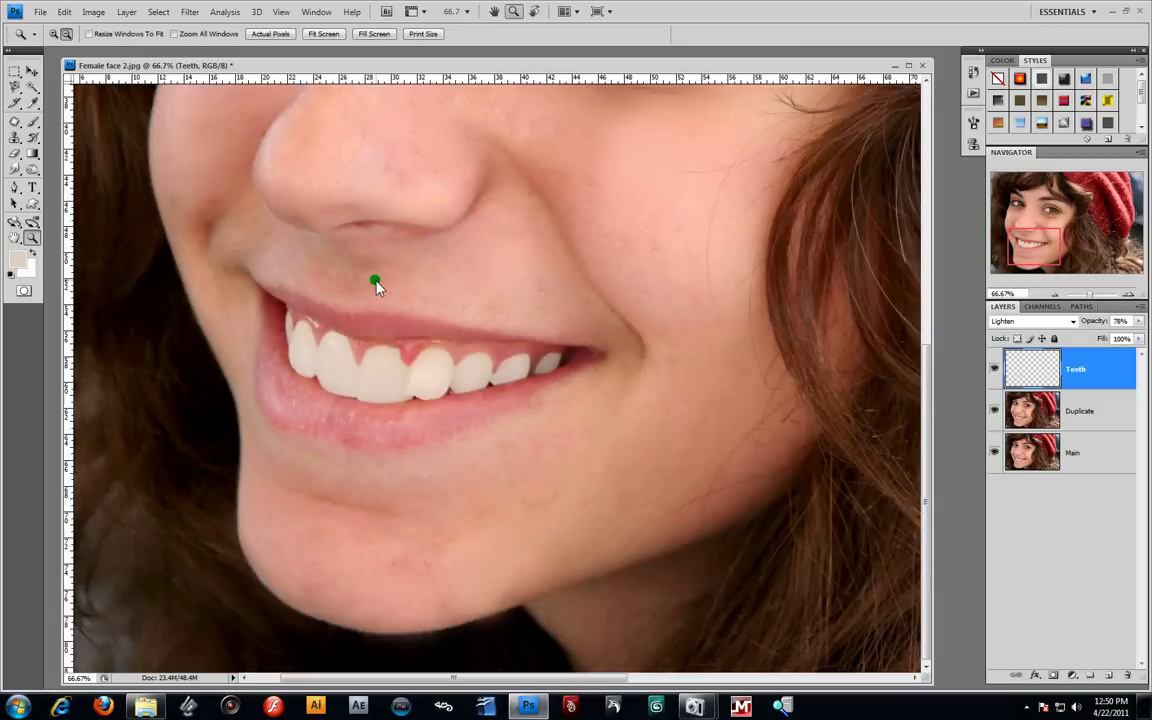
left_click(374, 284, "alt")
left_click(375, 285, "alt")
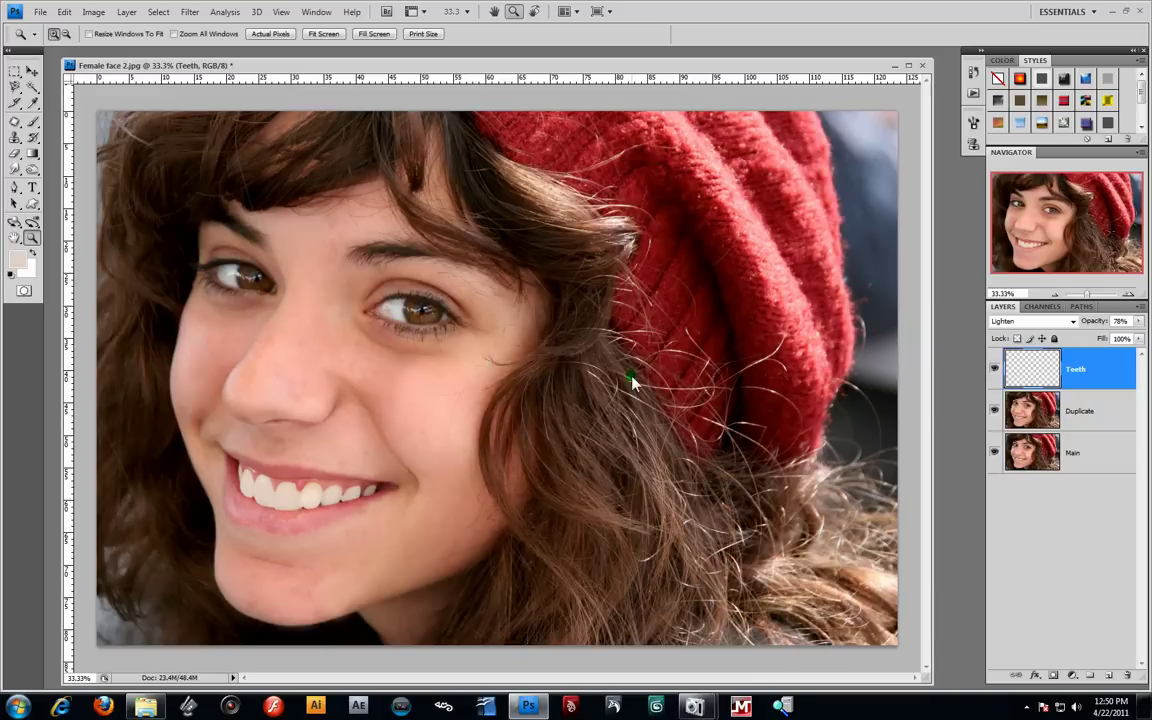
left_click(1085, 413)
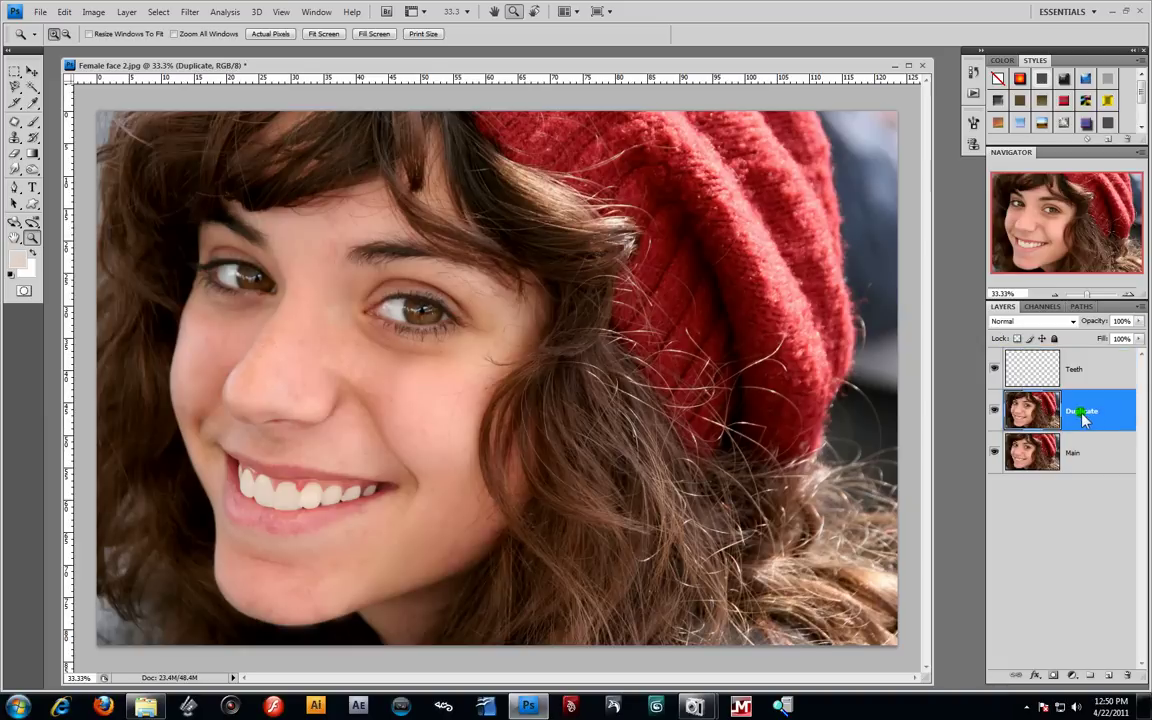
left_click_drag(1106, 418, 1110, 678)
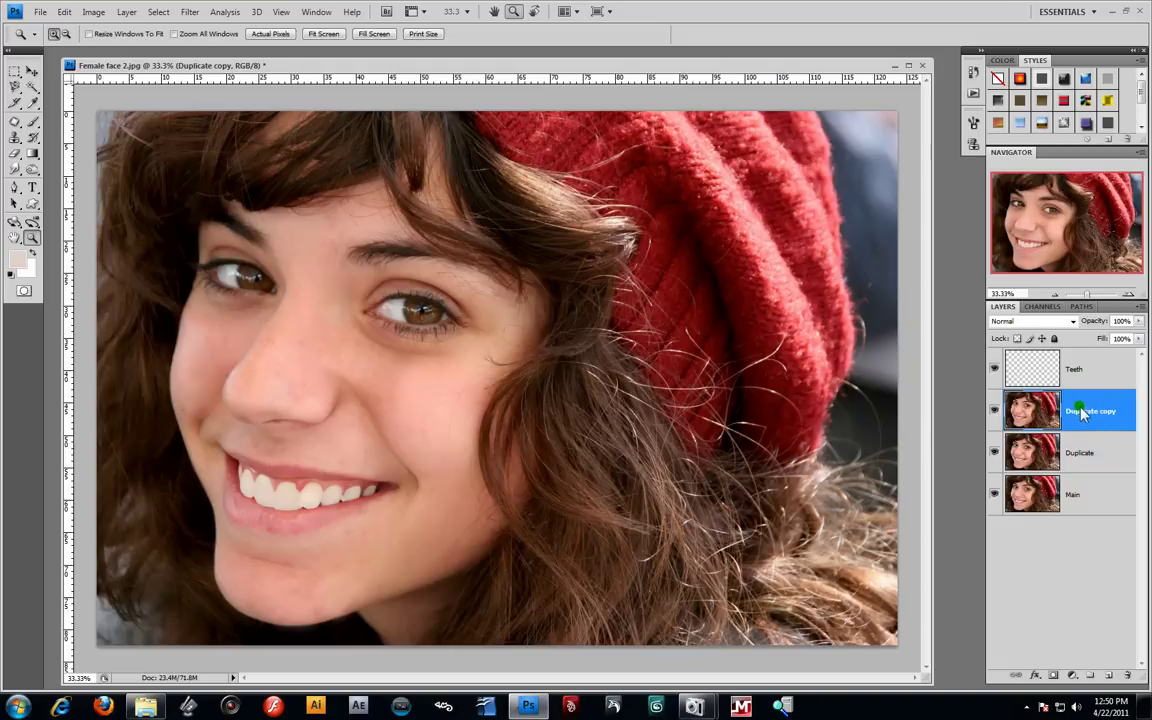
Rename the original Duplicate layer as Blur and hide the Duplicate copy layer above it
double_click(1112, 414)
left_click(1085, 455)
double_click(1085, 452)
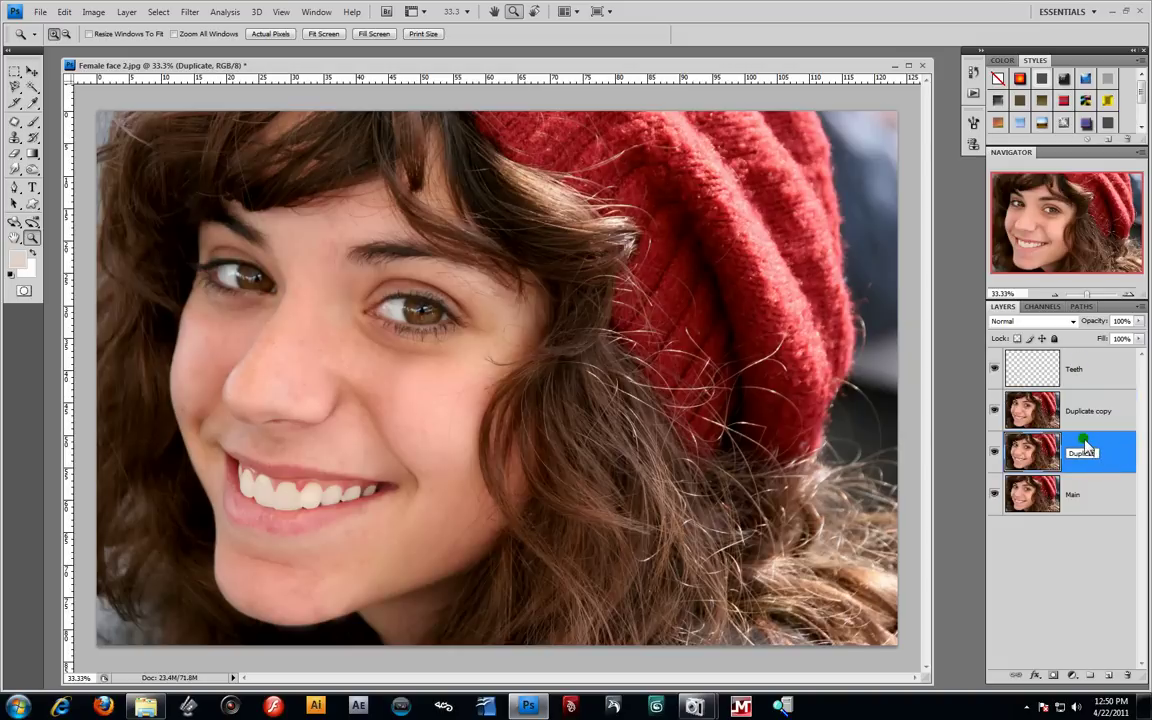
type("Blur")
key("Return")
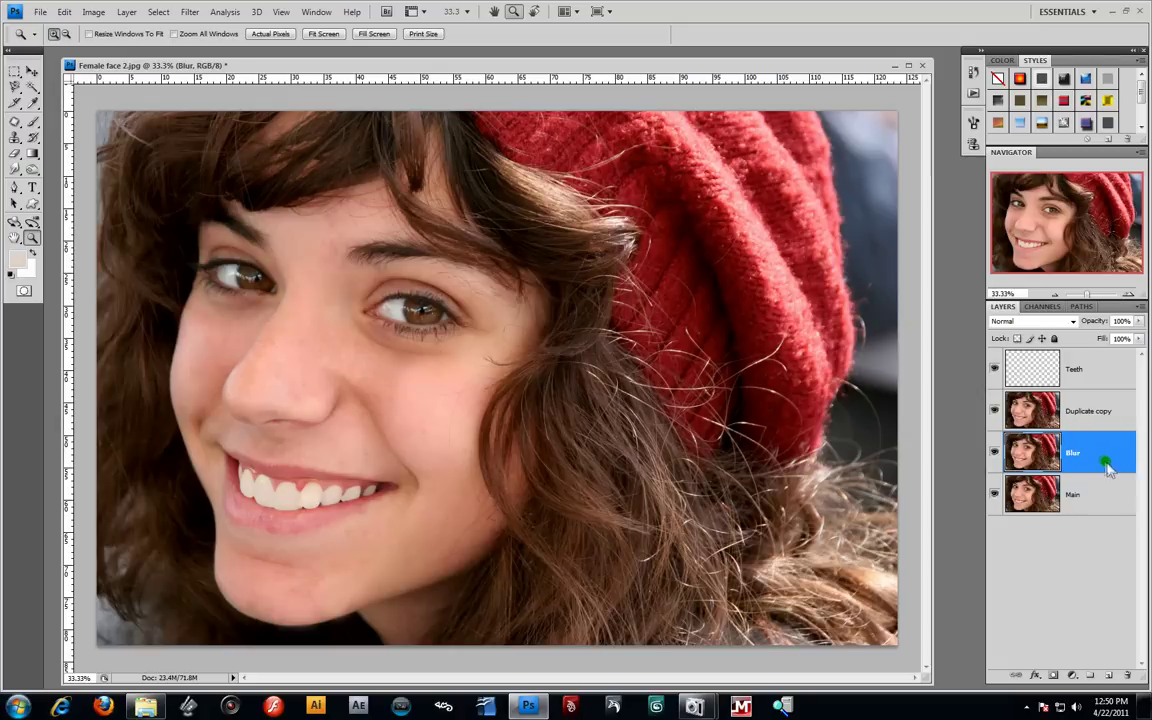
left_click(994, 410)
left_click(194, 11)
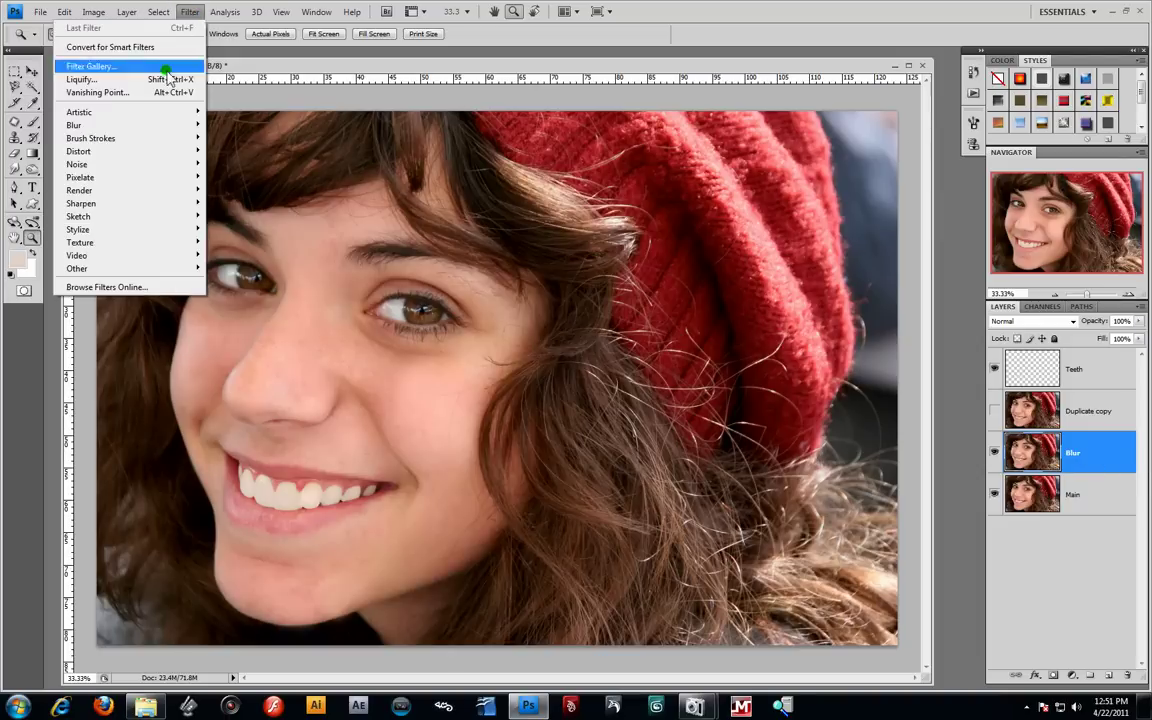
mouse_move(144, 125)
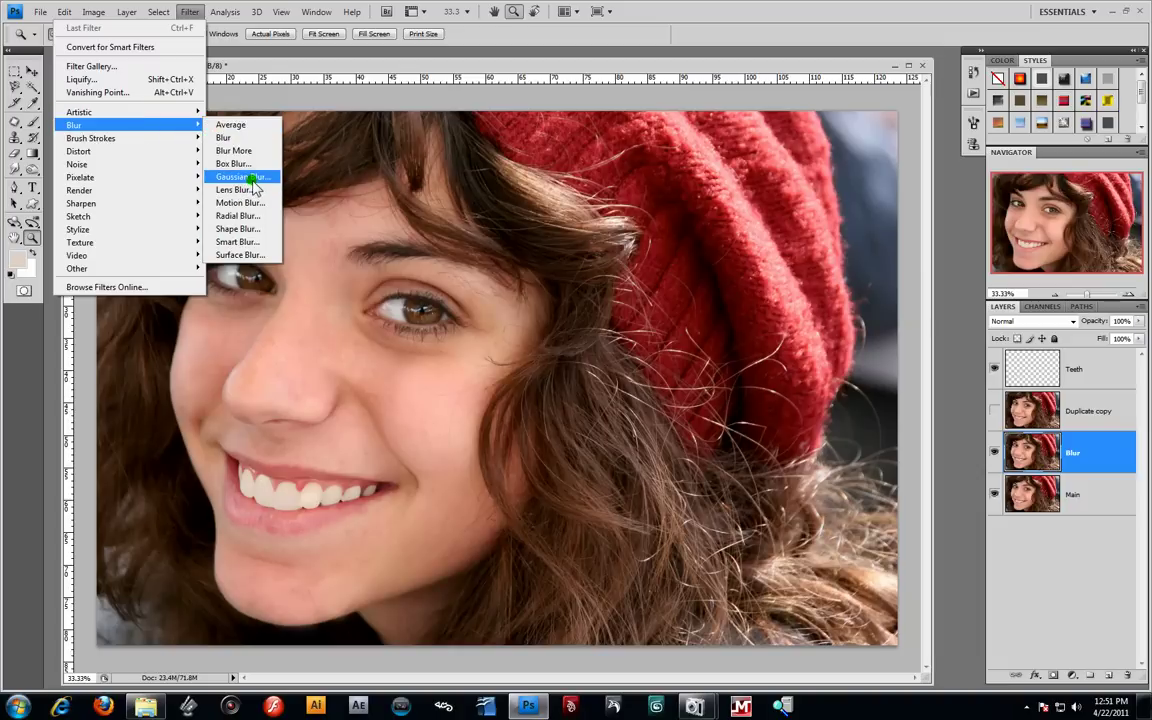
left_click(240, 256)
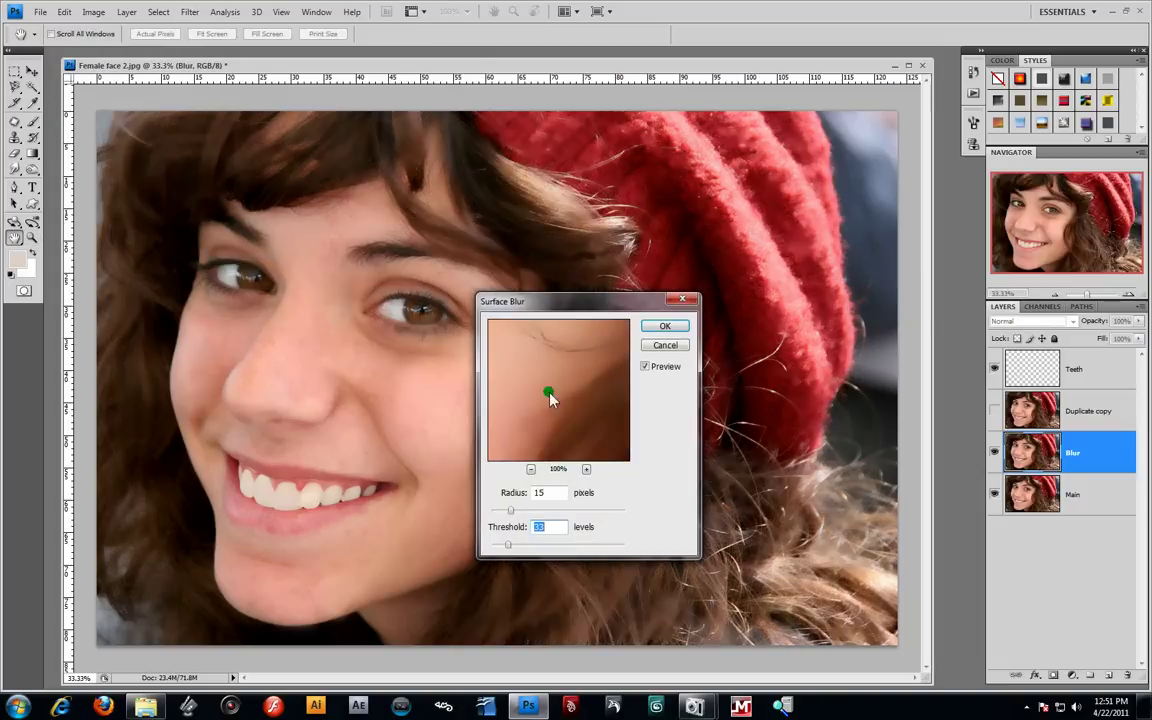
left_click_drag(560, 425, 584, 474)
left_click_drag(528, 378, 609, 468)
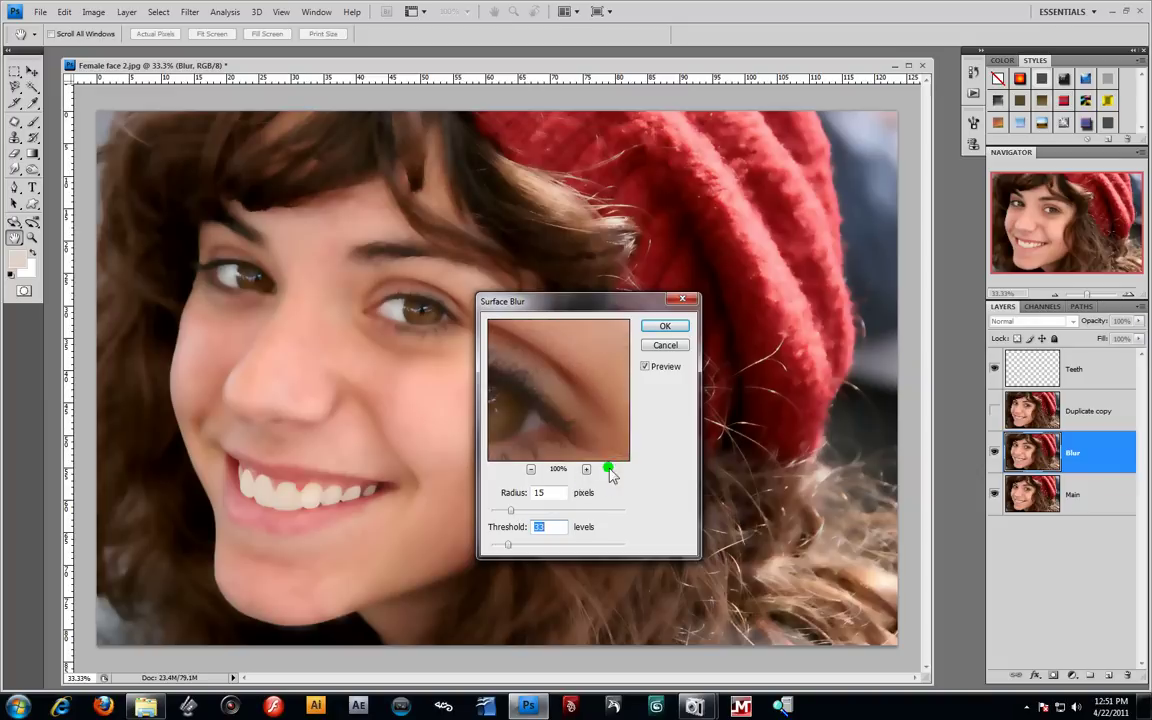
left_click_drag(568, 406, 617, 397)
left_click_drag(508, 412, 577, 361)
mouse_move(508, 544)
left_mouse_down()
mouse_move(497, 548)
mouse_move(508, 512)
mouse_move(498, 515)
left_mouse_up()
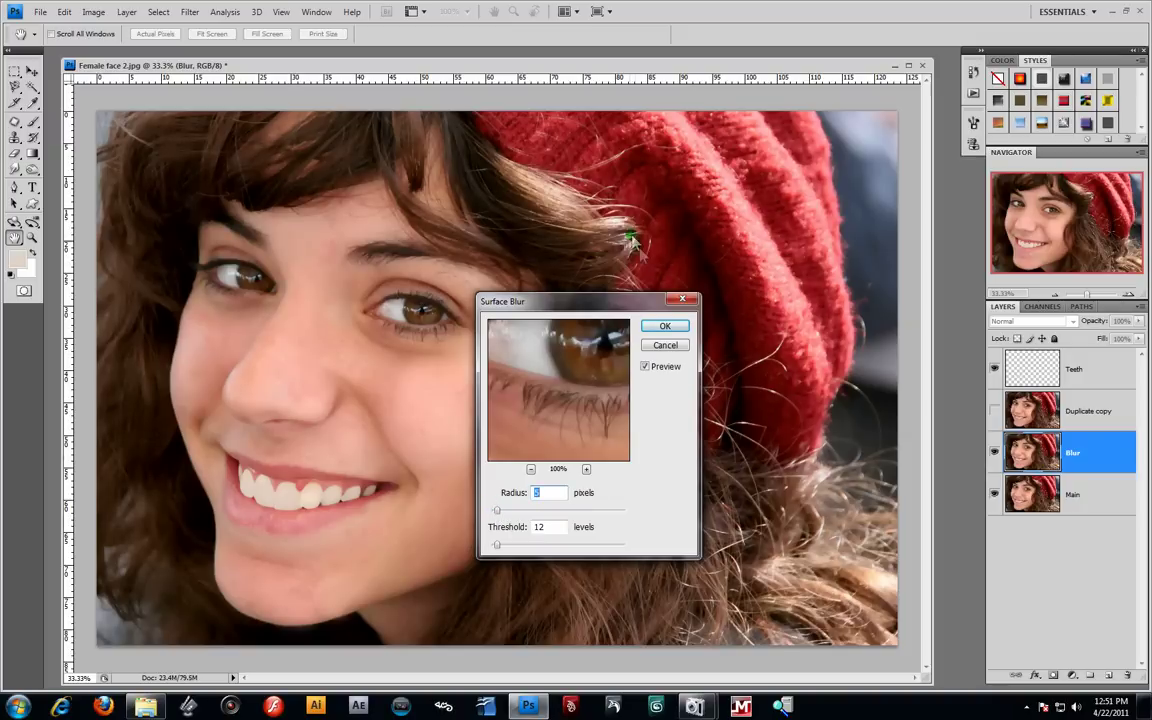
left_click_drag(625, 301, 689, 266)
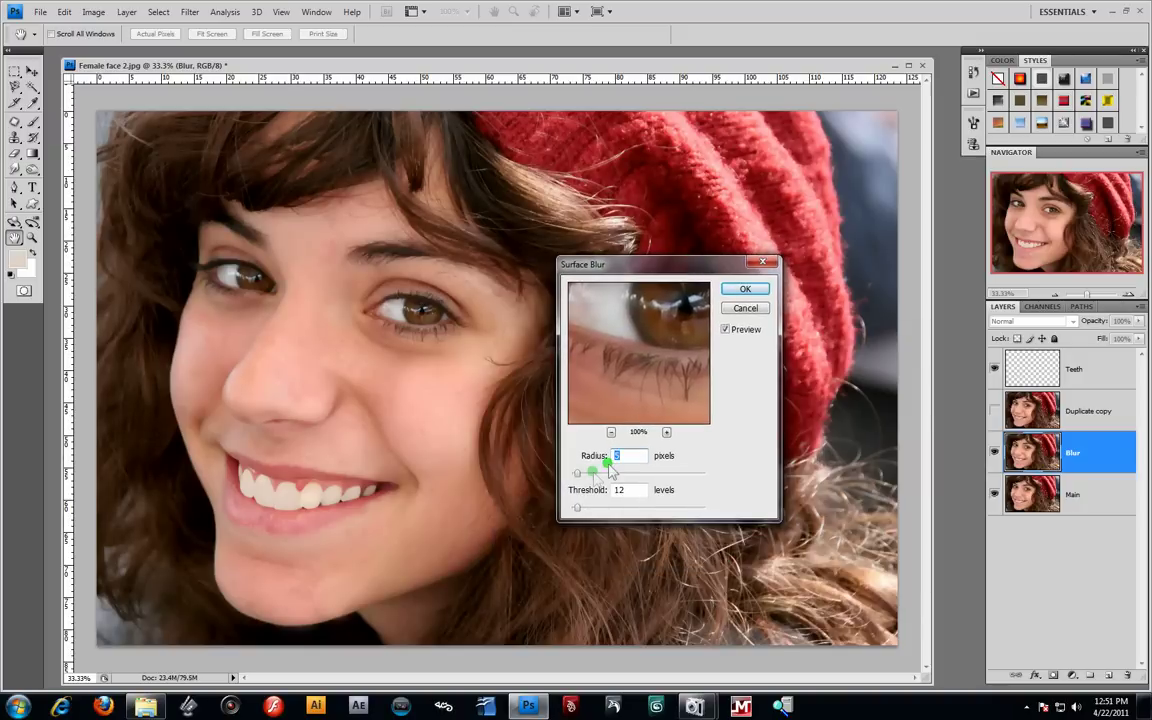
left_click_drag(577, 475, 608, 476)
left_click(253, 243)
left_click(640, 456)
left_click_drag(599, 477, 589, 480)
left_click_drag(589, 478, 605, 481)
left_click_drag(673, 262, 708, 267)
left_click(777, 314)
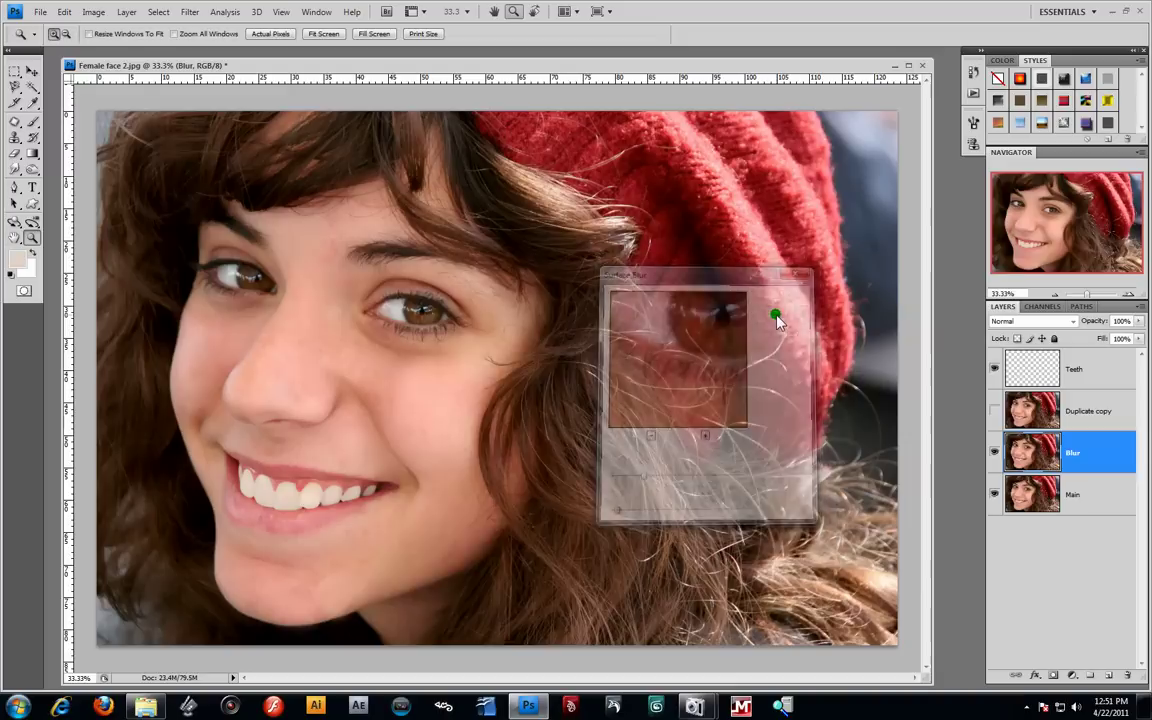
left_click(158, 12)
mouse_move(186, 14)
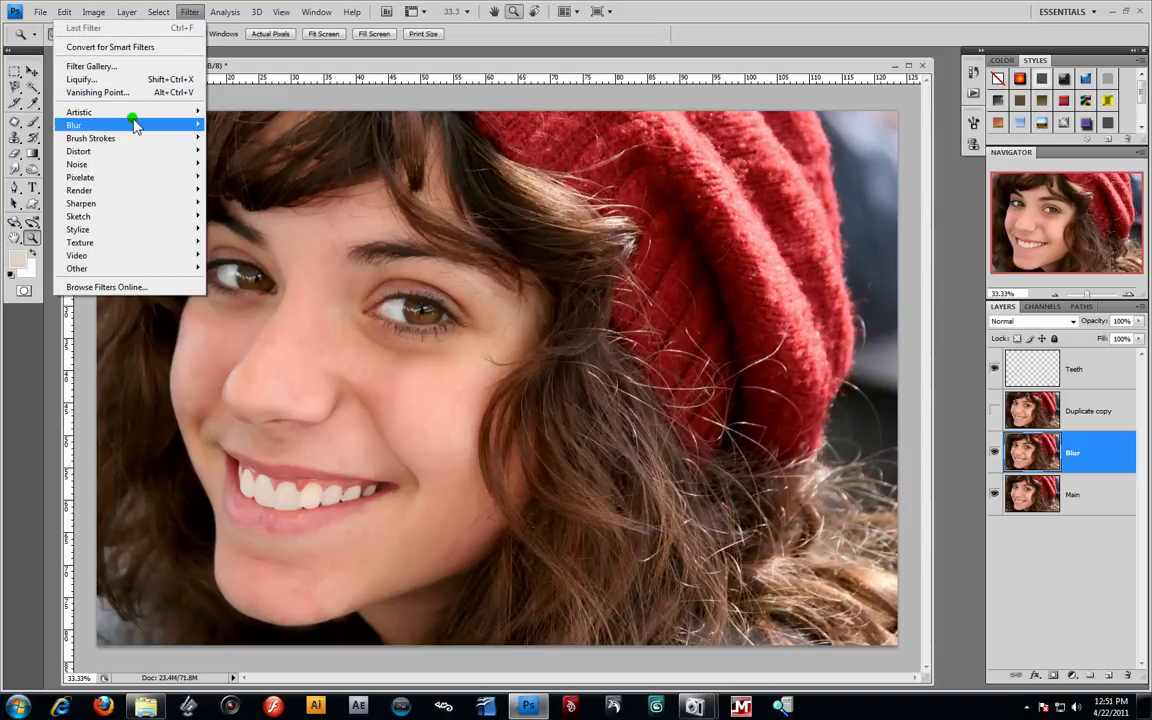
mouse_move(135, 125)
left_click(242, 177)
mouse_move(539, 368)
left_mouse_down()
mouse_move(498, 369)
mouse_move(517, 374)
left_mouse_up()
left_click(341, 405)
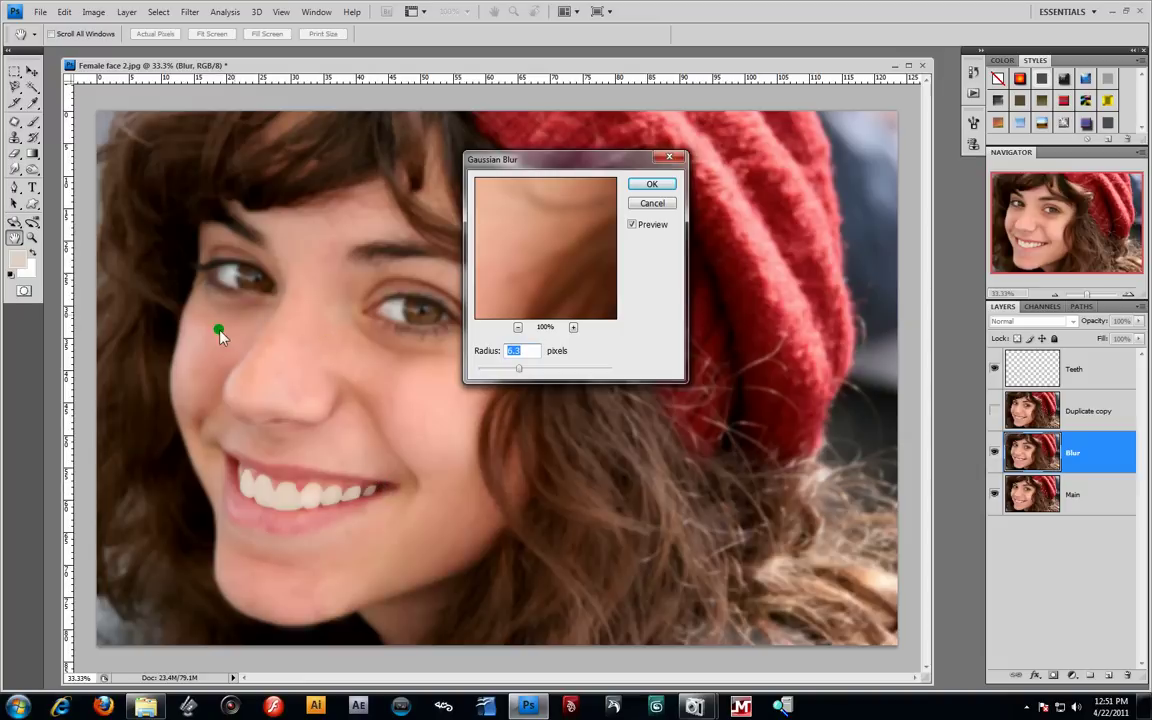
left_click(652, 203)
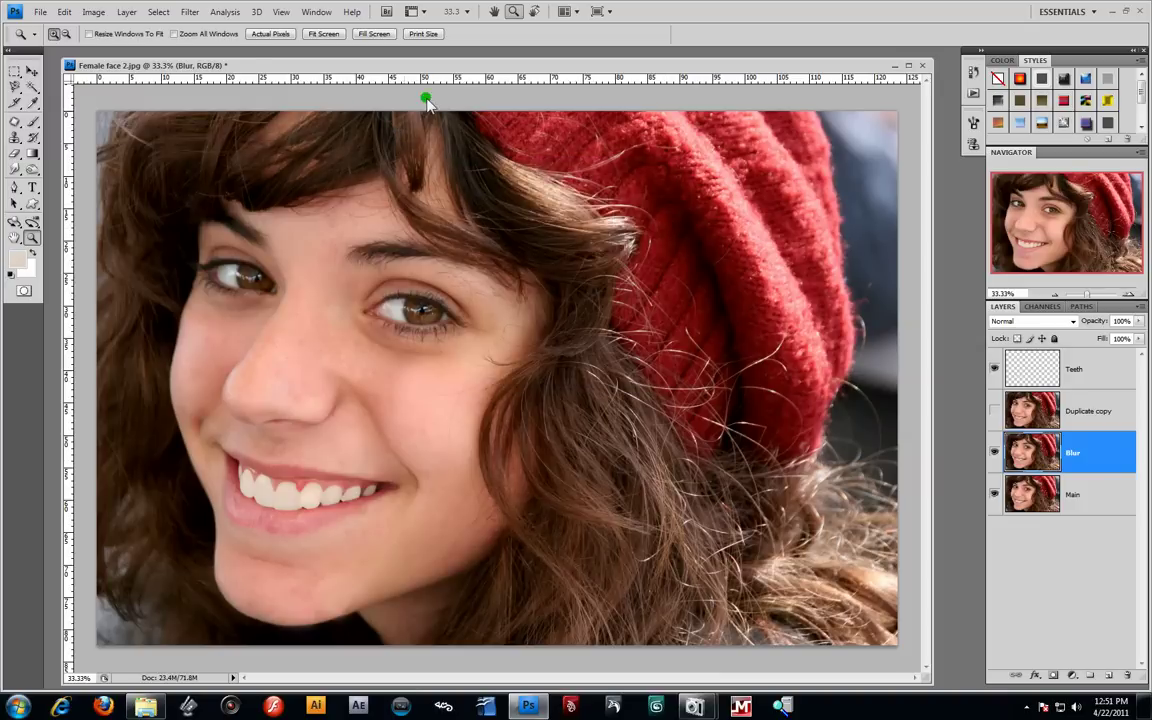
Apply a Surface Blur to the Blur layer, tuning radius and threshold so the skin is smoothed
left_click(159, 12)
mouse_move(190, 12)
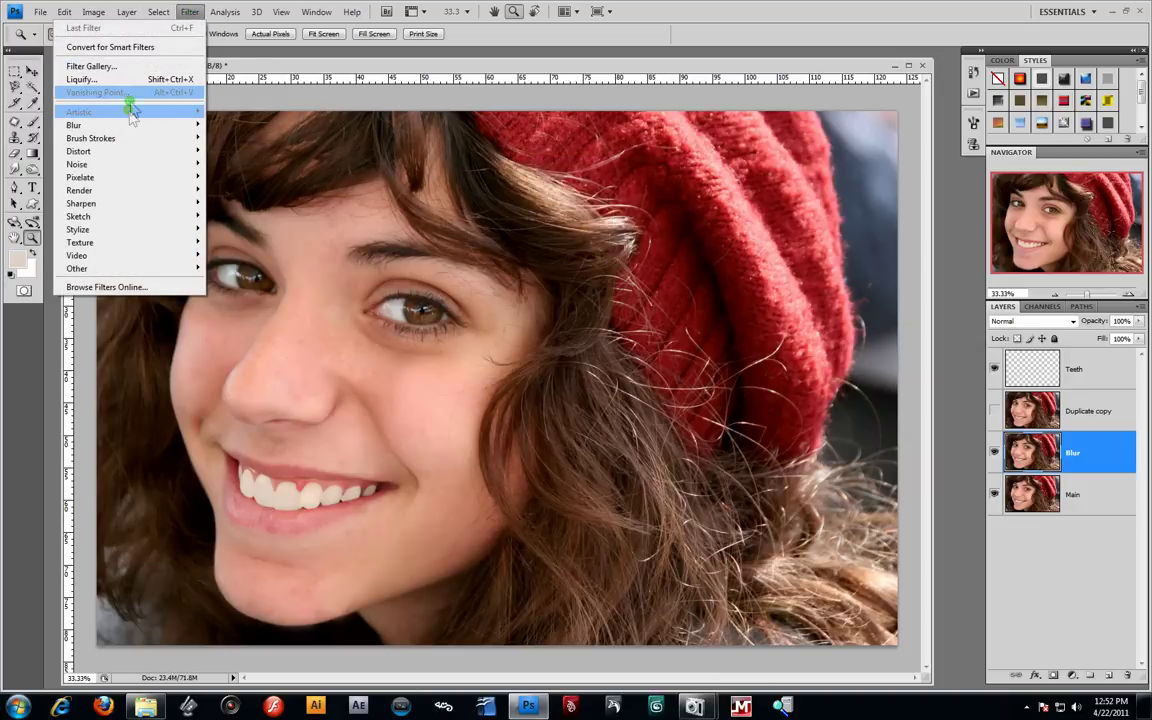
mouse_move(130, 124)
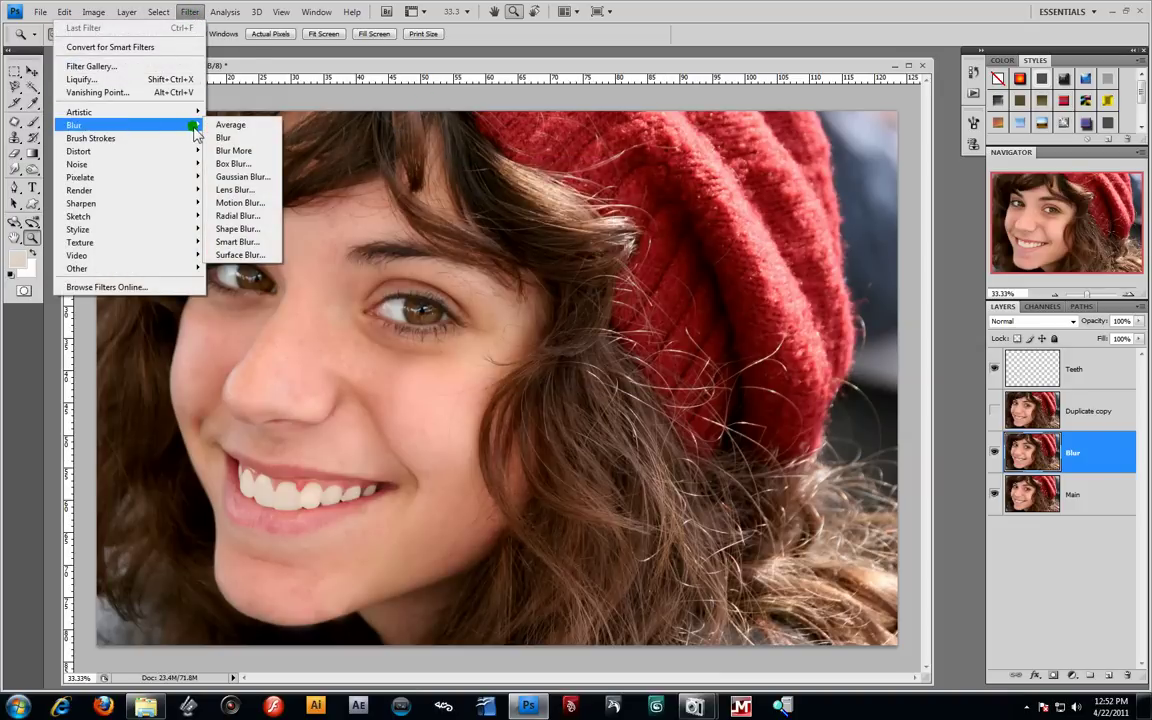
left_click(245, 254)
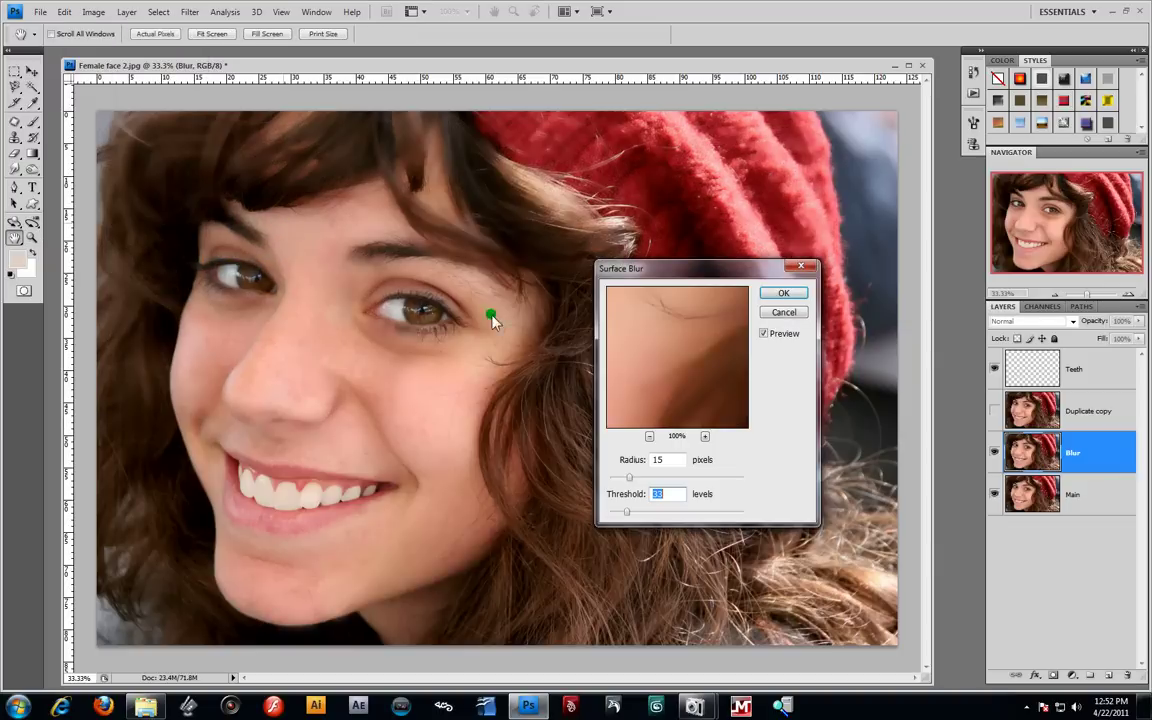
left_click_drag(629, 478, 620, 514)
left_click(637, 514)
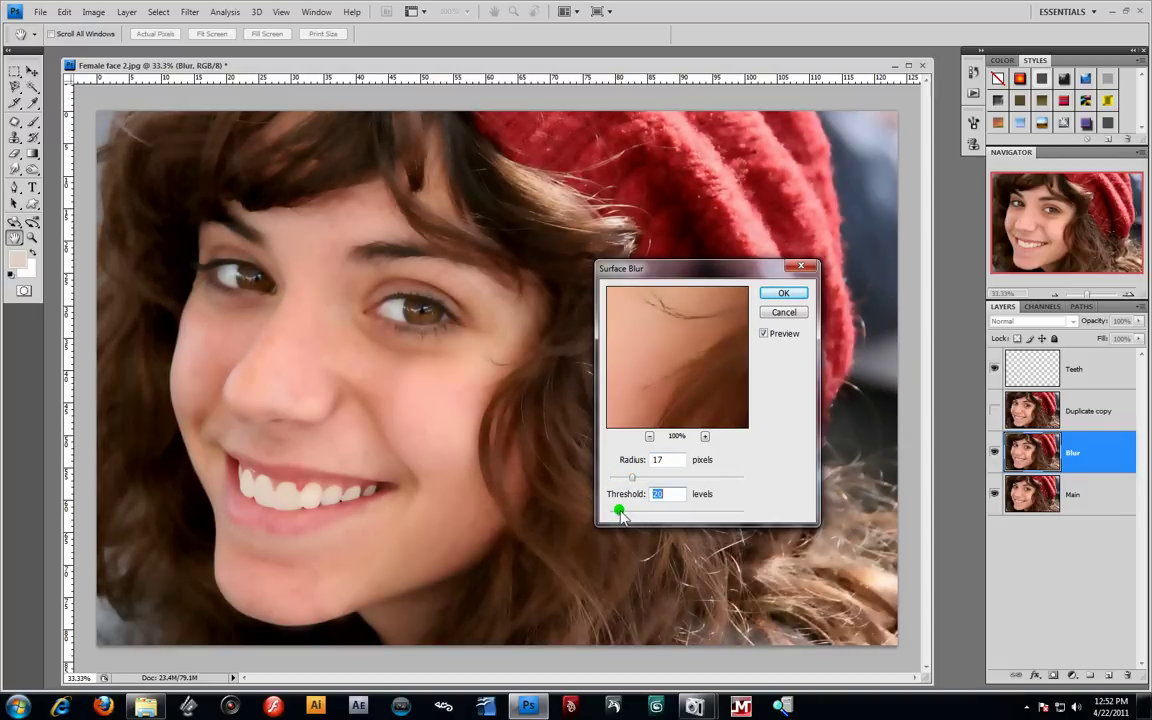
left_click(625, 478)
left_click_drag(633, 478, 503, 366)
left_click(617, 478)
mouse_move(618, 511)
left_mouse_down()
mouse_move(681, 519)
mouse_move(620, 512)
mouse_move(620, 473)
mouse_move(626, 512)
left_mouse_up()
left_click(783, 293)
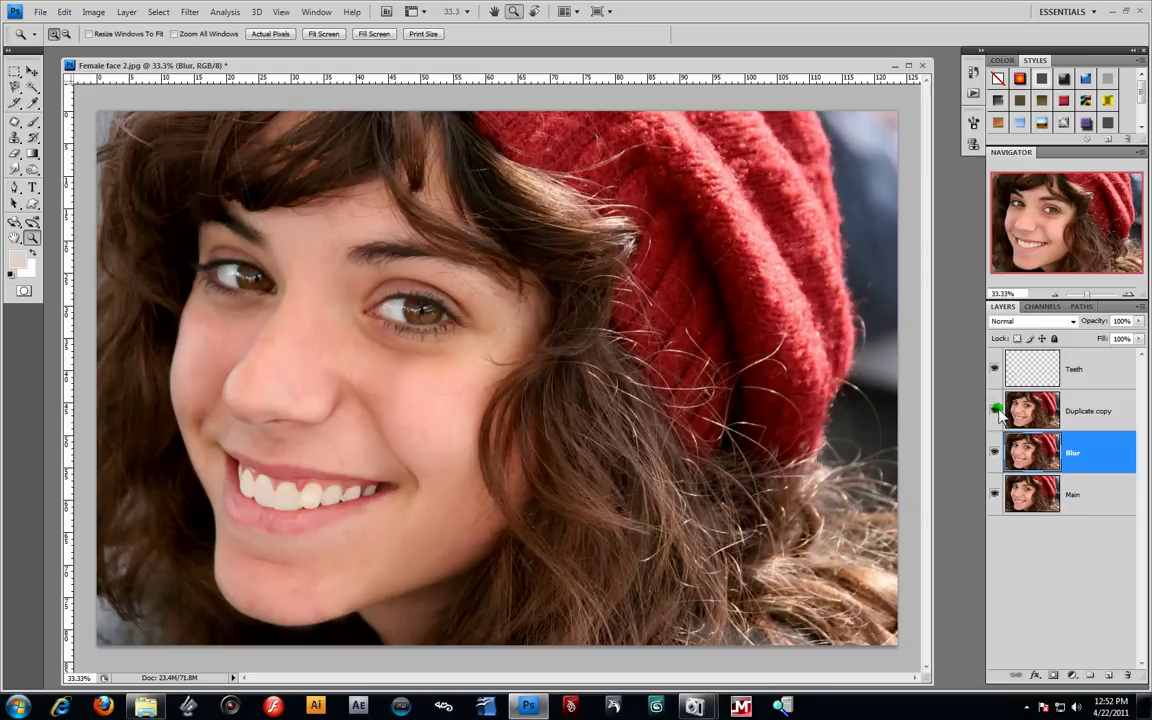
Add a layer mask to the Duplicate copy layer
left_click(1072, 412)
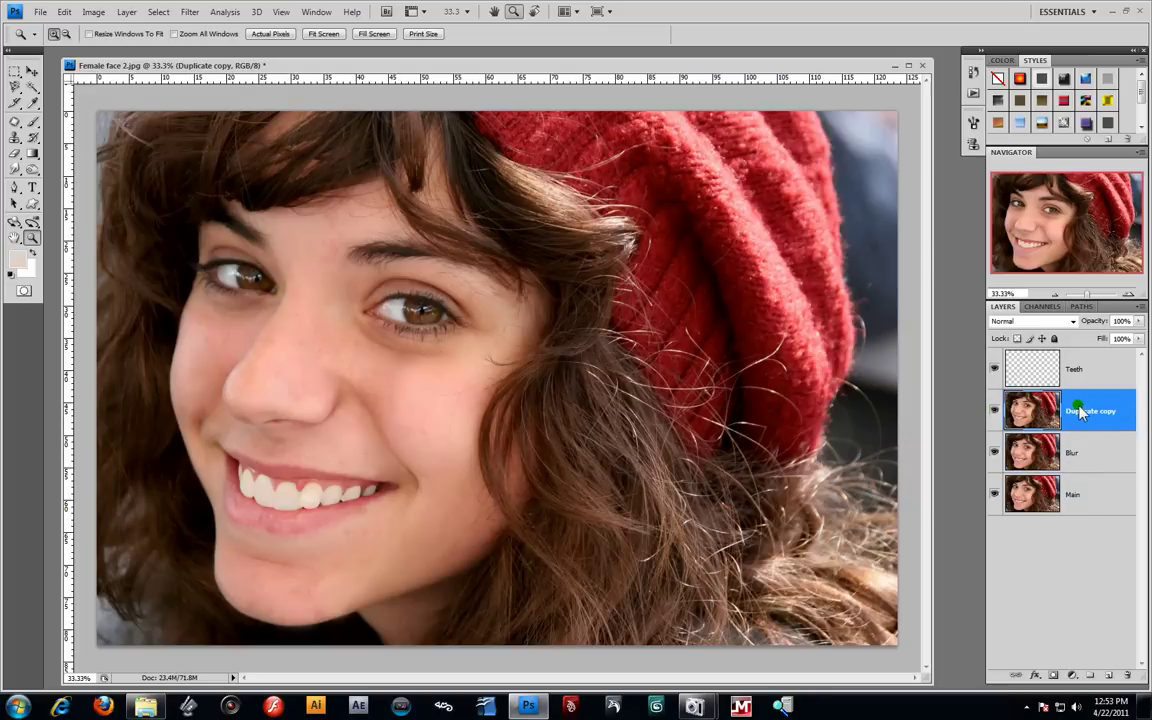
left_click(1053, 676)
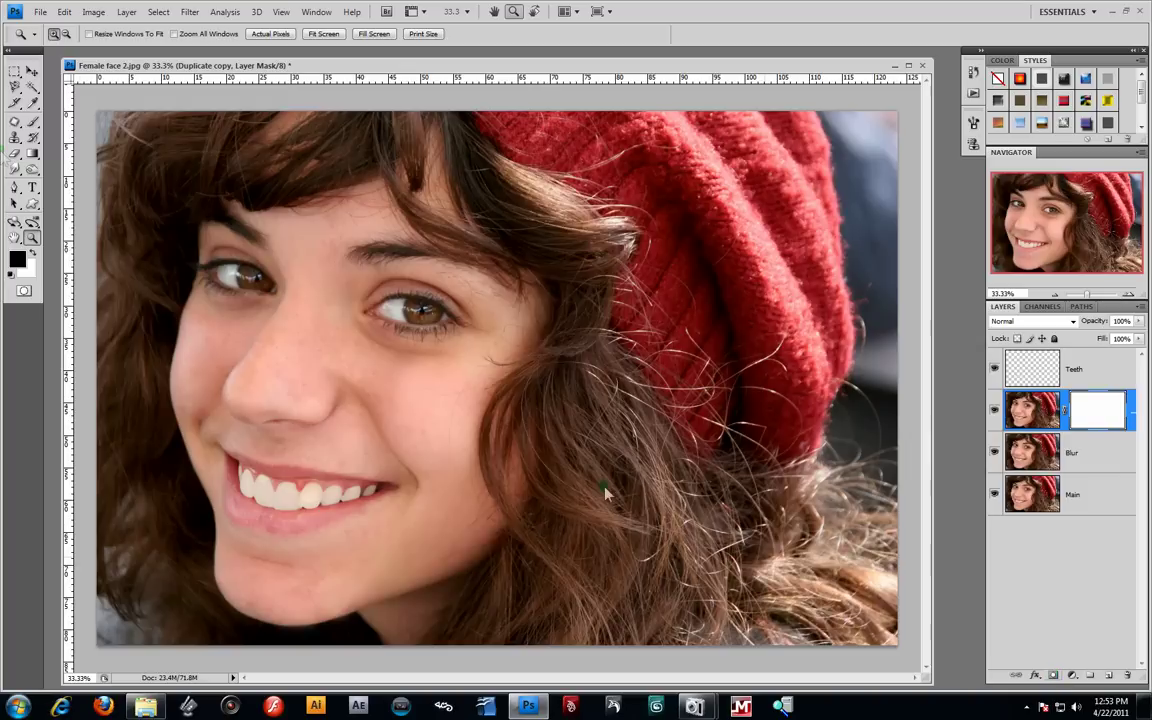
Prepare a black 250-pixel brush at 88% opacity for painting on the Duplicate copy layer's mask
left_click(33, 121)
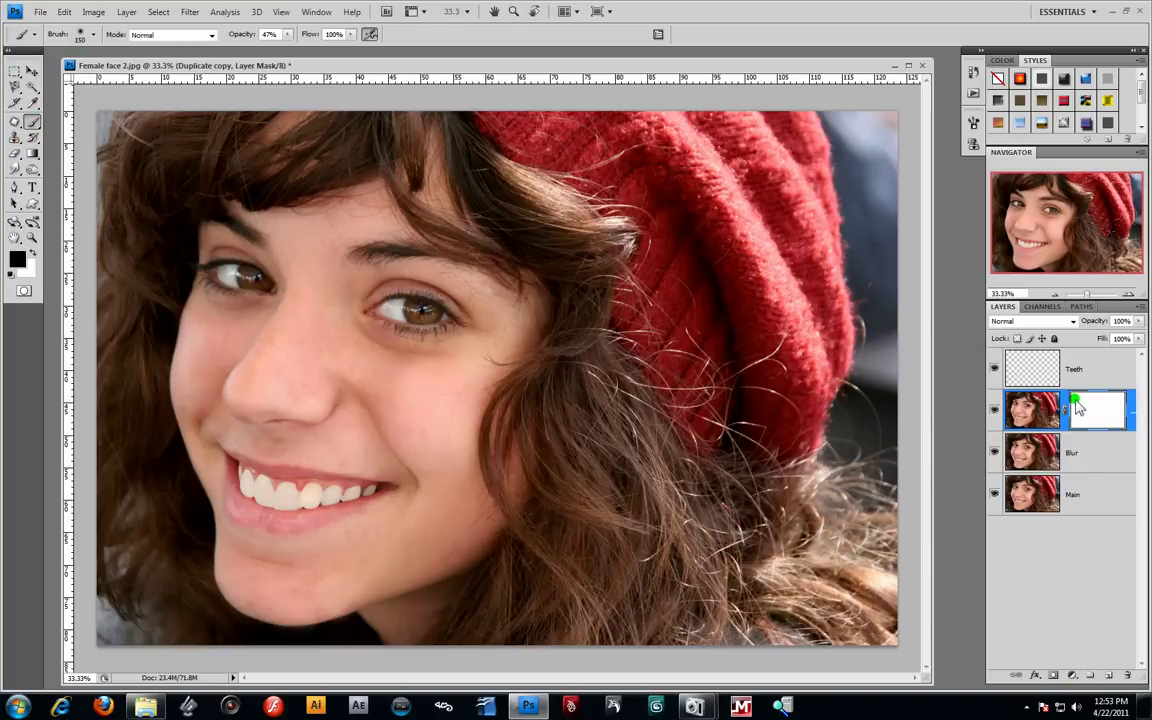
key("bracketright")
key("bracketright")
key("bracketright")
key("bracketright")
key("bracketright")
left_click(284, 521)
key("ctrl+z")
left_click(288, 35)
left_click_drag(289, 48, 316, 47)
Paint black on the Duplicate copy mask over the chin, nose and cheeks to expose the blurred skin
left_click(323, 567)
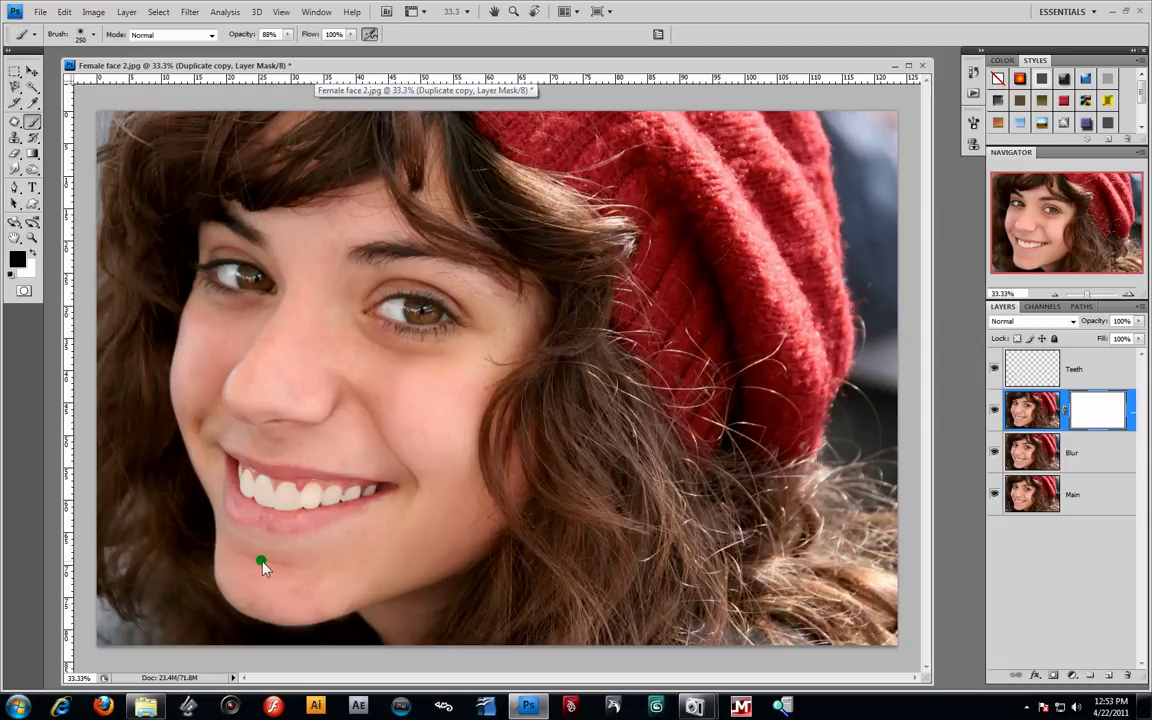
left_click_drag(351, 550, 384, 545)
mouse_move(286, 350)
left_mouse_down()
mouse_move(282, 367)
mouse_move(300, 386)
left_mouse_up()
mouse_move(207, 347)
left_mouse_down()
mouse_move(233, 322)
mouse_move(219, 334)
left_mouse_up()
left_click(438, 527)
left_click(424, 535)
left_click(368, 536)
left_click(361, 541)
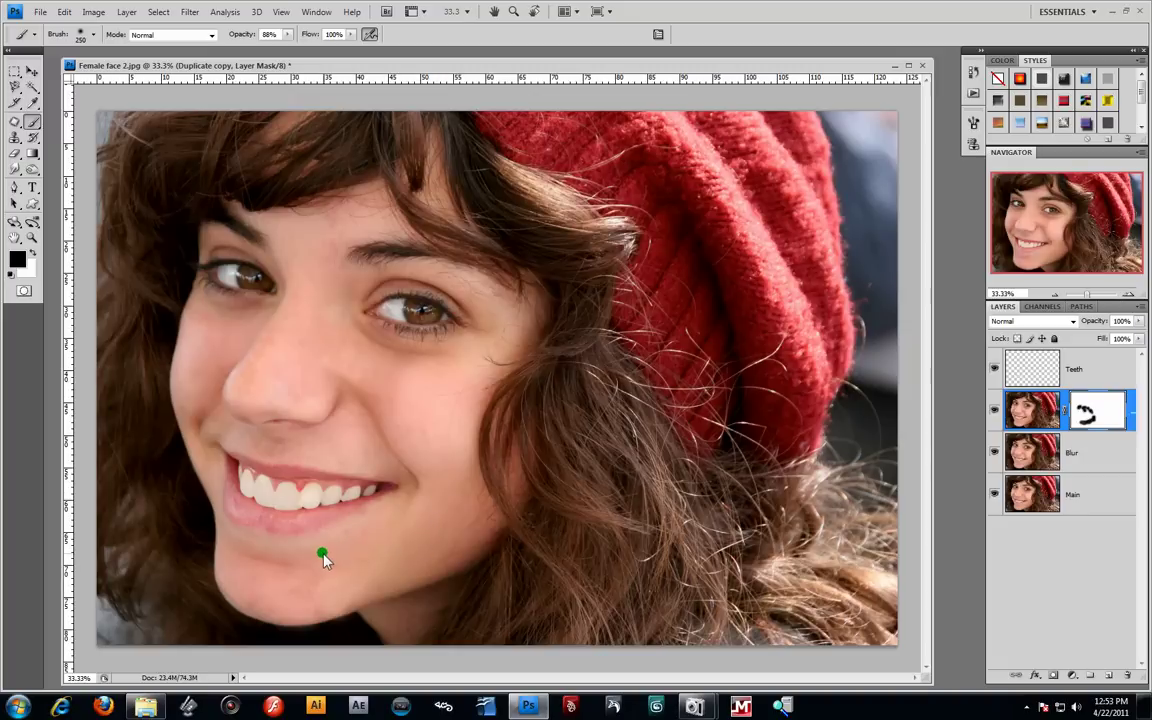
Reduce the brush to 150 pixels and paint black on the mask over the skin around the nose and mouth
left_click(31, 237)
left_click_drag(172, 366, 522, 599)
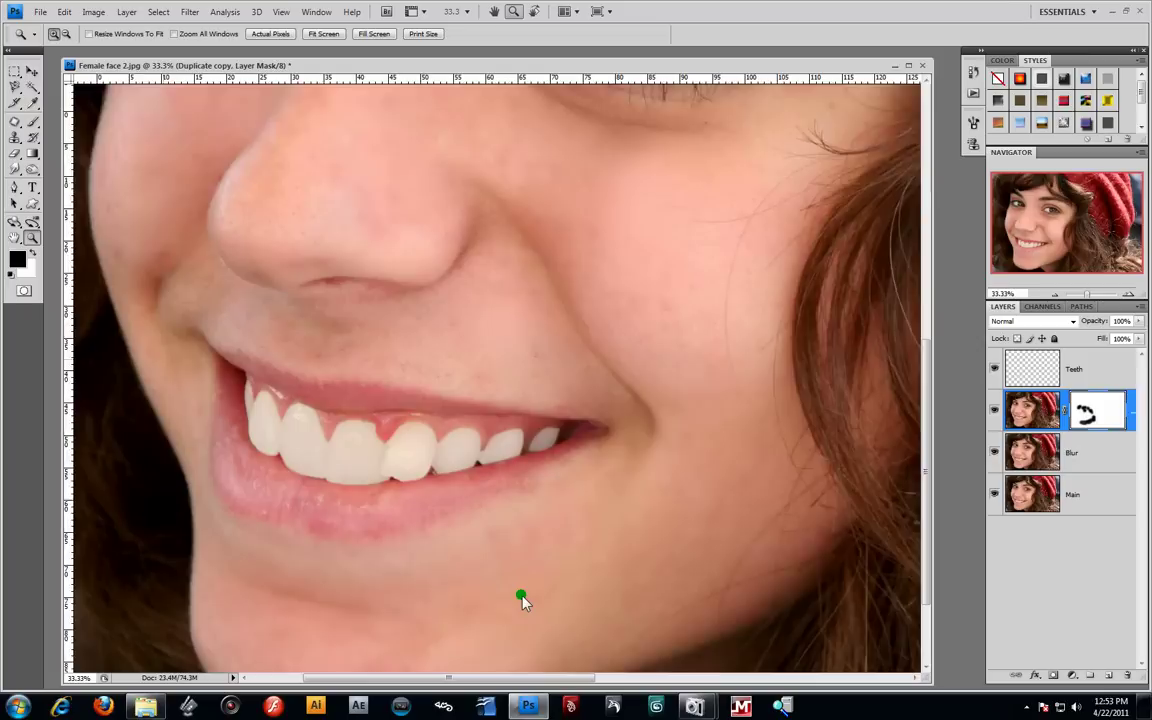
left_click(33, 121)
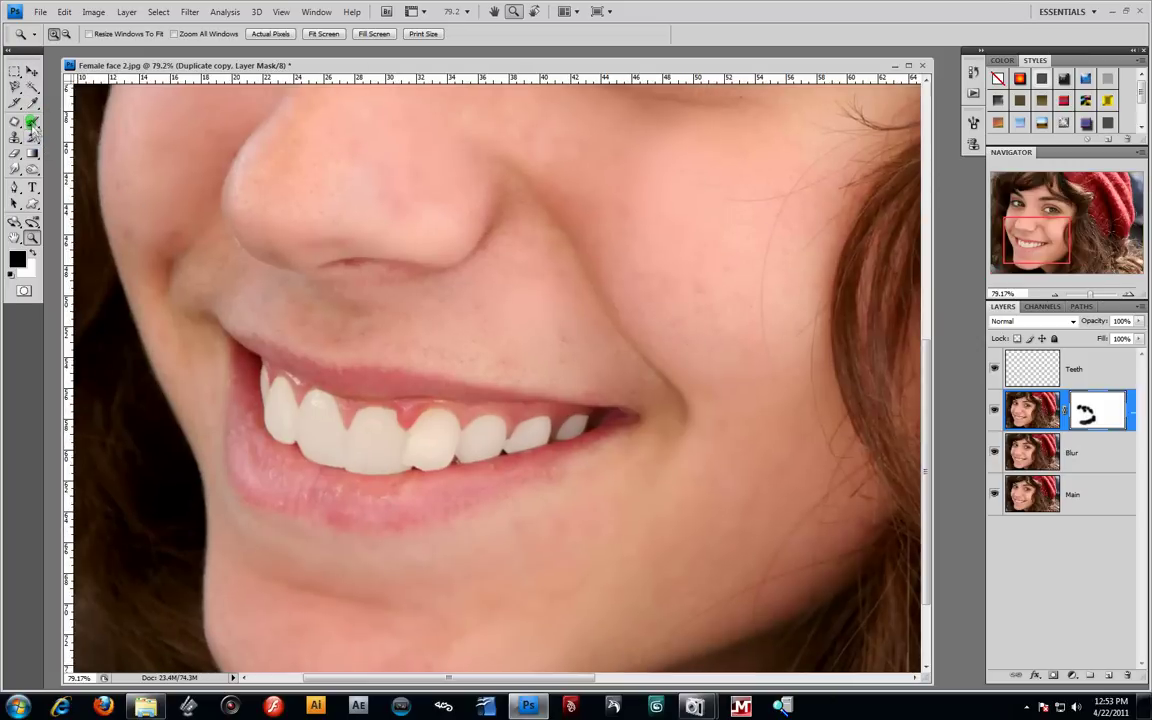
key("bracketleft")
key("bracketleft")
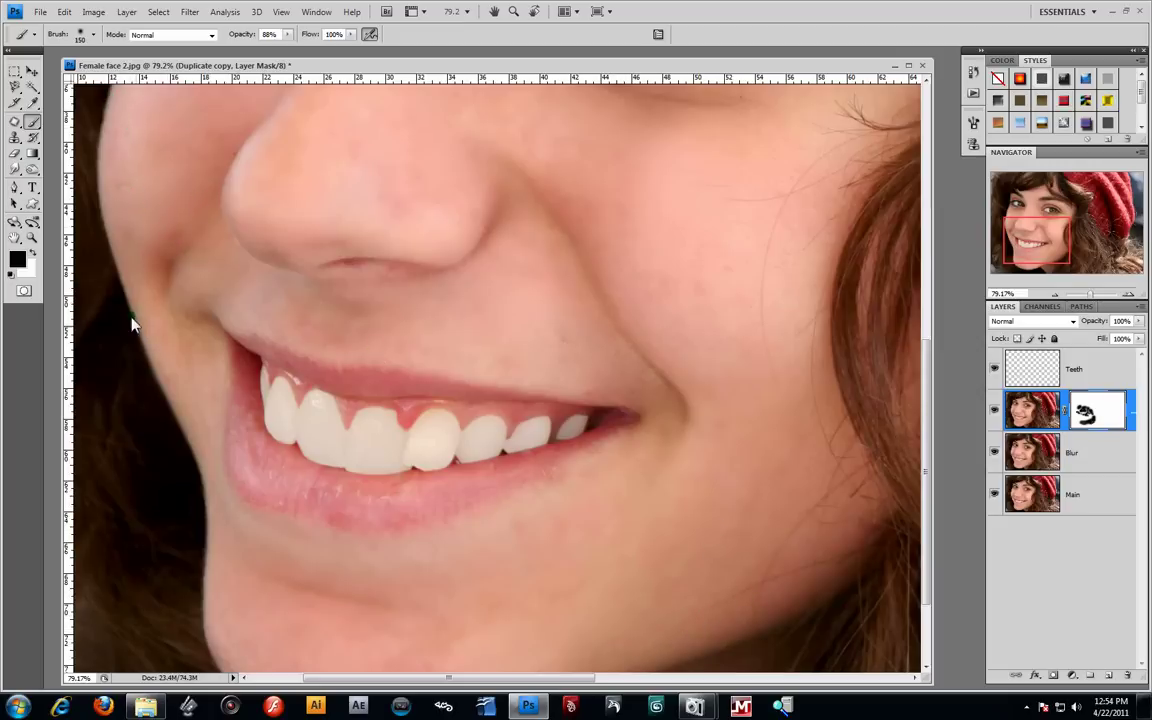
Paint black on the Duplicate copy mask over the forehead skin between the eyebrows
left_click(31, 237)
left_click(445, 328, "alt")
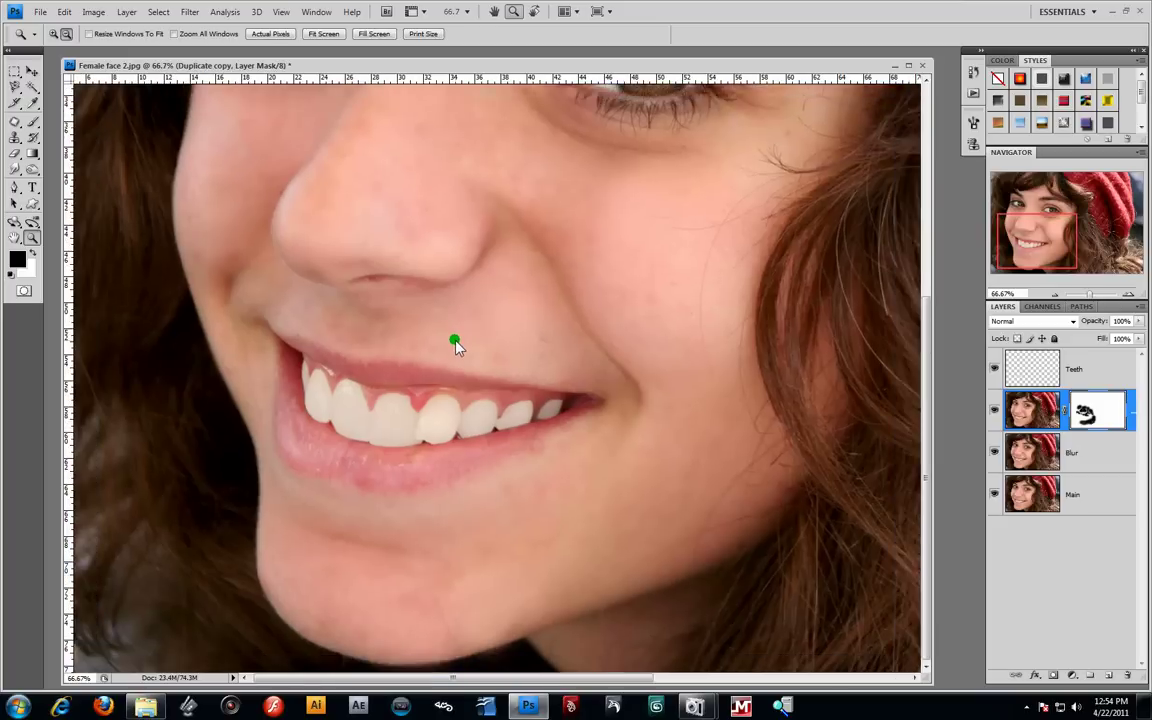
left_click(455, 343, "alt")
left_click(452, 339, "alt")
left_click(31, 121)
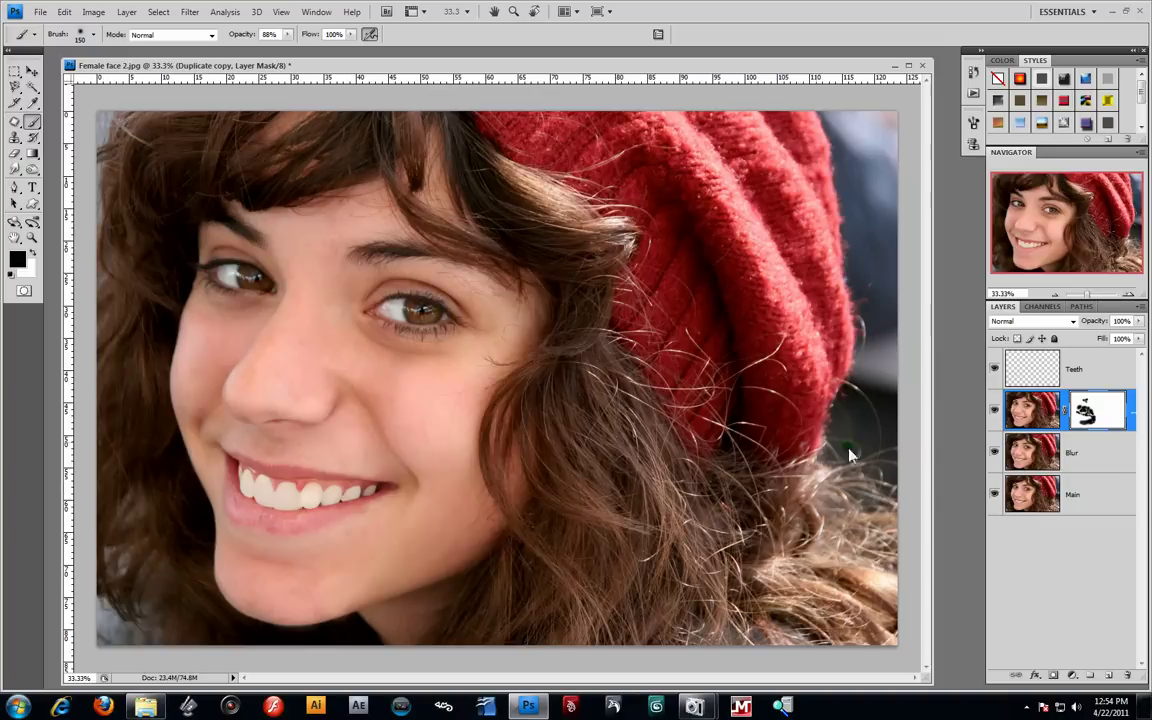
Compare the portrait with the masked Duplicate copy layer hidden and shown
left_click(1030, 411)
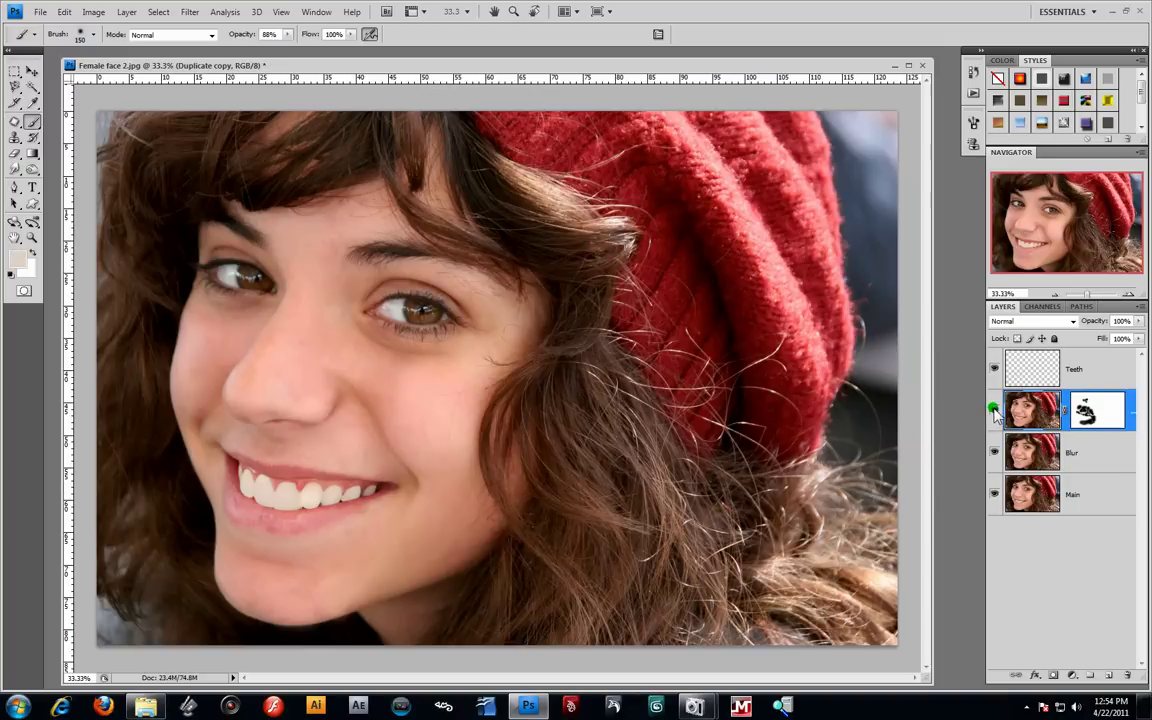
left_click(995, 412)
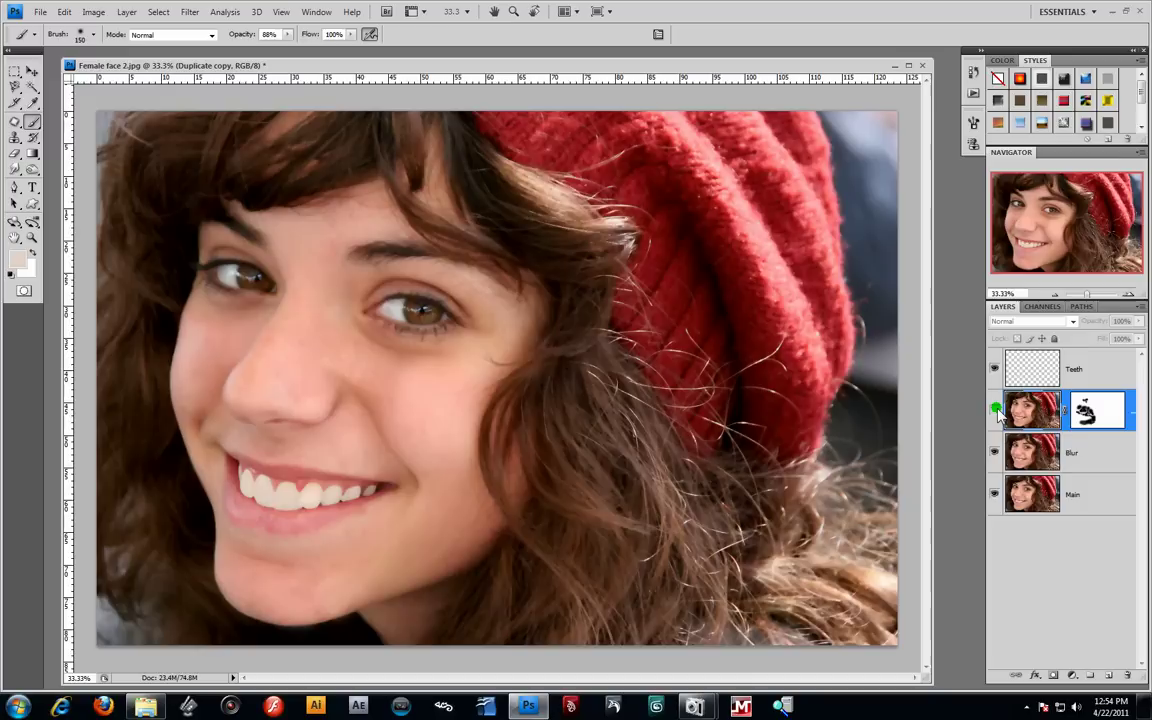
left_click(995, 411)
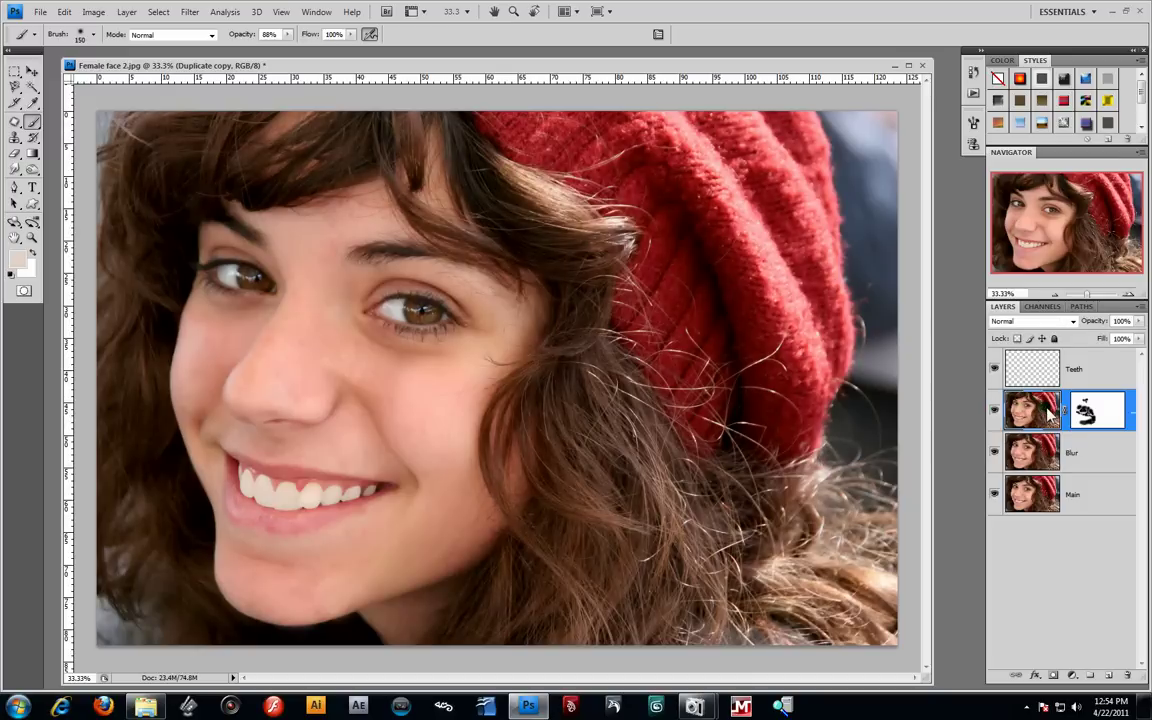
Merge the Duplicate copy and Blur layers into a single layer
left_click(1107, 451, "ctrl")
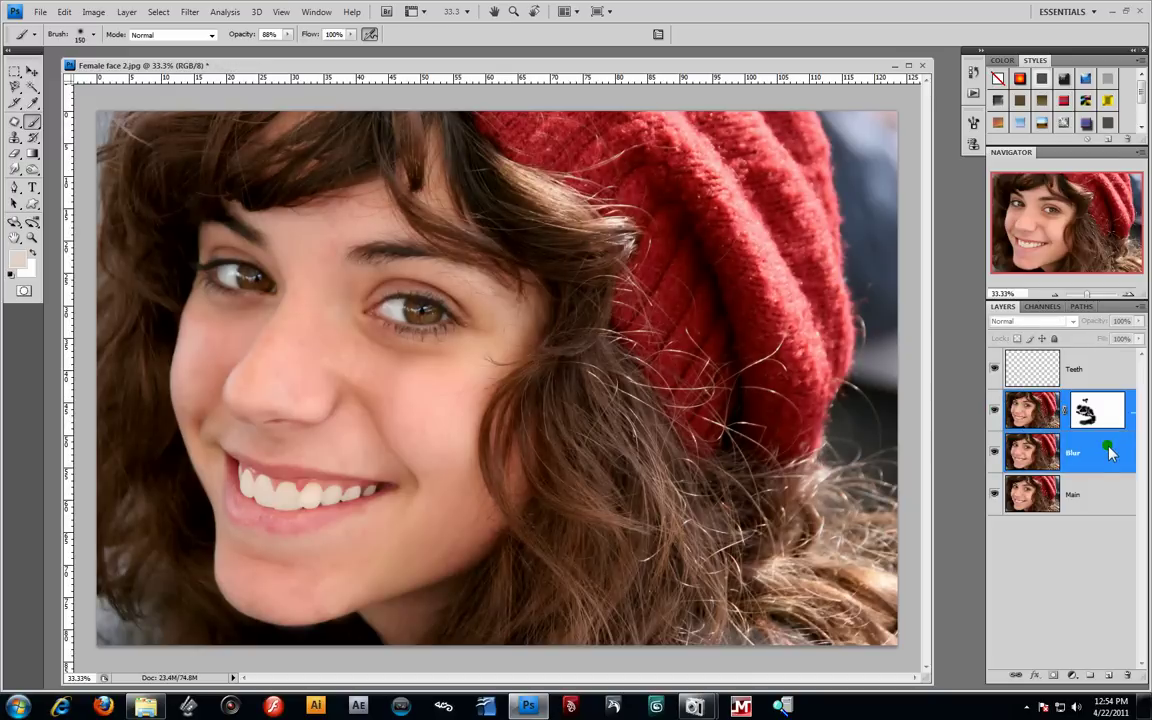
right_click(1110, 451)
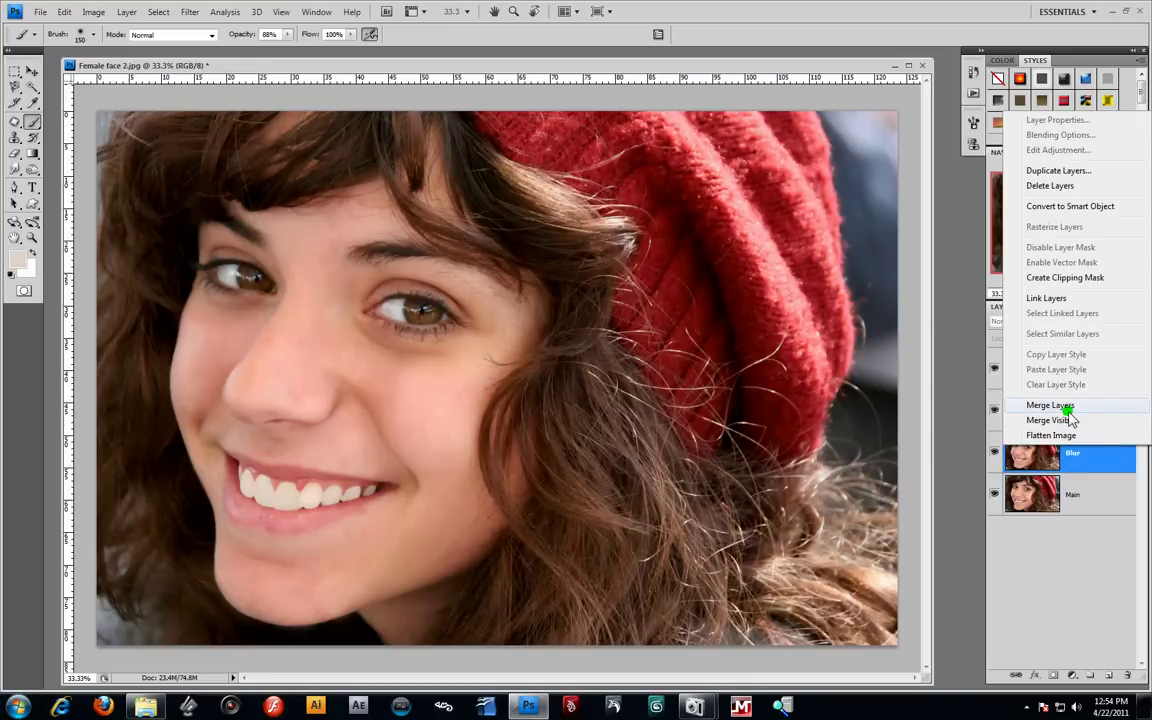
left_click(1066, 407)
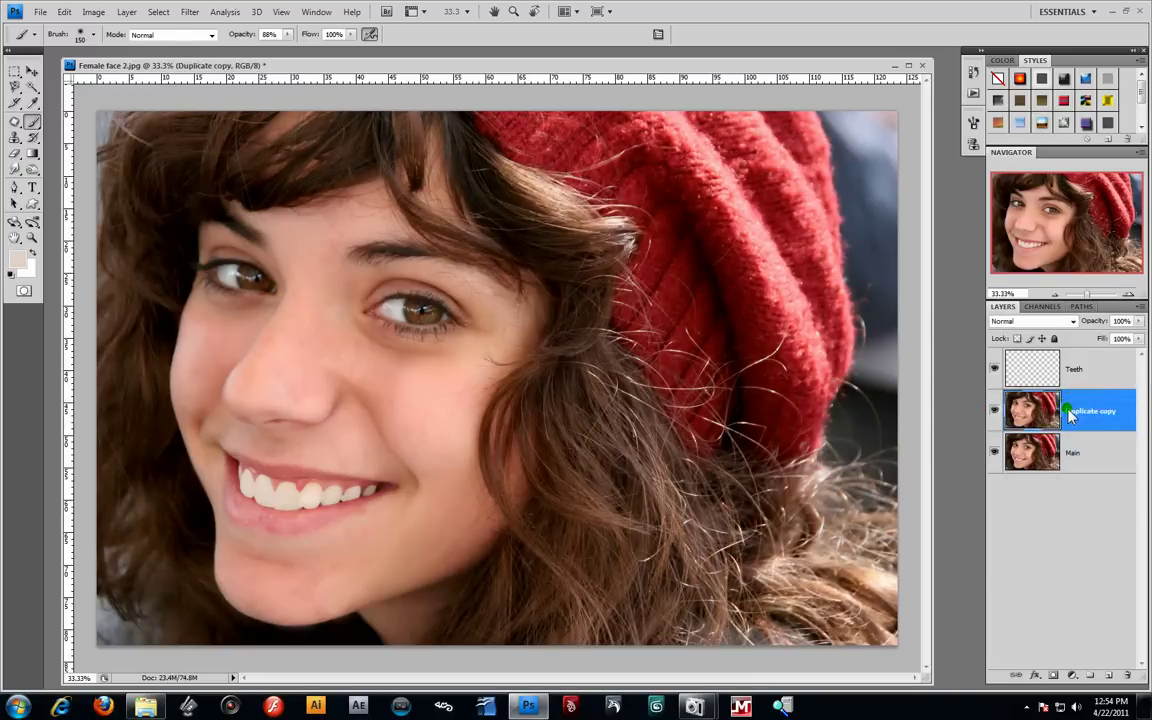
Toggle the merged Duplicate copy layer repeatedly to compare the smoothed skin with the Main layer
left_click(996, 410)
left_click(996, 410)
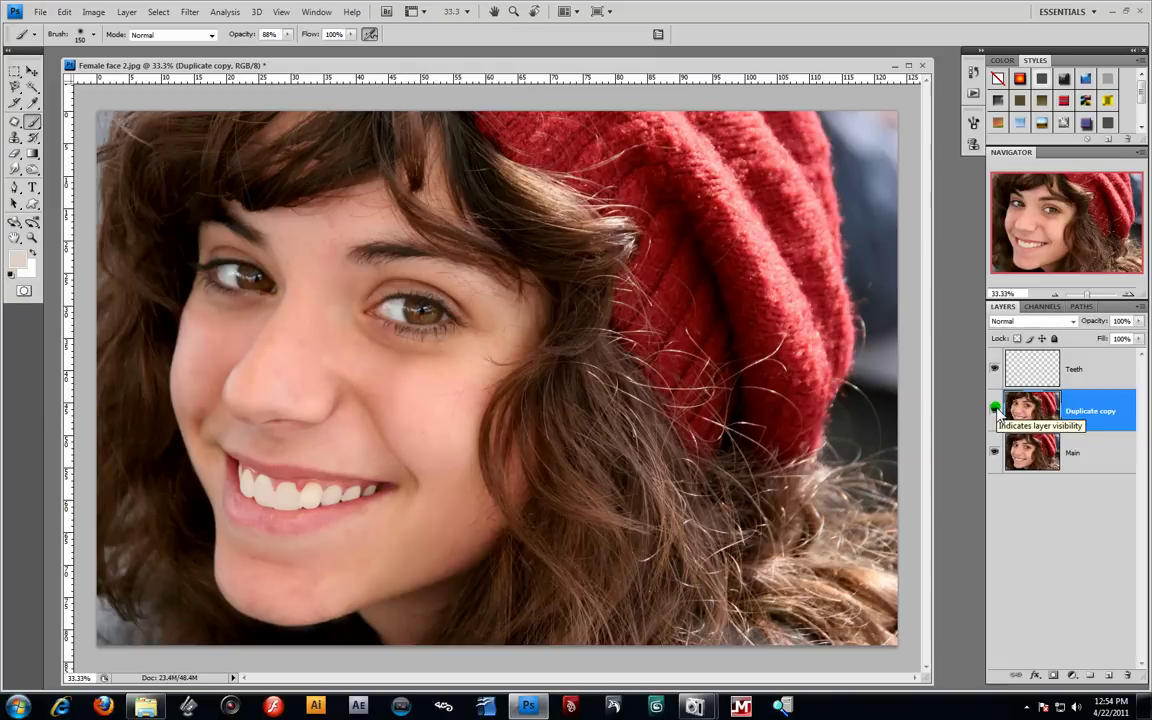
left_click(996, 410)
left_click(996, 410)
left_click(996, 410)
left_click(996, 410)
left_click(996, 410)
left_click(996, 410)
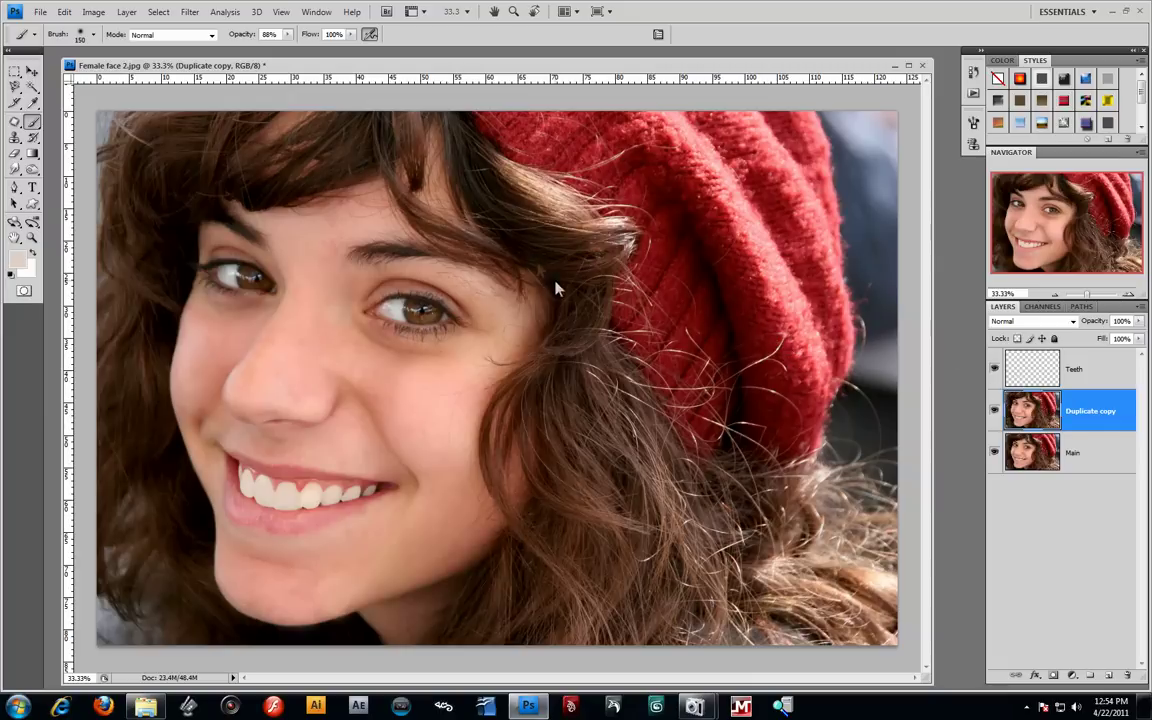
Start a Pen path with an anchor point on the upper edge of the iris nearer the red hat
left_click(33, 238)
left_click_drag(177, 211, 532, 368)
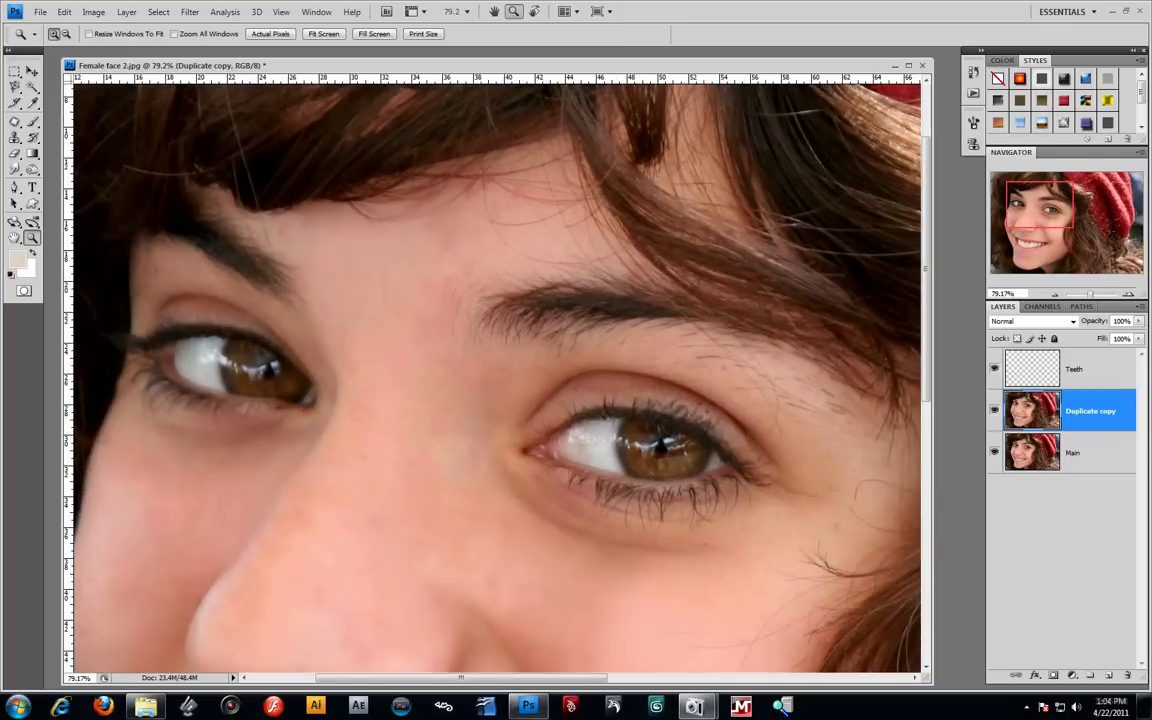
left_click(14, 188)
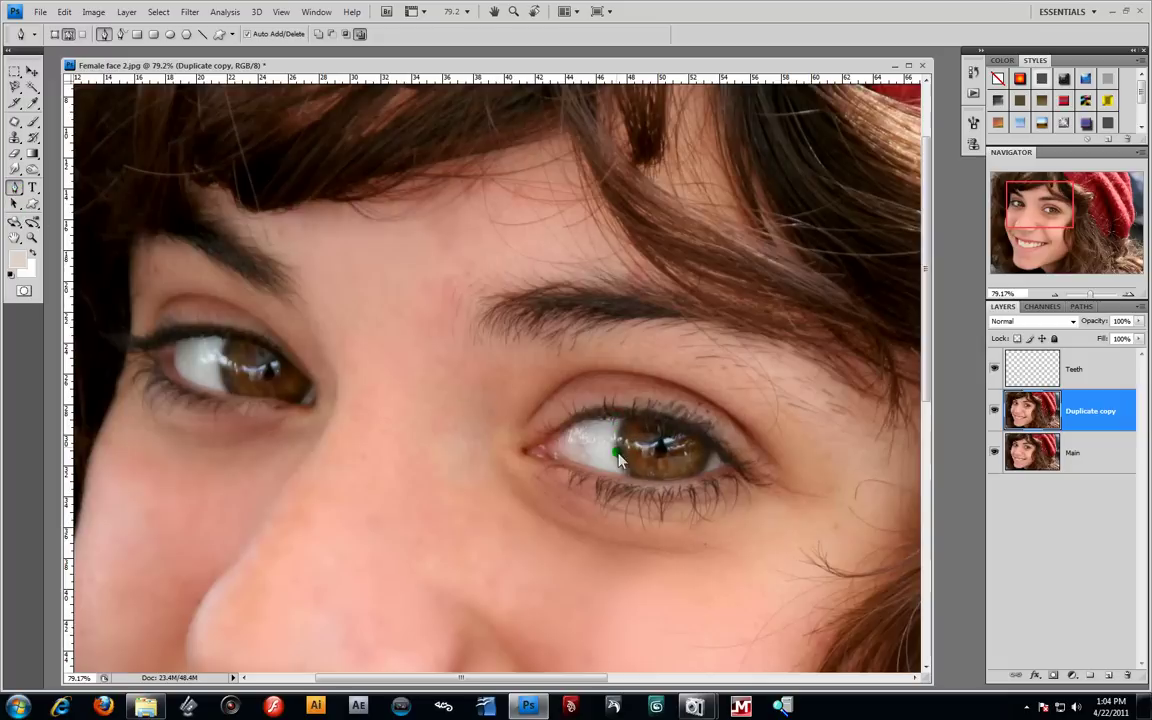
left_click(31, 237)
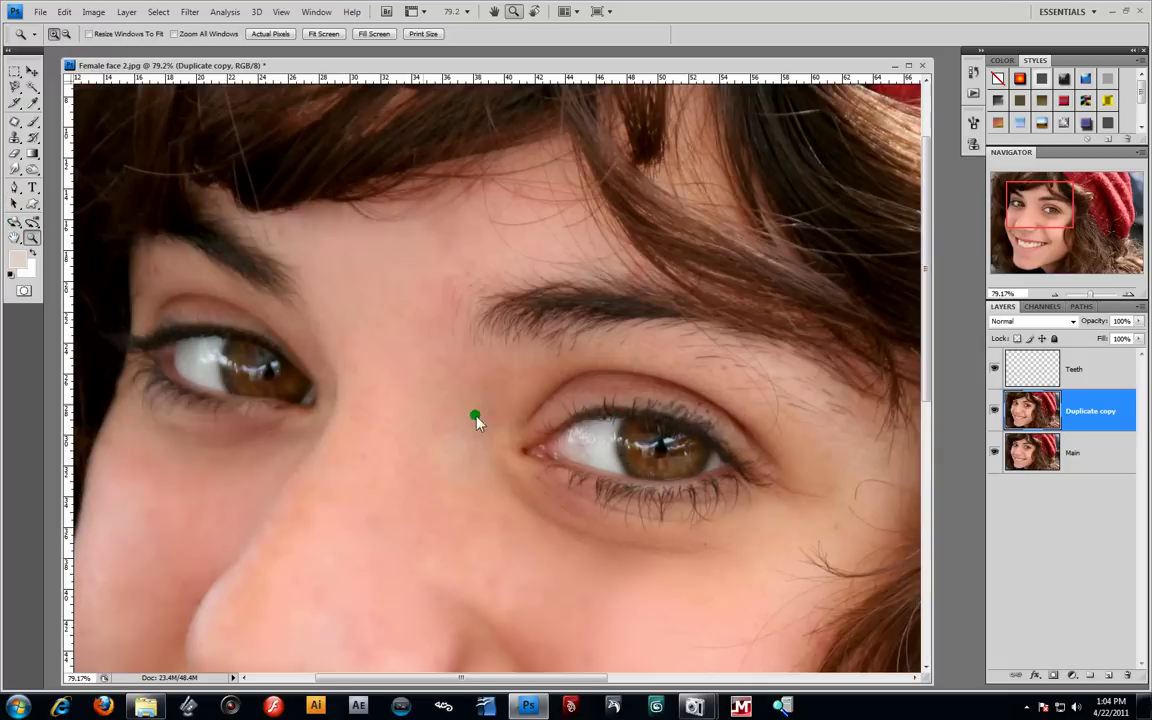
left_click_drag(658, 577, 815, 588)
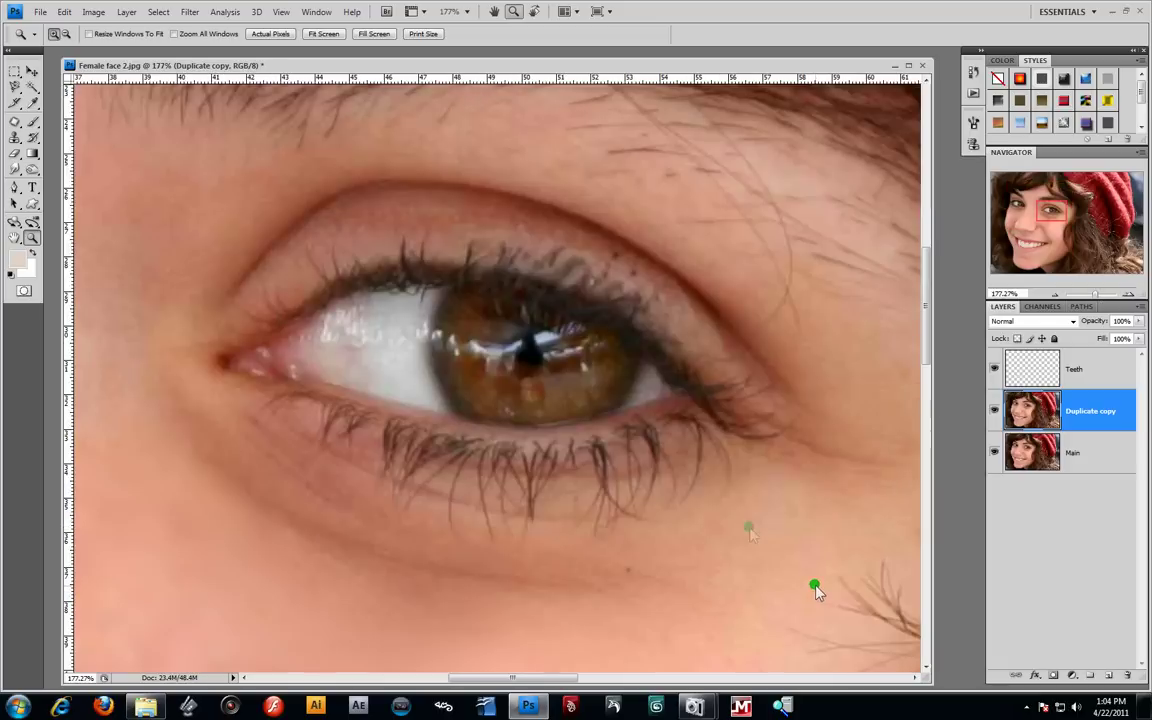
left_click(15, 187)
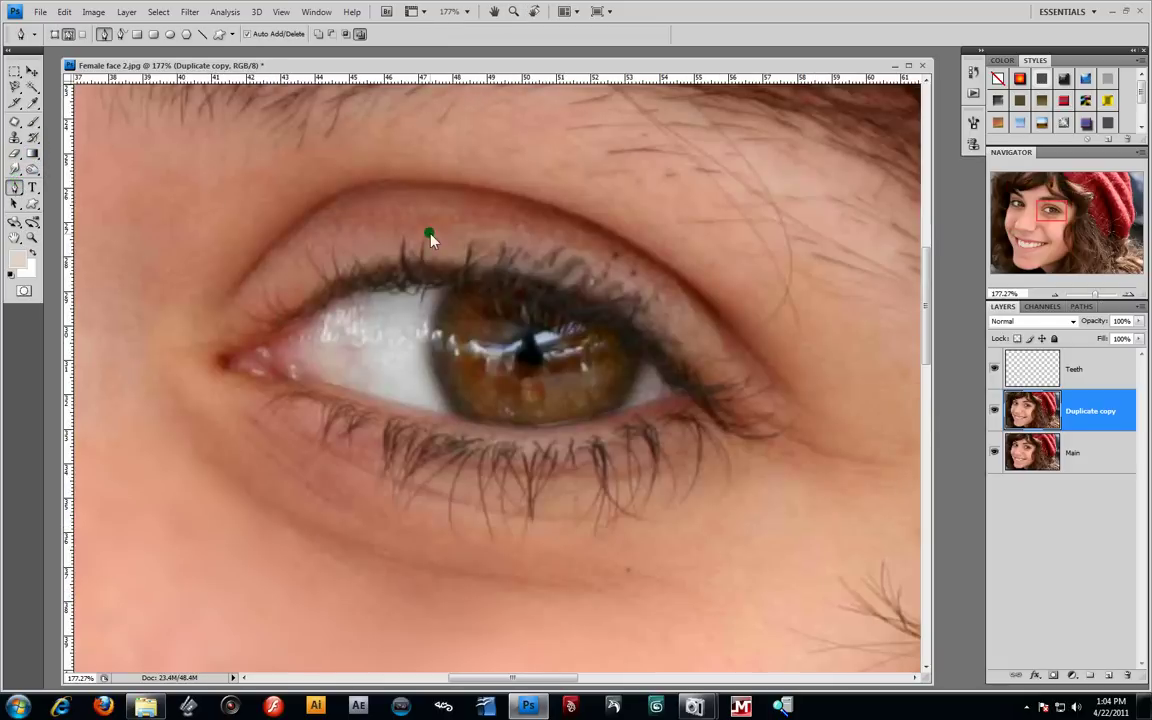
left_click(451, 291)
left_click_drag(437, 358, 441, 369)
left_click_drag(466, 410, 497, 439)
key("ctrl+alt+z")
key("ctrl+alt+z")
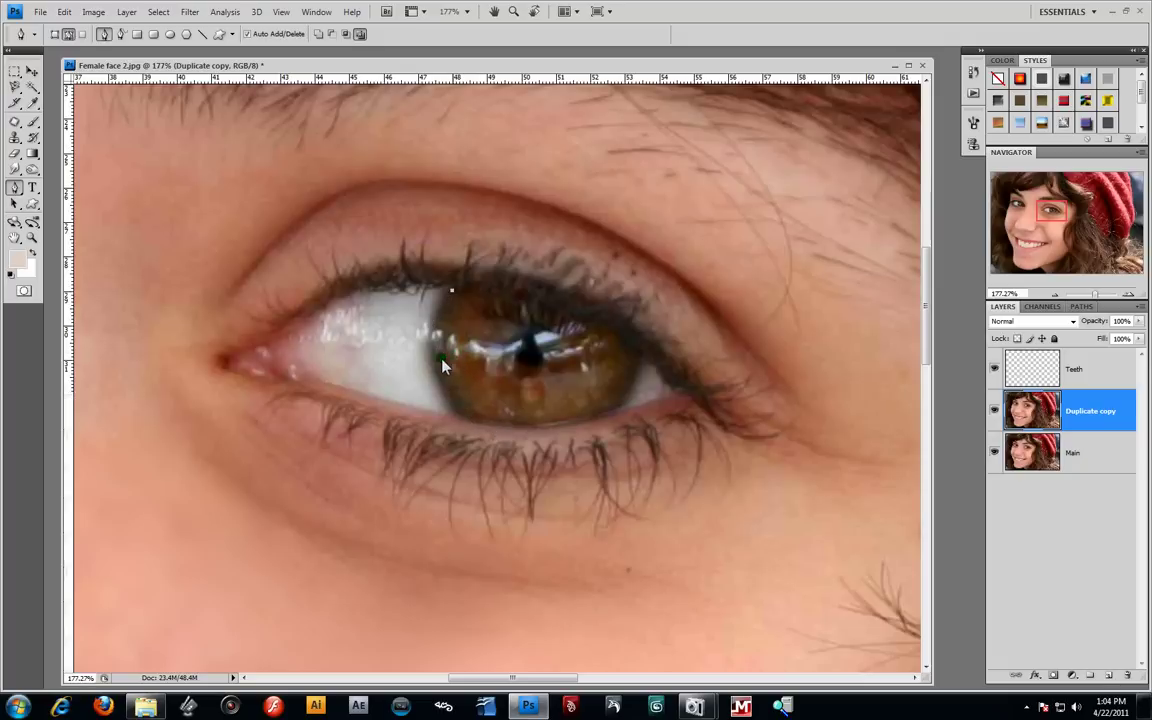
Trace the iris with curved Pen segments along its sides and eyelid edges, and close the path
left_click(436, 373)
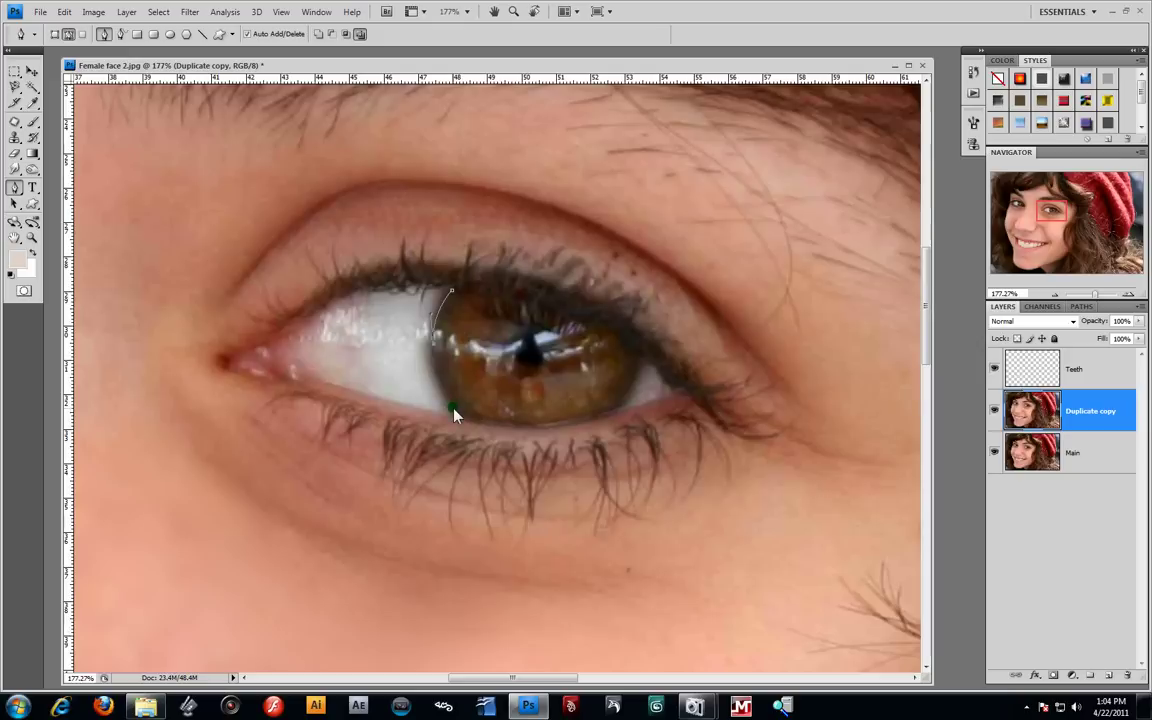
left_click_drag(454, 404, 481, 442)
left_click_drag(618, 430, 639, 392)
left_click_drag(636, 357, 635, 336)
left_click(637, 358, "alt")
left_click_drag(453, 296, 425, 305)
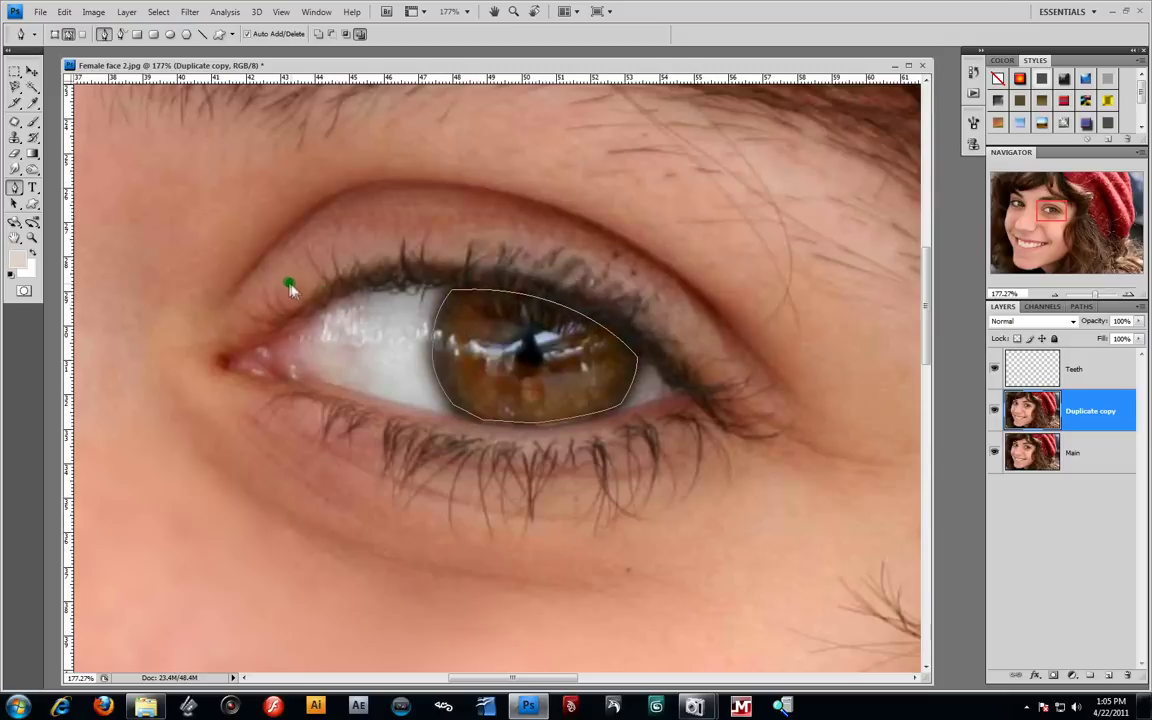
Trace a closed Pen path around the other eye's iris, following the white of the eye and both eyelids
left_click_drag(216, 275, 834, 460)
left_click_drag(286, 261, 501, 332)
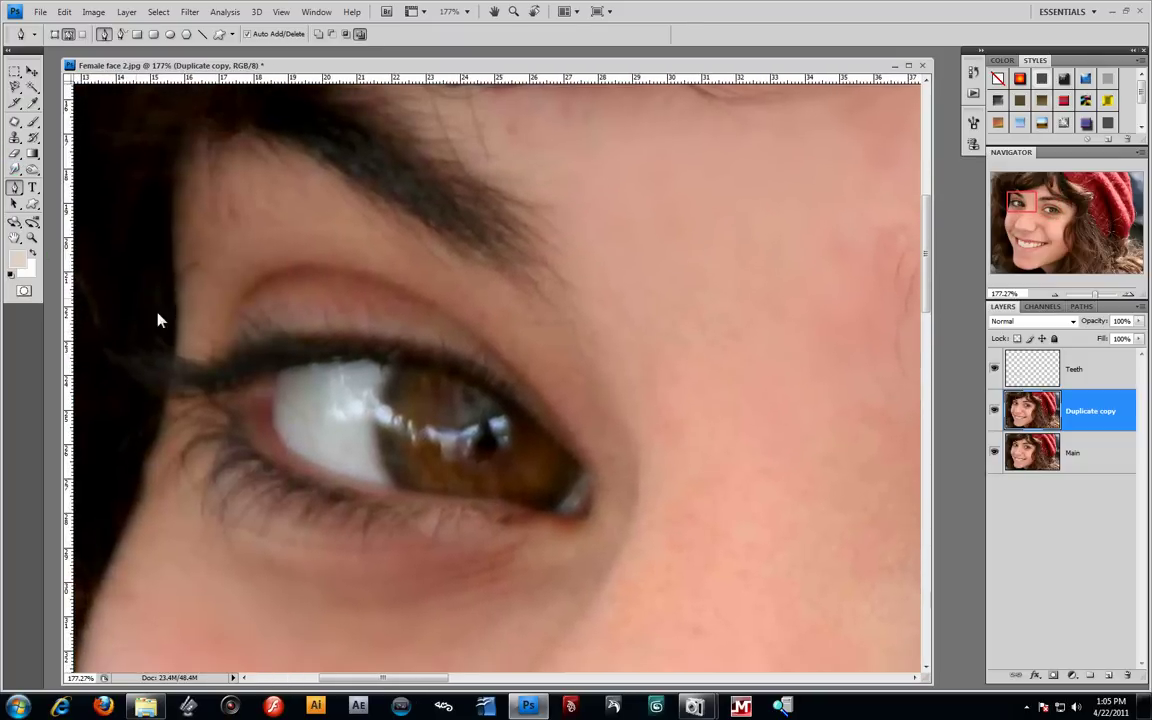
left_click(397, 371)
key("ctrl+z")
left_click(393, 369)
left_click_drag(408, 498, 432, 545)
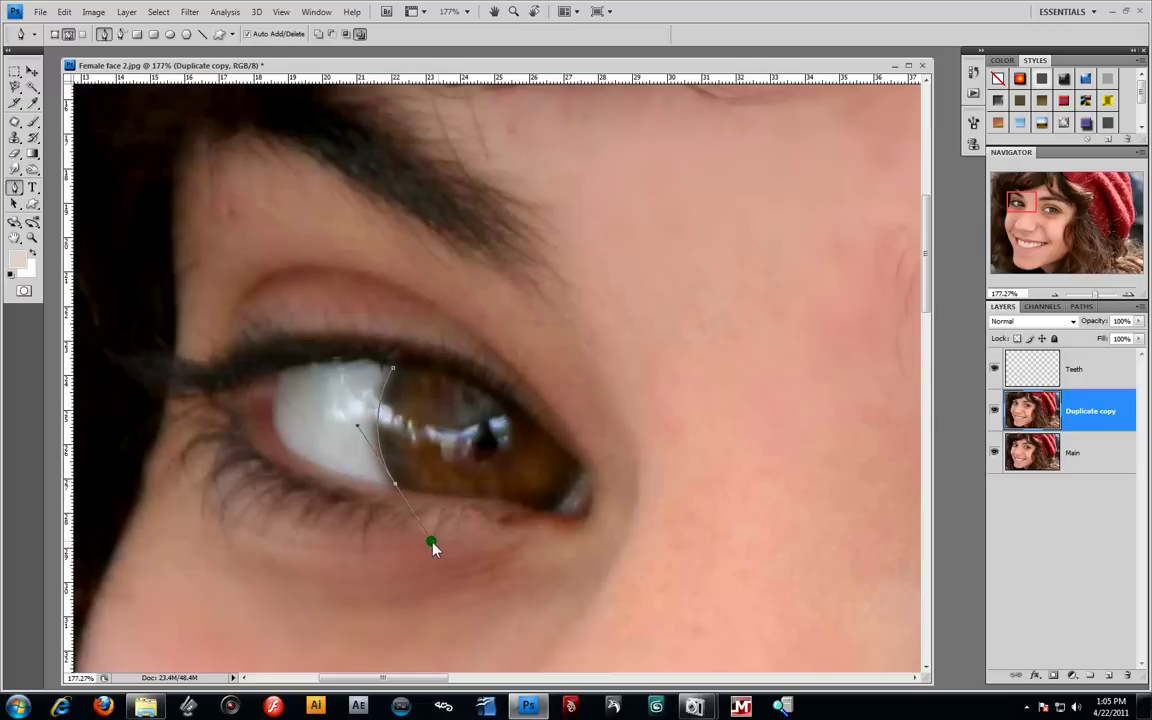
left_click(394, 484, "alt")
left_click_drag(504, 498, 599, 511)
left_click(504, 499, "alt")
left_click(540, 508)
left_click_drag(578, 469, 584, 433)
left_click_drag(512, 408, 488, 394)
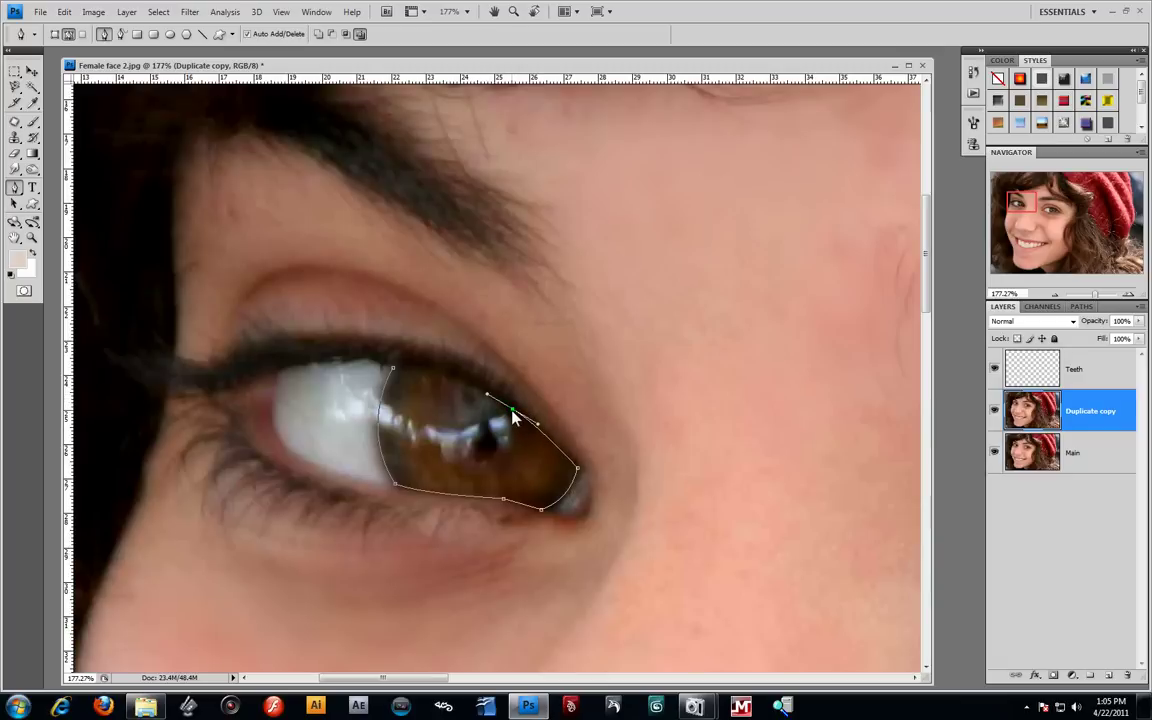
left_click_drag(393, 370, 316, 372)
Convert the work path around both irises into a new anti-aliased selection with a 1-pixel feather radius
left_click_drag(618, 466, 302, 240)
left_click(34, 238)
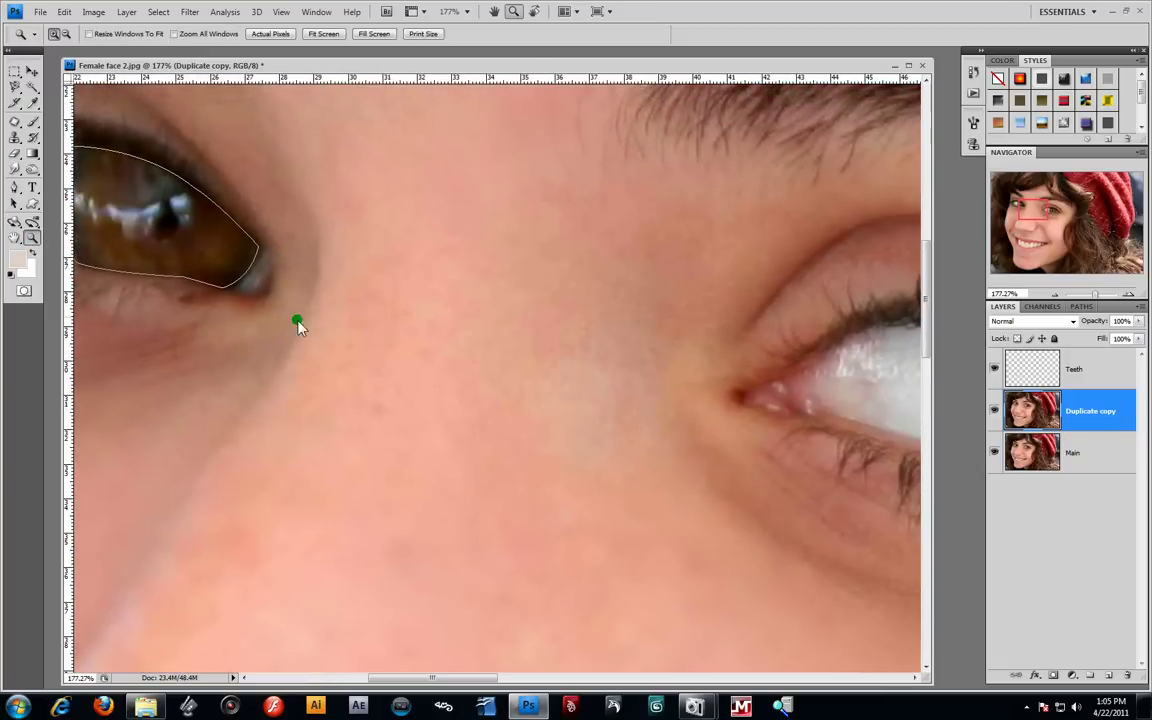
left_click(411, 336, "alt")
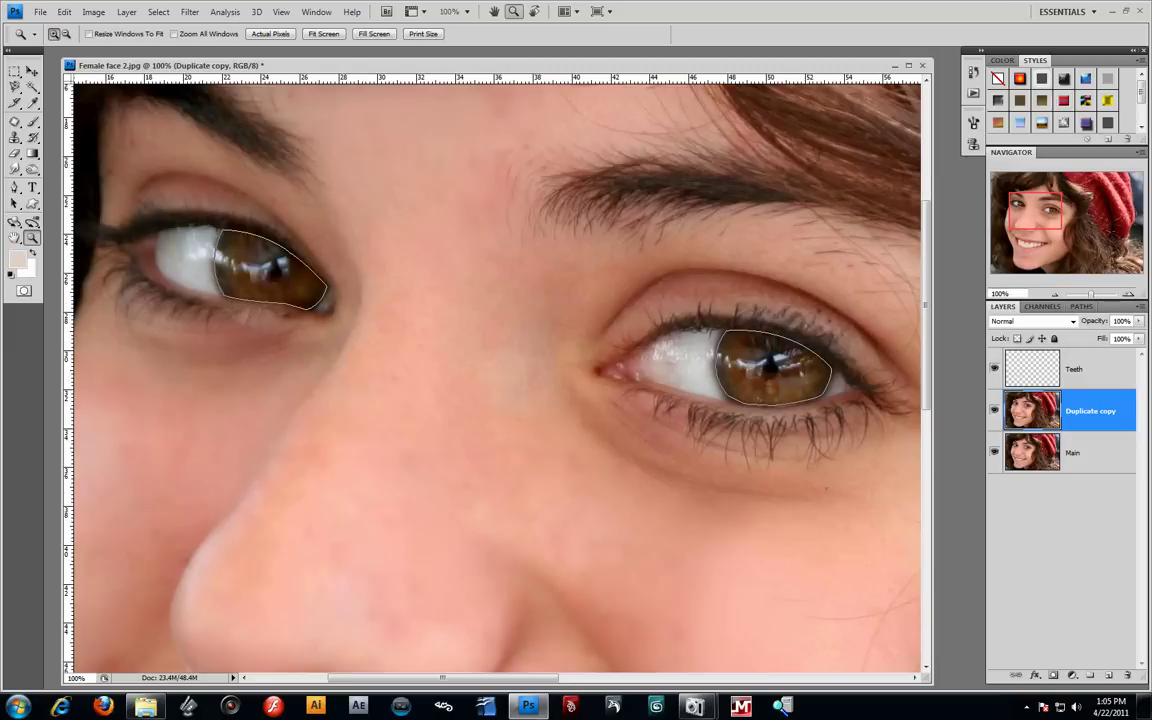
left_click(1081, 306)
left_click(1081, 325)
right_click(1088, 328)
left_click(1080, 368)
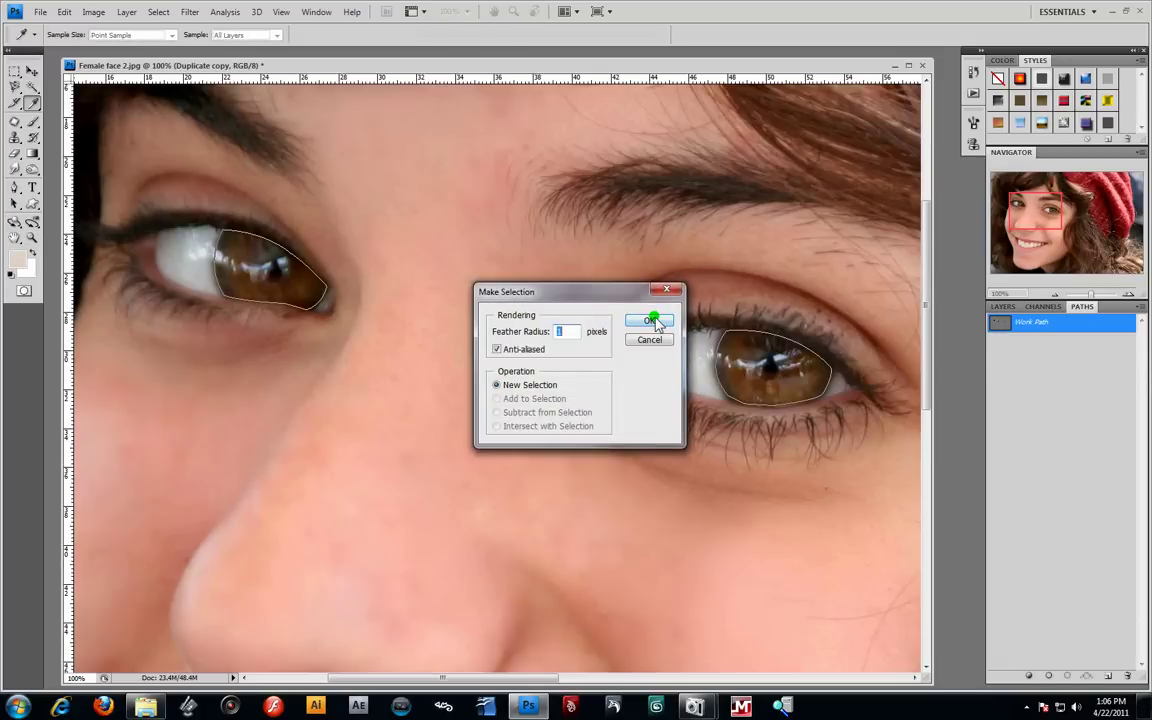
left_click(649, 321)
key("z")
Apply Hue/Saturation to the selected irises on the Duplicate copy layer with hue +158, saturation 0 and lightness 0
left_click(1005, 307)
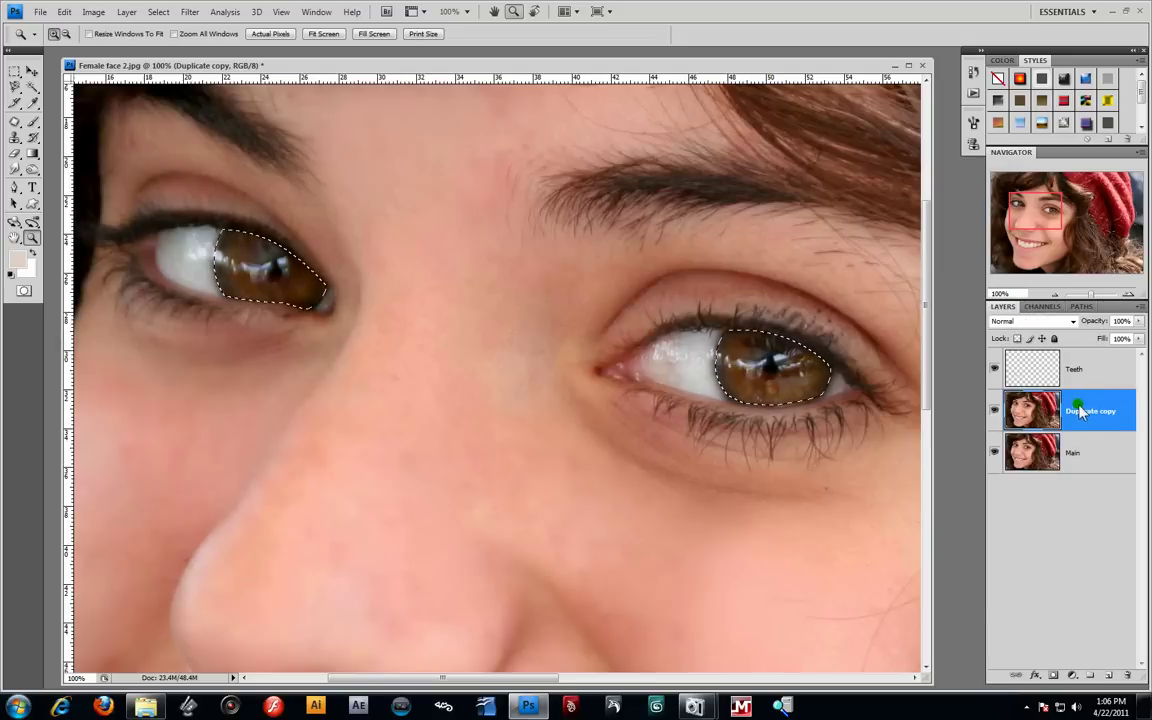
left_click(92, 11)
mouse_move(85, 48)
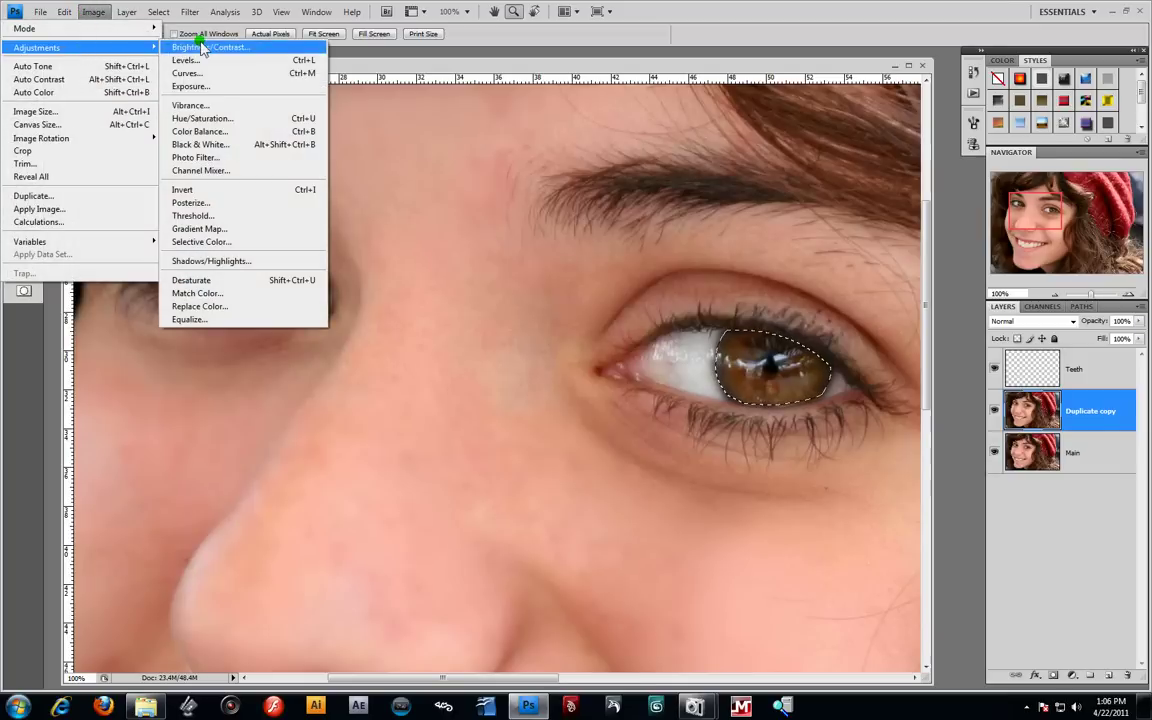
left_click(201, 118)
left_click_drag(812, 284, 420, 481)
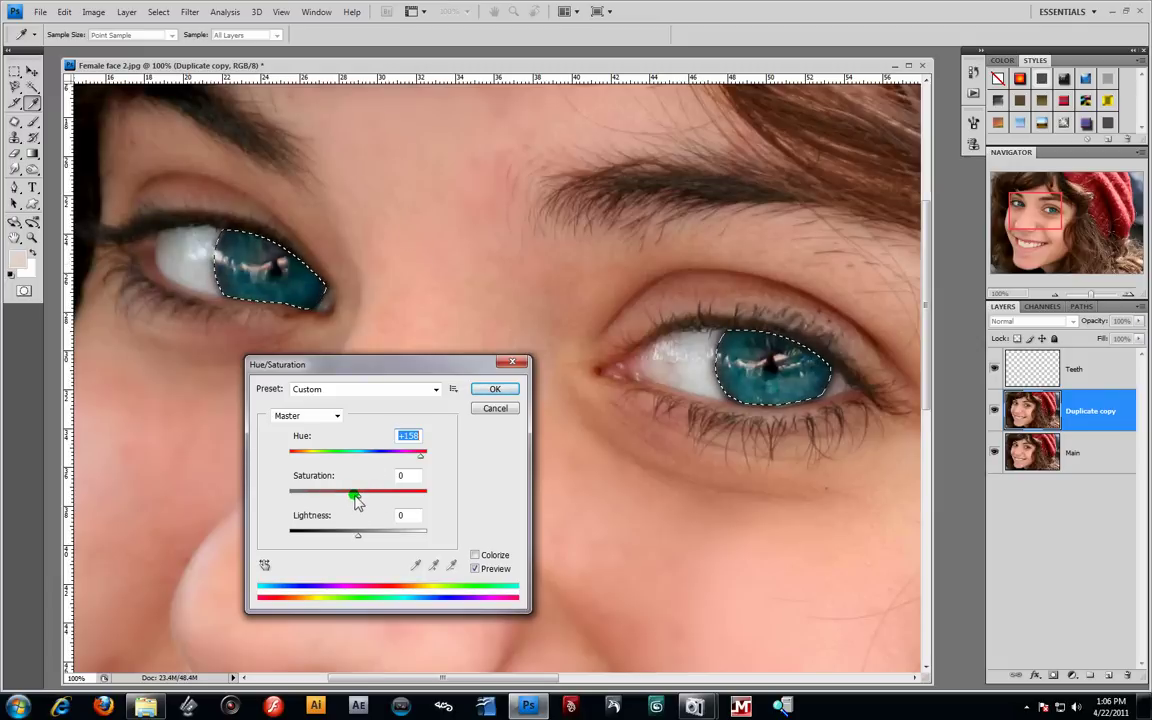
mouse_move(357, 497)
left_mouse_down()
mouse_move(294, 496)
mouse_move(434, 514)
mouse_move(358, 519)
left_mouse_up()
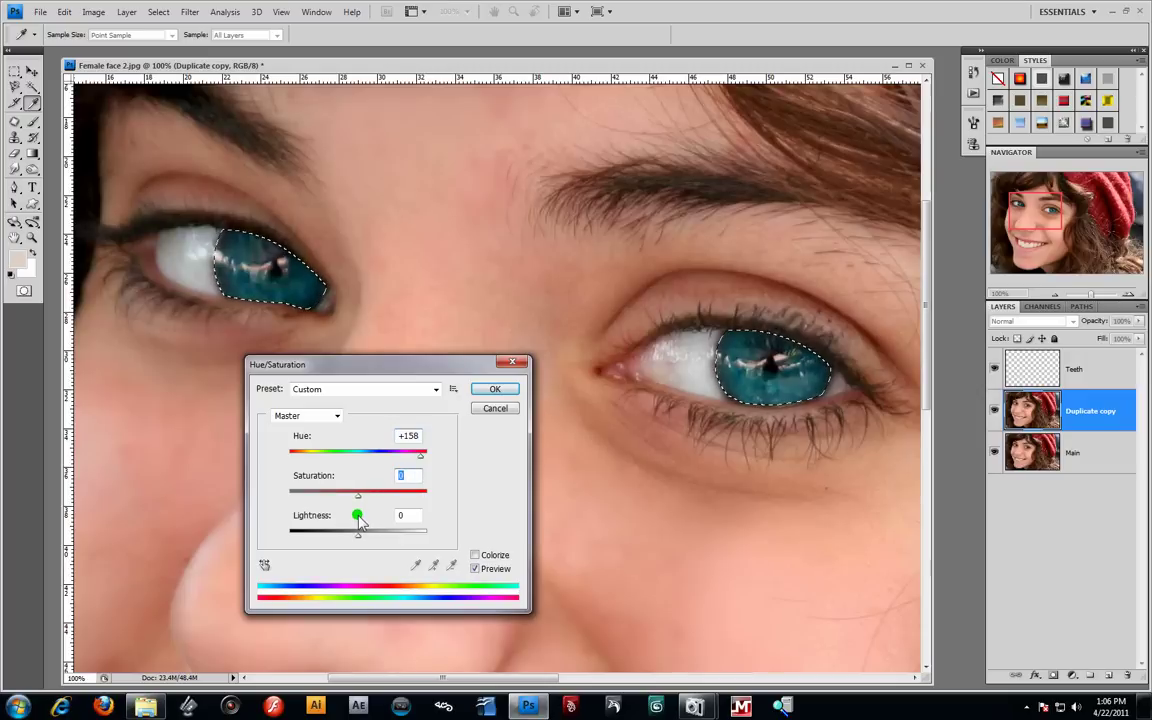
left_click(490, 390)
key("z")
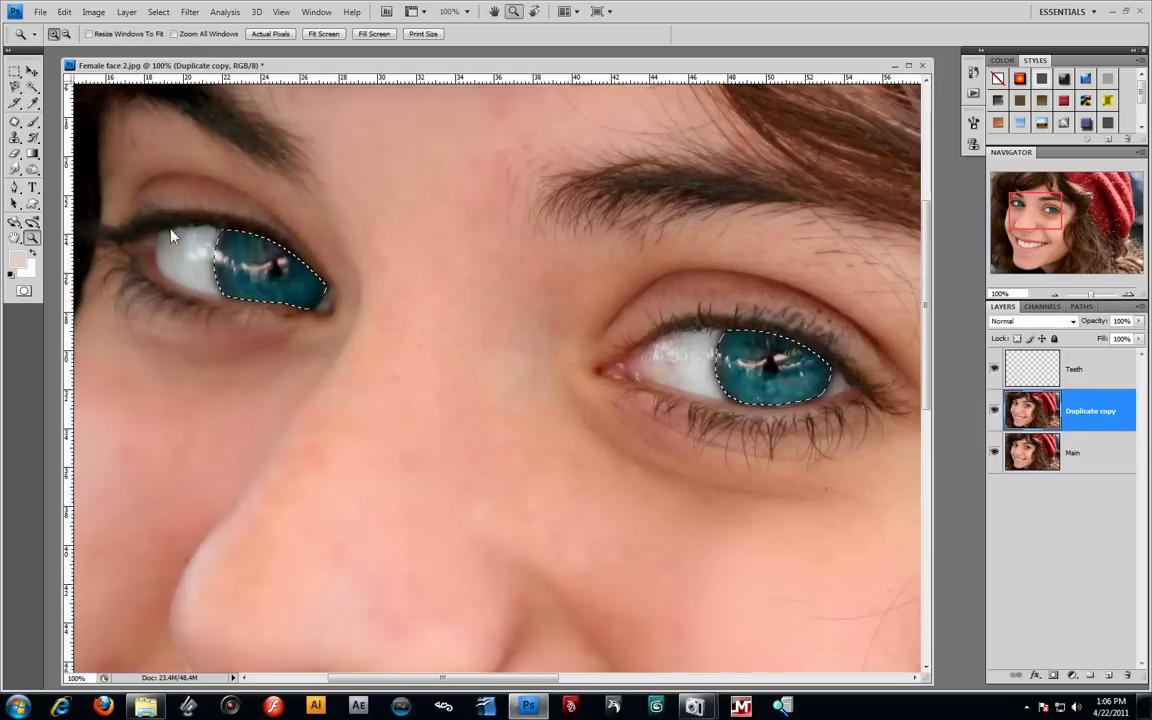
Deselect the recoloured irises with a marquee selection tool active
left_click(376, 346, "alt")
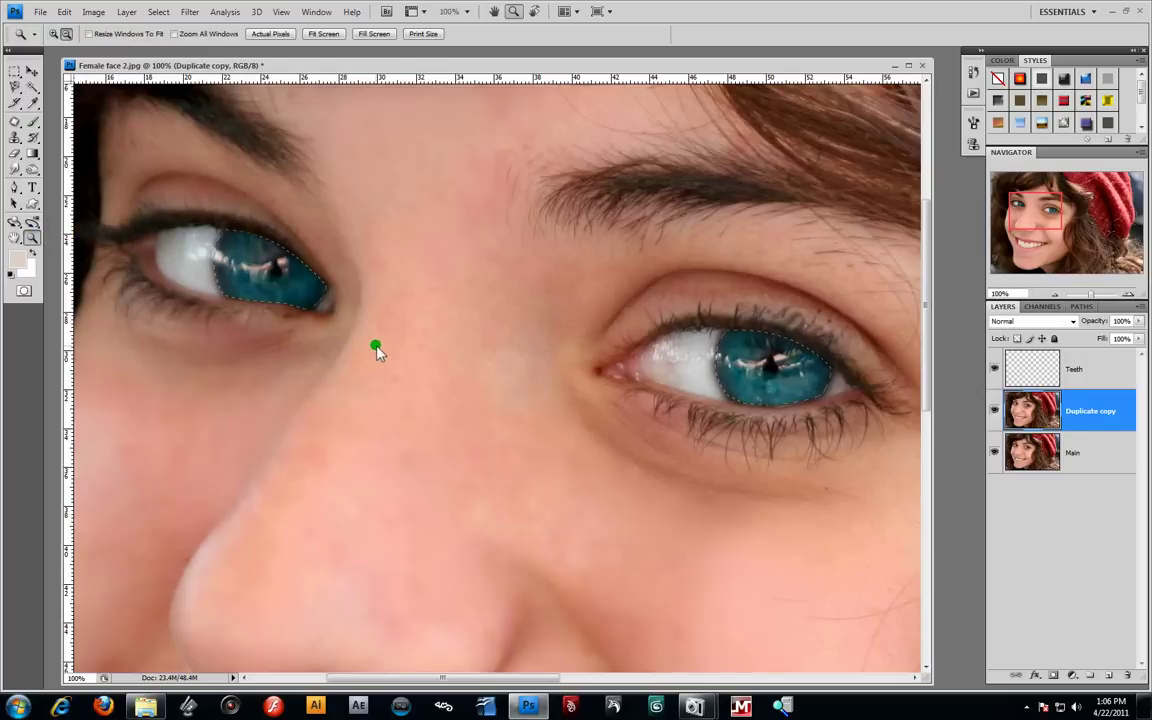
left_click(391, 358, "alt")
left_click(398, 366, "alt")
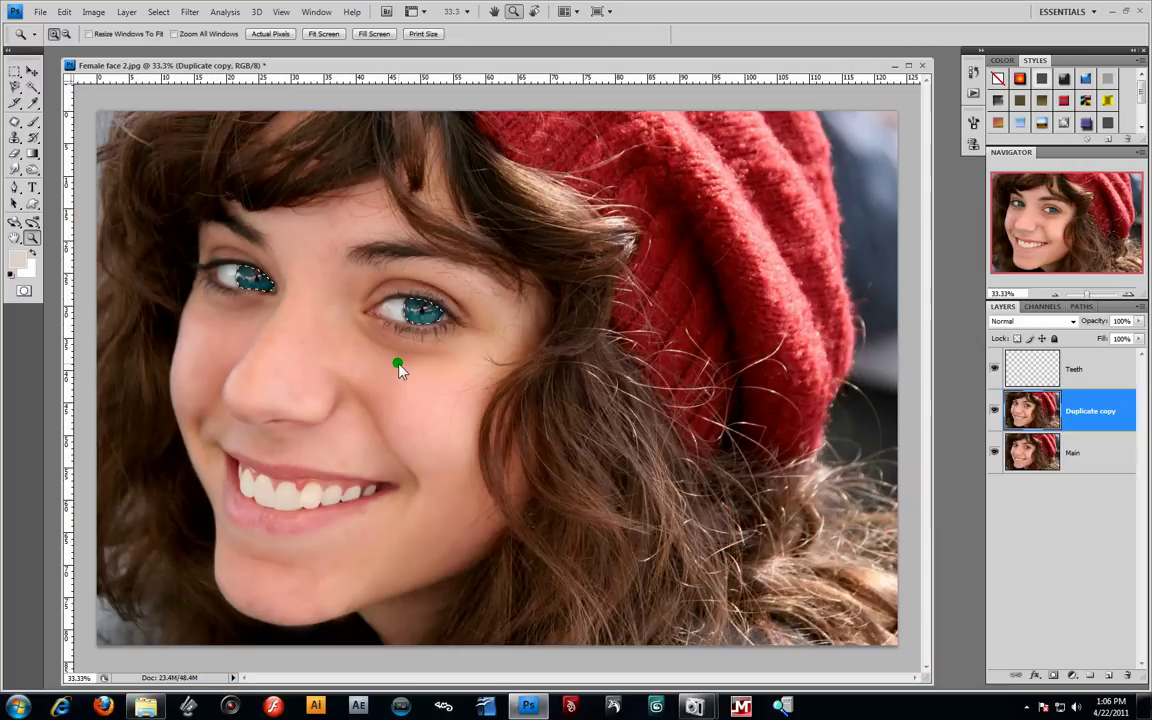
key("m")
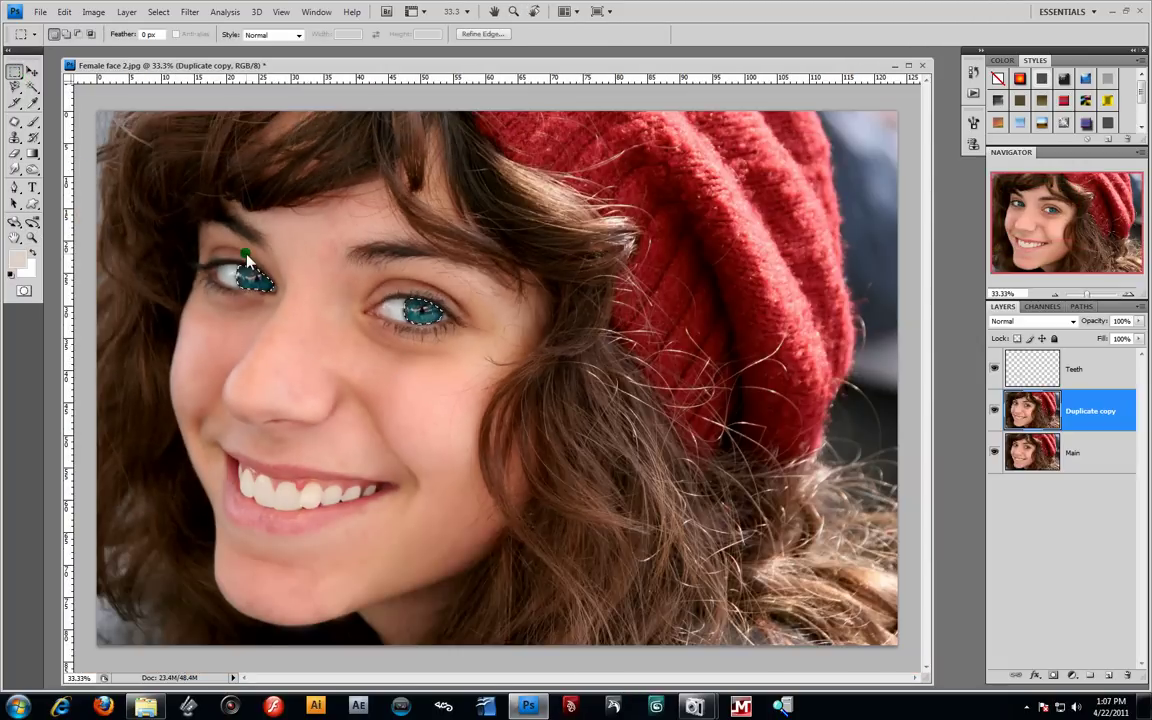
left_click(248, 262)
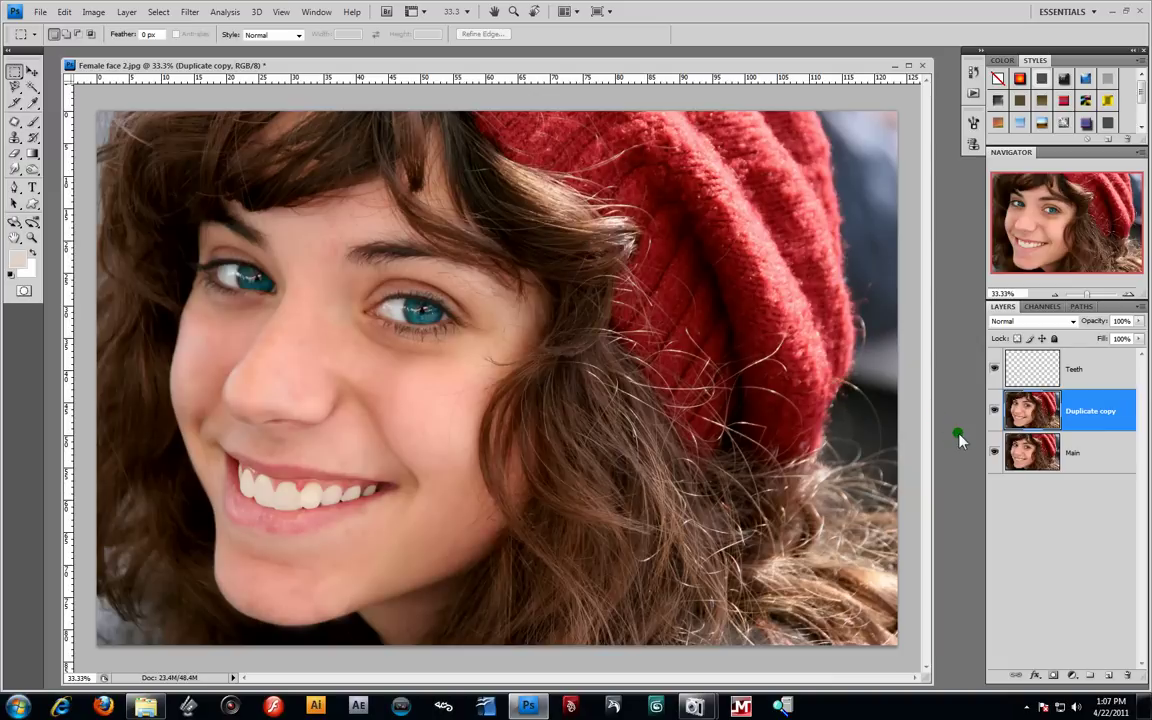
Duplicate the Duplicate copy layer
left_click(1080, 456)
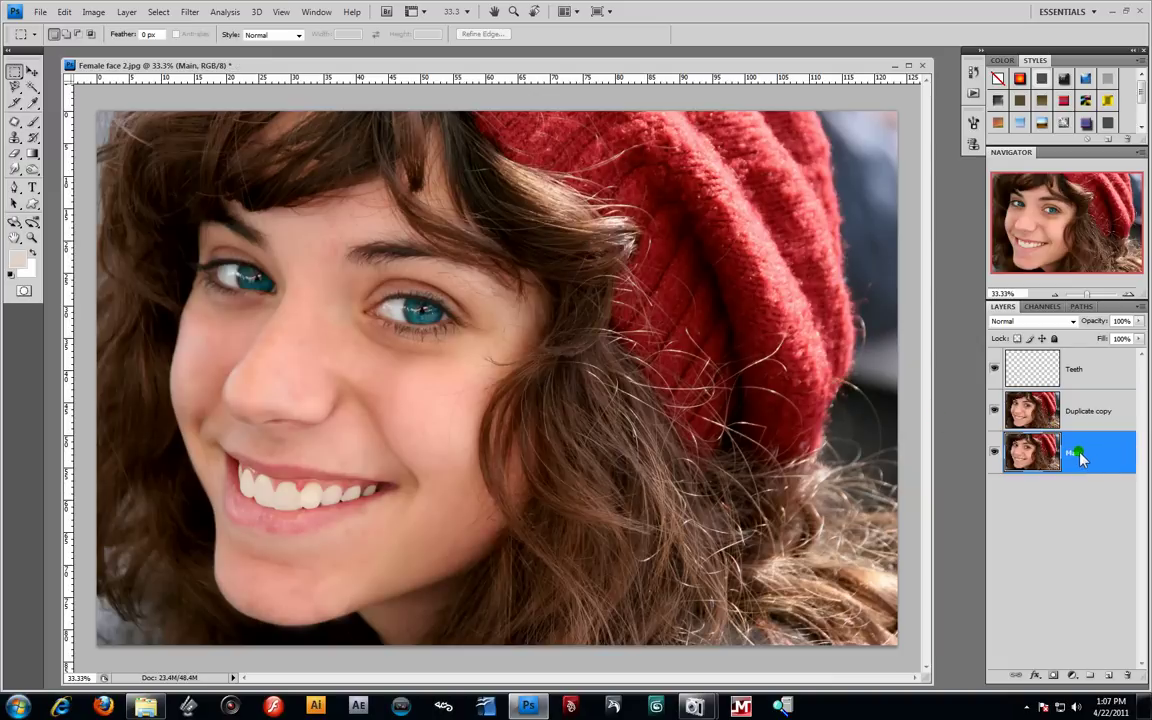
left_click(1084, 424)
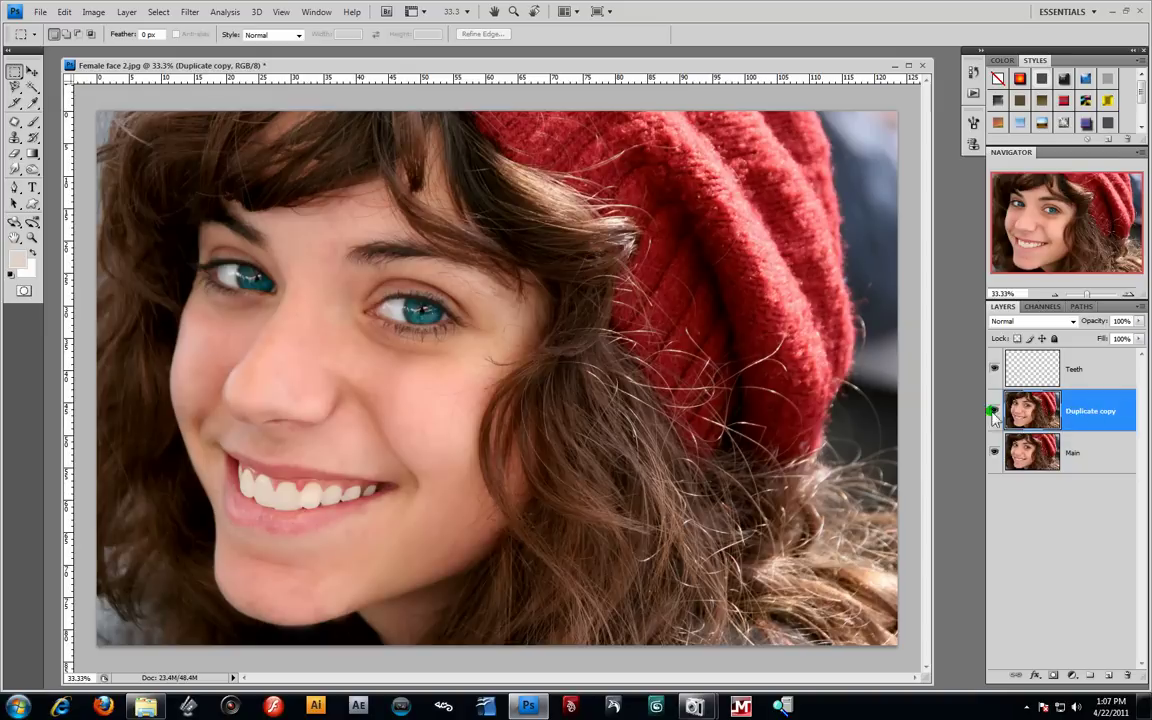
left_click_drag(1100, 415, 1112, 676)
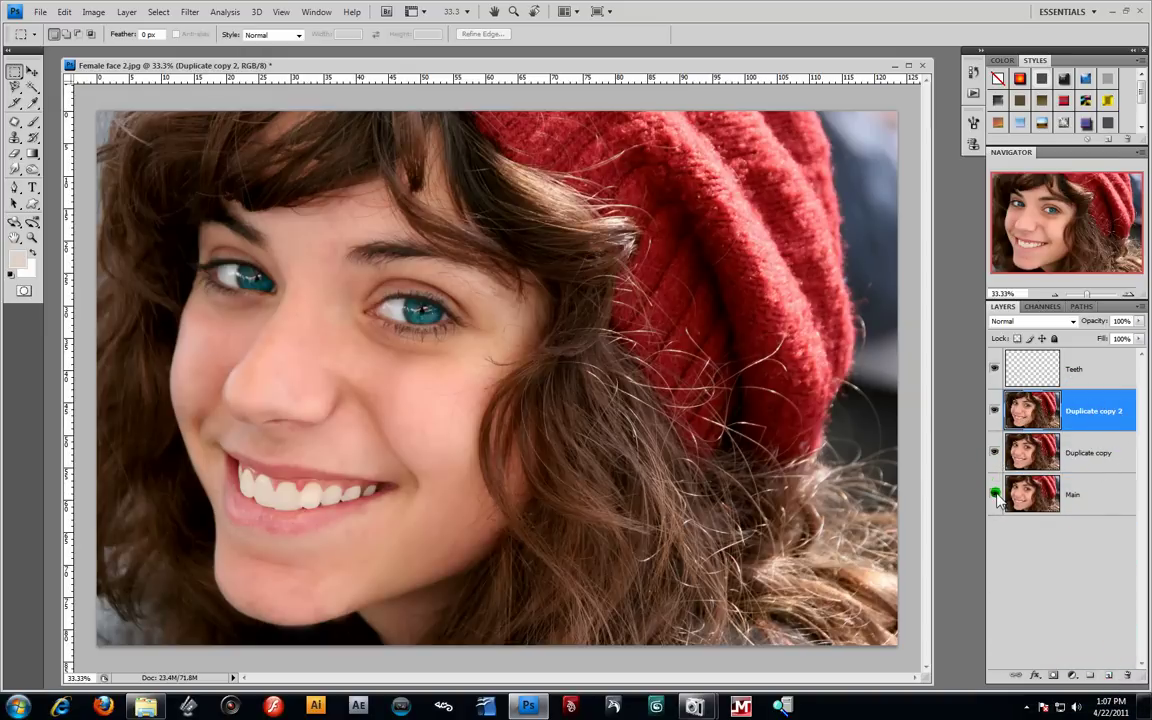
With Duplicate copy 2 hidden, apply a Gaussian Blur to the Duplicate copy layer that softens the whole portrait
left_click(1100, 456)
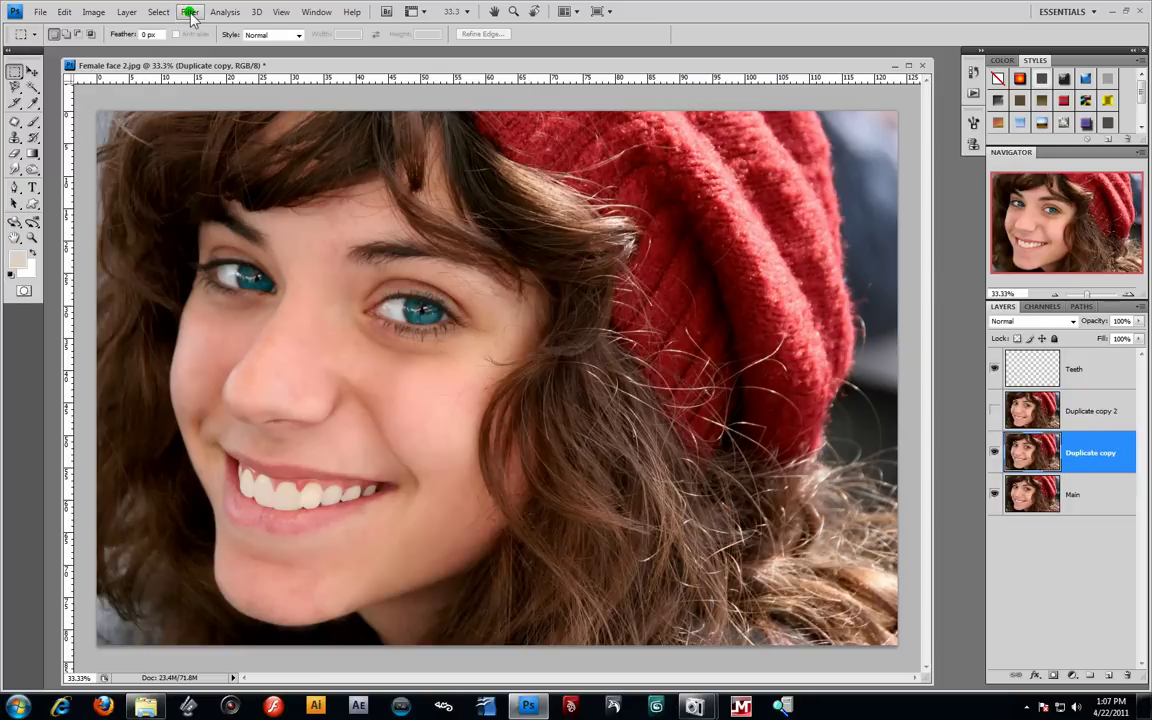
left_click(189, 12)
mouse_move(127, 133)
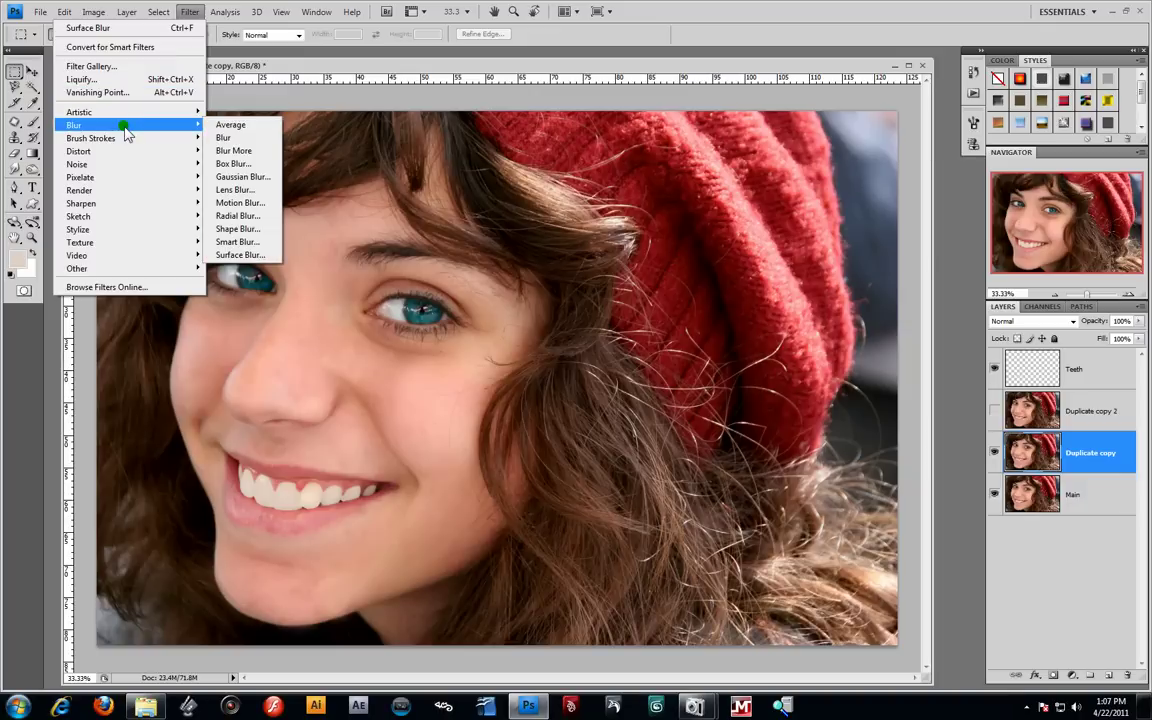
left_click(242, 184)
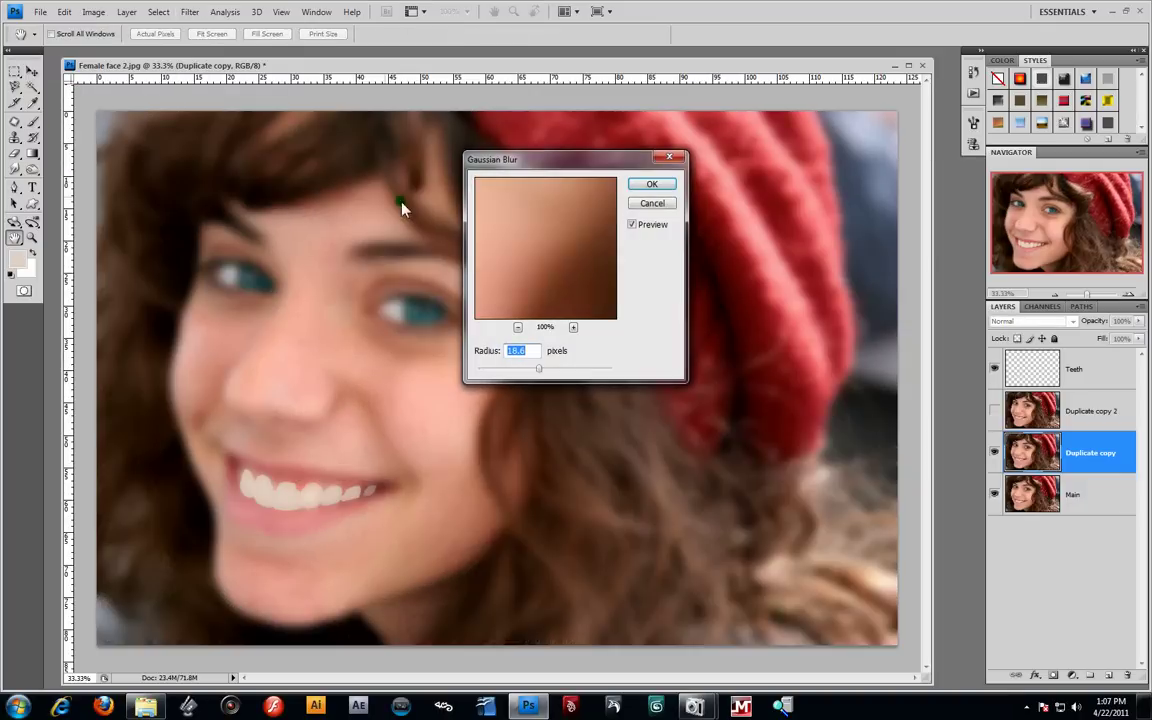
mouse_move(528, 369)
left_mouse_down()
mouse_move(575, 376)
mouse_move(532, 370)
left_mouse_up()
left_click(667, 186)
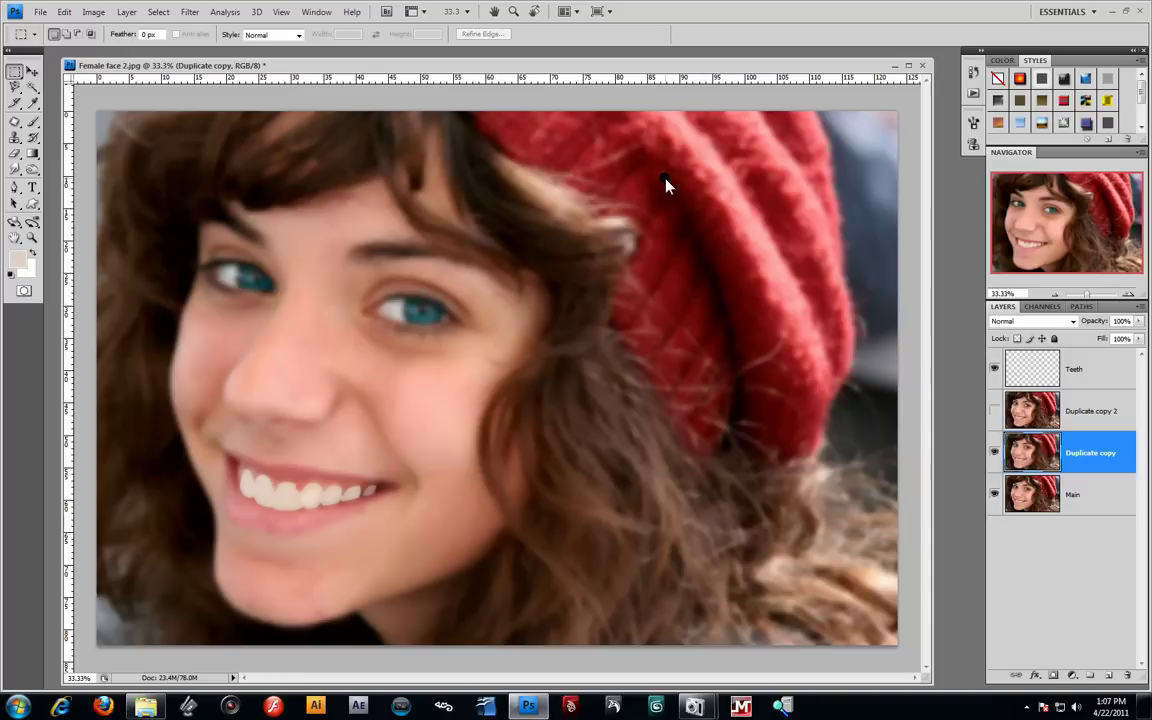
Toggle the Duplicate copy 2 layer to compare the sharp and blurred versions, leaving it shown
left_click(996, 411)
left_click(996, 411)
left_click(996, 411)
left_click(996, 411)
left_click(996, 411)
left_click(996, 411)
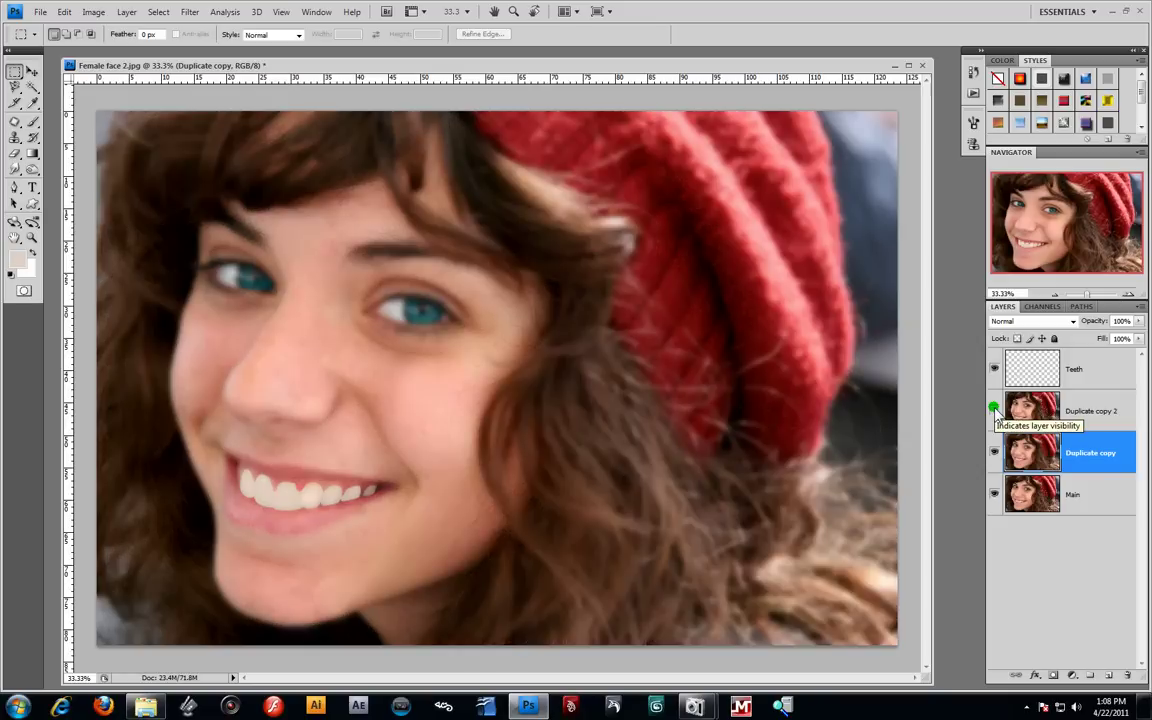
left_click(996, 411)
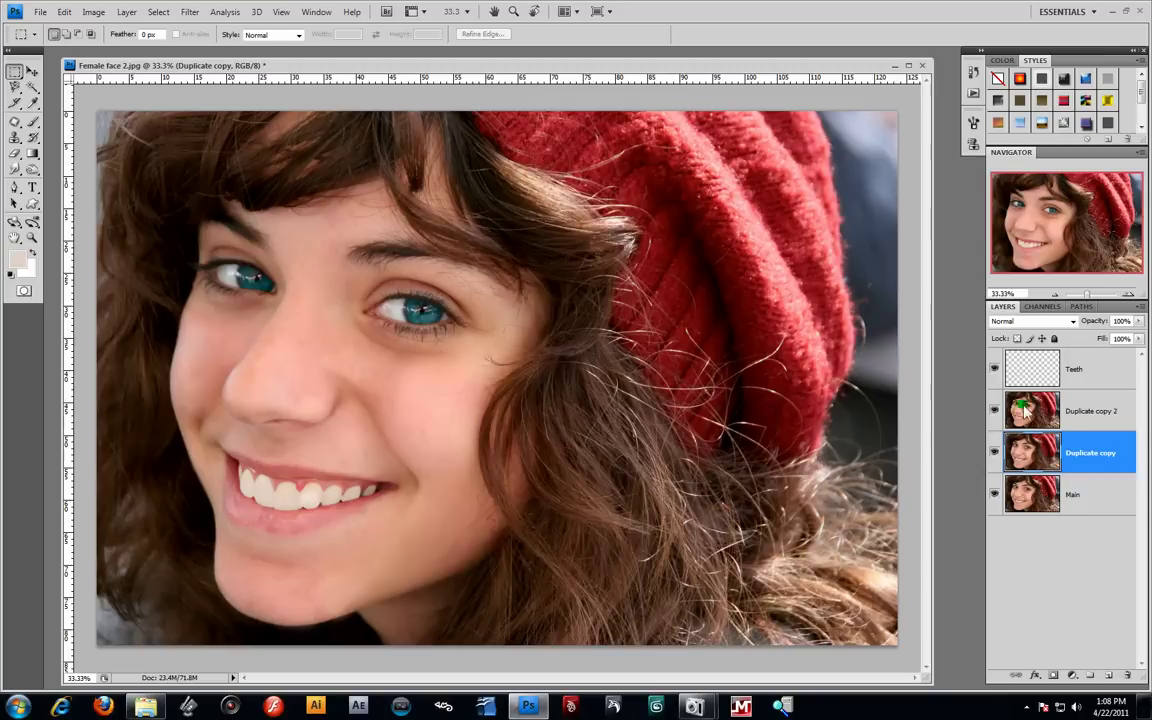
Rename the blurred Duplicate copy layer as Blur
left_click(1085, 415)
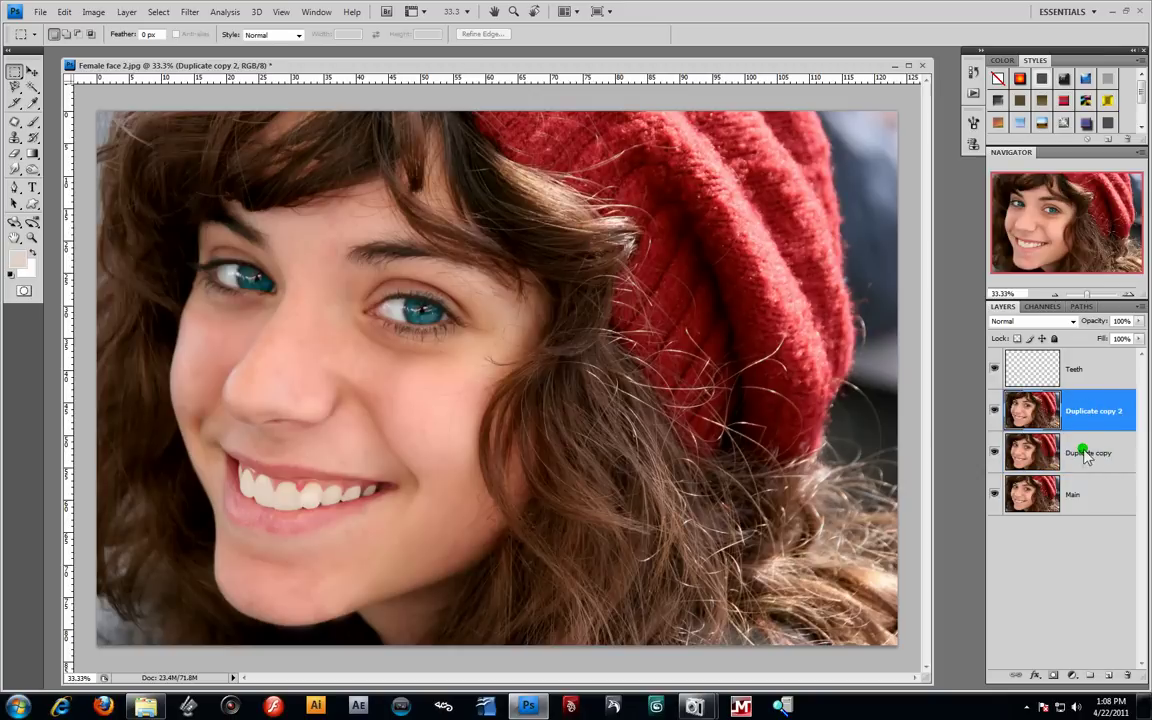
double_click(1085, 455)
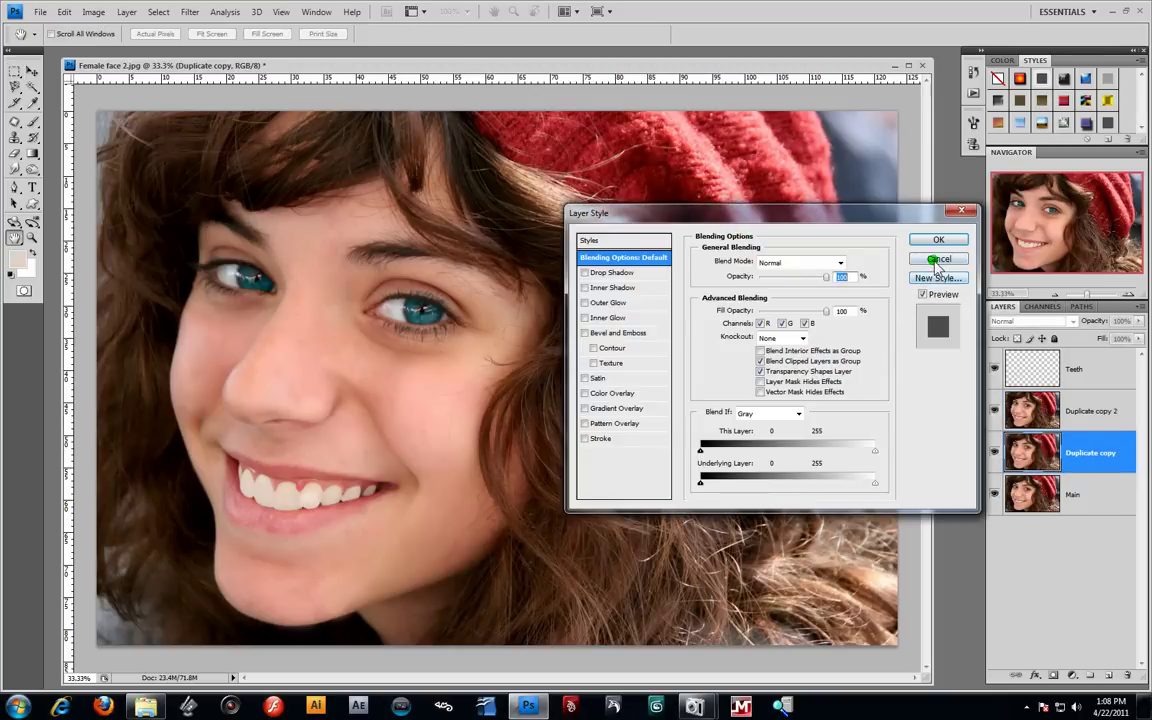
left_click(935, 260)
double_click(1090, 455)
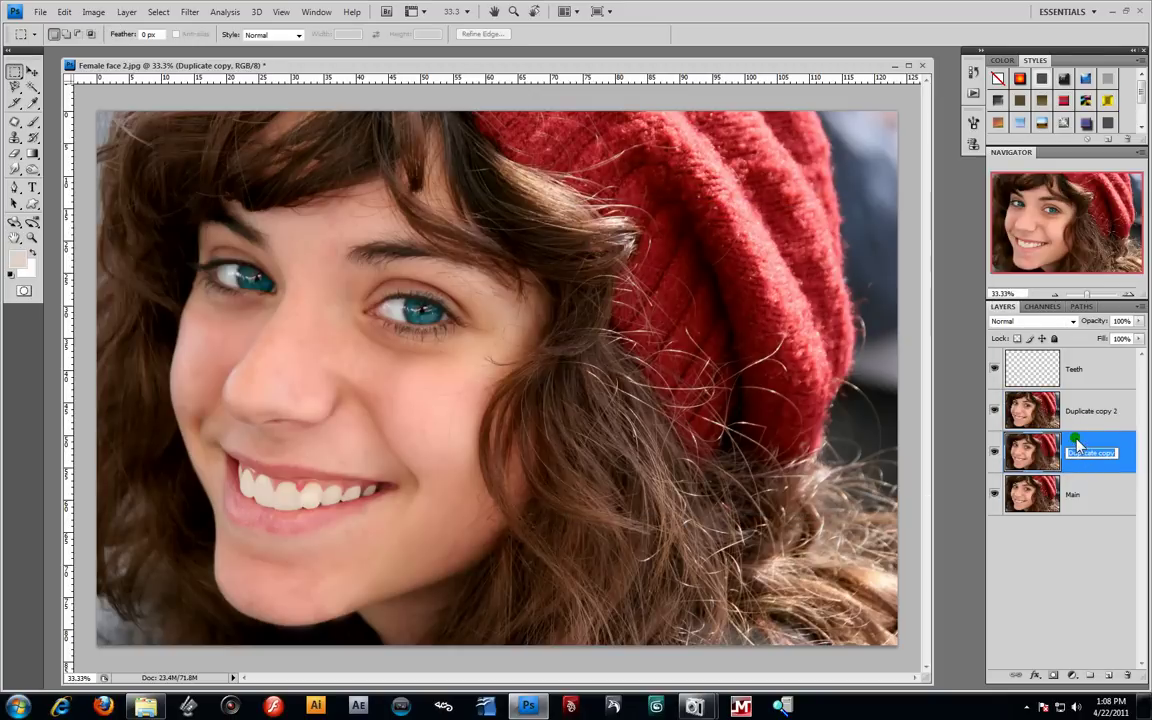
type("Blur")
key("Return")
Add a layer mask to Duplicate copy 2 and paint black at 88% opacity over the hat, background and outer hair
left_click(1085, 414)
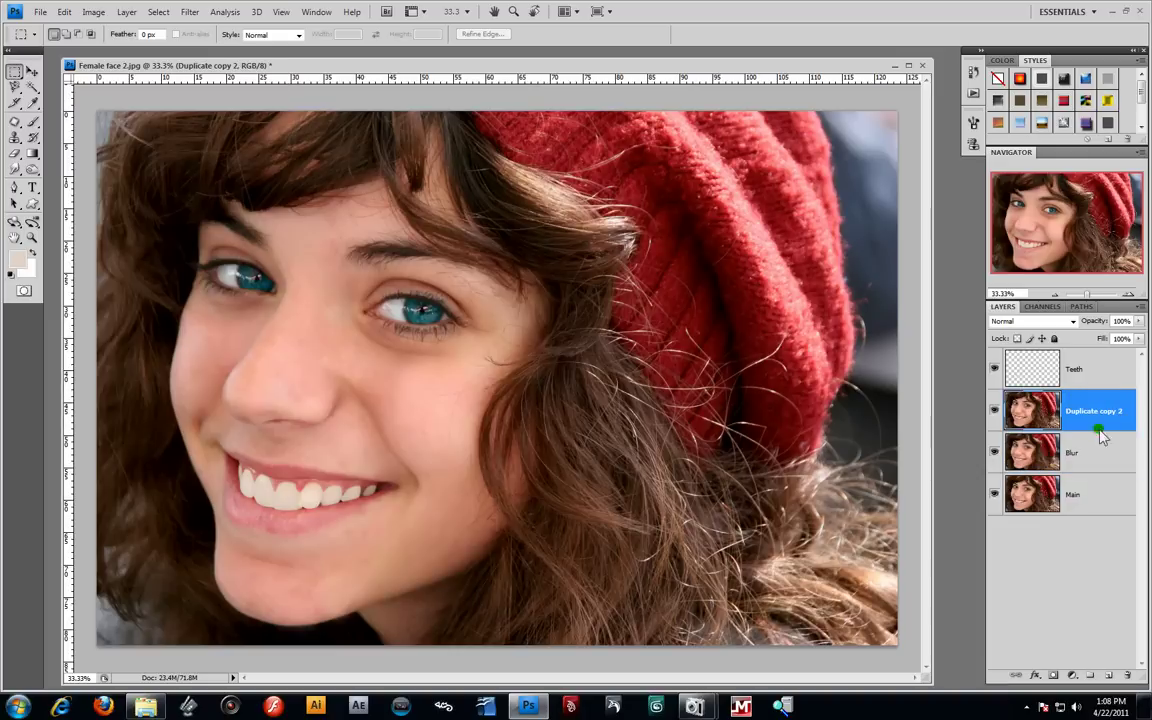
left_click(1053, 676)
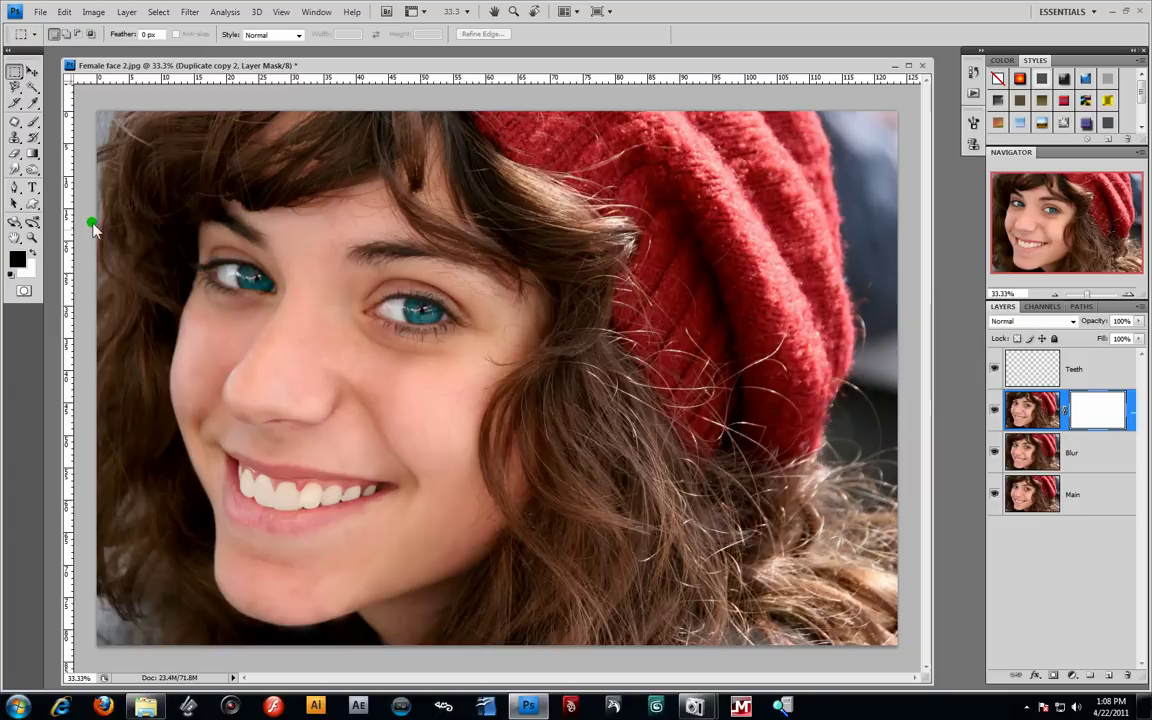
left_click(33, 124)
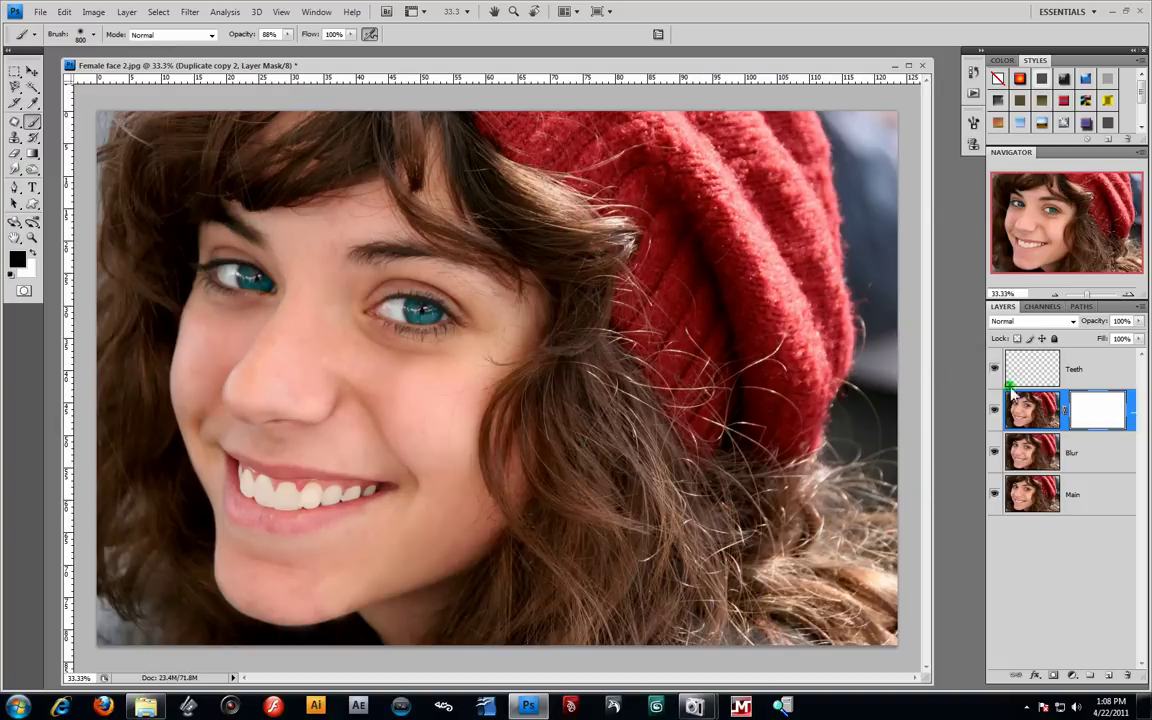
mouse_move(563, 150)
left_mouse_down()
mouse_move(690, 120)
mouse_move(773, 170)
mouse_move(893, 182)
mouse_move(888, 498)
mouse_move(859, 518)
mouse_move(660, 178)
left_mouse_up()
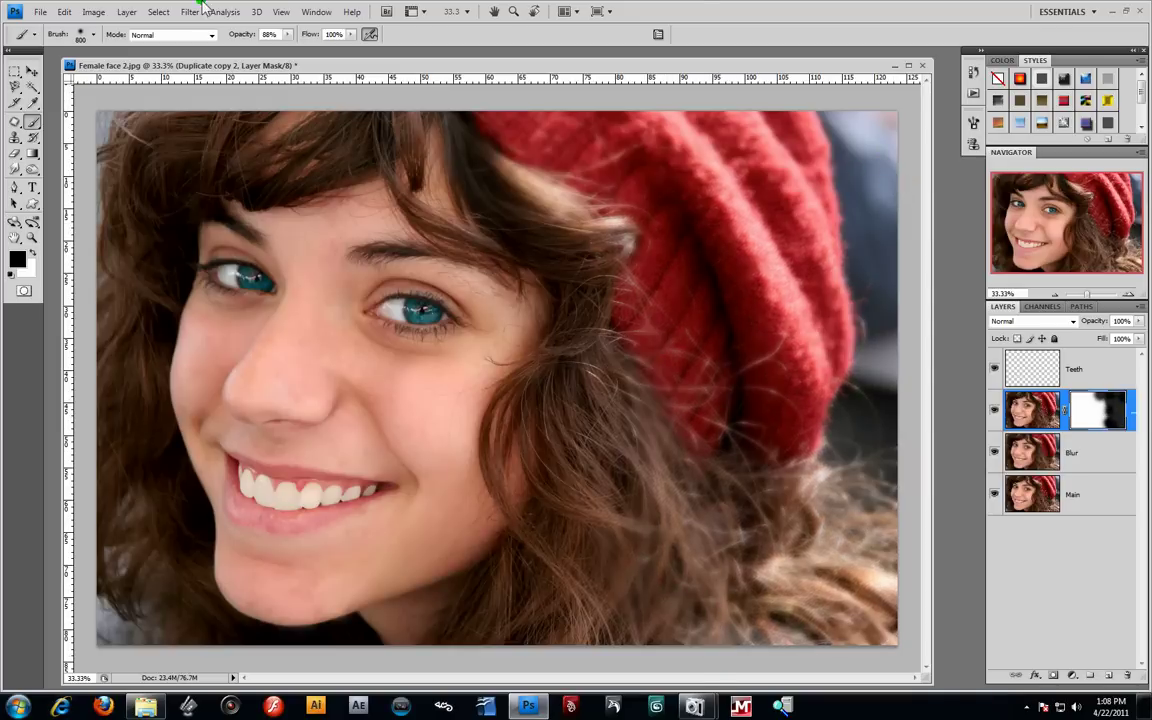
Set the brush opacity to 51% and paint the mask down the hair between the hat and the cheek
left_click(287, 34)
left_click_drag(285, 46, 263, 46)
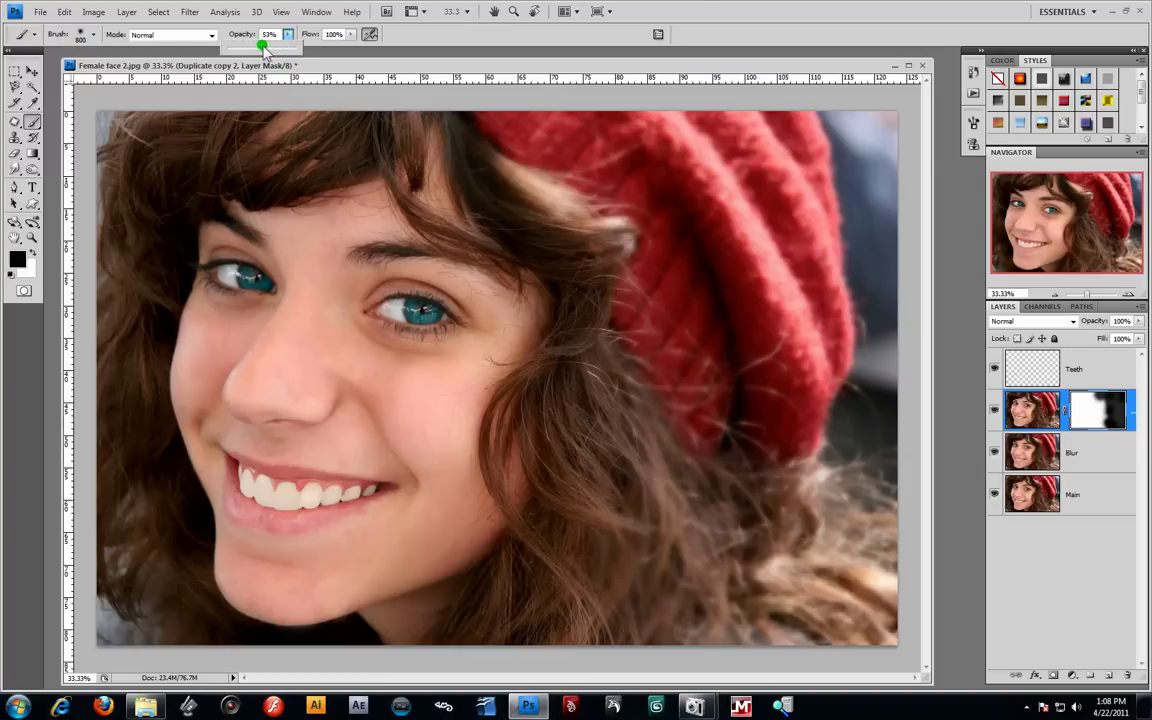
mouse_move(642, 267)
left_mouse_down()
mouse_move(647, 378)
mouse_move(621, 663)
mouse_move(476, 619)
left_mouse_up()
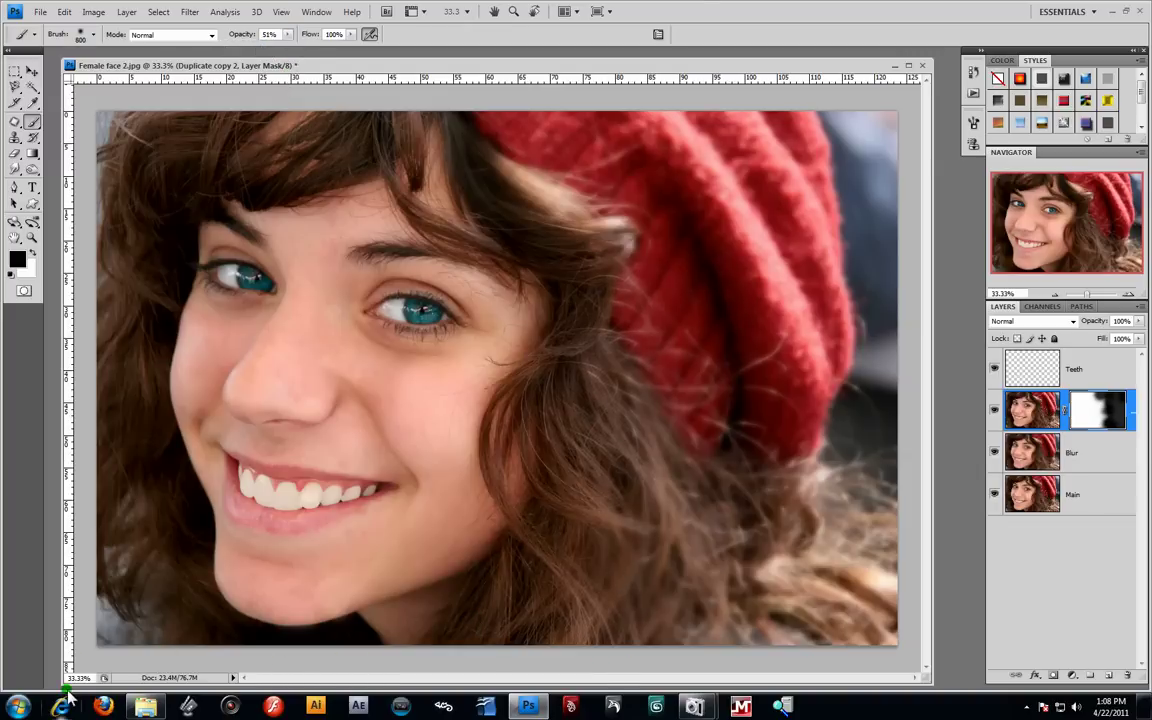
Enlarge the brush and paint the mask over the hair on the other side, the lower hair, the fringe and the hat
key("bracketright")
key("bracketright")
mouse_move(59, 494)
left_mouse_down()
mouse_move(38, 400)
mouse_move(75, 273)
mouse_move(85, 304)
mouse_move(85, 191)
mouse_move(220, 117)
left_mouse_up()
mouse_move(205, 72)
left_mouse_down()
mouse_move(20, 292)
mouse_move(52, 421)
mouse_move(190, 562)
left_mouse_up()
left_click_drag(277, 472, 192, 366)
mouse_move(789, 640)
left_mouse_down()
mouse_move(873, 646)
mouse_move(864, 662)
mouse_move(862, 647)
mouse_move(594, 616)
left_mouse_up()
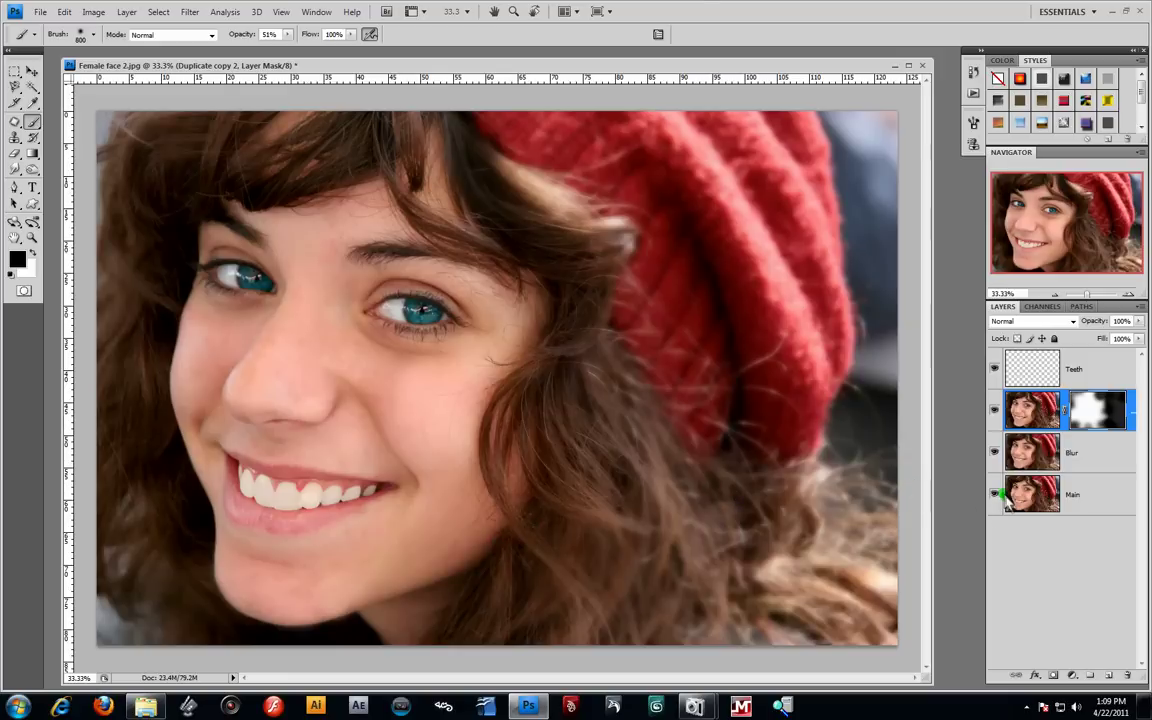
left_click_drag(453, 132, 376, 119)
mouse_move(612, 177)
left_mouse_down()
mouse_move(766, 230)
mouse_move(784, 364)
left_mouse_up()
Select the masked Duplicate copy 2 layer together with the Blur layer
left_click(1132, 414)
left_click(1125, 443)
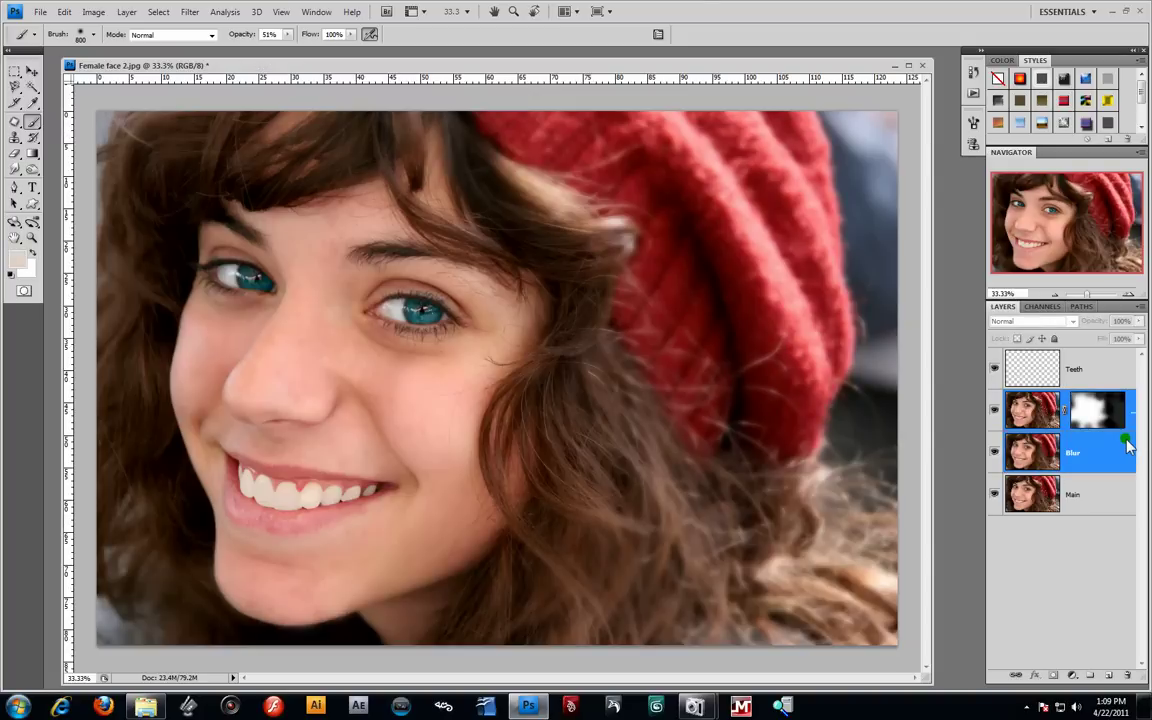
Try merging all visible layers, and undo the merge
right_click(1130, 453)
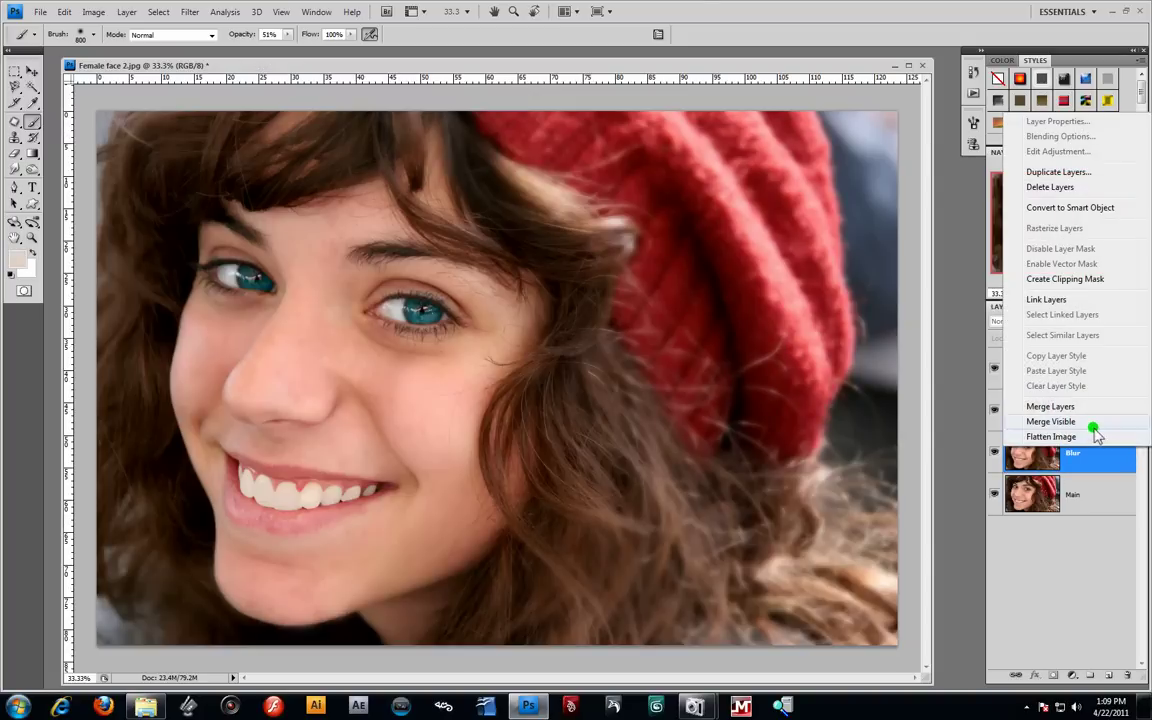
left_click(1091, 423)
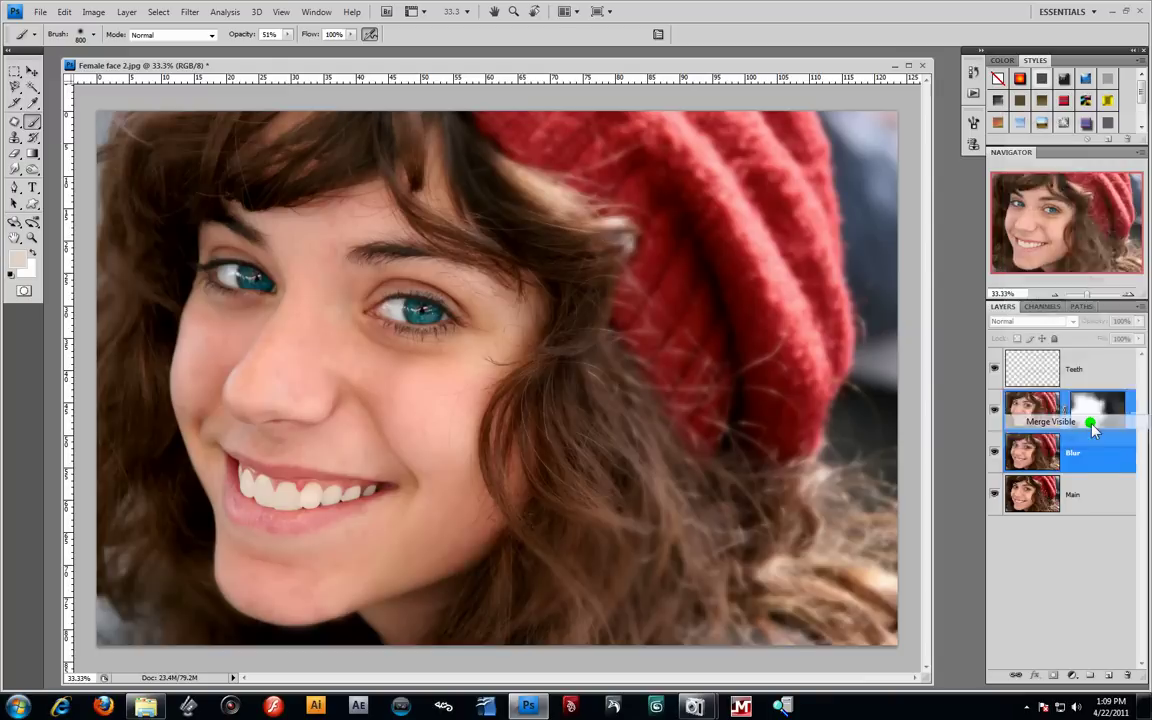
key("ctrl+z")
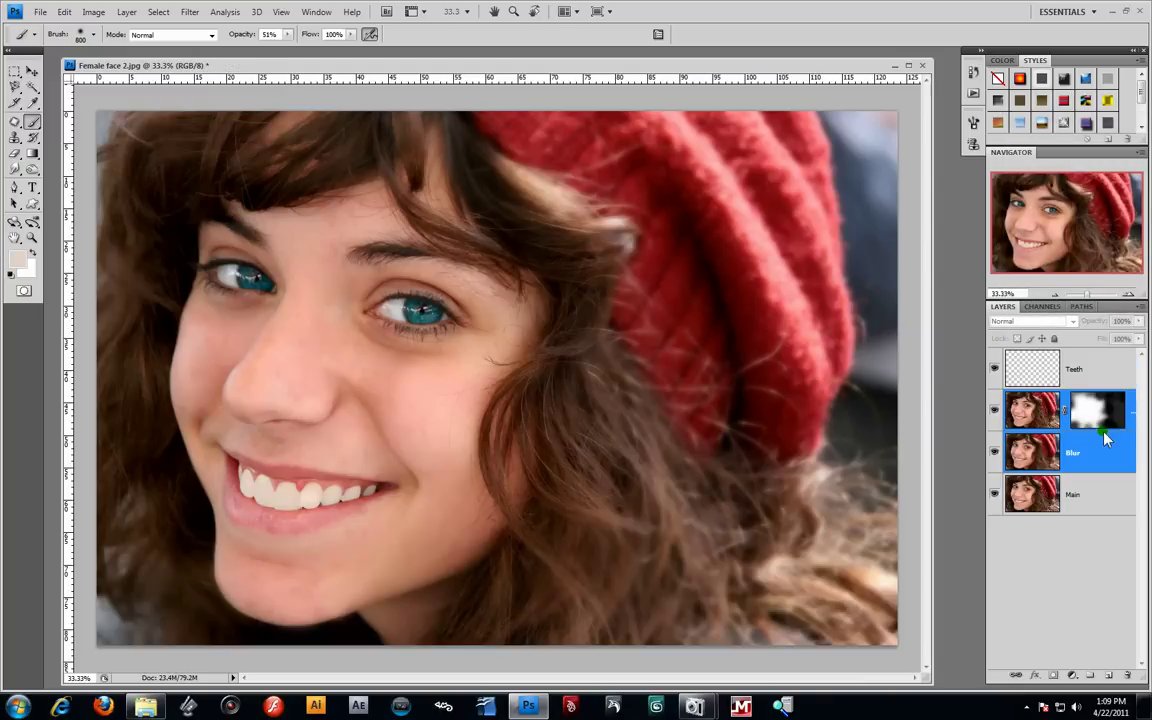
Merge only the selected Duplicate copy 2 and Blur layers
right_click(1108, 442)
left_click(1073, 397)
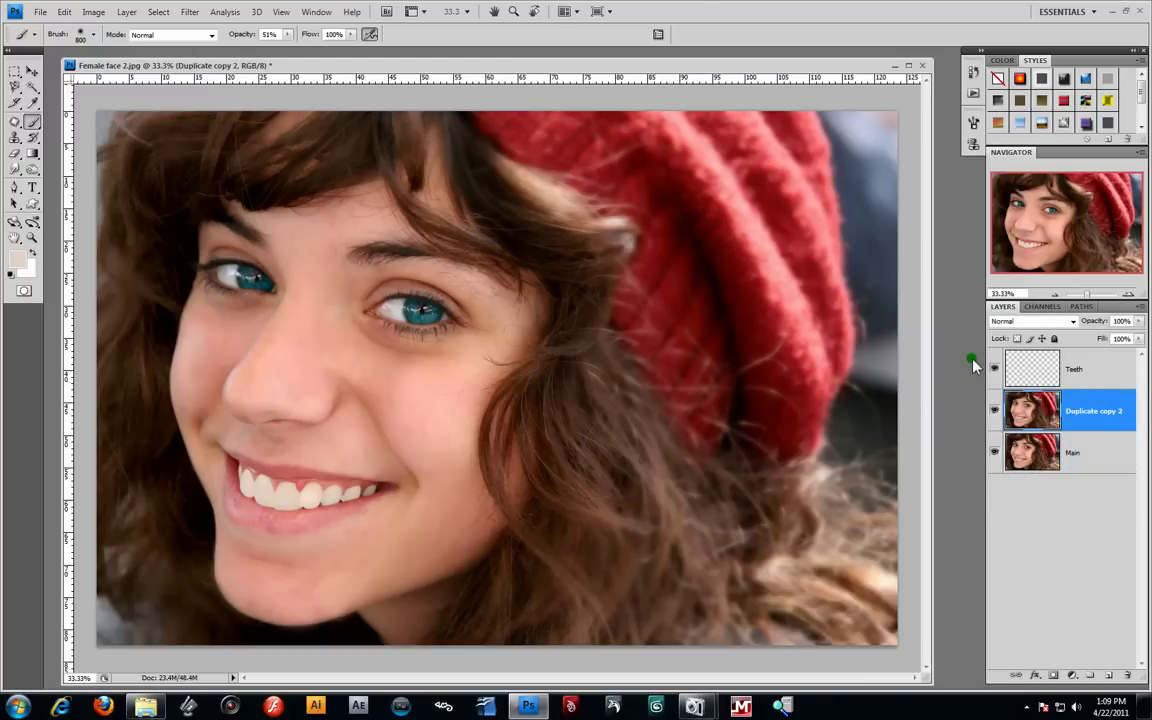
Toggle the merged Duplicate copy 2 layer repeatedly to compare the retouched portrait with the original on the Main layer
left_click(994, 411)
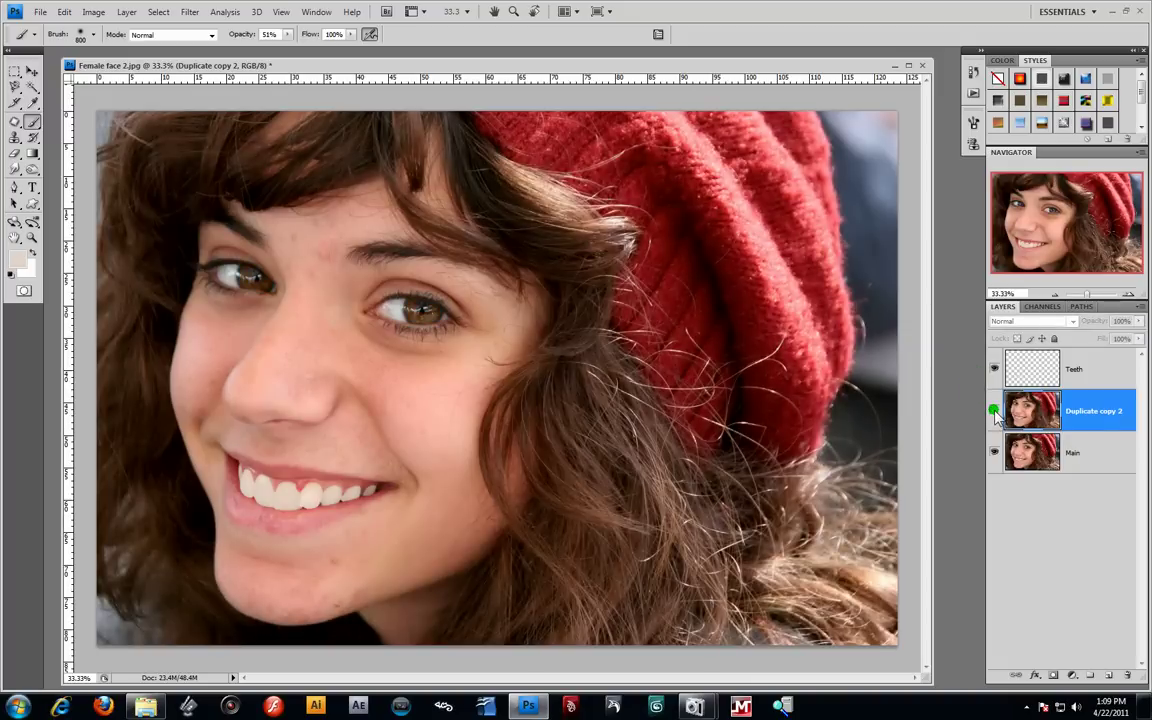
left_click(994, 411)
left_click(994, 411)
left_click(994, 411)
left_click(994, 411)
left_click(994, 411)
left_click(994, 411)
left_click(994, 411)
left_click(994, 411)
left_click(994, 411)
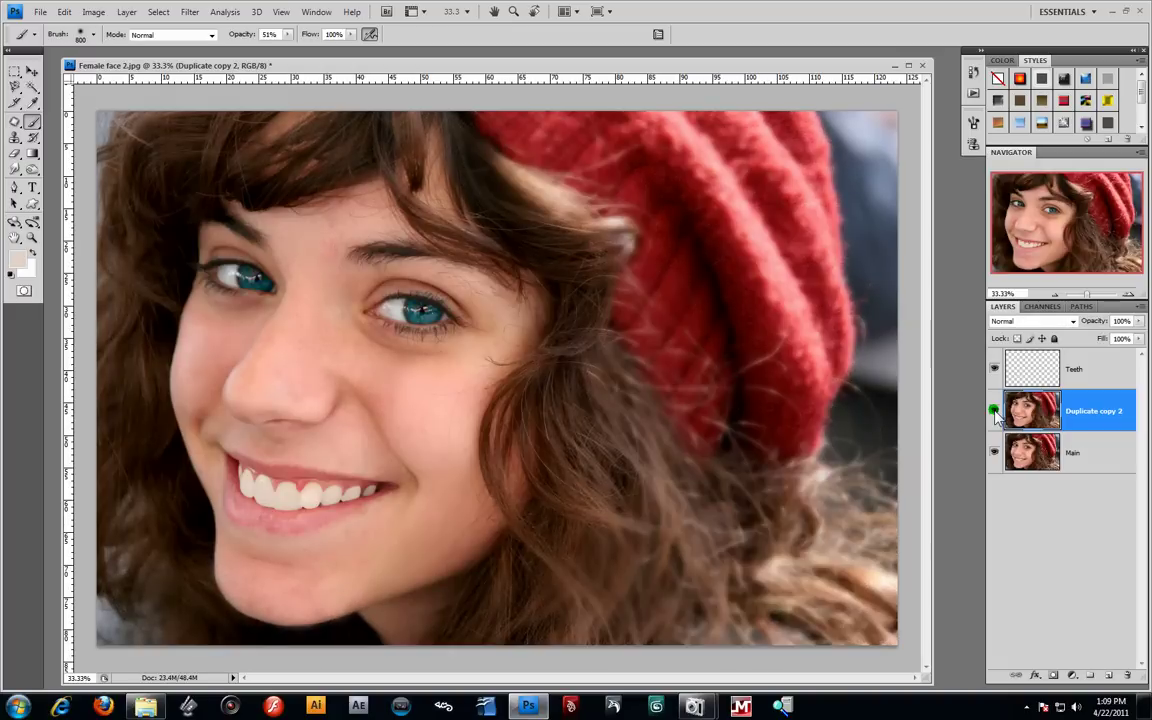
left_click(994, 411)
left_click(994, 411)
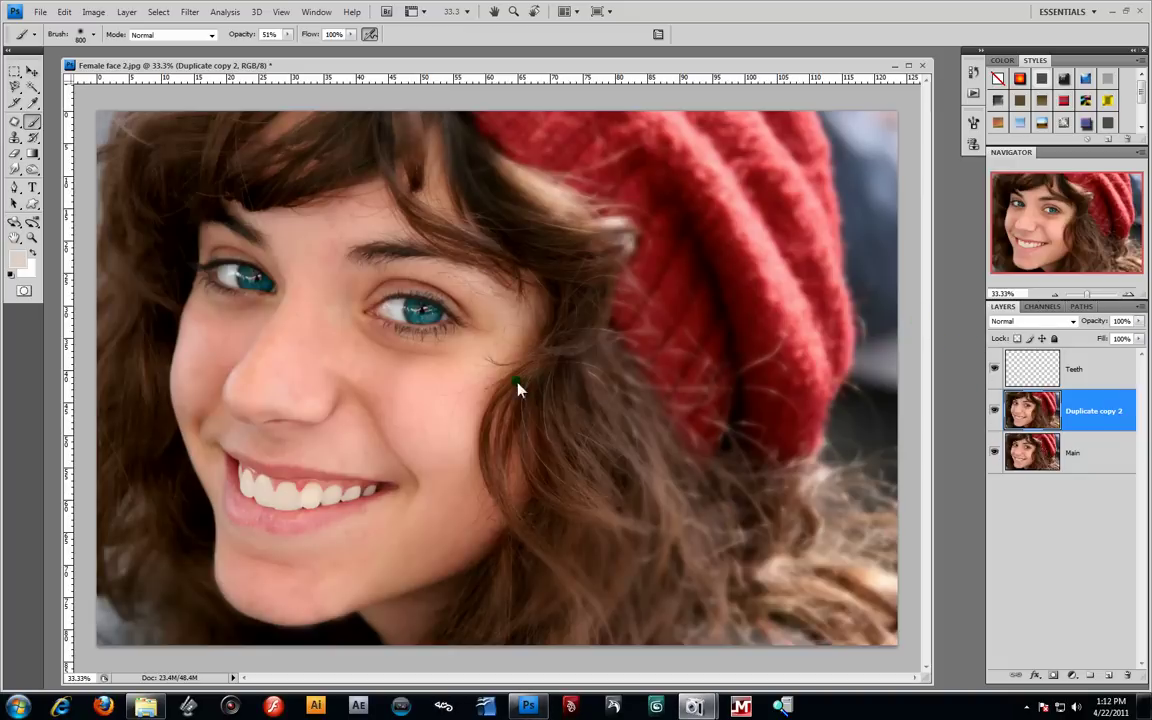
Merge the Teeth layer with Duplicate copy 2, and switch to the Move tool
left_click(1083, 371)
left_click(1122, 406, "shift")
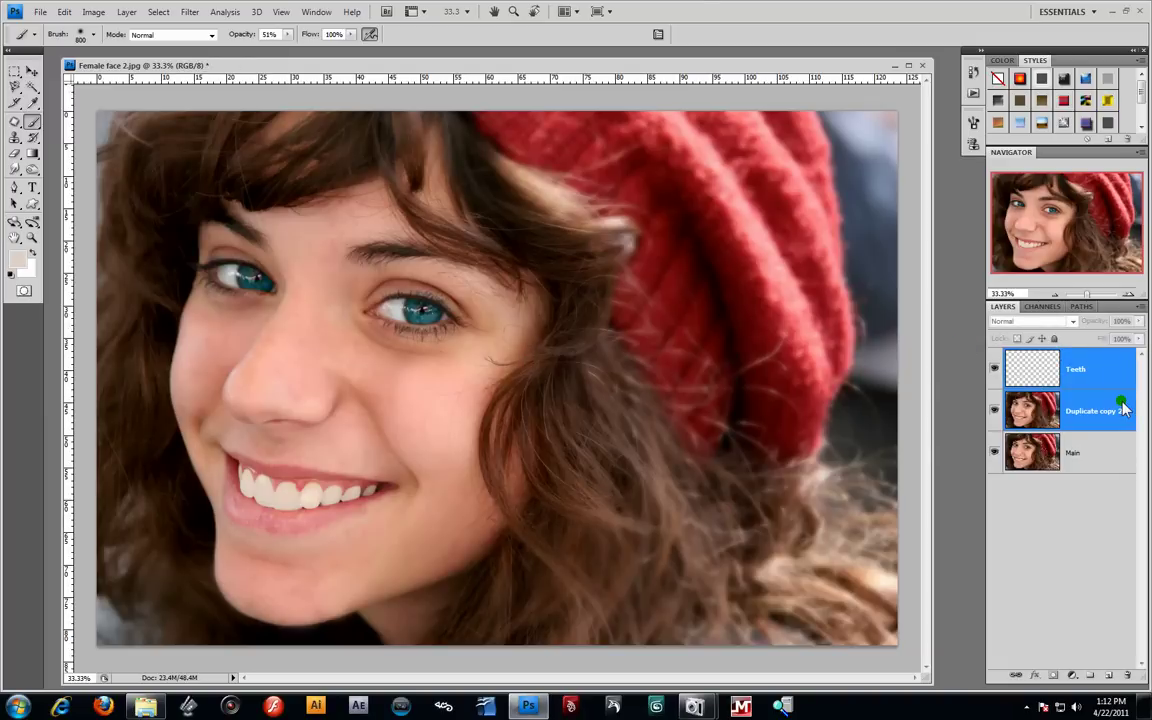
right_click(1122, 409)
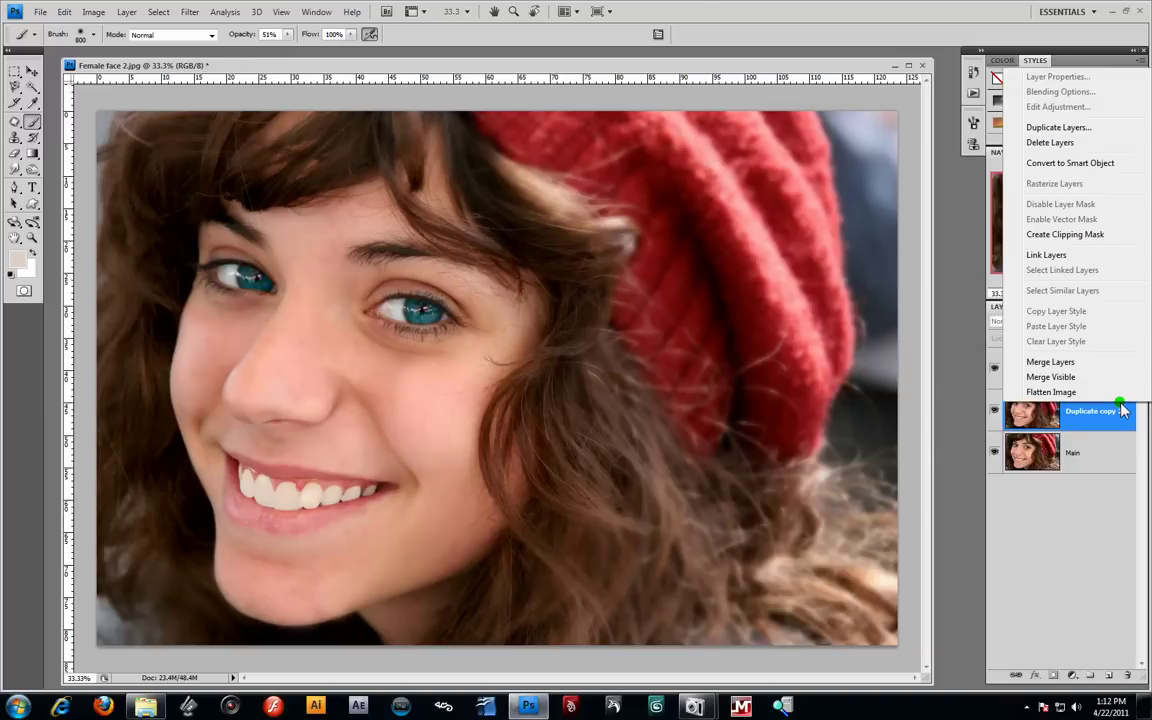
left_click(1080, 361)
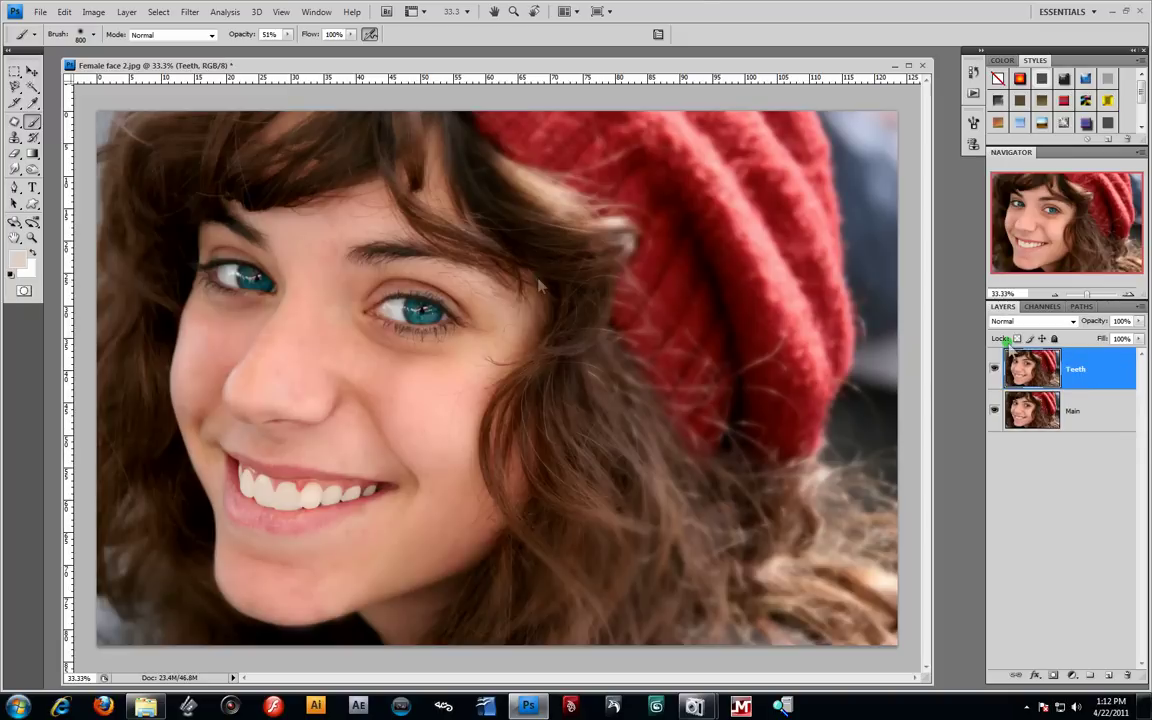
left_click(30, 70)
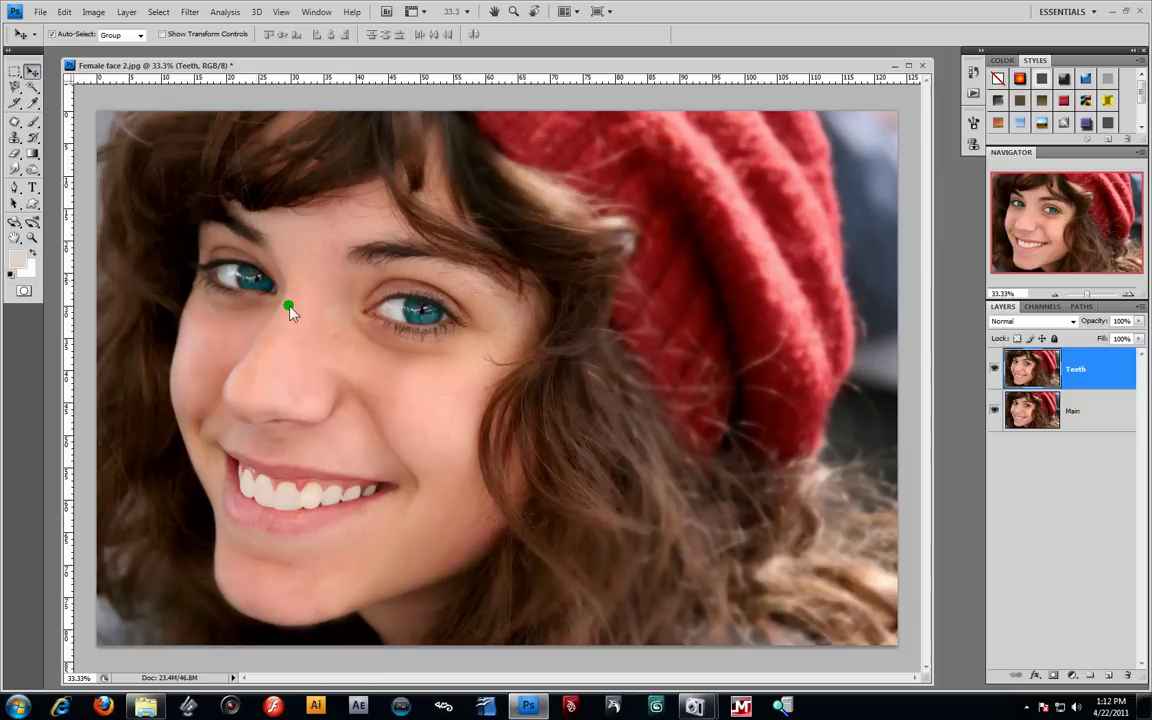
Toggle the Teeth layer's visibility to compare the retouched portrait with the original, with the Brush tool active
left_click(32, 121)
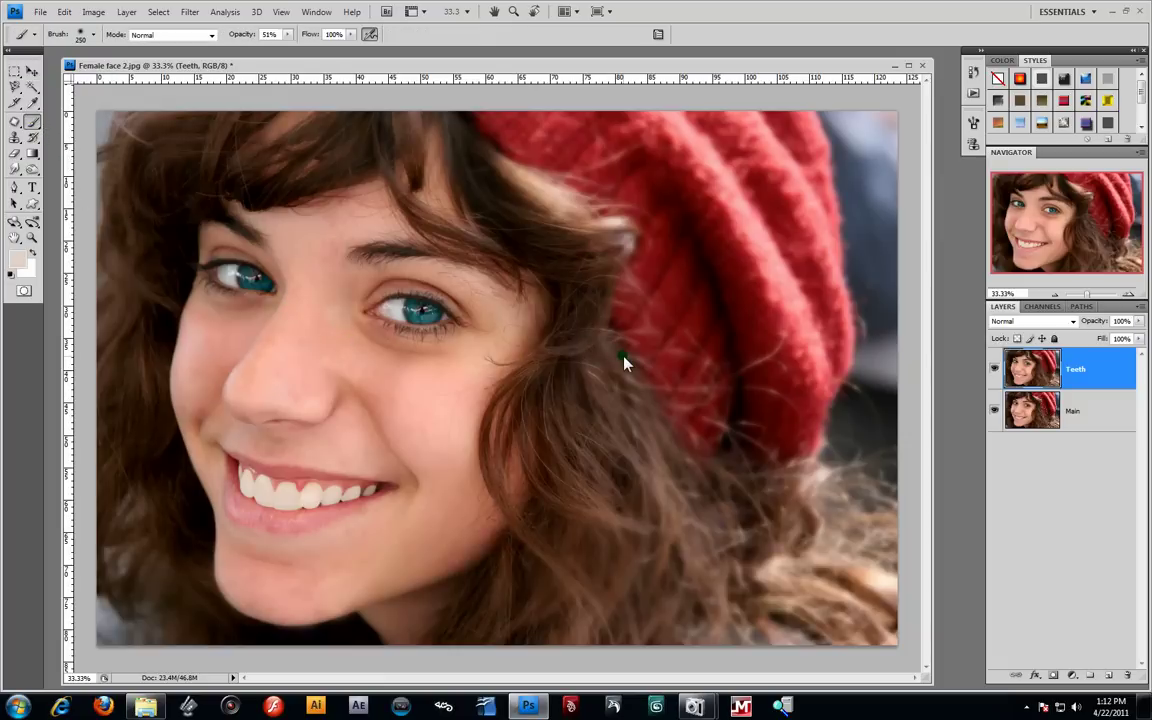
left_click(995, 370)
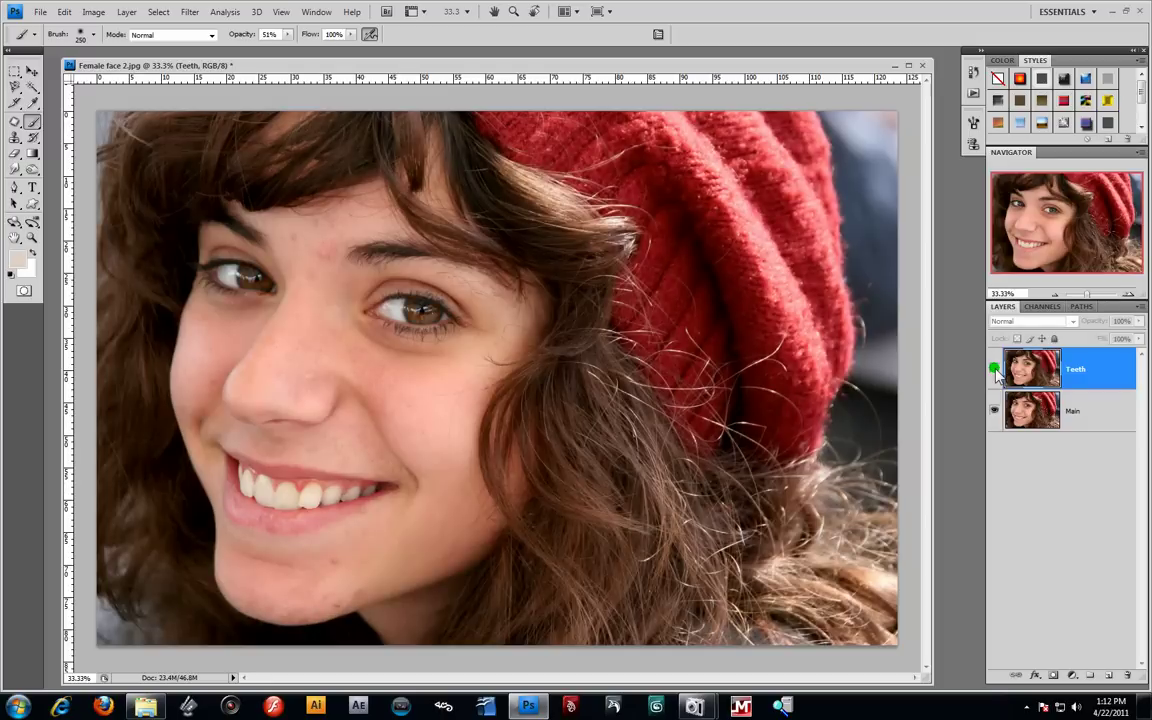
left_click(995, 370)
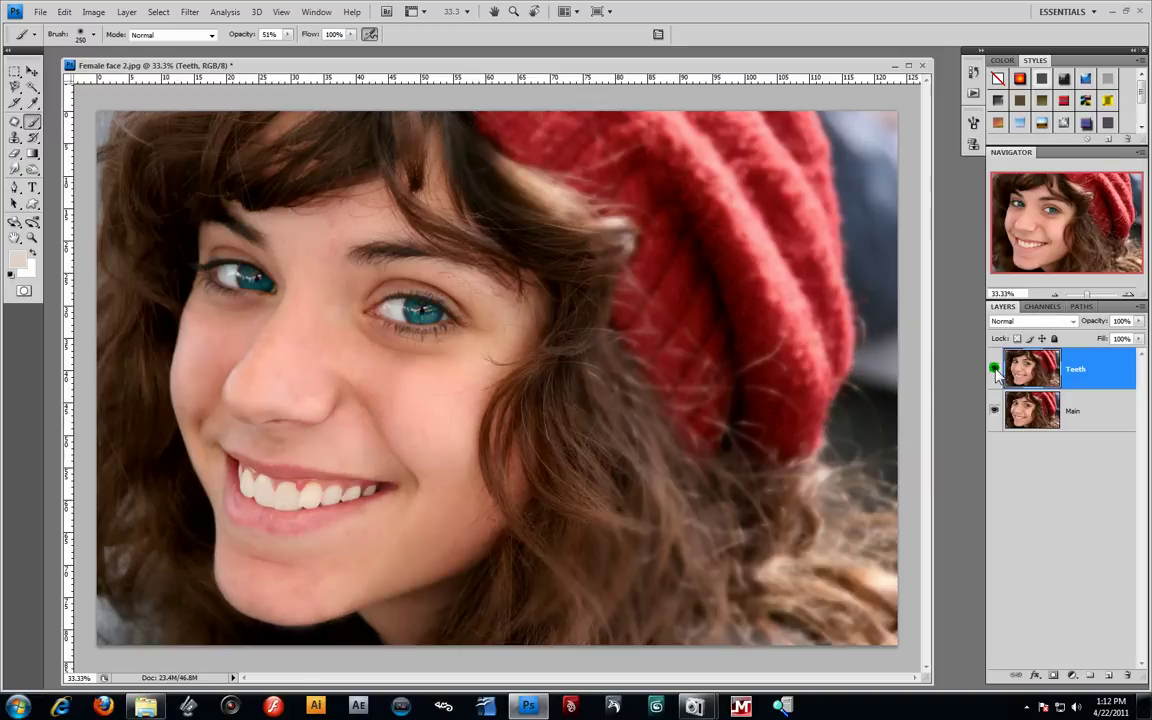
left_click(995, 370)
left_click(995, 370)
left_click_drag(411, 68, 425, 77)
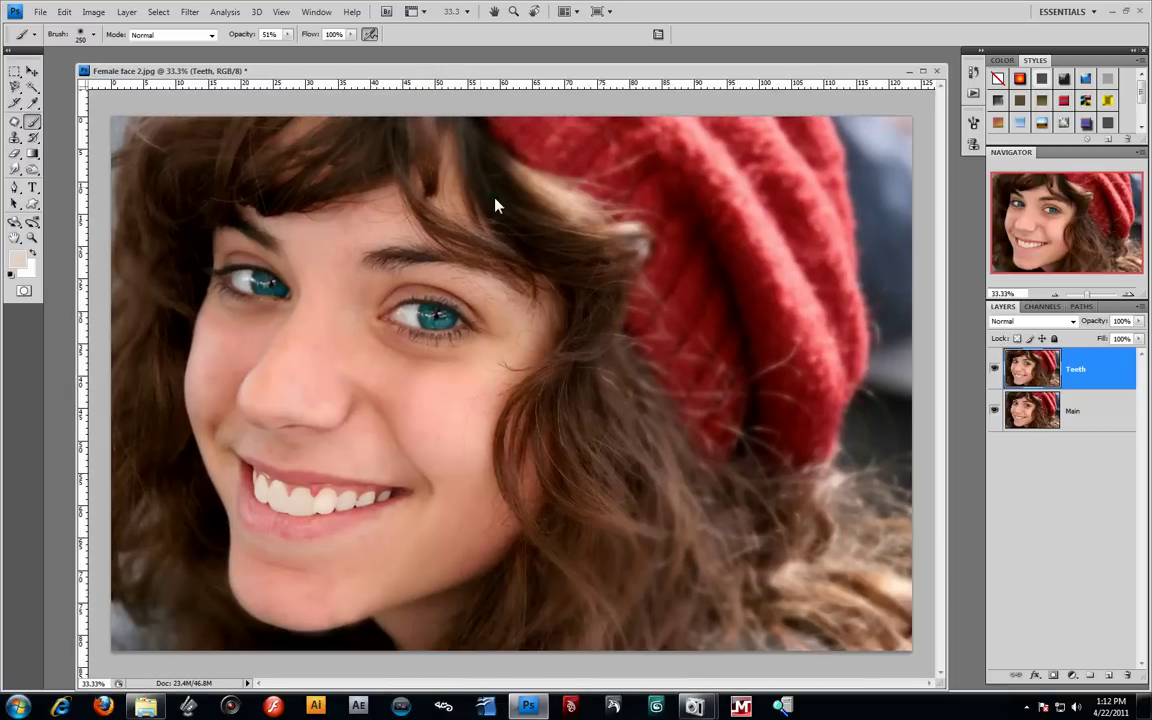
Try a Photo Filter adjustment on the Teeth layer, using Warming Filter (85) at 64% density
left_click(94, 12)
left_click(100, 48)
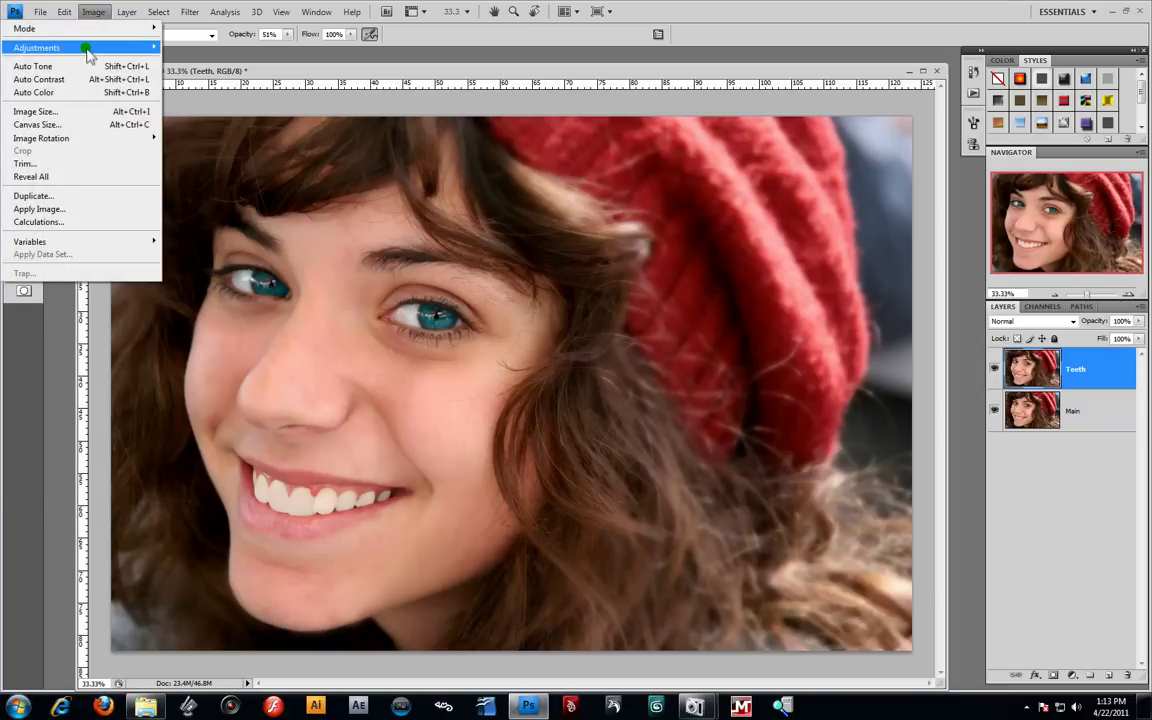
mouse_move(88, 50)
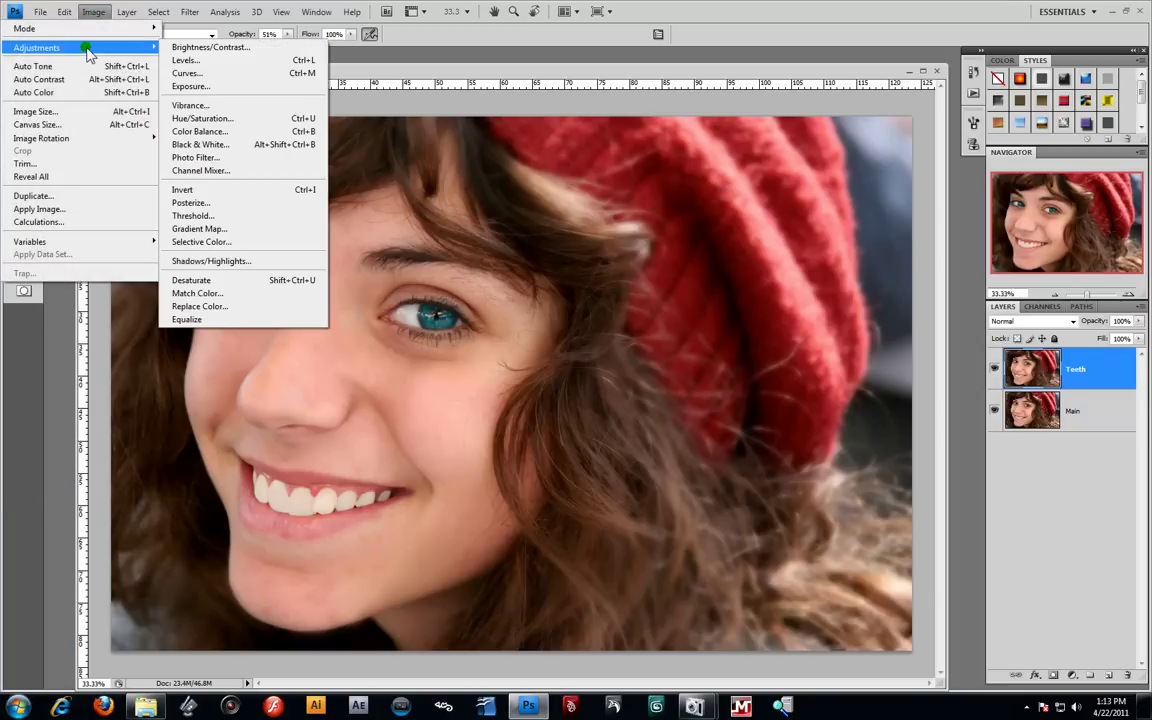
left_click(210, 160)
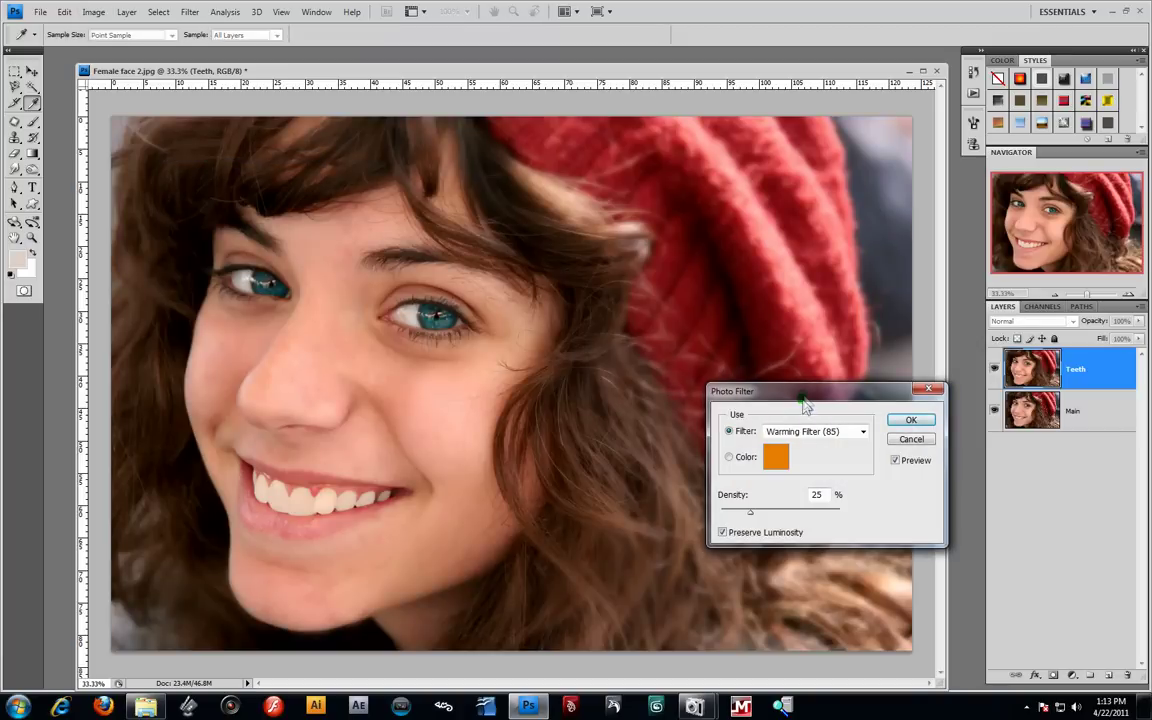
left_click_drag(804, 397, 742, 352)
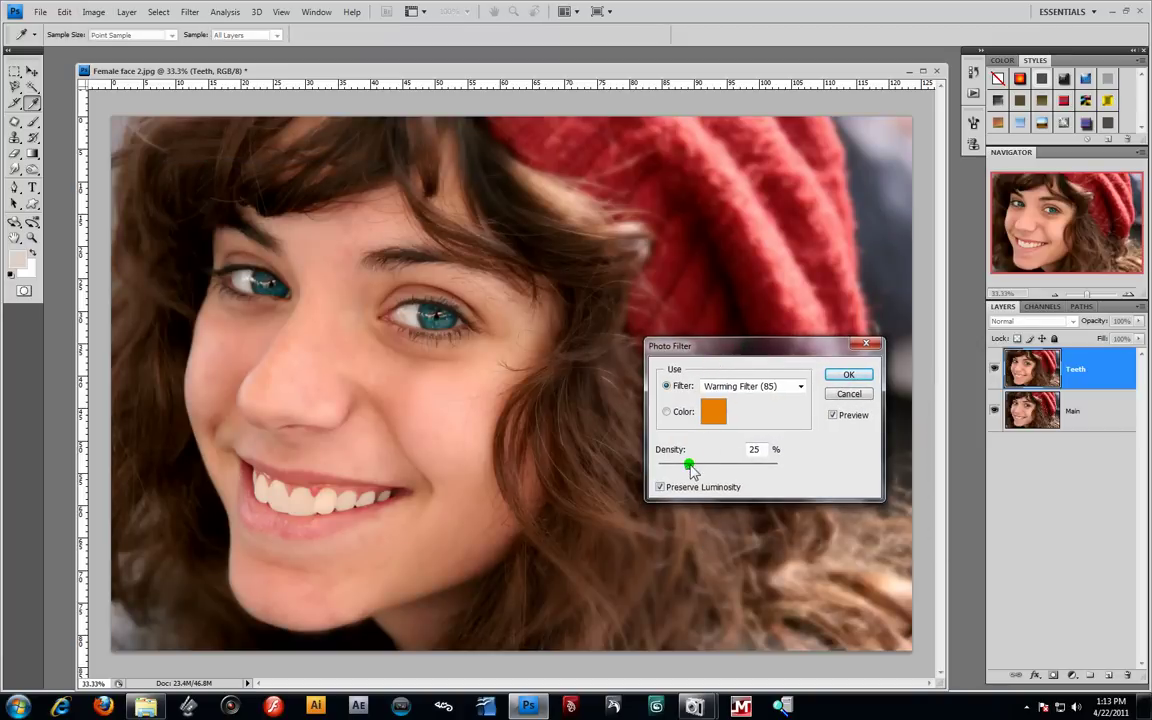
mouse_move(689, 472)
left_mouse_down()
mouse_move(743, 486)
mouse_move(733, 481)
left_mouse_up()
Compare the warming filter with and without Preserve Luminosity, leaving the option on and setting the density to 52%
left_click(661, 487)
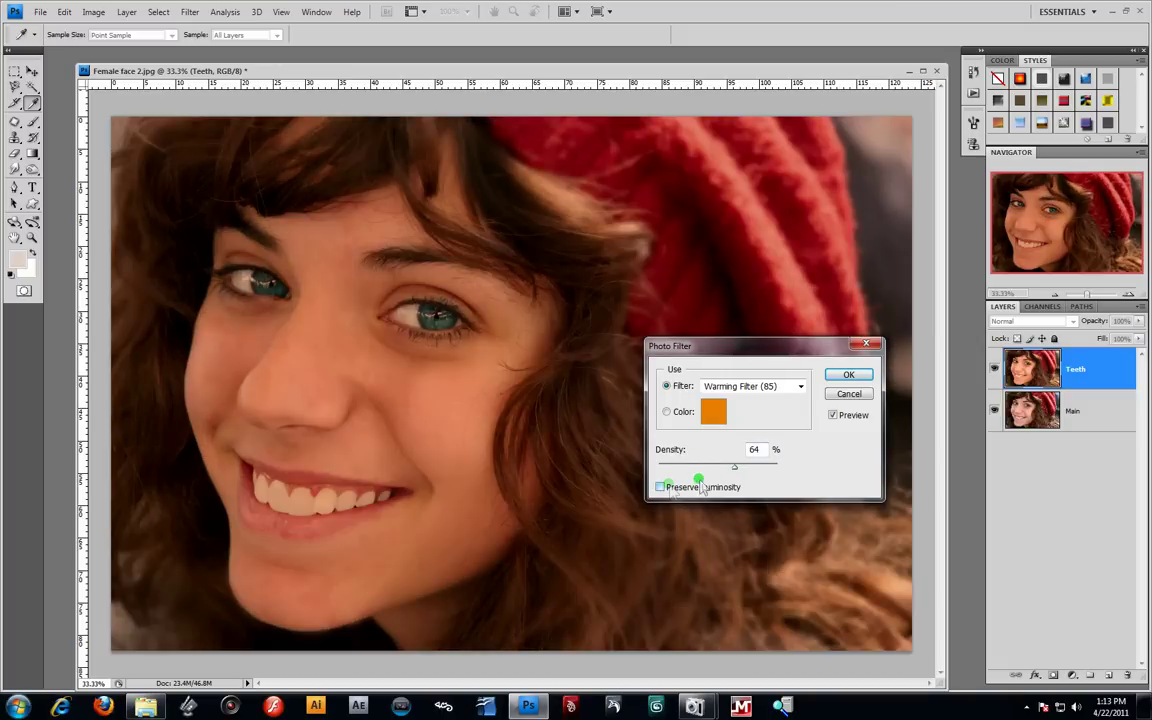
left_click(660, 487)
left_click(660, 487)
mouse_move(734, 467)
left_mouse_down()
mouse_move(789, 480)
mouse_move(714, 468)
left_mouse_up()
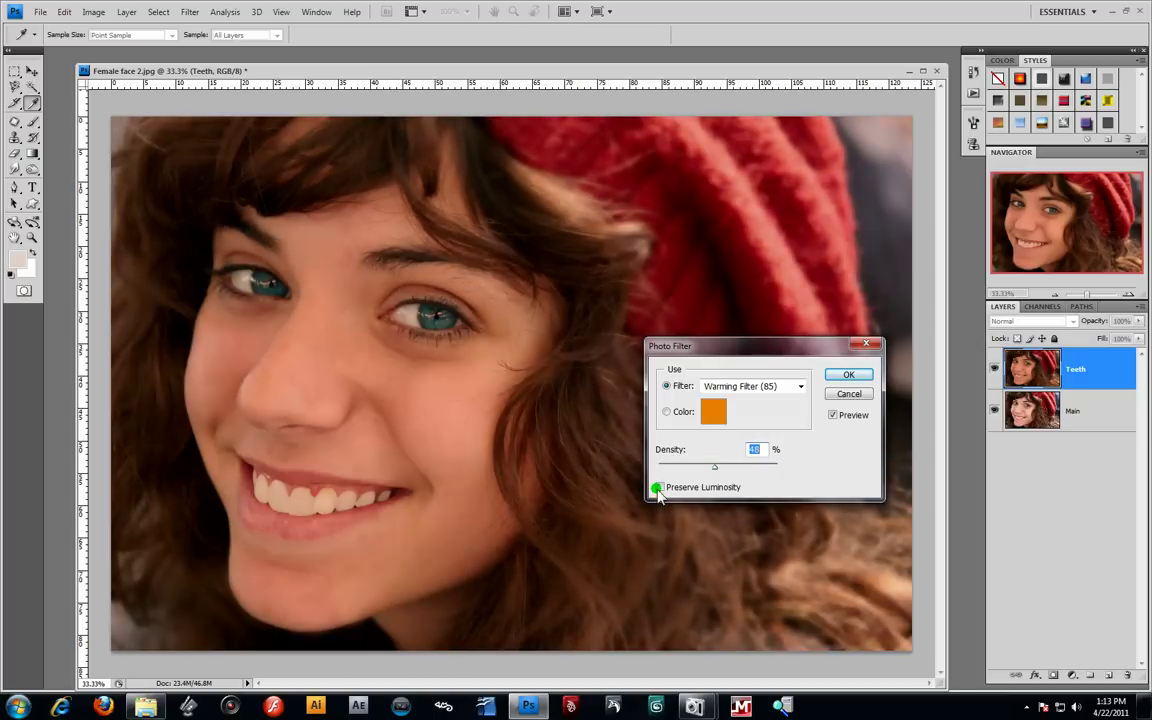
left_click(658, 488)
left_click_drag(713, 469, 712, 471)
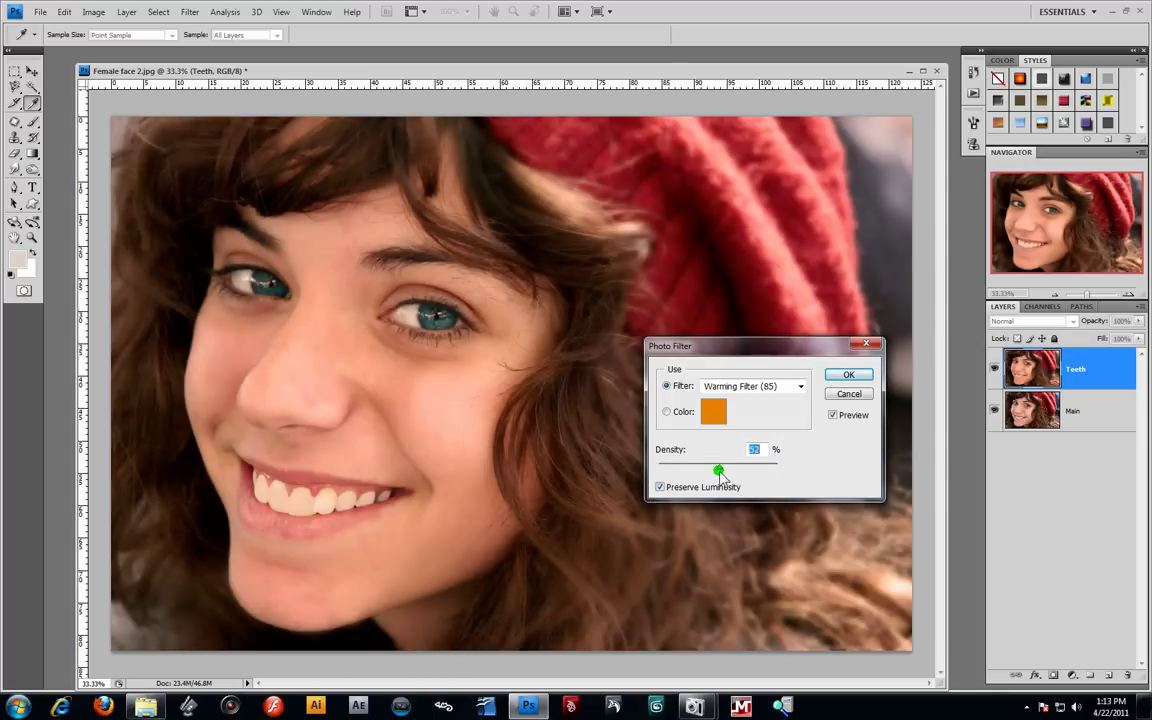
Preview the Warming Filter (LBA), Cooling Filter (80), Red, Green and Yellow photo filter presets on the portrait
left_click(800, 386)
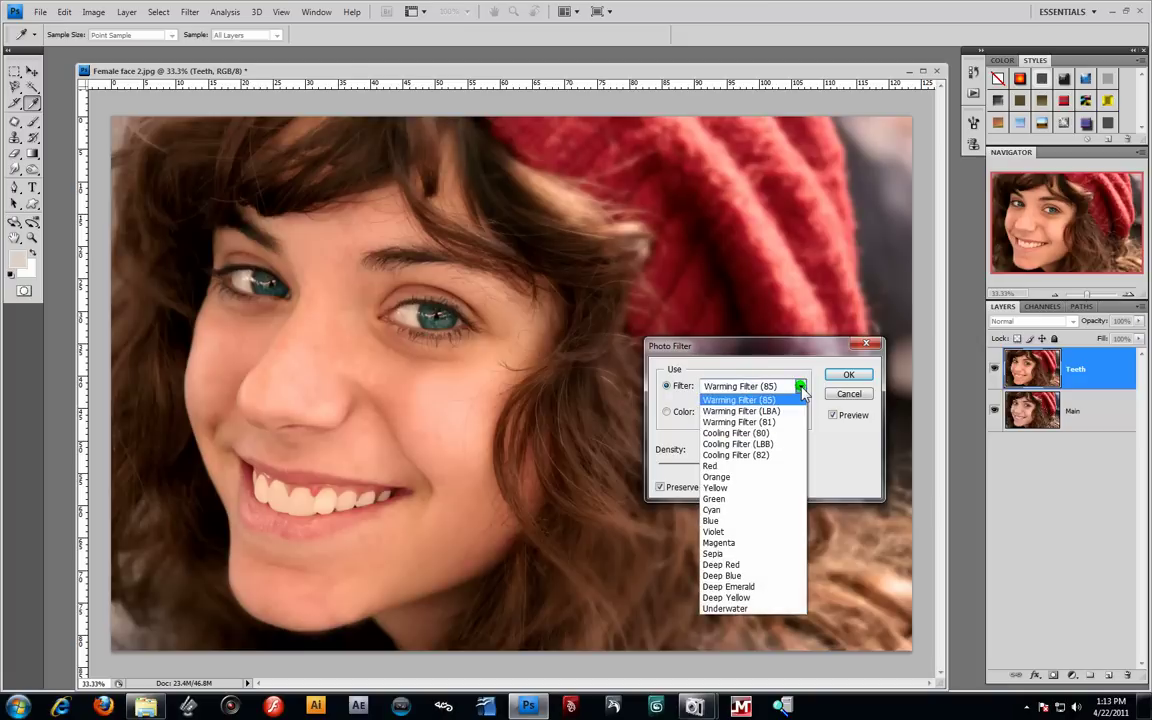
left_click(744, 411)
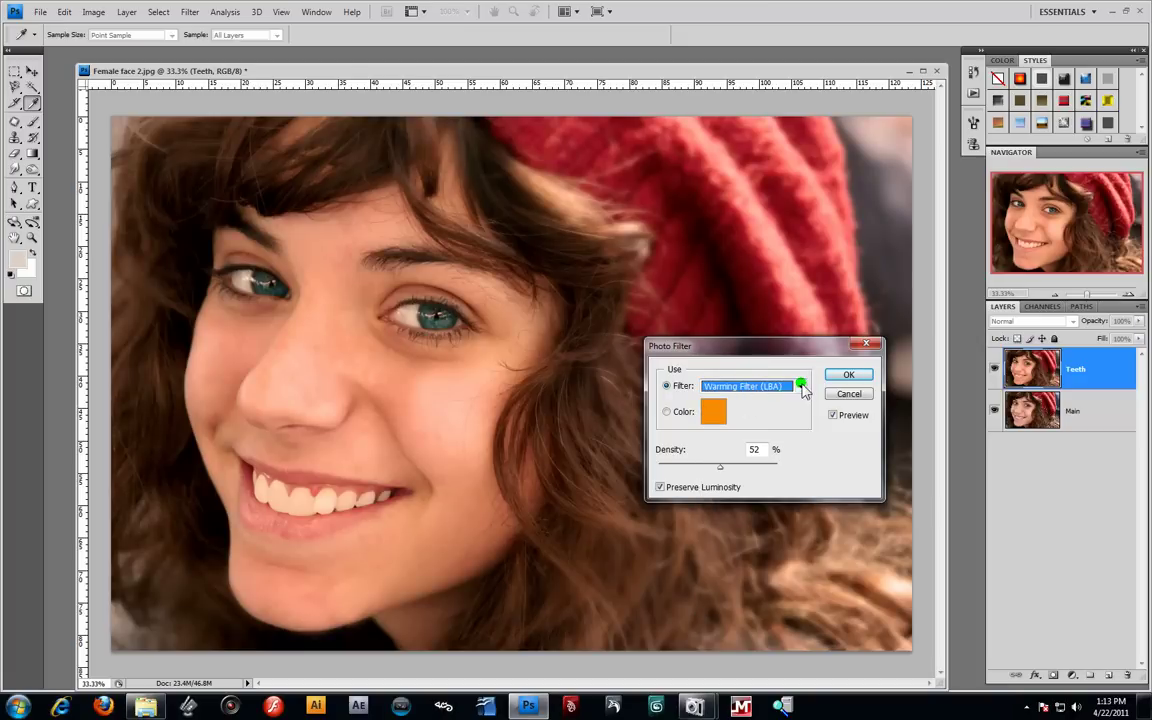
left_click(800, 386)
left_click(755, 433)
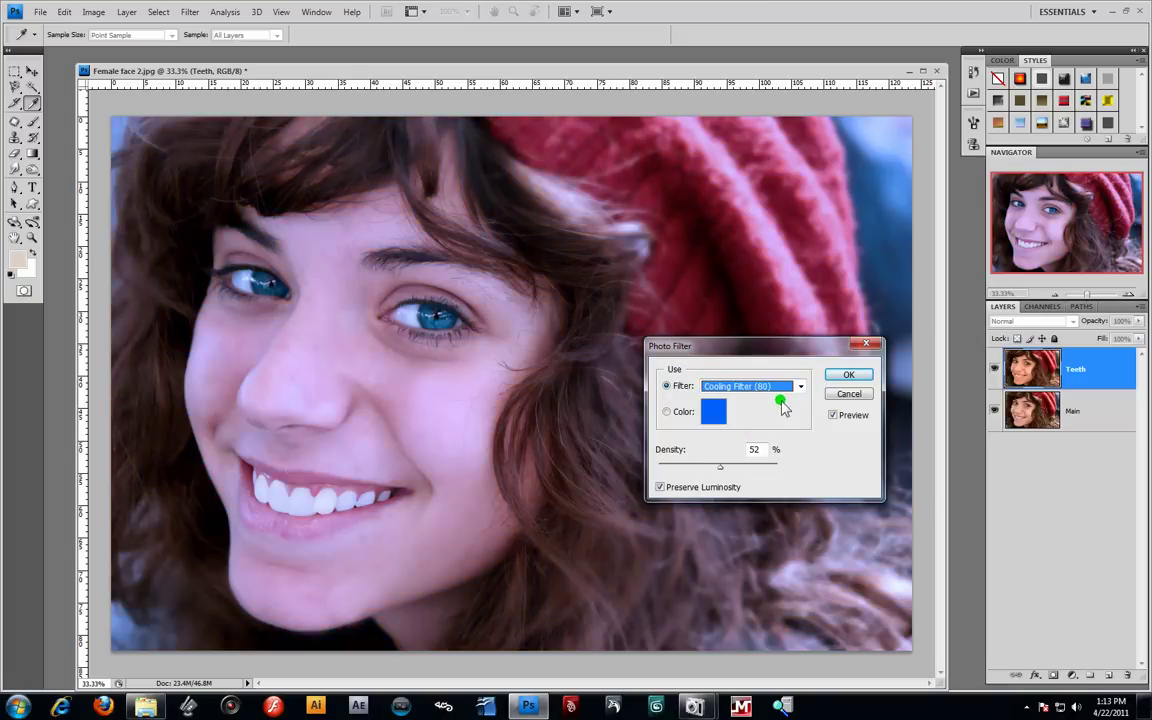
left_click(800, 386)
left_click(734, 466)
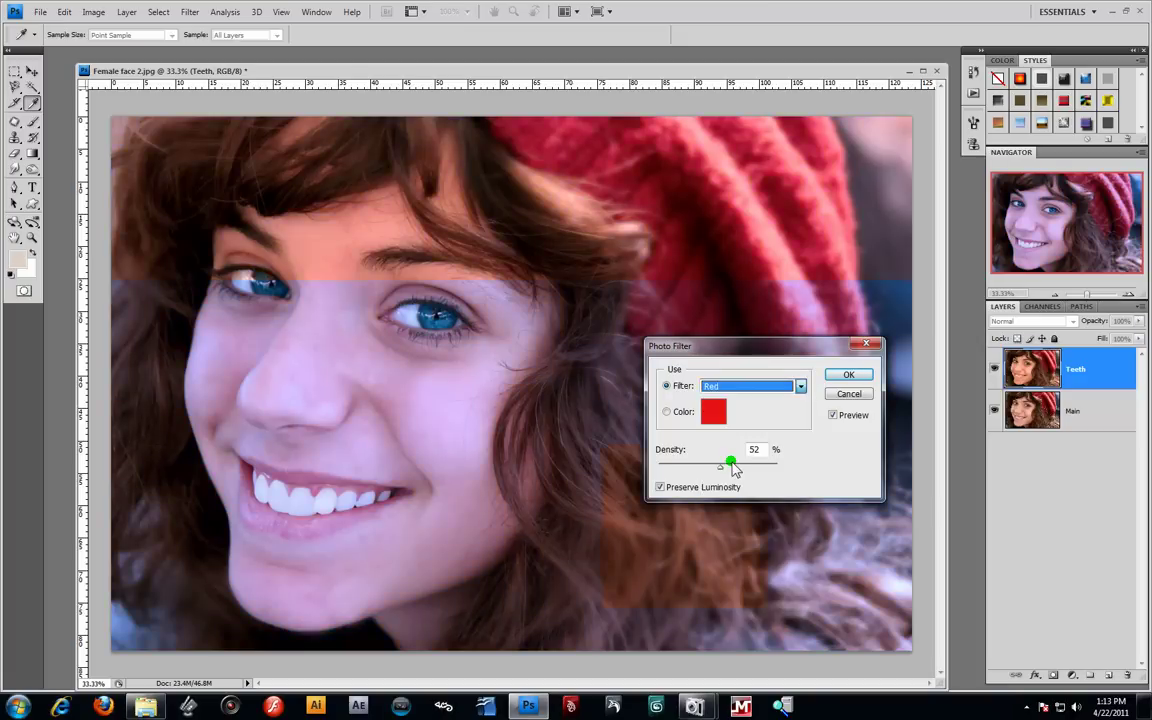
left_click(800, 387)
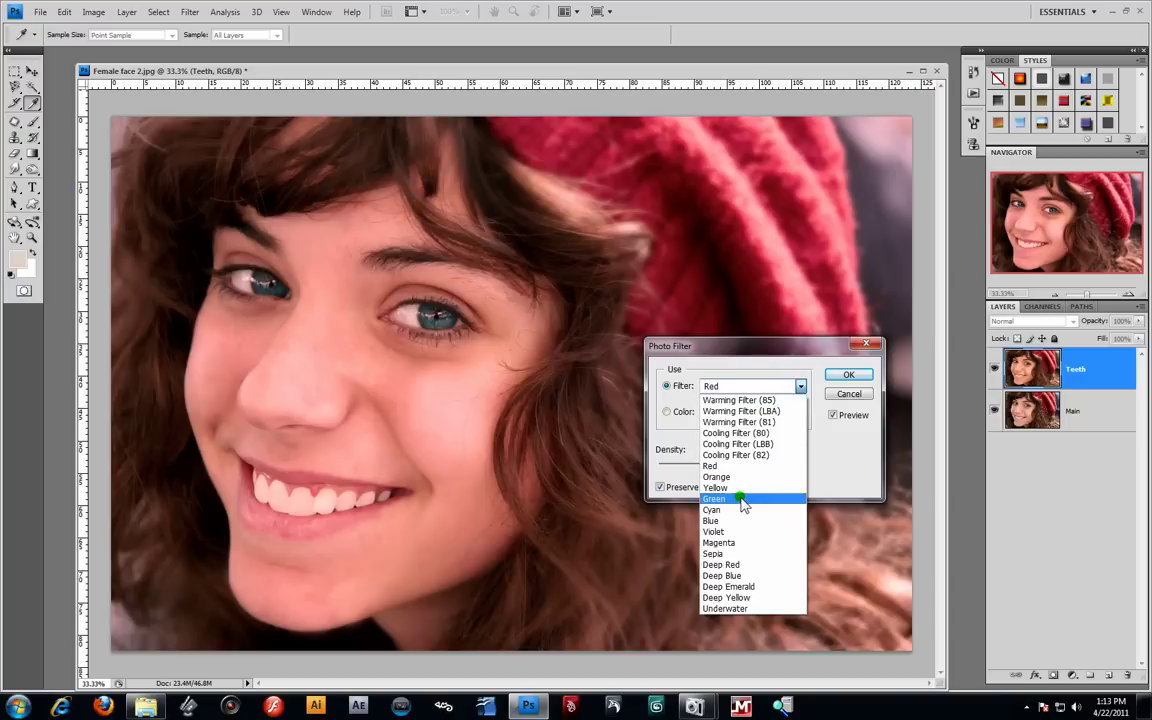
left_click(741, 498)
left_click(801, 386)
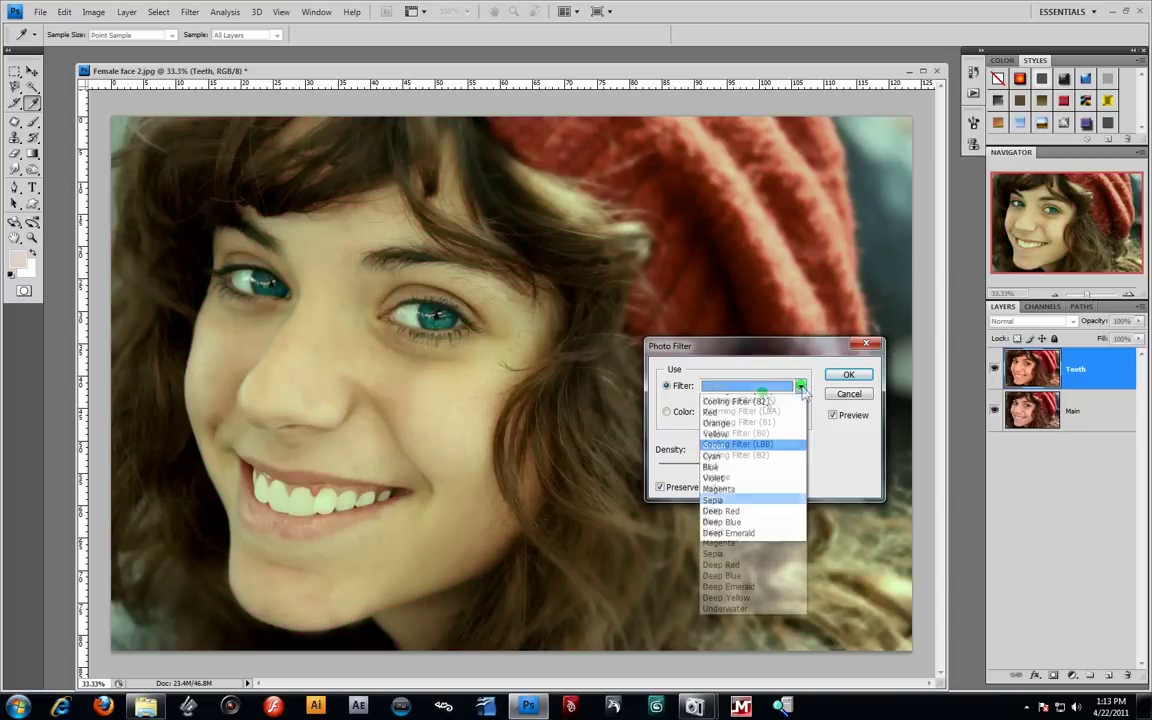
left_click(731, 487)
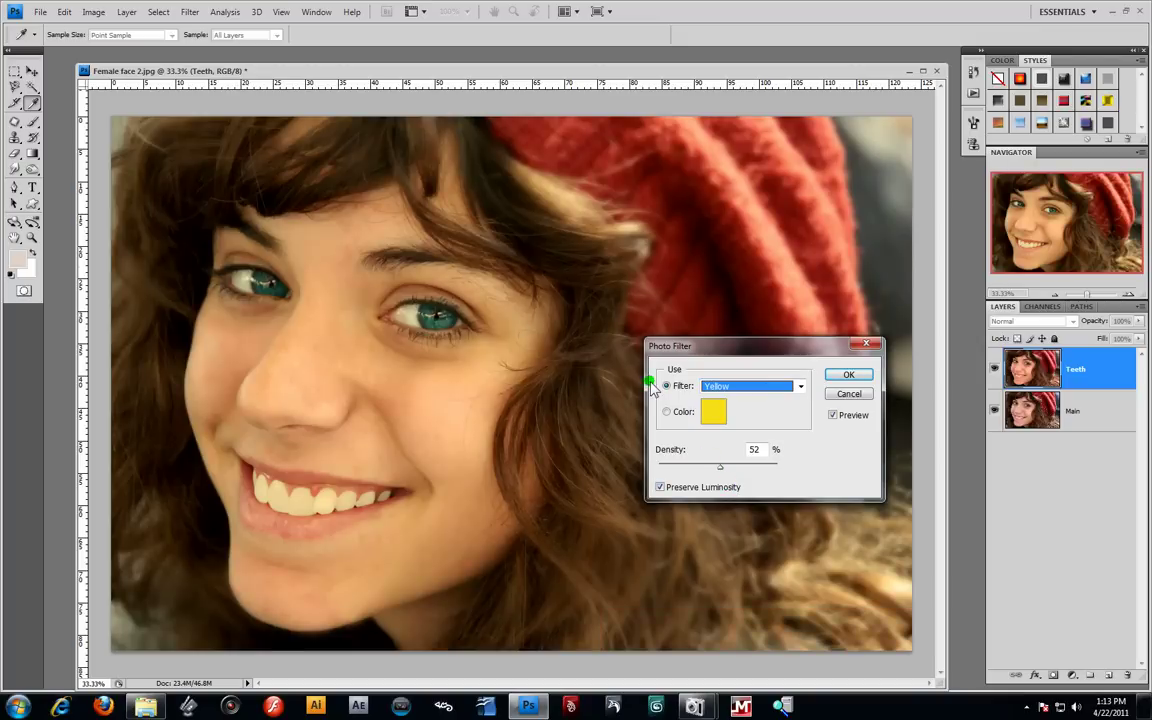
left_click(800, 386)
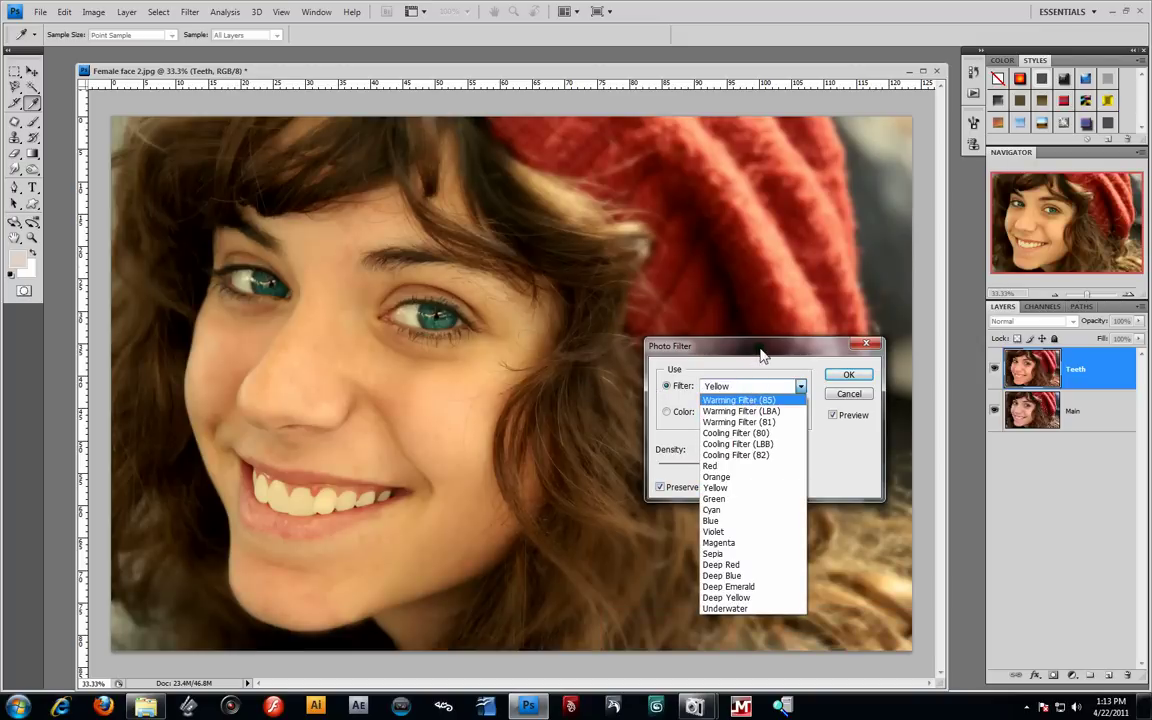
left_click(761, 357)
Try a custom bright blue as the photo filter colour
left_click(713, 413)
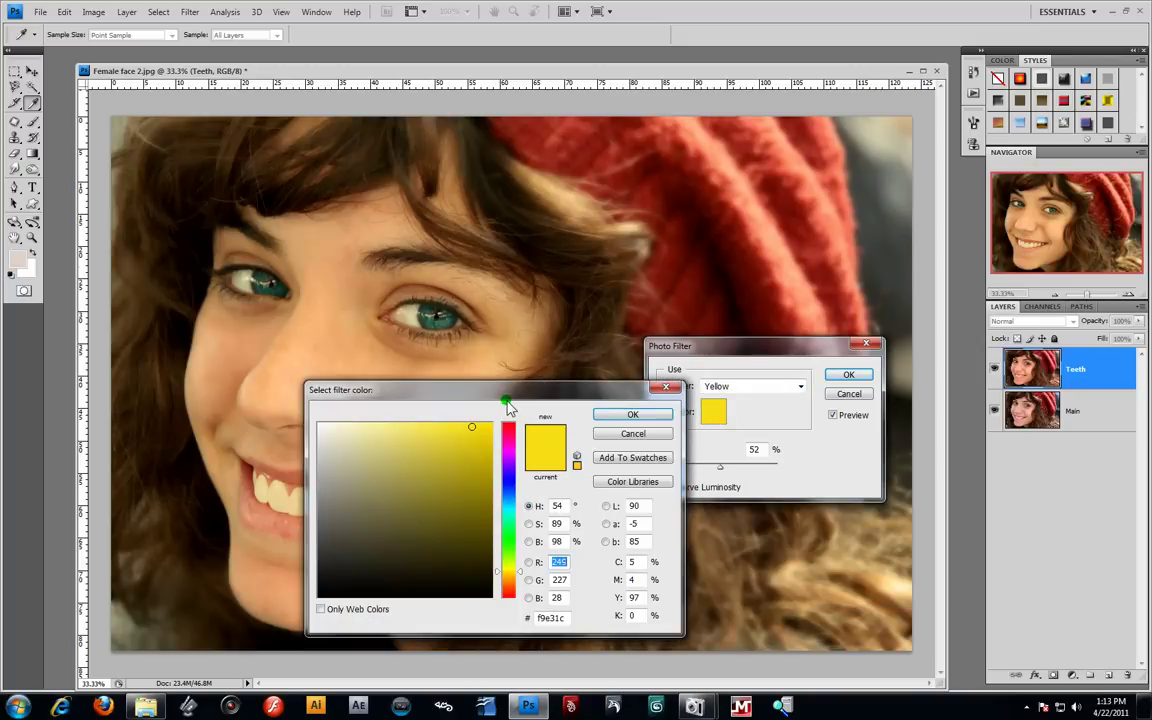
left_click(484, 485)
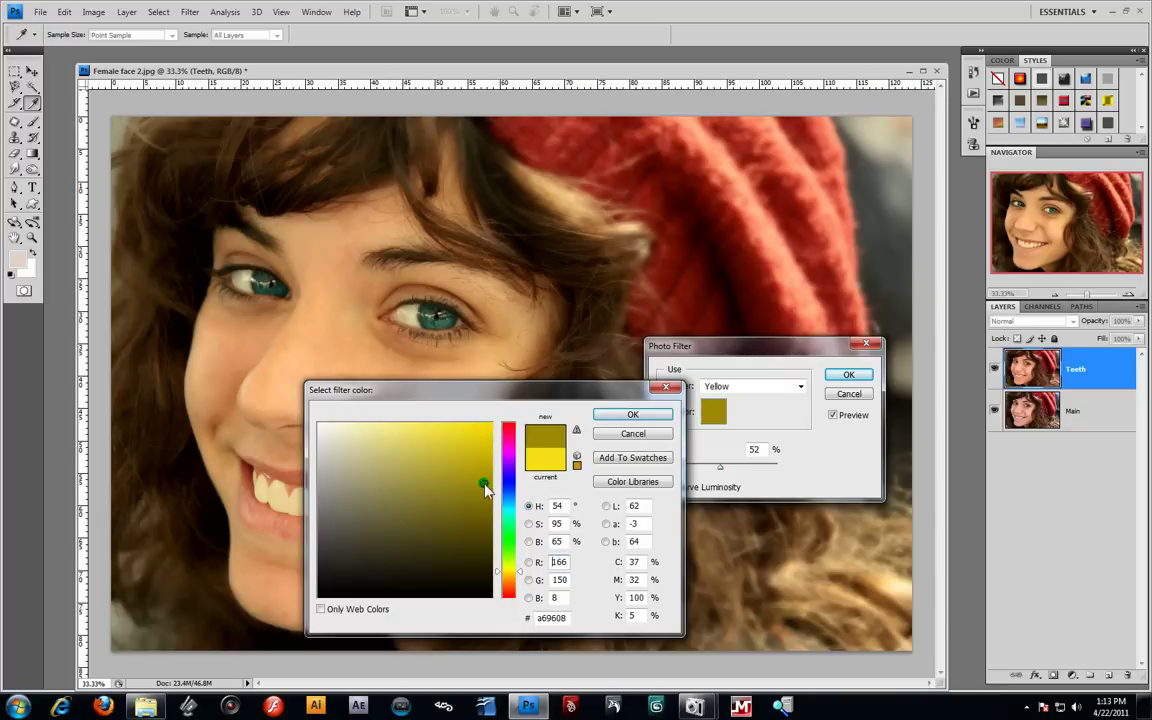
left_click_drag(511, 526, 515, 499)
left_click_drag(447, 463, 476, 425)
left_click(632, 414)
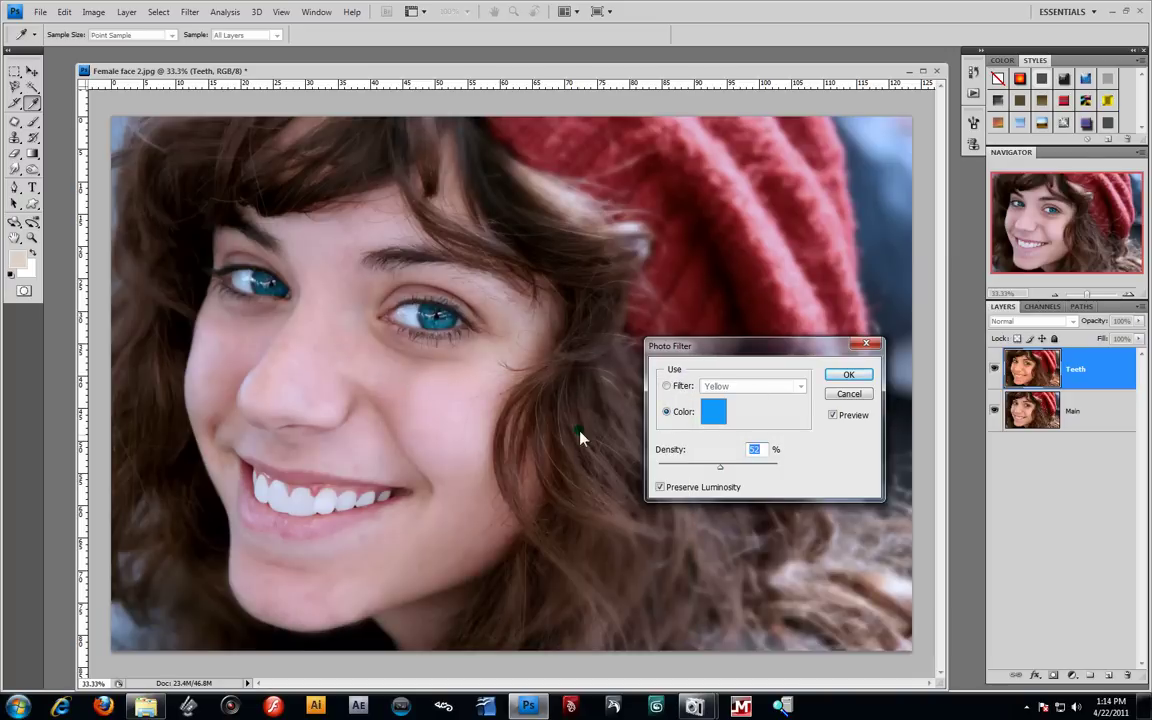
Return the photo filter to the Warming Filter (85) preset, and cancel the adjustment
left_click(666, 386)
left_click(801, 386)
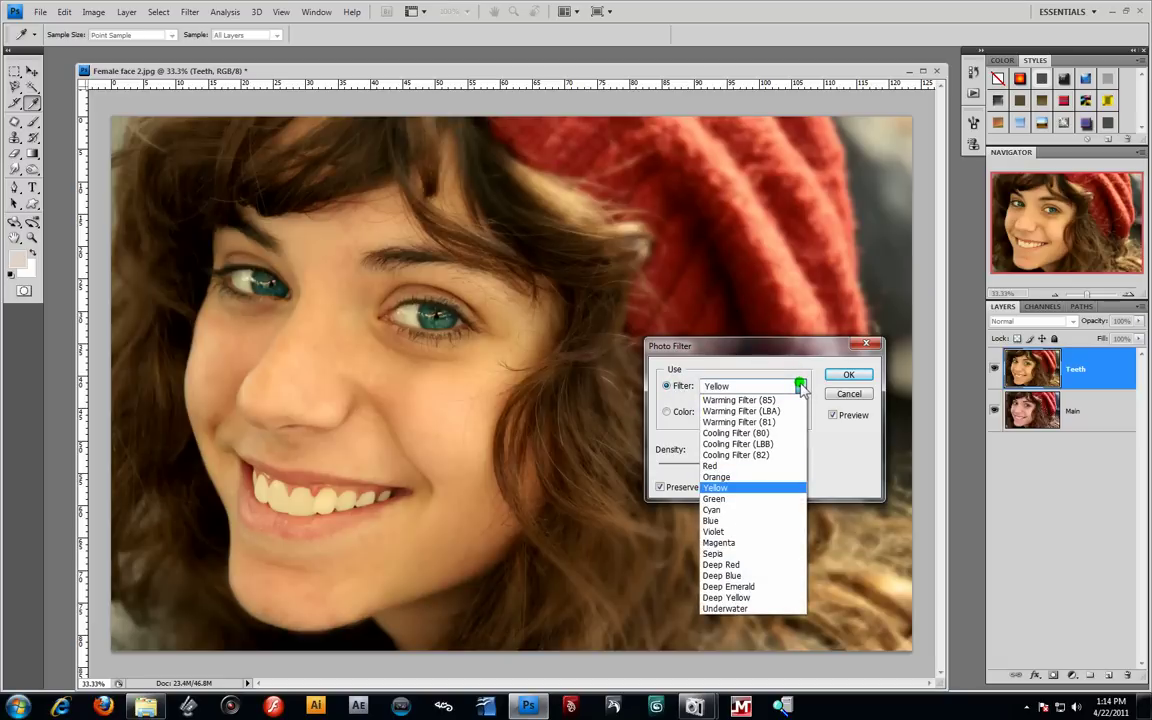
left_click(745, 399)
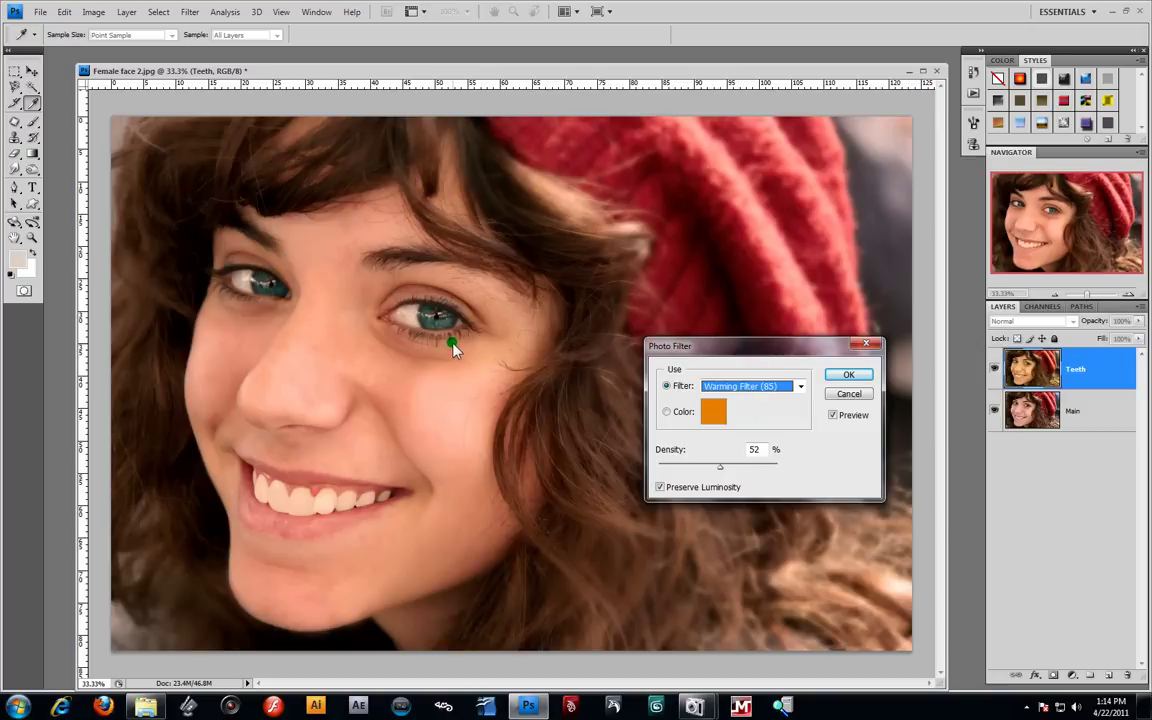
left_click(849, 394)
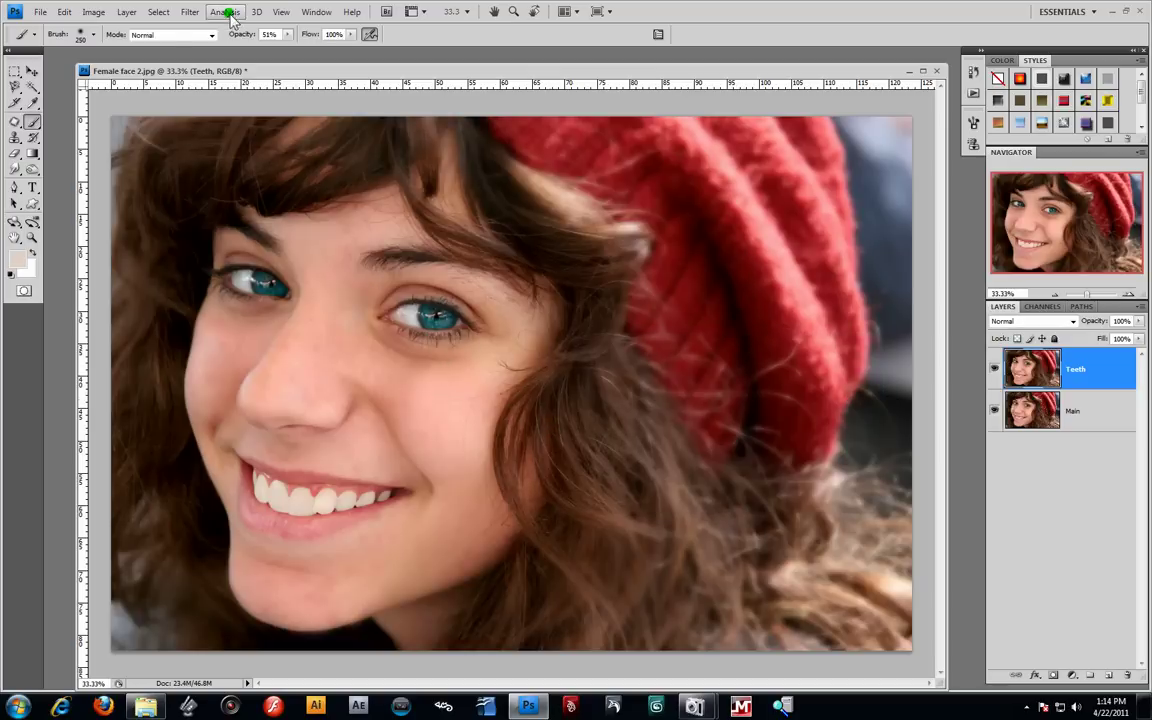
left_click(189, 11)
mouse_move(158, 11)
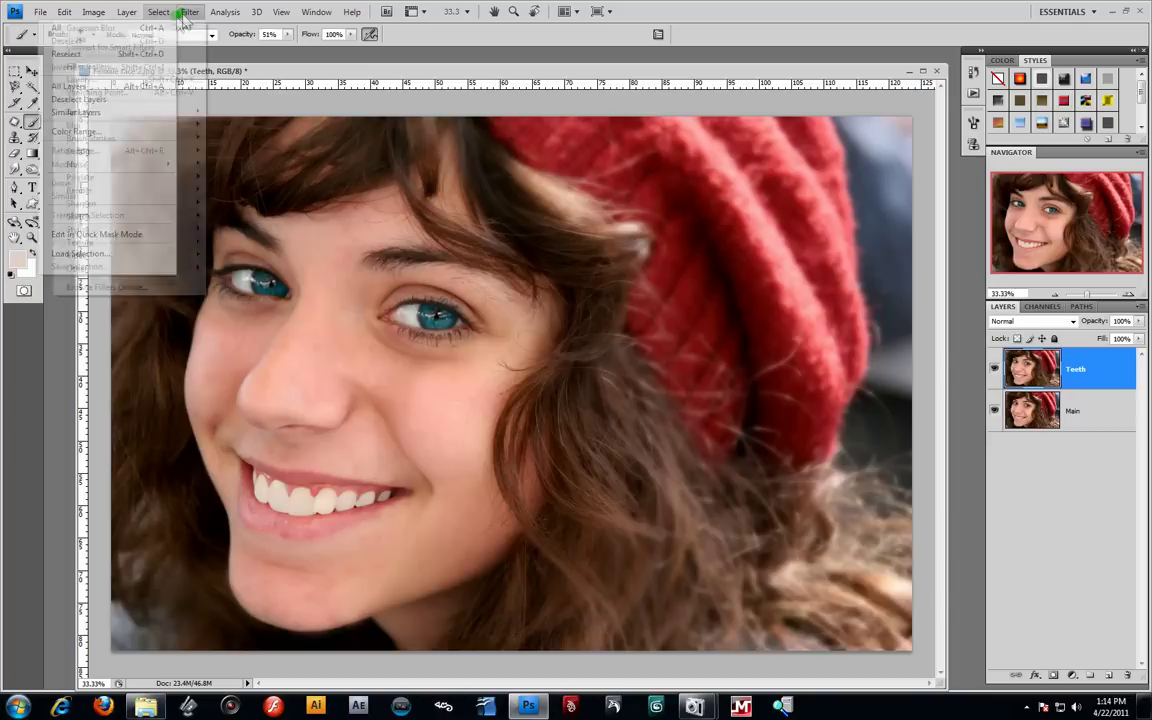
mouse_move(316, 11)
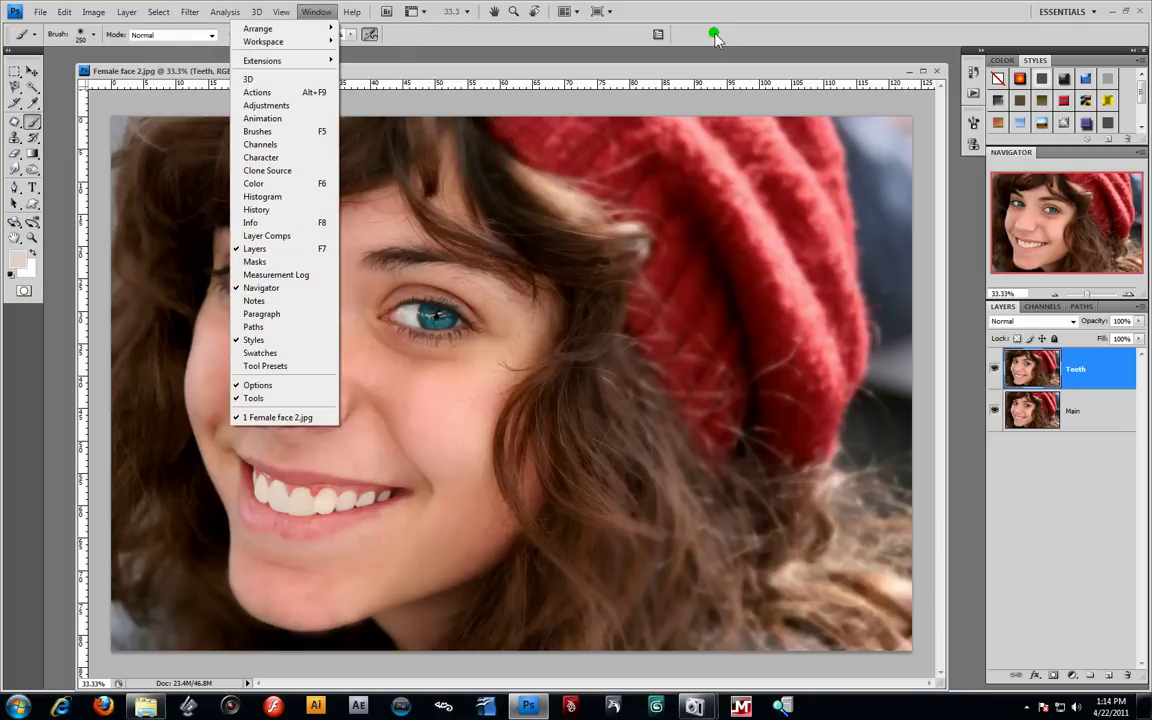
Set the foreground colour to black and swap it with the white background colour
left_click(19, 261)
left_click_drag(404, 463, 278, 548)
left_click(610, 416)
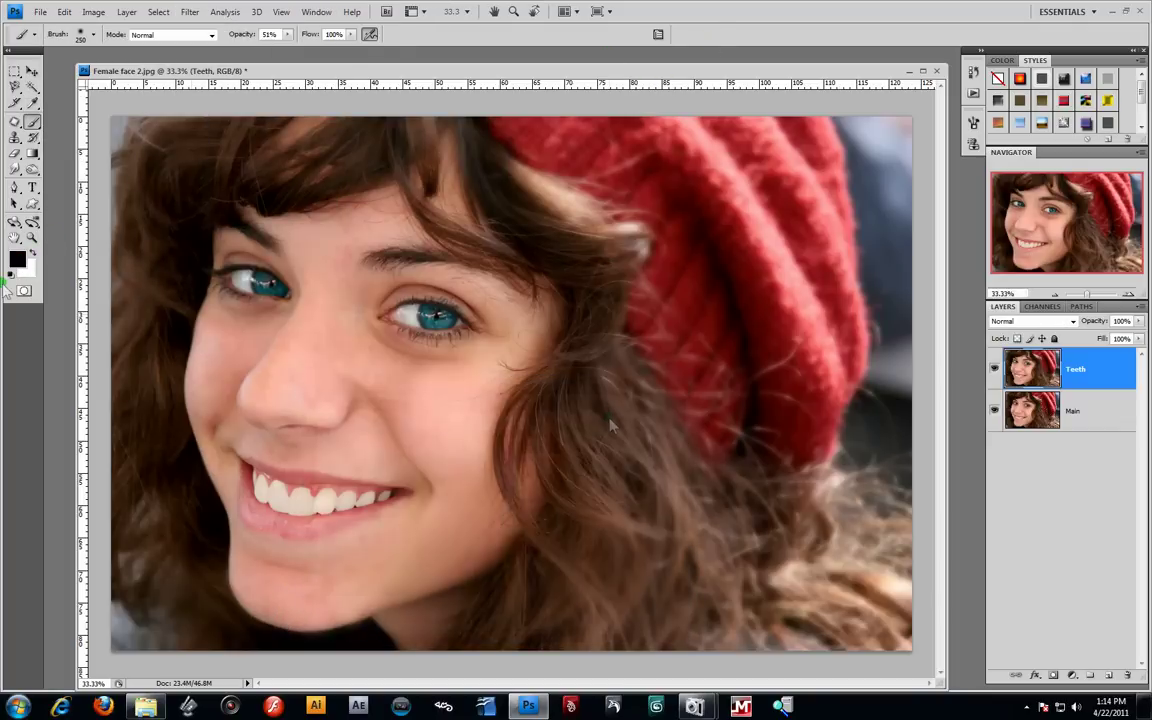
left_click(33, 252)
left_click(200, 11)
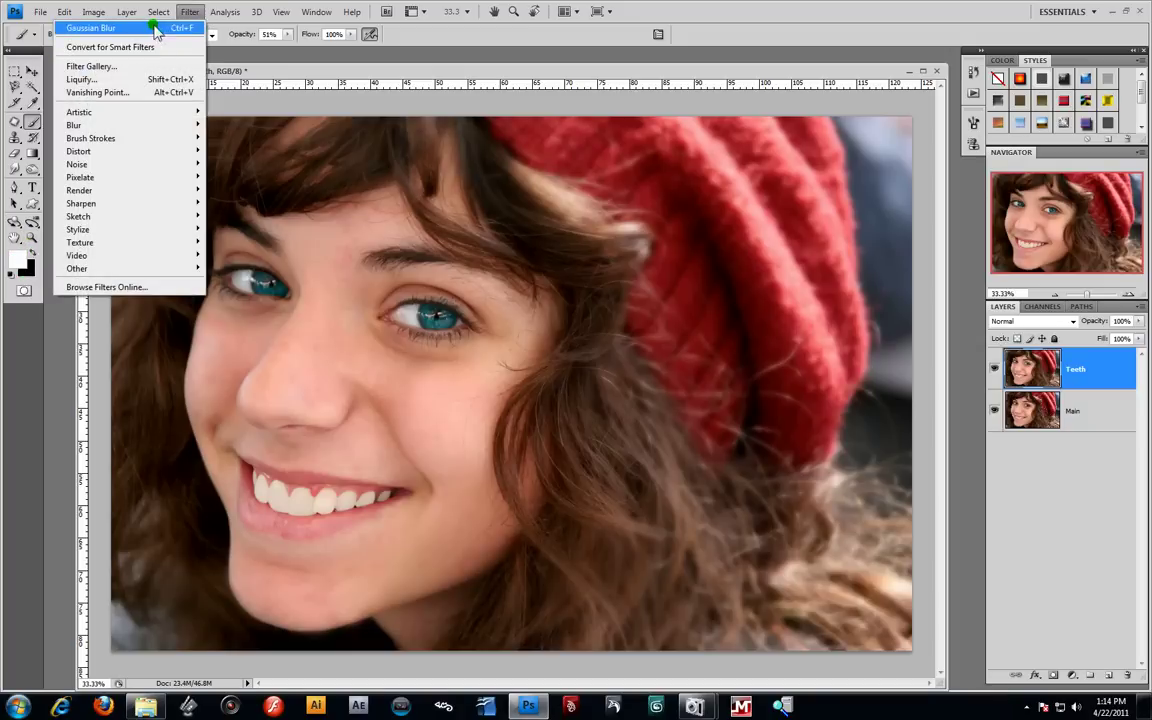
left_click(127, 68)
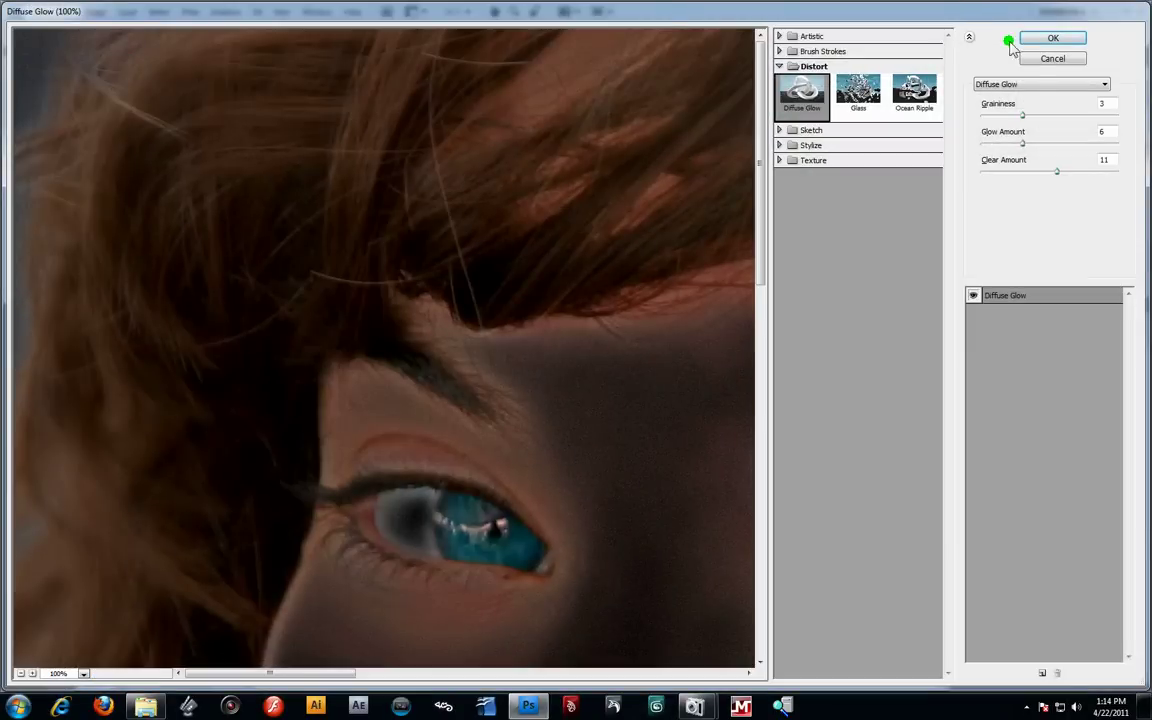
left_click(1048, 57)
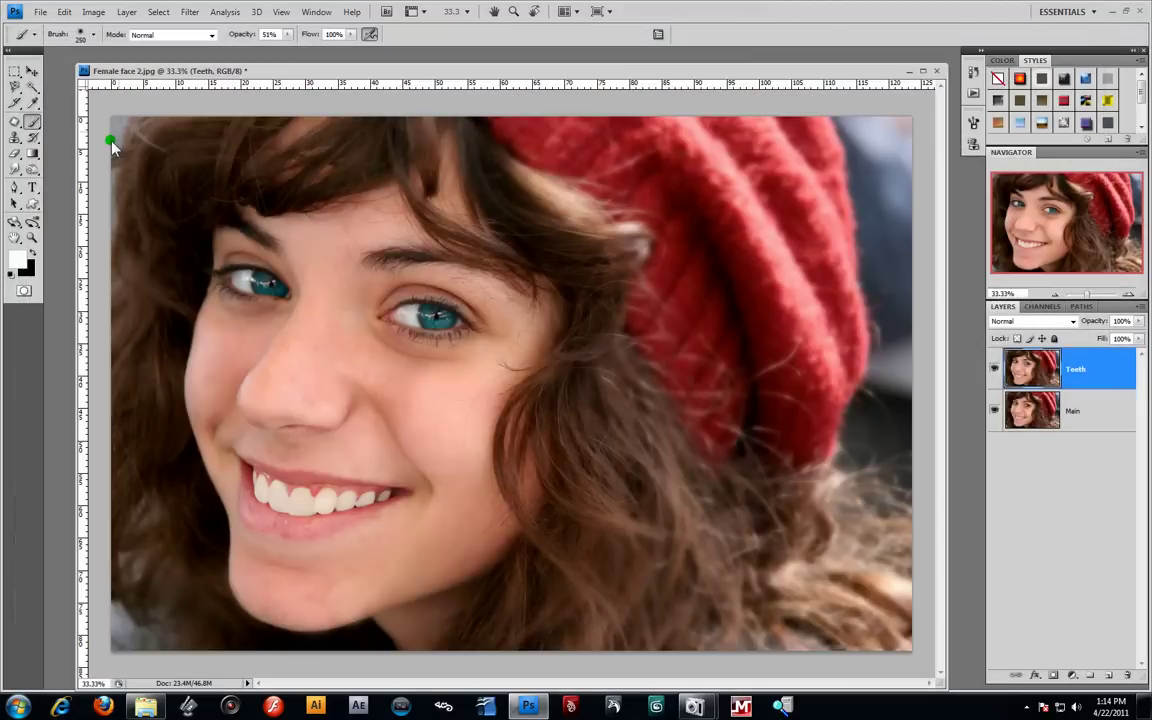
Apply a Diffuse Glow to the Teeth layer with graininess 3, glow amount 1 and clear amount 10
left_click(189, 11)
left_click(150, 66)
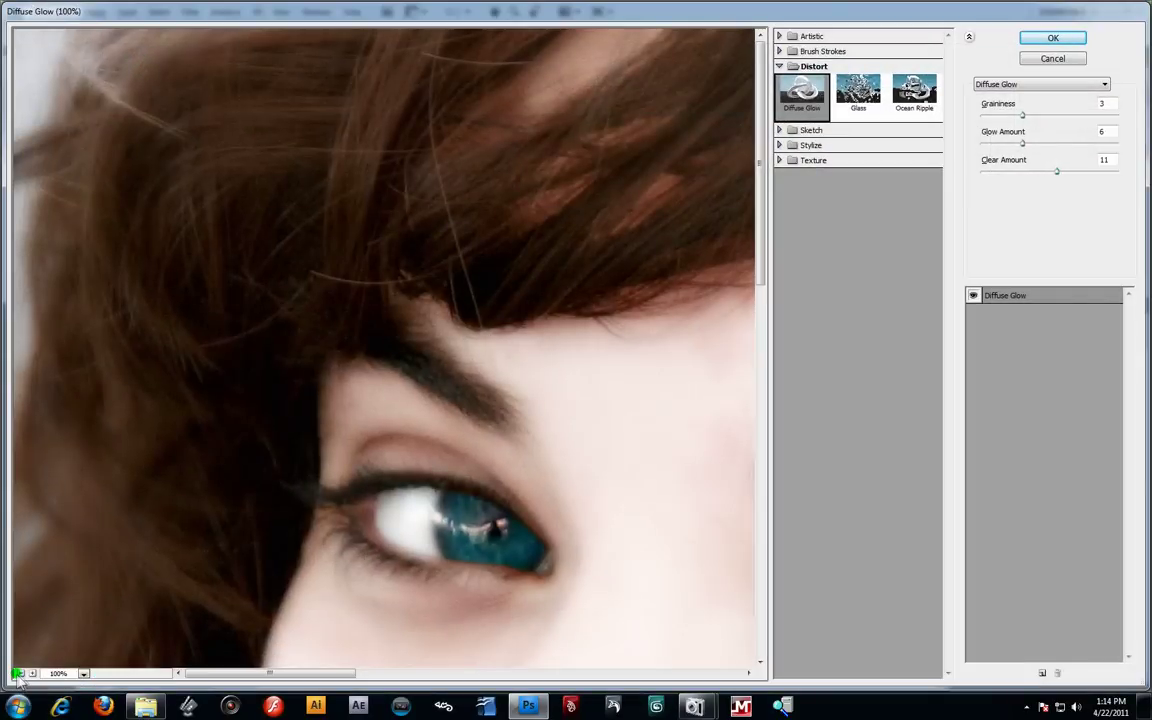
left_click(20, 673)
left_click(20, 673)
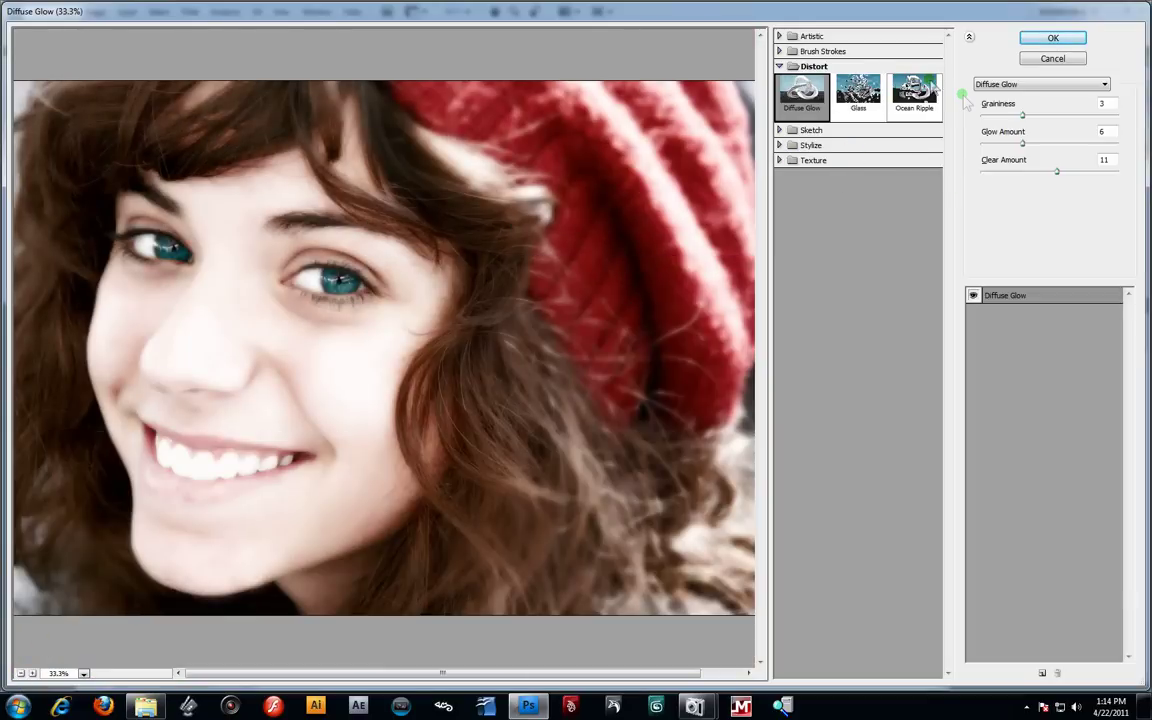
left_click_drag(1021, 147, 986, 150)
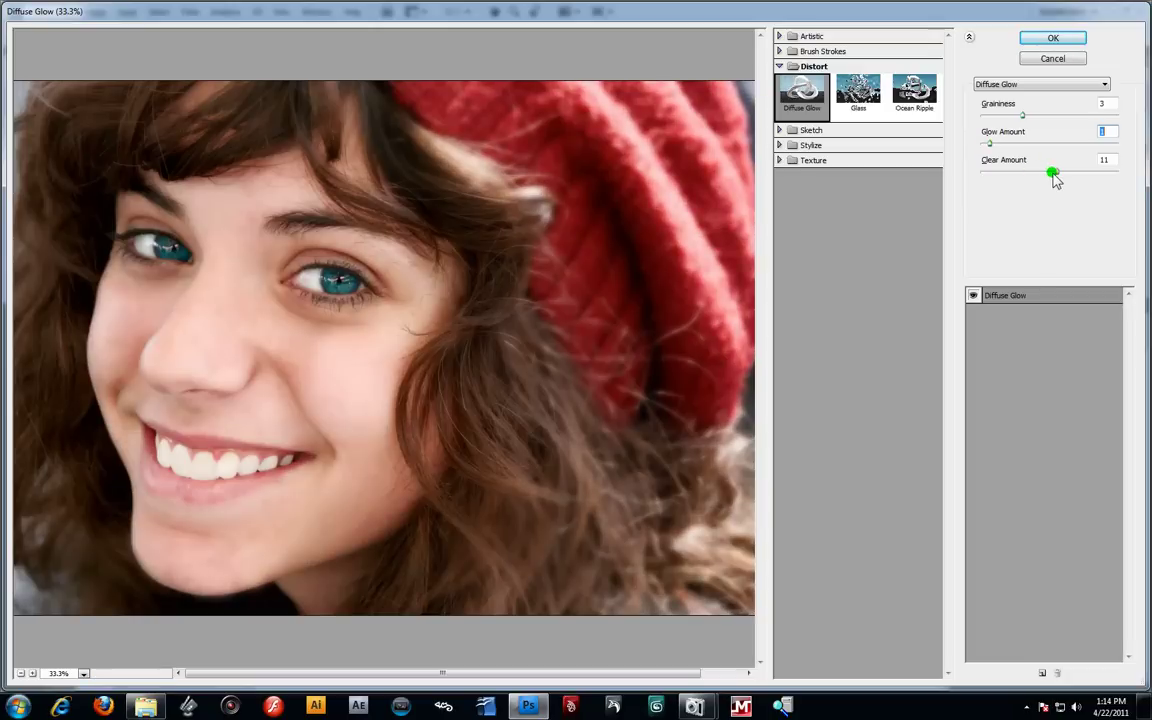
left_click_drag(1058, 178, 1046, 171)
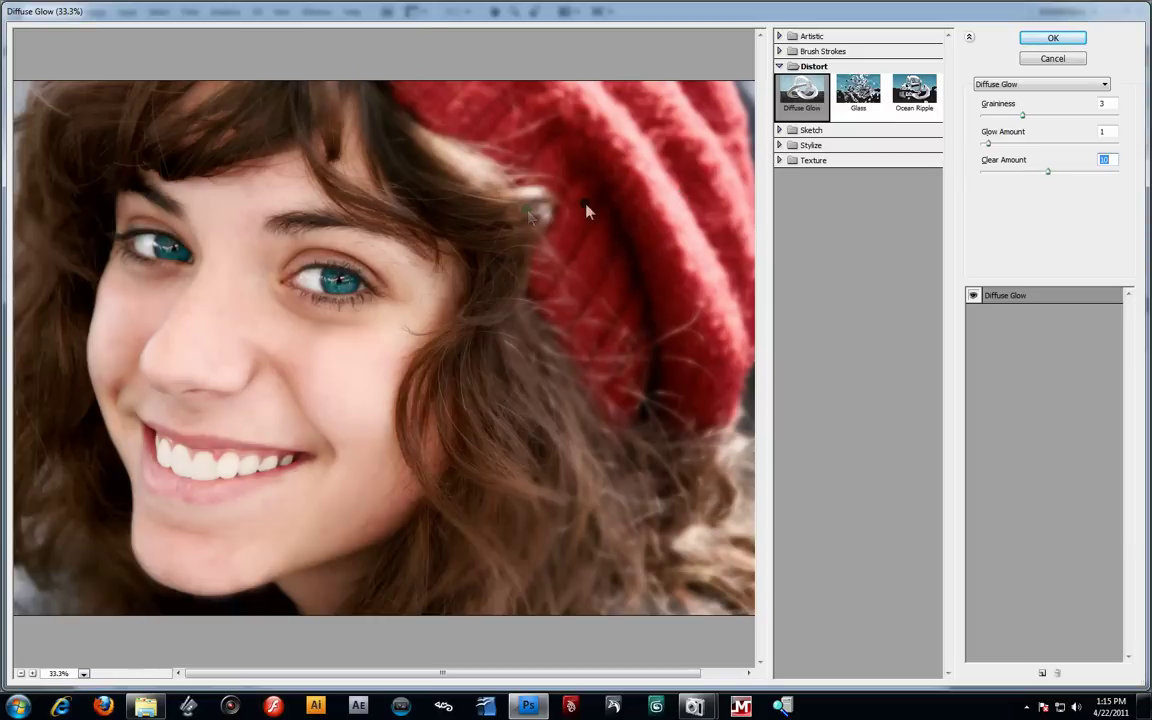
left_click(1050, 37)
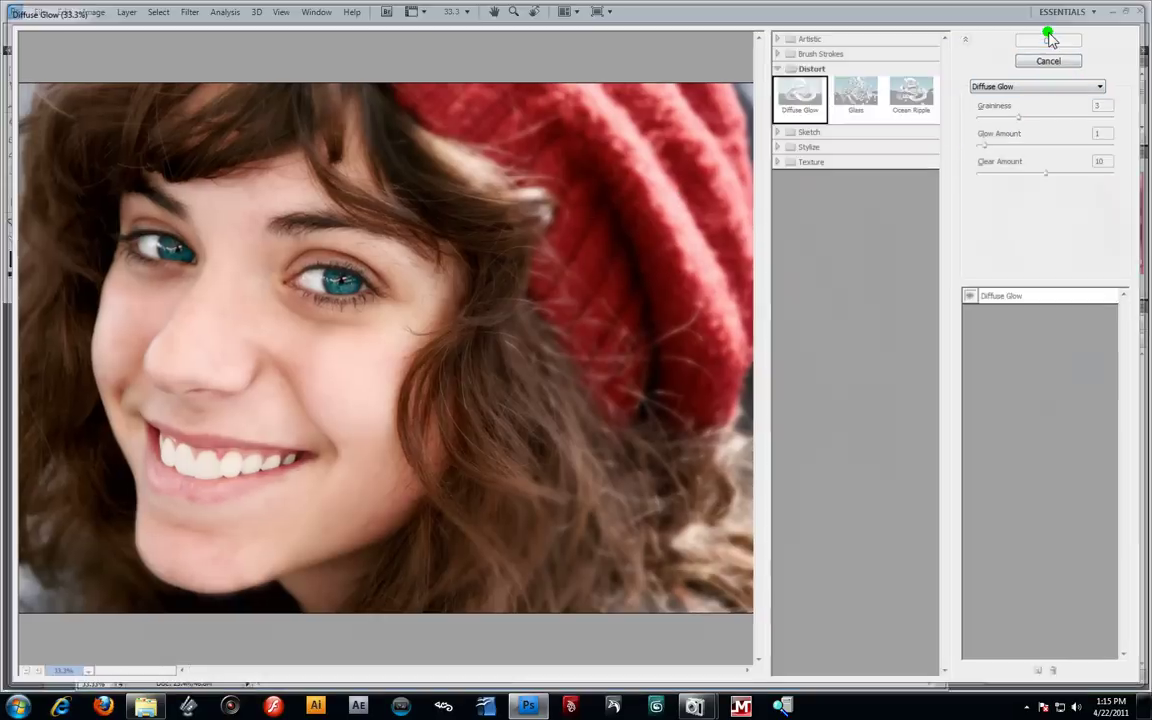
Toggle the Teeth layer's visibility to compare the retouched portrait with the Main layer beneath it
left_click(996, 369)
left_click(996, 369)
left_click(996, 369)
left_click(996, 369)
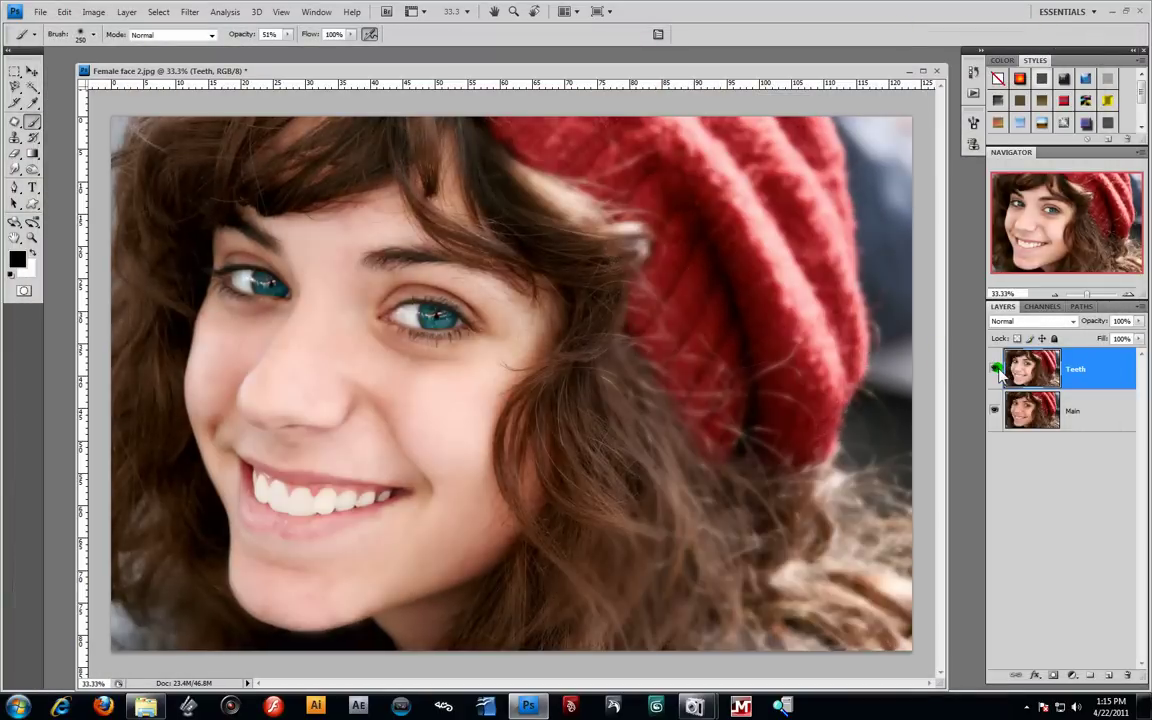
left_click(996, 369)
left_click(996, 369)
Add monochromatic Gaussian noise to the Teeth layer with the amount set to 5%
left_click(189, 12)
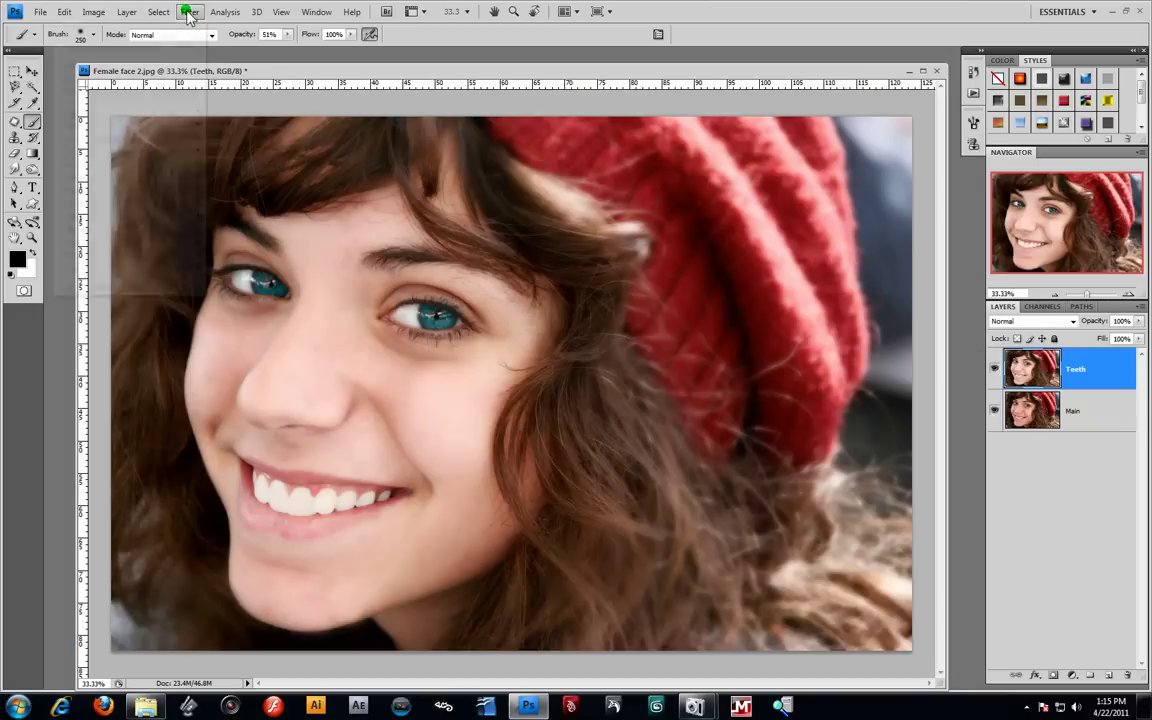
mouse_move(155, 164)
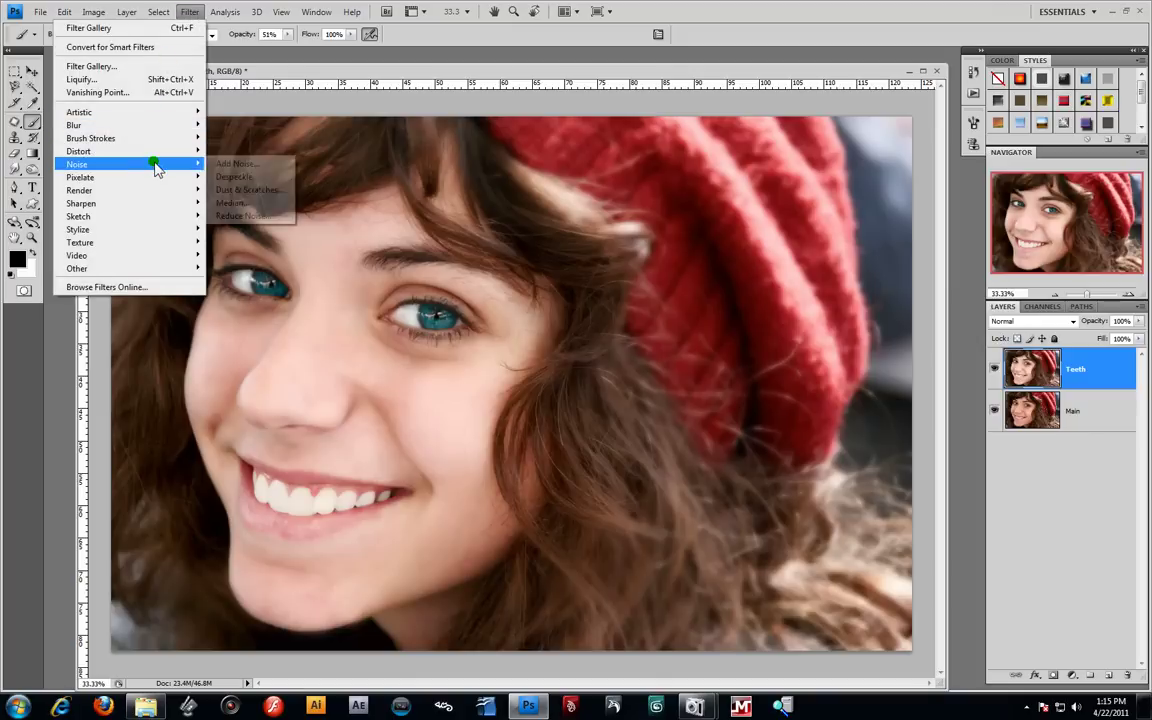
left_click(230, 165)
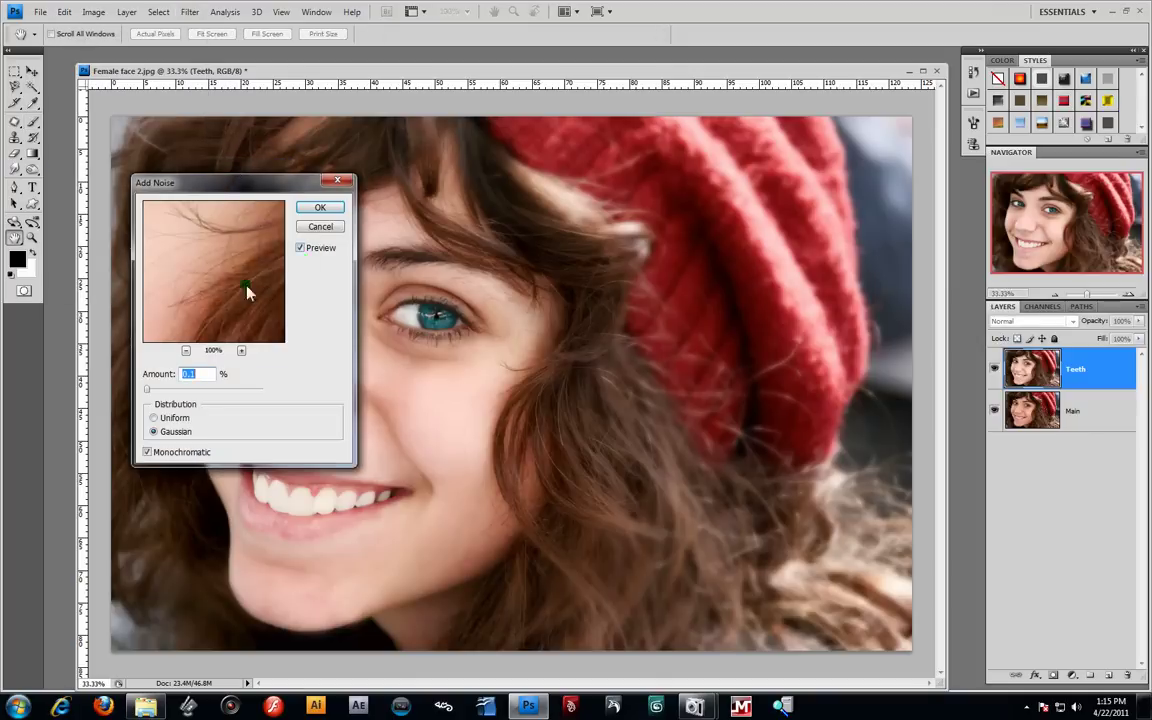
left_click_drag(147, 388, 148, 389)
left_click_drag(265, 185, 751, 301)
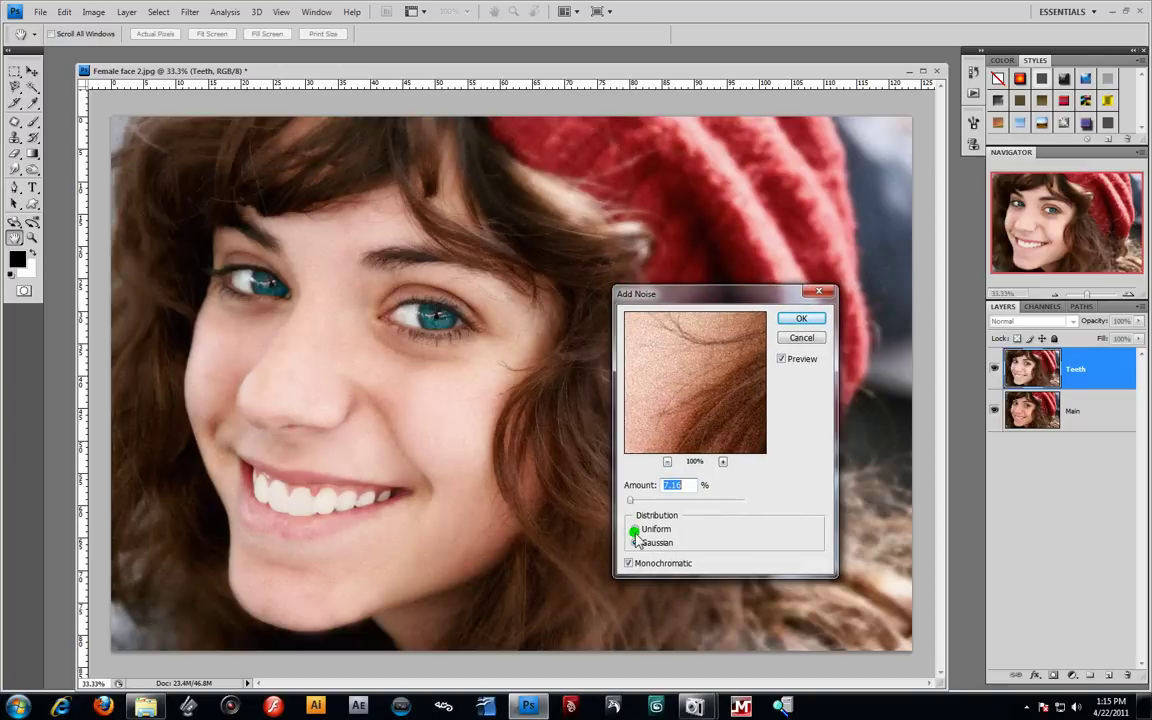
key("BackSpace")
type("5")
key("Return")
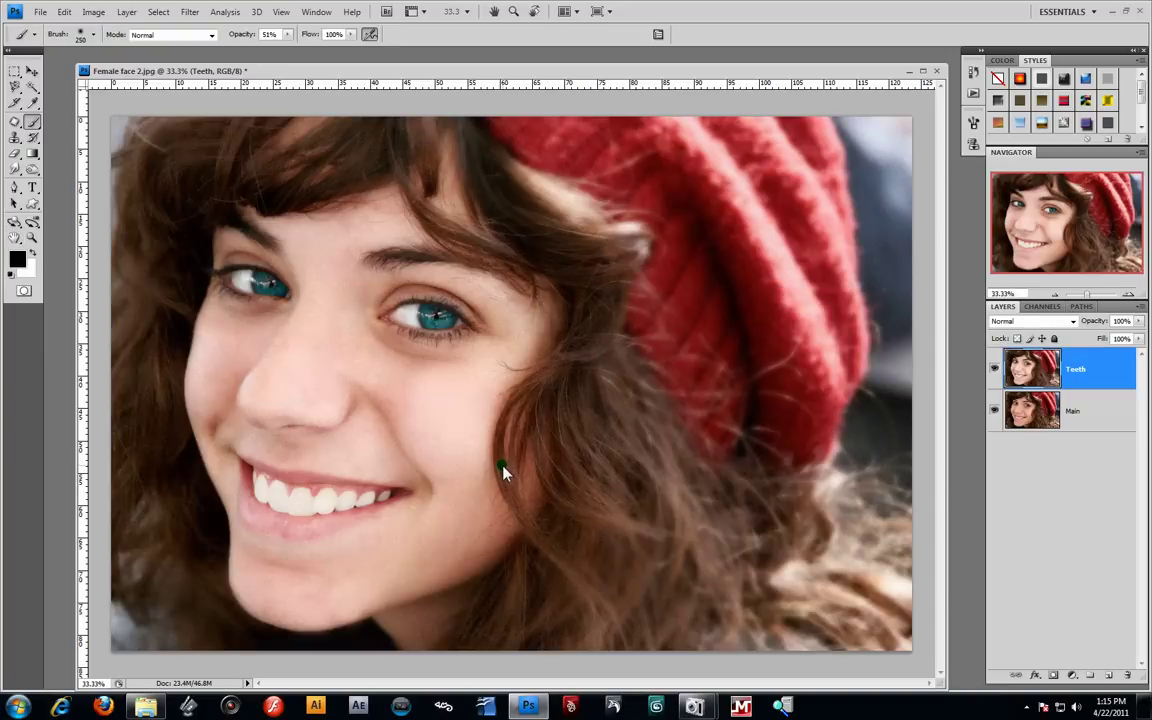
Apply Add Noise to the Teeth layer at 3%, using Gaussian distribution and monochromatic grain
left_click(158, 11)
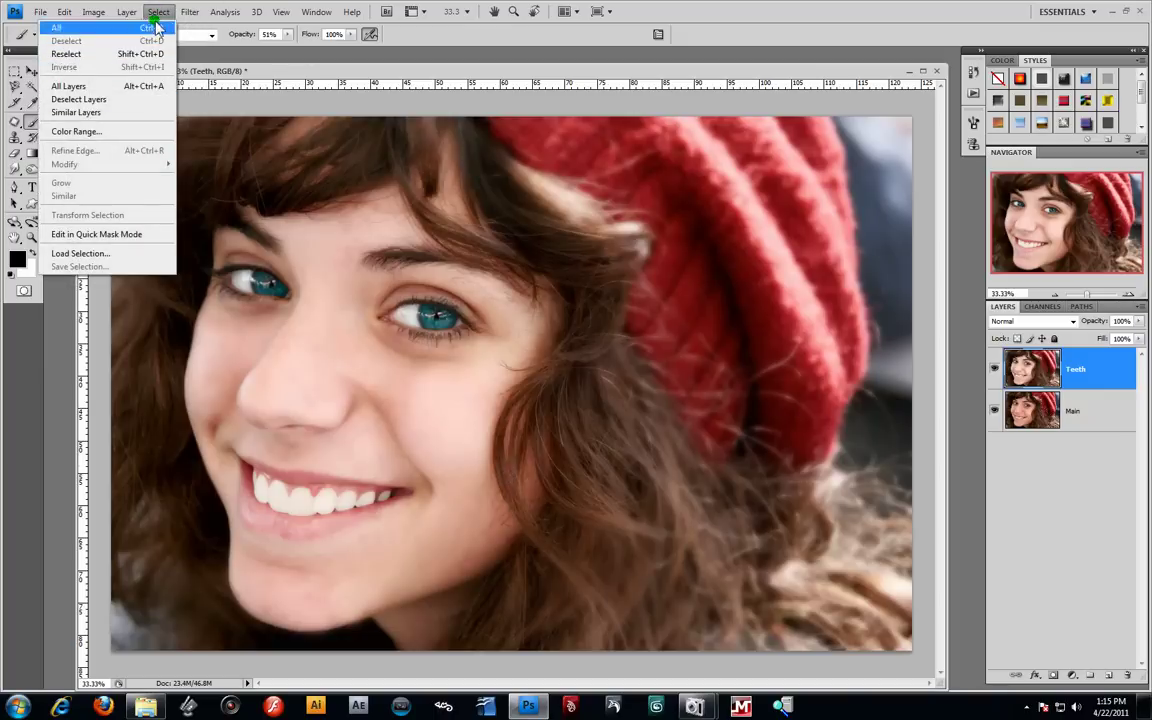
mouse_move(189, 11)
mouse_move(108, 165)
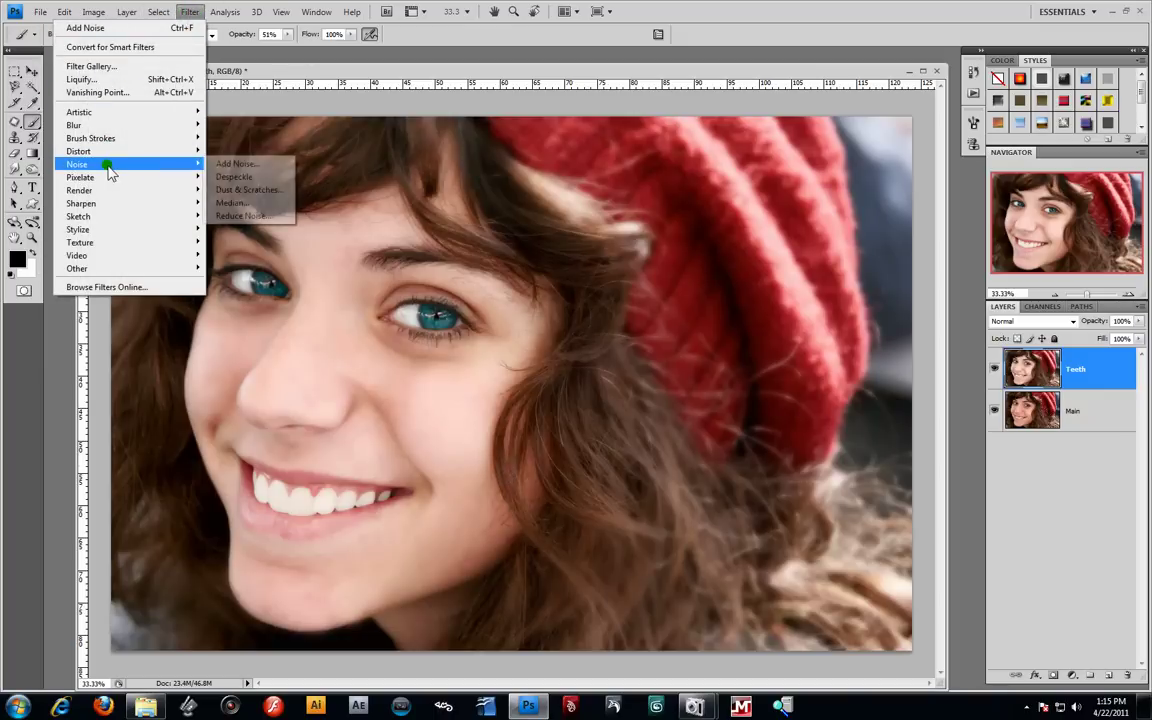
left_click(240, 163)
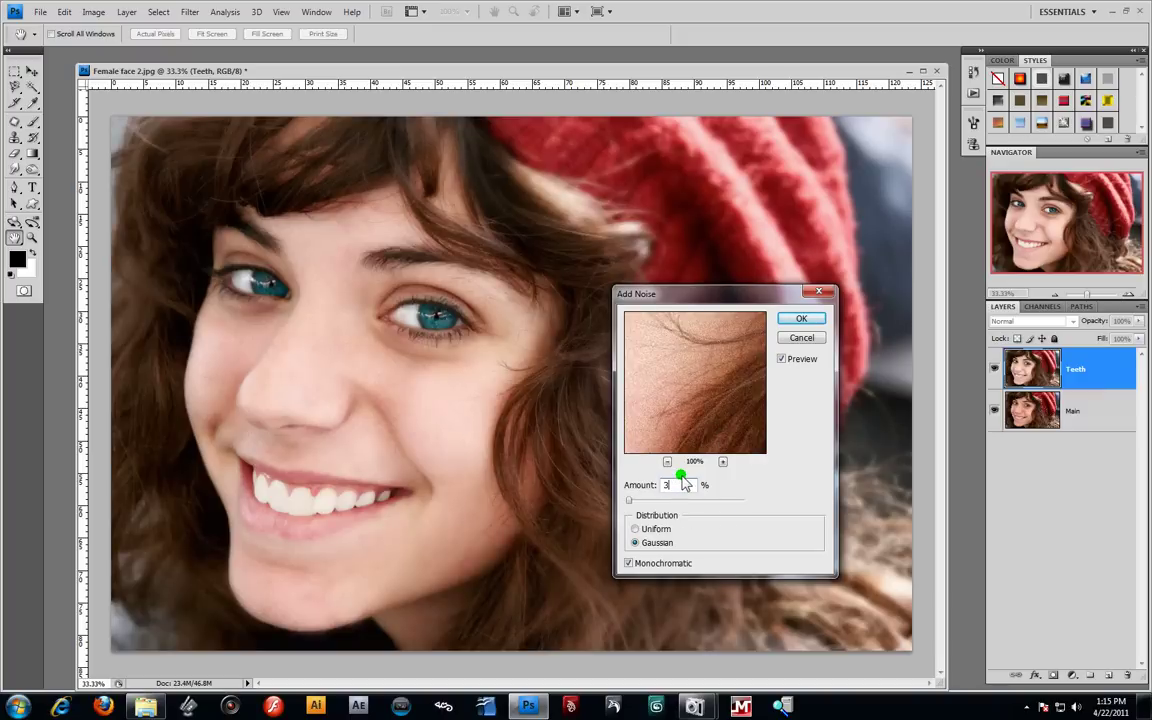
left_click(813, 319)
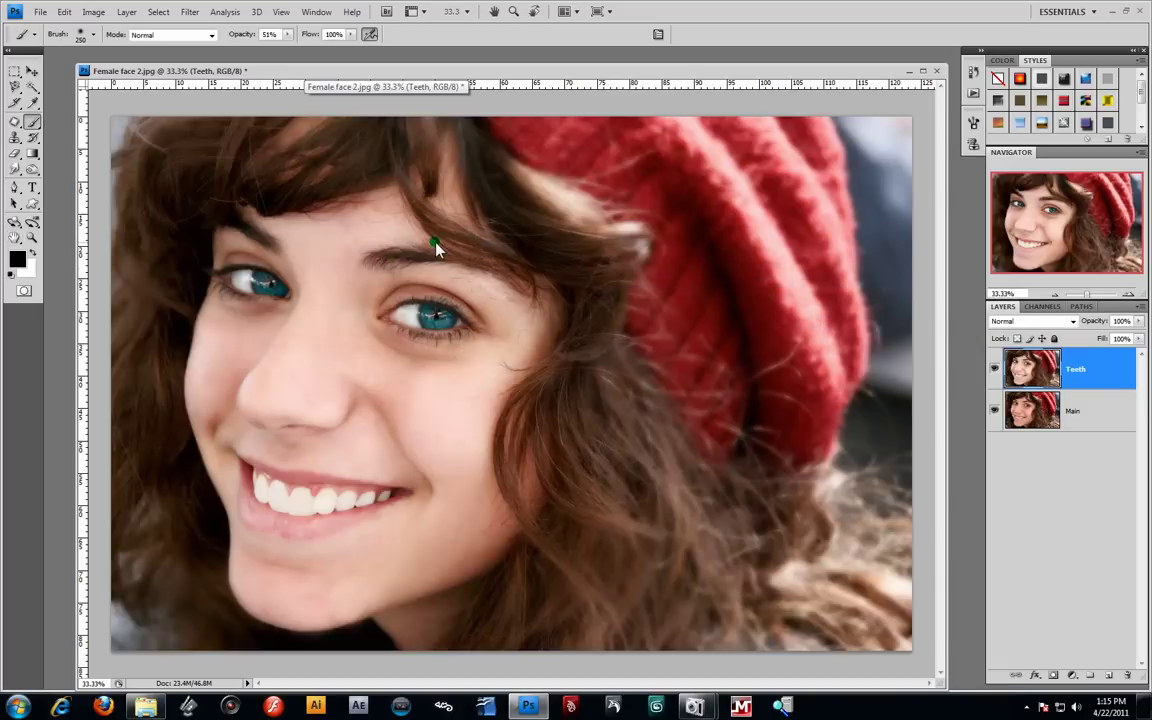
Duplicate the Teeth layer and turn the copy black and white with a Hue/Saturation saturation of -100
left_click_drag(1112, 376, 1110, 675)
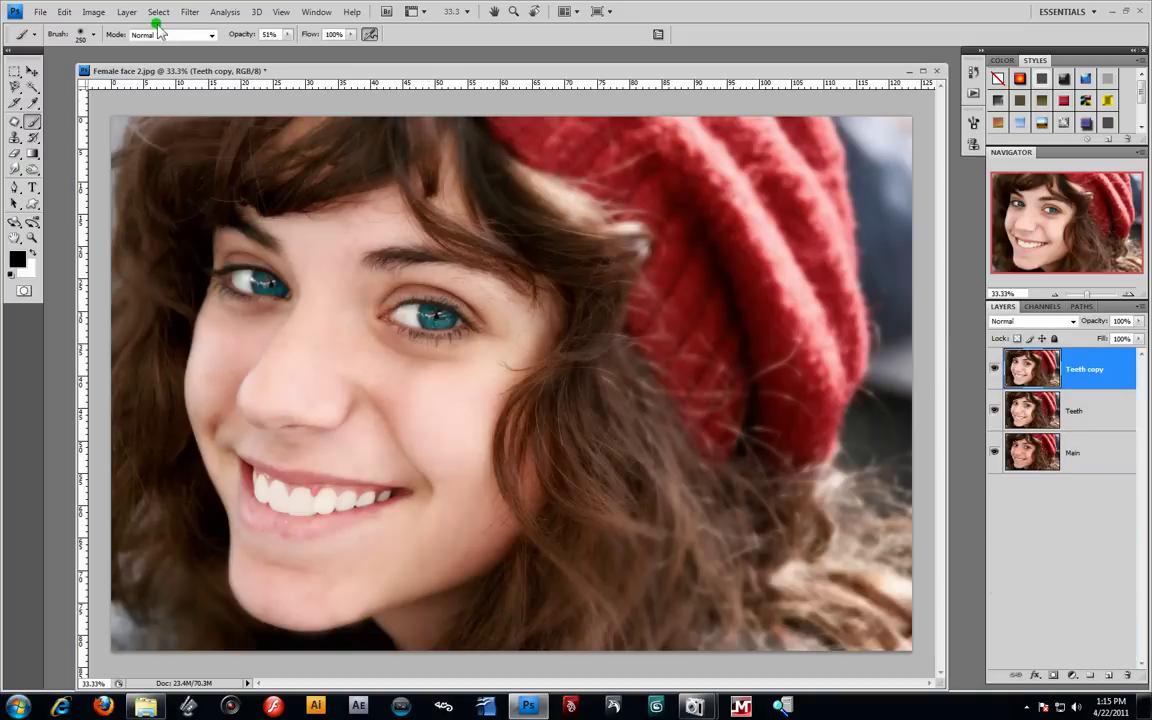
left_click(93, 12)
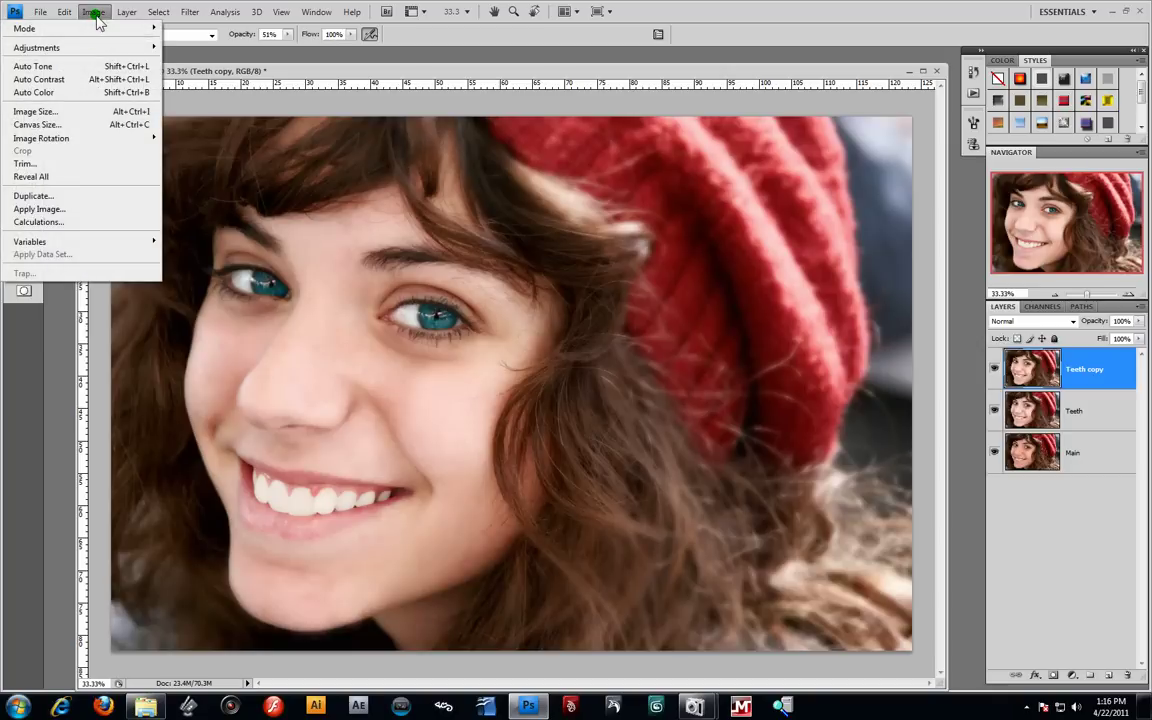
mouse_move(84, 47)
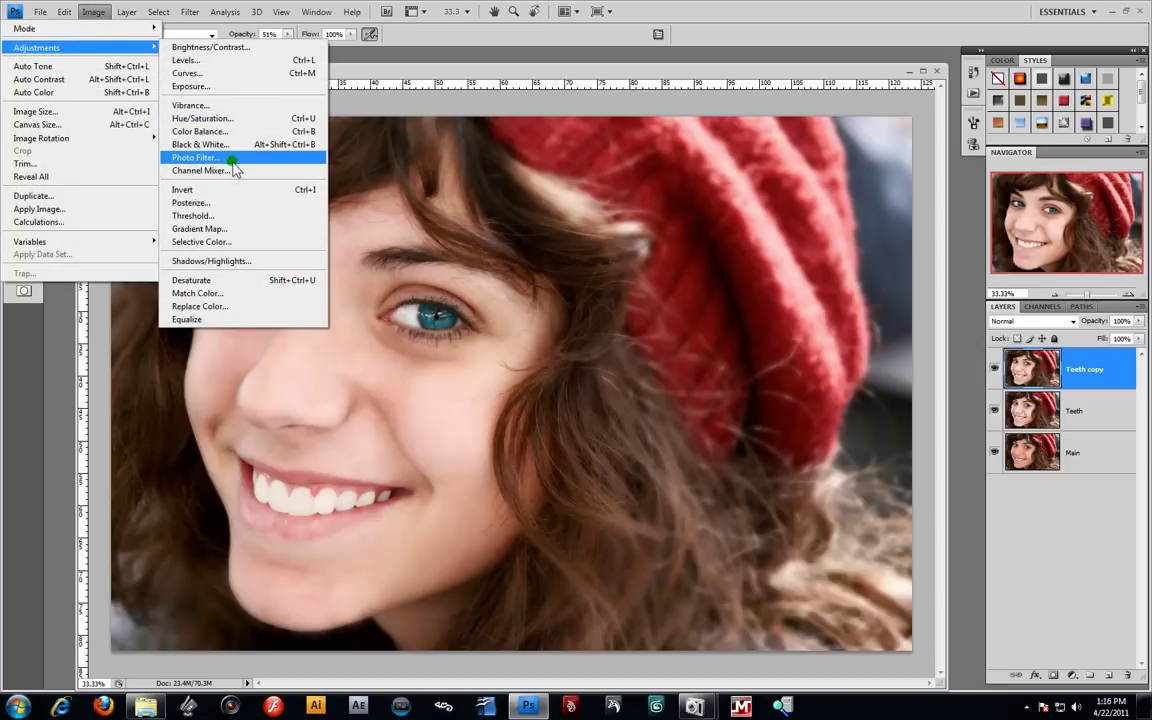
left_click(224, 118)
left_click_drag(432, 364, 807, 295)
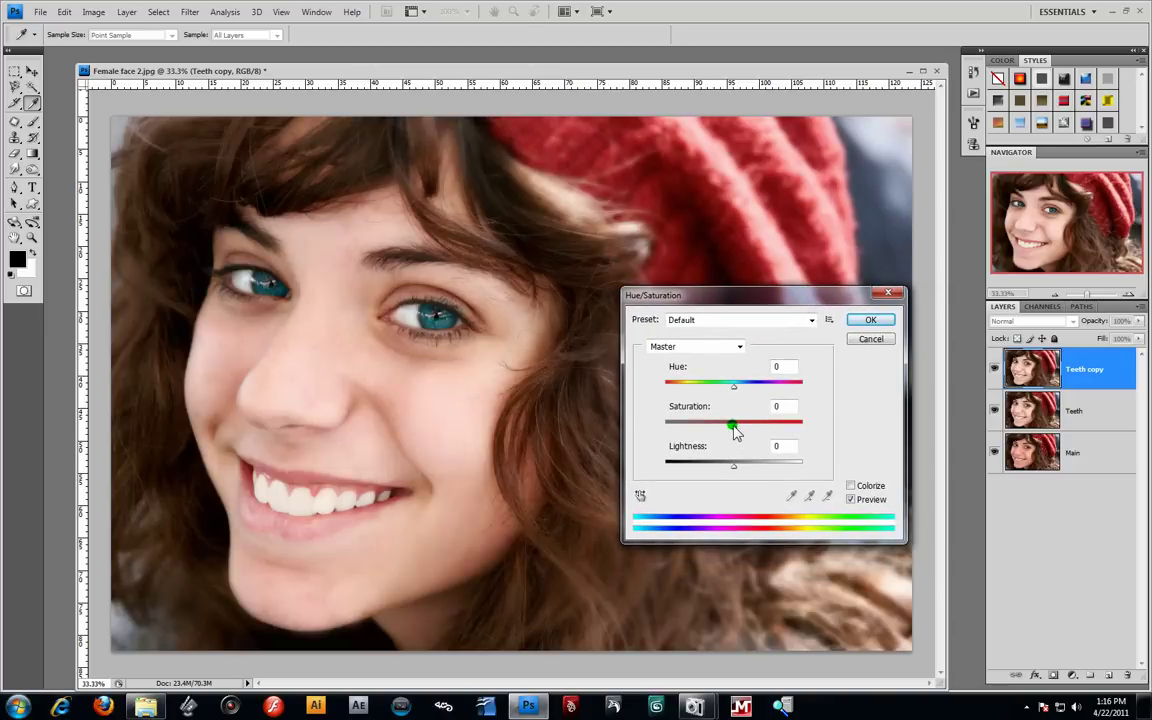
left_click_drag(733, 426, 631, 421)
left_click_drag(756, 303, 623, 303)
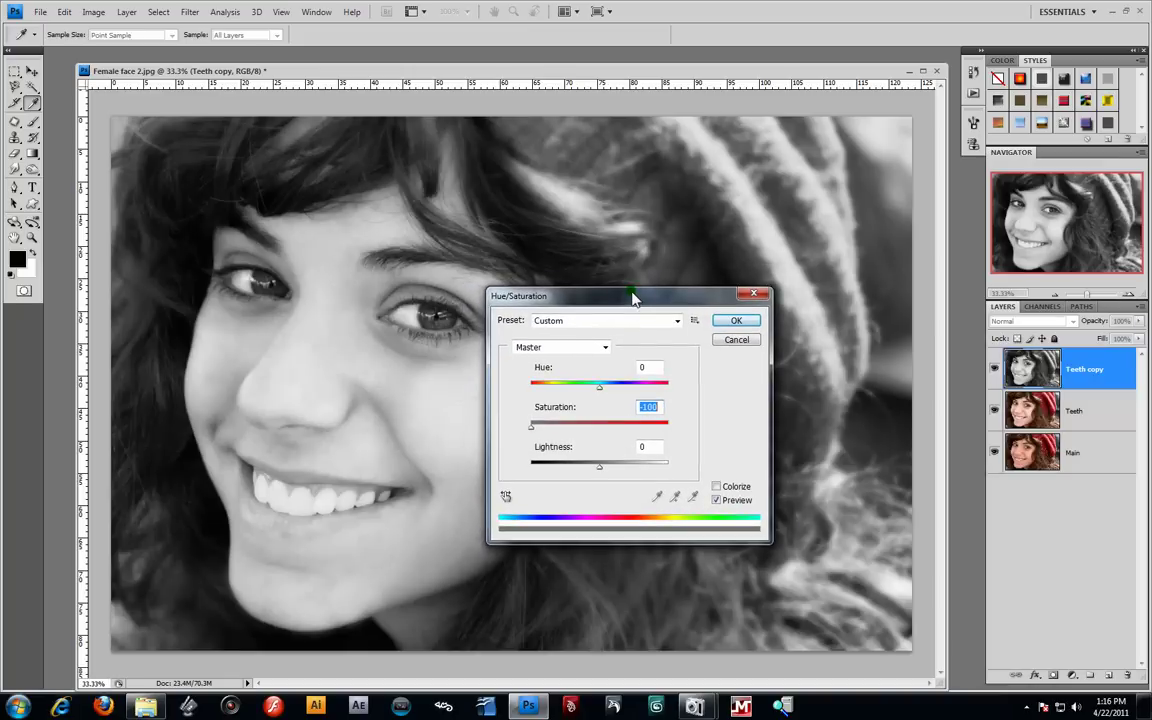
left_click(735, 319)
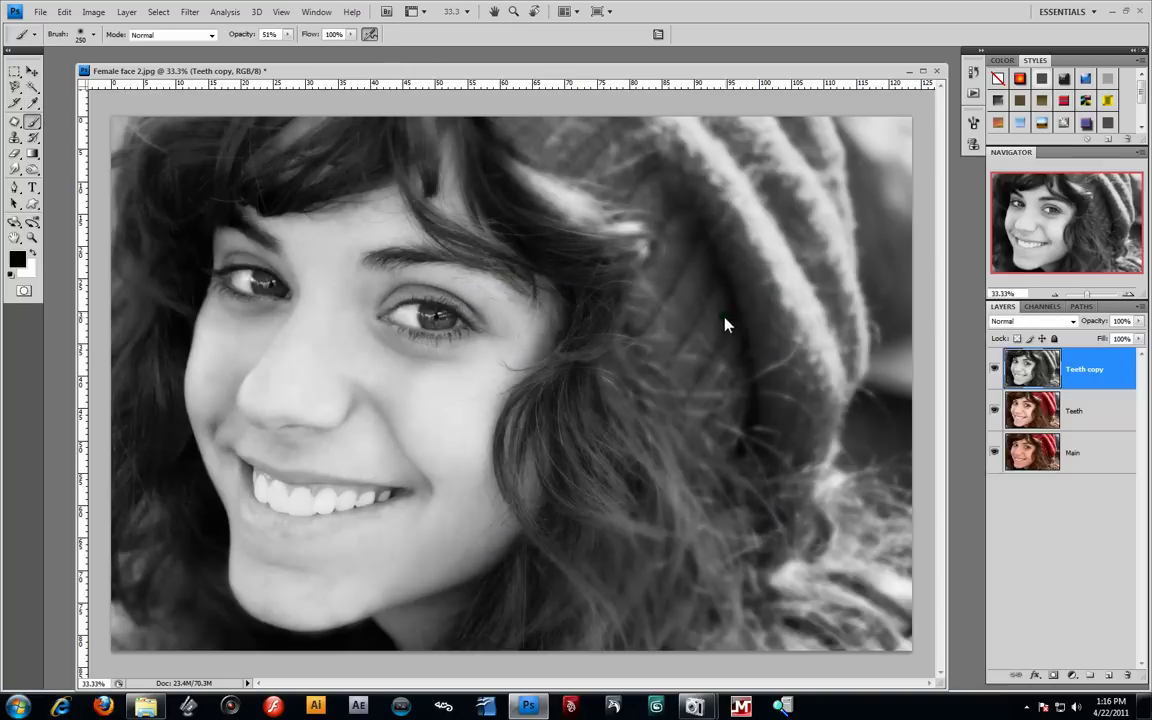
Add a layer mask to the black-and-white Teeth copy layer
mouse_move(698, 703)
left_click(1055, 675)
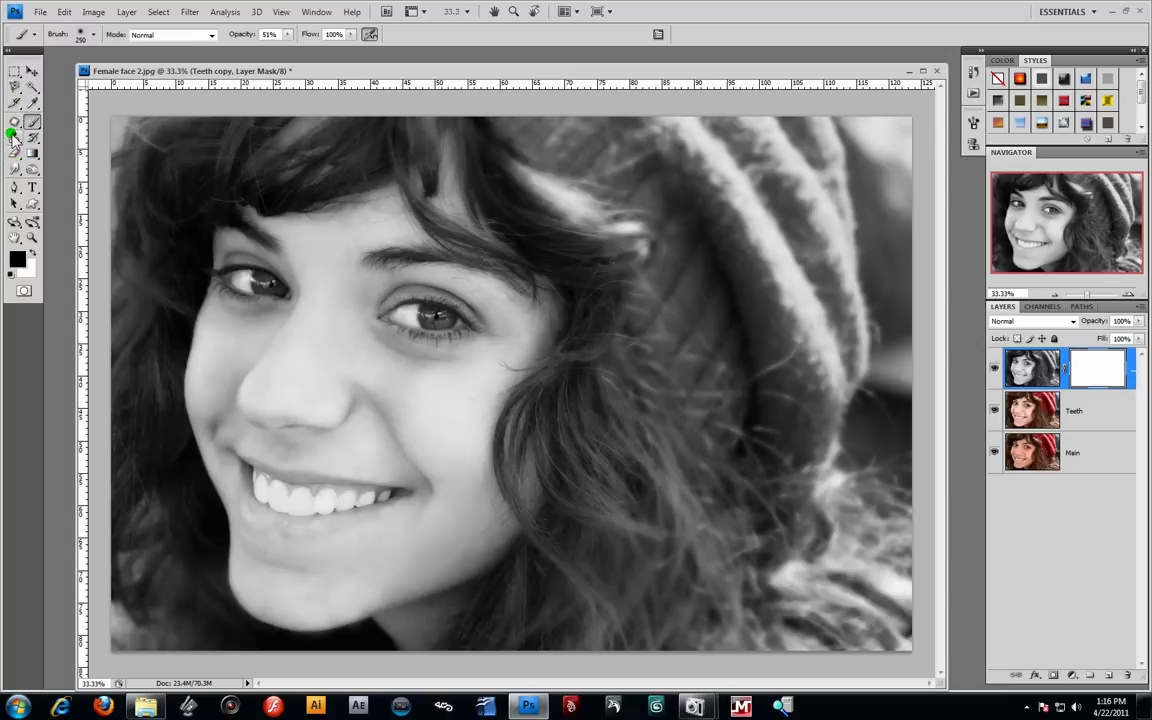
Trace a closed Pen tool path around the iris of the eye on the hat side of the face
left_click(15, 186)
left_click(32, 238)
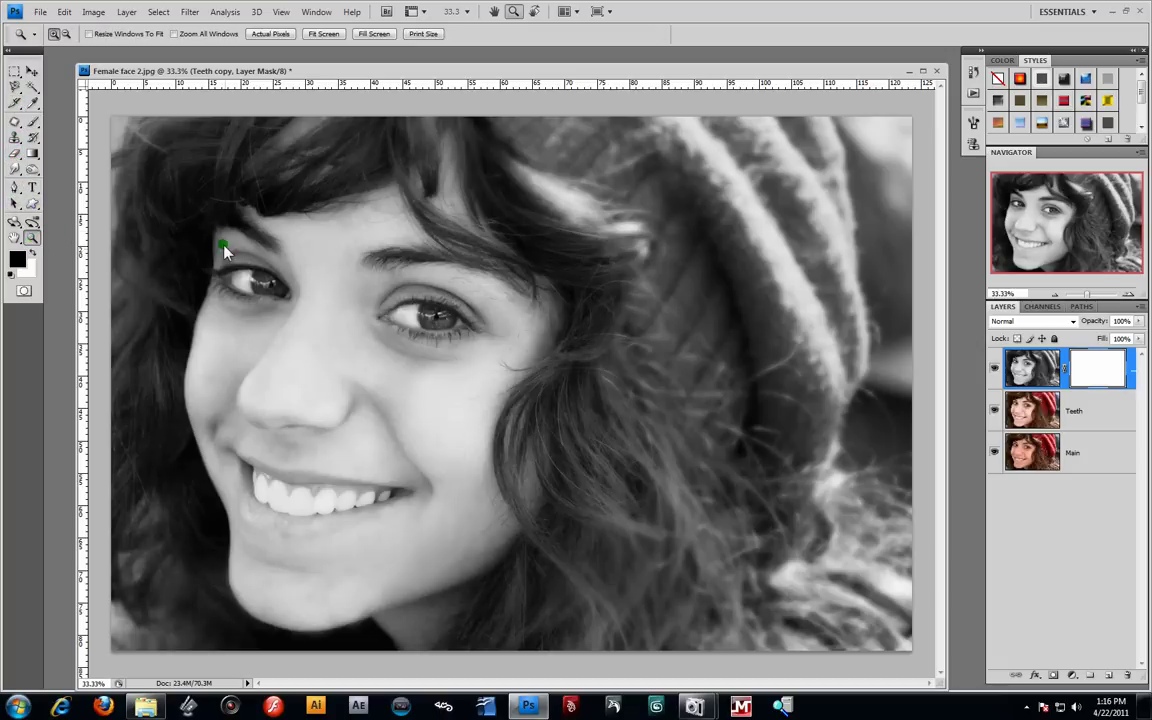
left_click(595, 441)
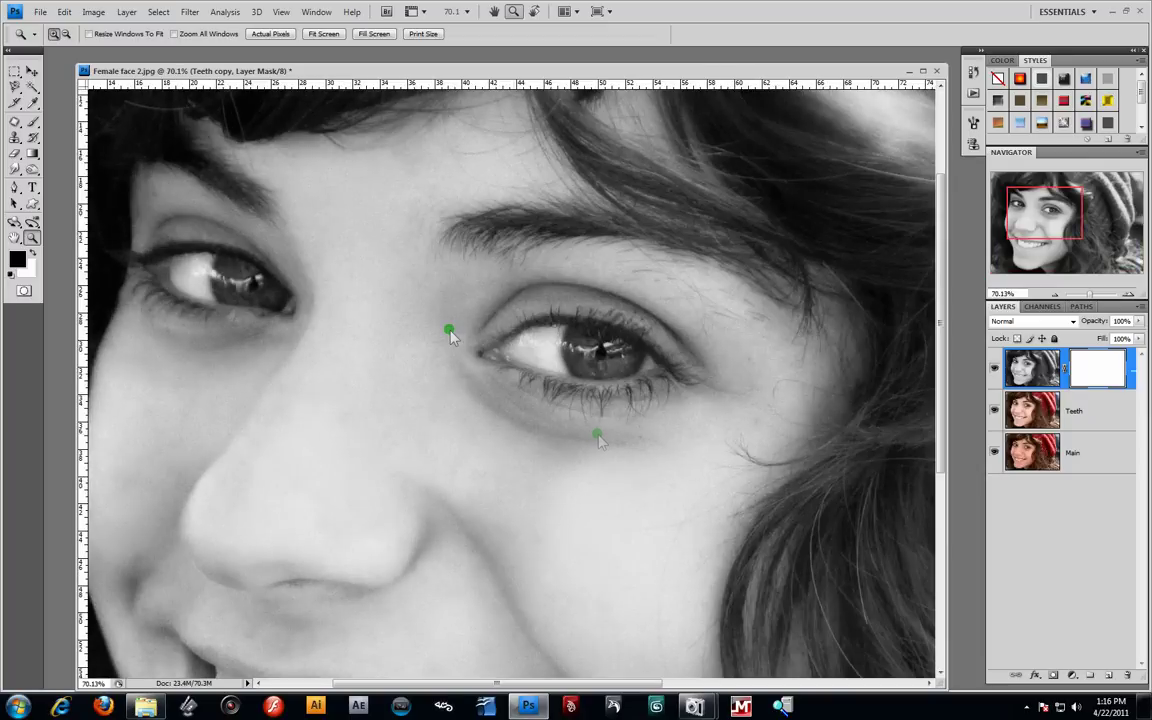
left_click(26, 189)
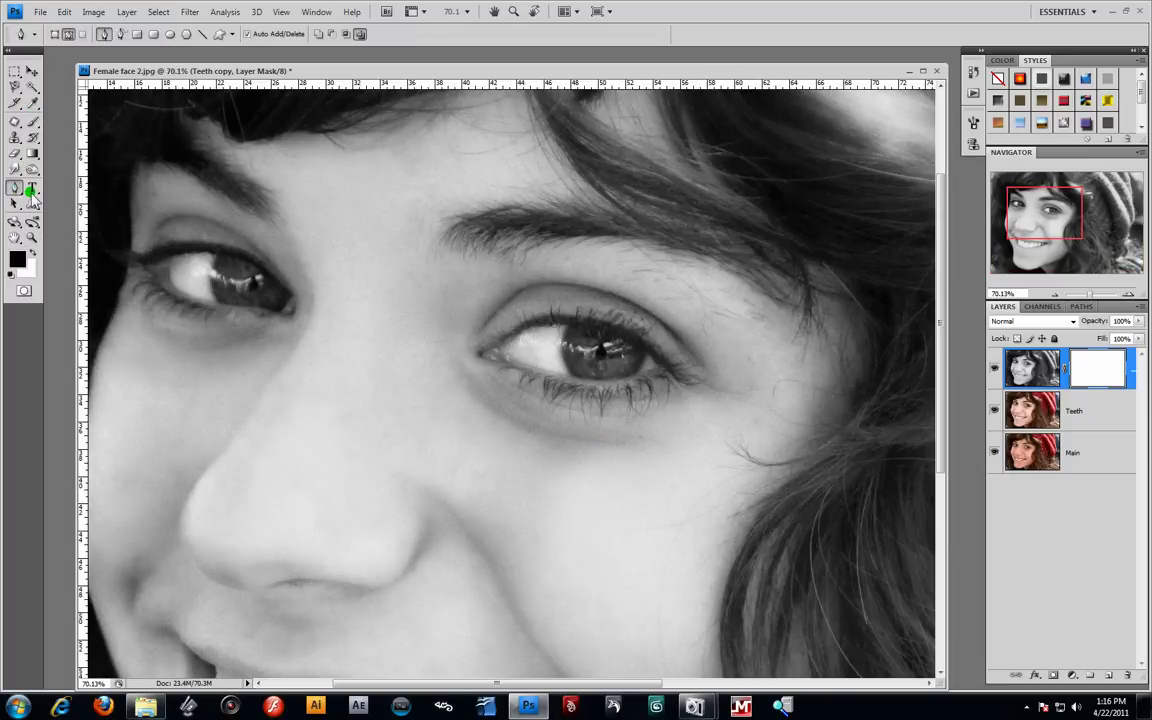
left_click(32, 238)
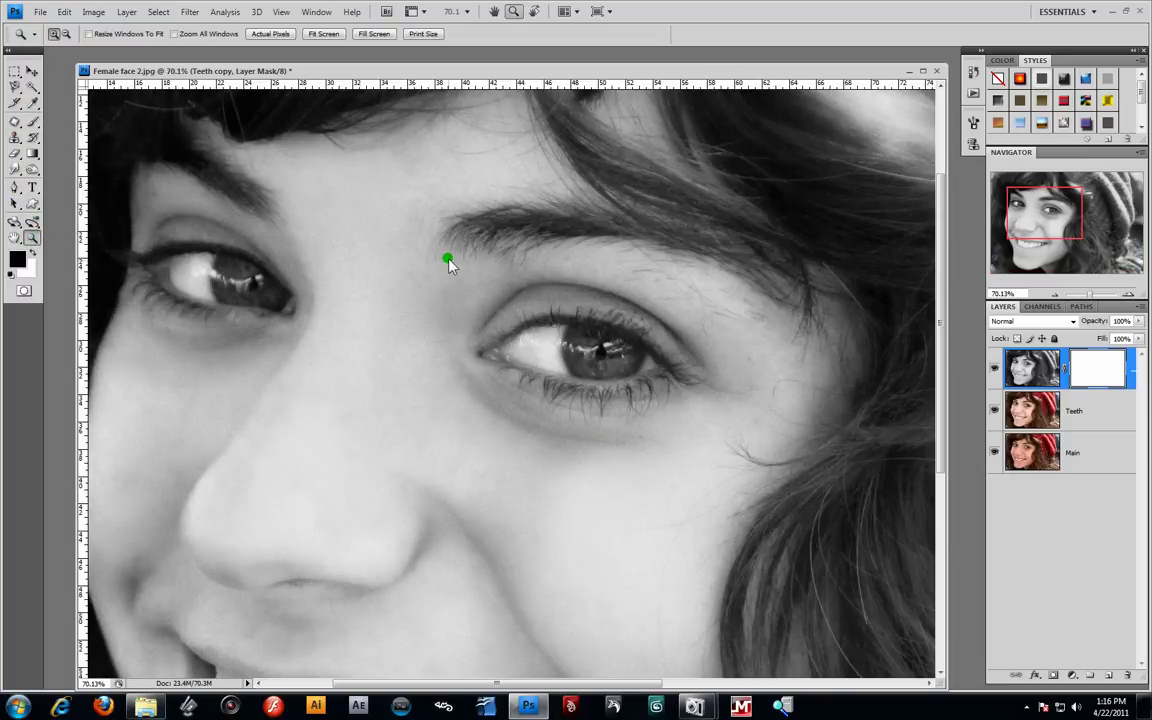
left_click_drag(436, 229, 789, 522)
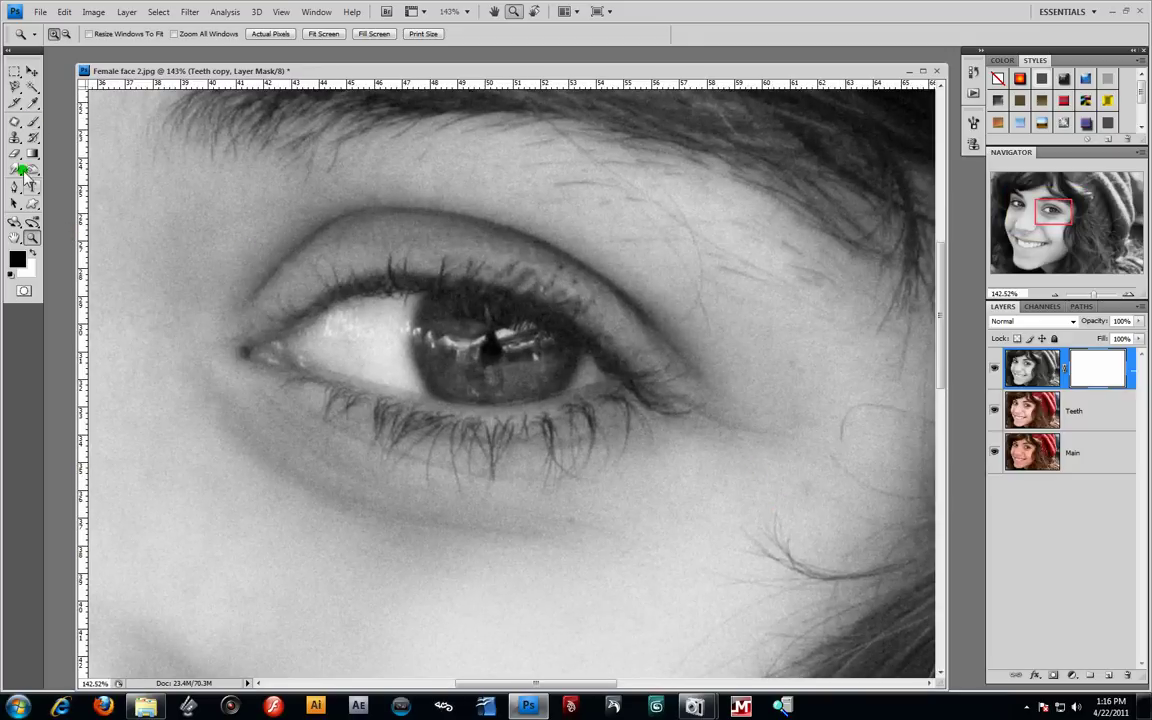
left_click(17, 187)
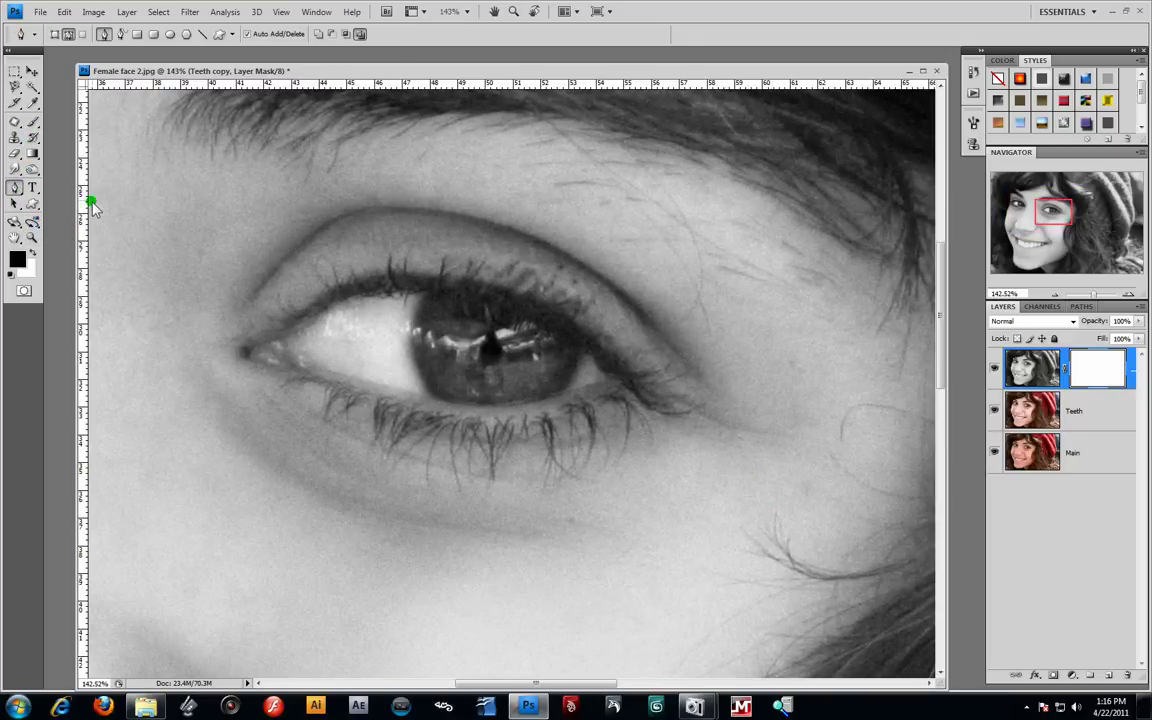
left_click_drag(433, 400, 467, 458)
left_click(429, 395, "alt")
mouse_move(497, 407)
left_mouse_down()
mouse_move(537, 406)
mouse_move(500, 410)
left_mouse_up()
left_click_drag(567, 388, 578, 378)
left_click(580, 350)
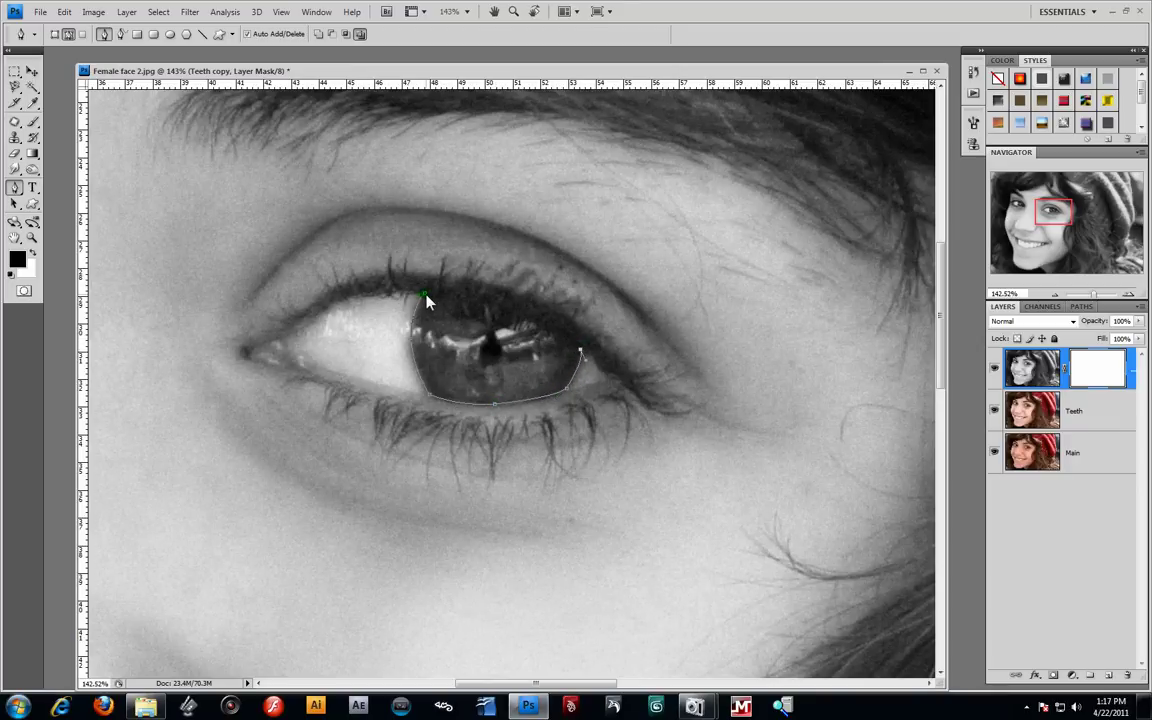
left_click_drag(424, 294, 392, 330)
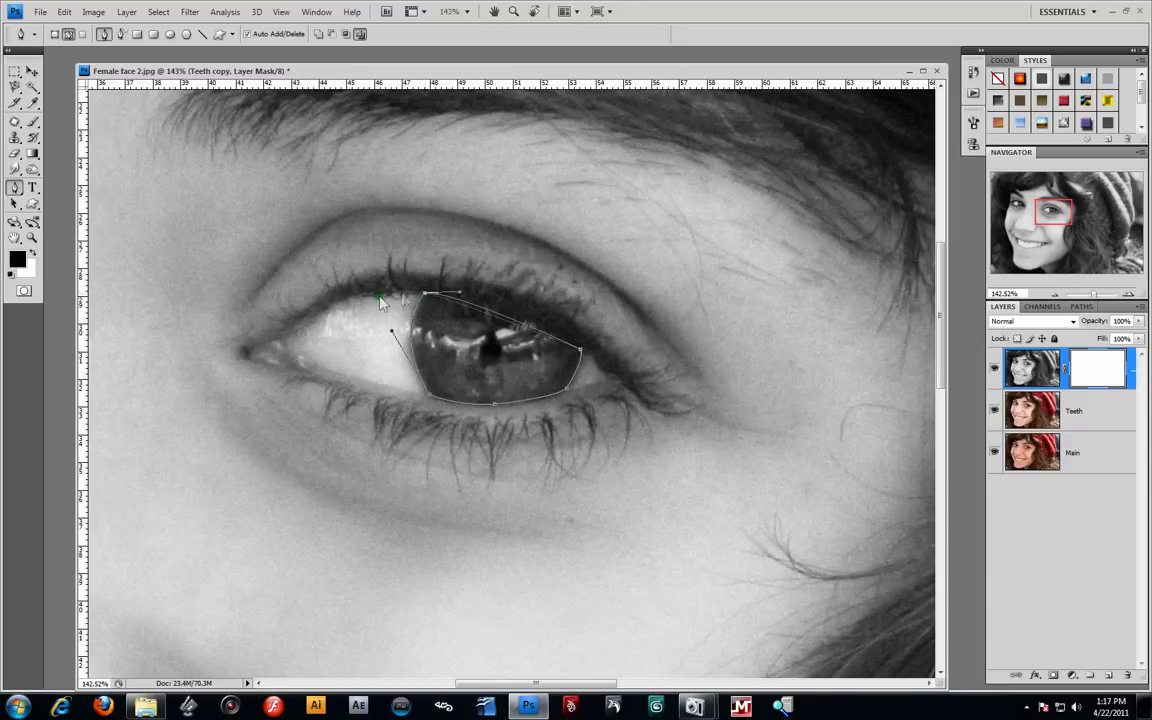
left_click(296, 315, "ctrl")
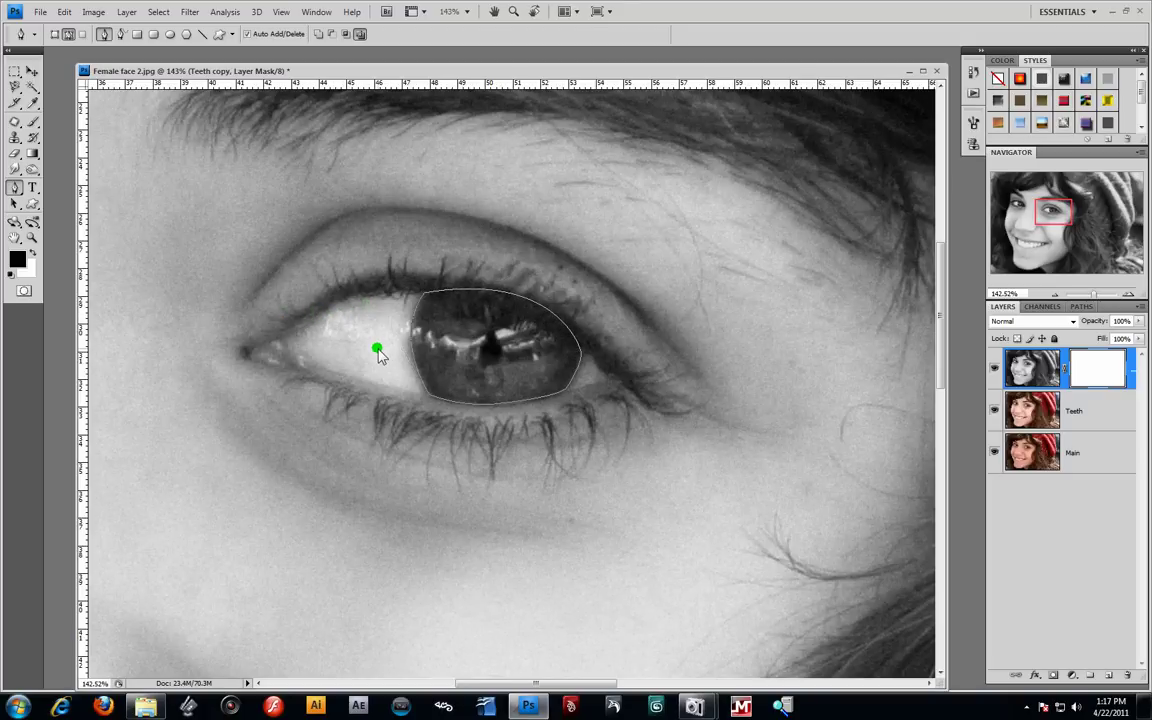
Trace a second closed Pen tool path around the iris of the other eye
left_click_drag(380, 360, 824, 481)
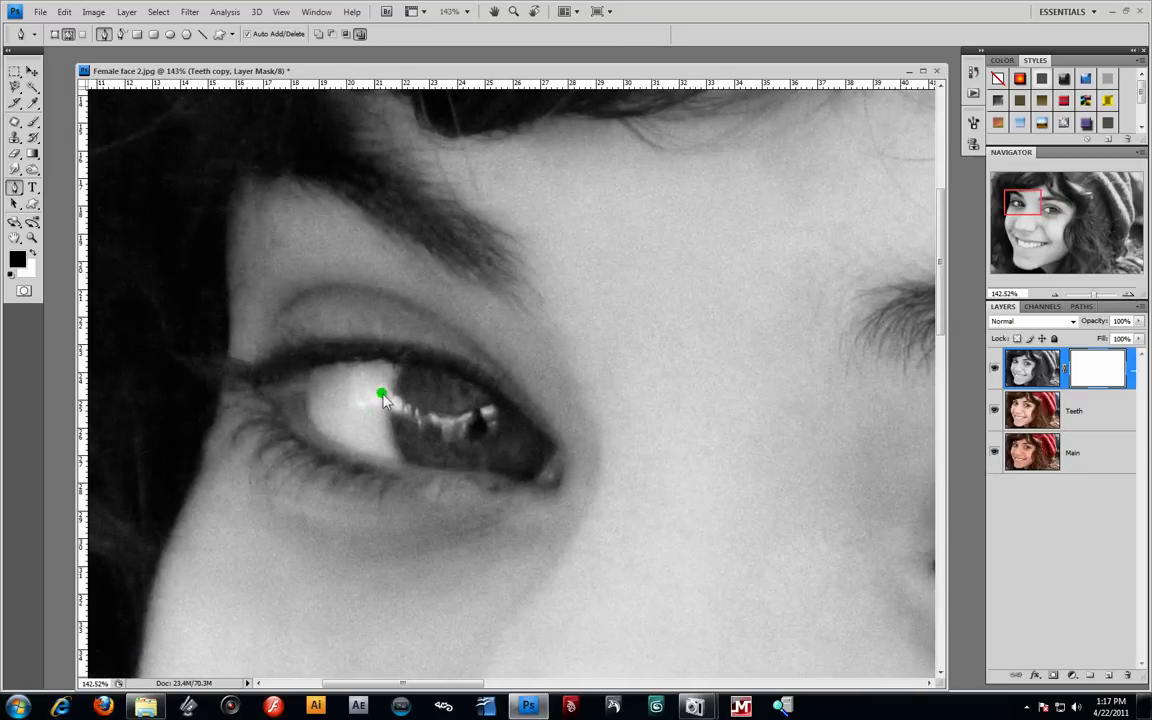
left_click_drag(408, 465, 443, 507)
left_click_drag(469, 472, 494, 472)
left_click_drag(522, 494, 540, 477)
left_click_drag(545, 450, 545, 431)
left_click(544, 447, "alt")
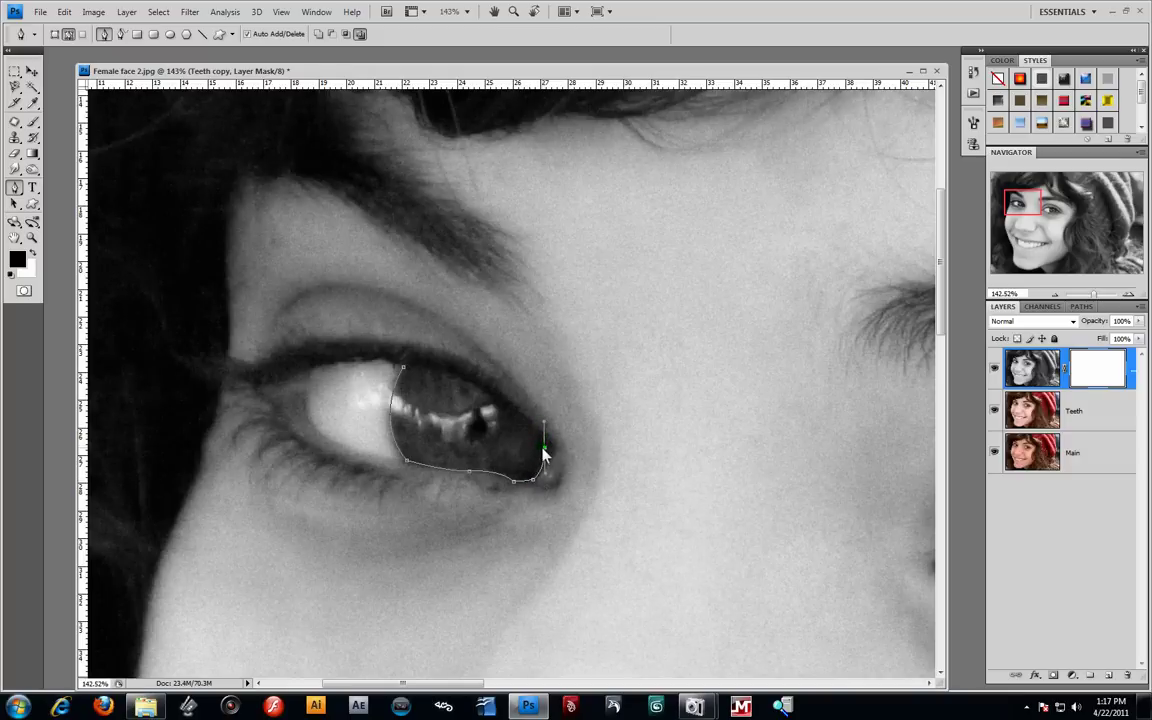
left_click_drag(497, 395, 468, 381)
left_click(497, 396, "alt")
left_click_drag(401, 369, 366, 383)
Convert the work path around both irises into a selection
left_click_drag(640, 553, 400, 355)
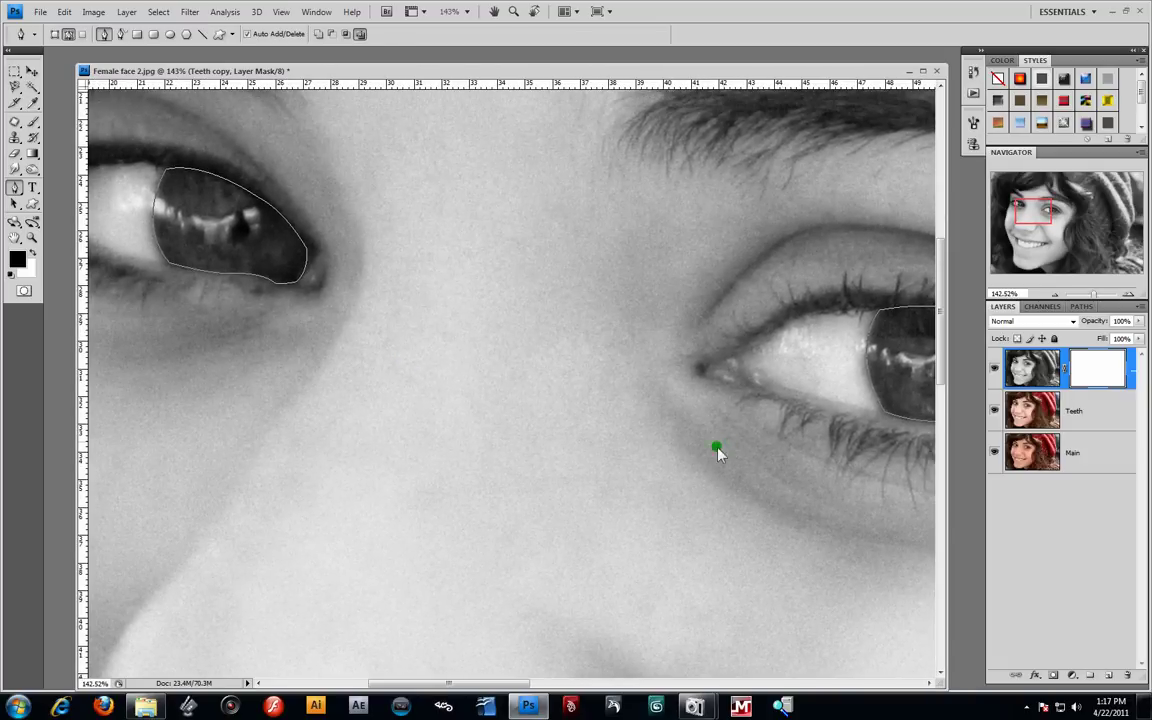
left_click(1082, 306)
right_click(1053, 323)
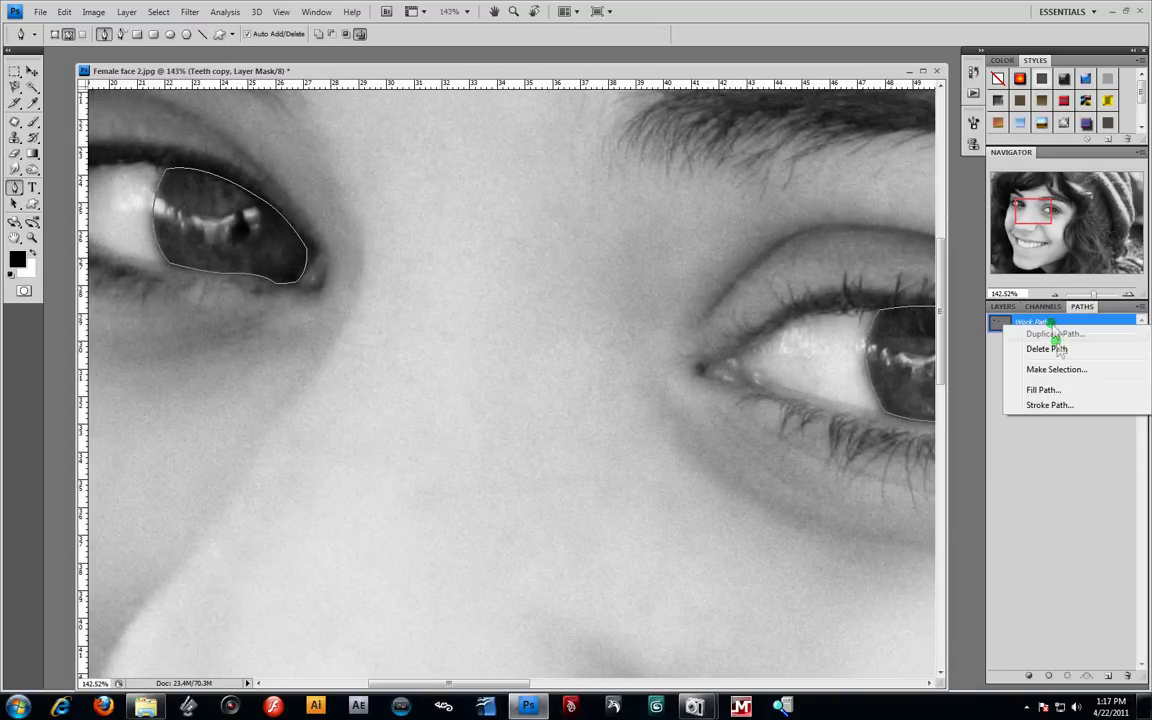
left_click(1058, 369)
left_click(650, 321)
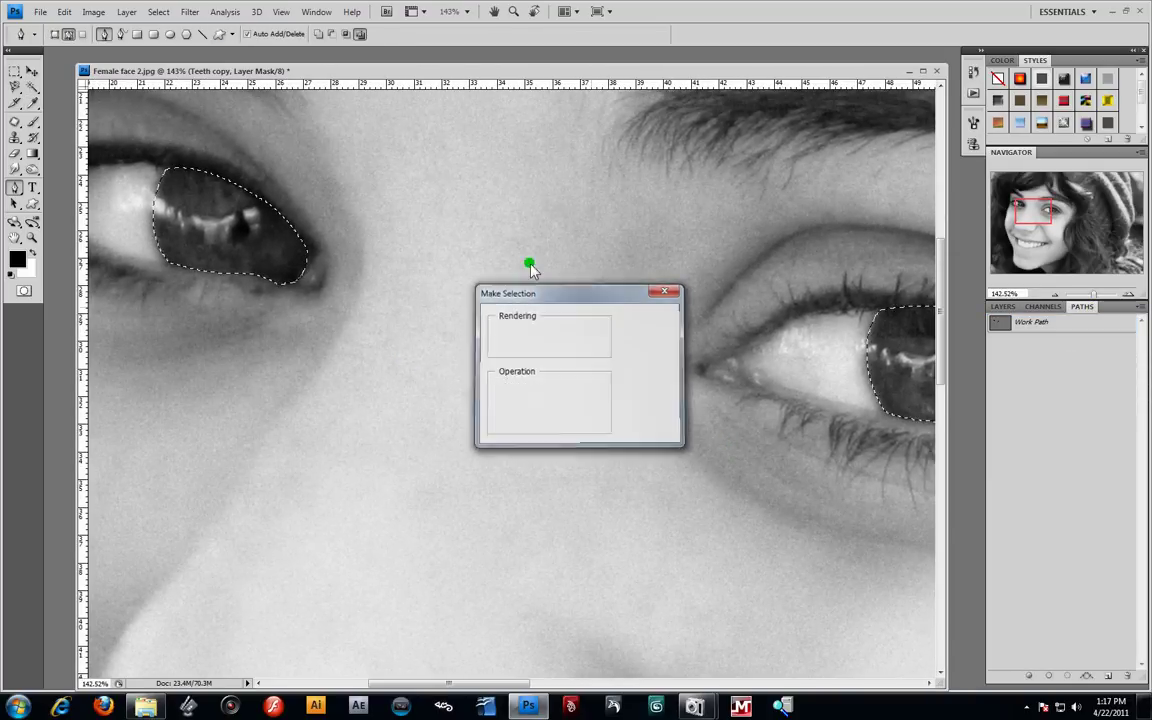
Paint black on the Teeth copy layer mask inside the selected iris away from the hat to reveal its teal colour
left_click(1002, 306)
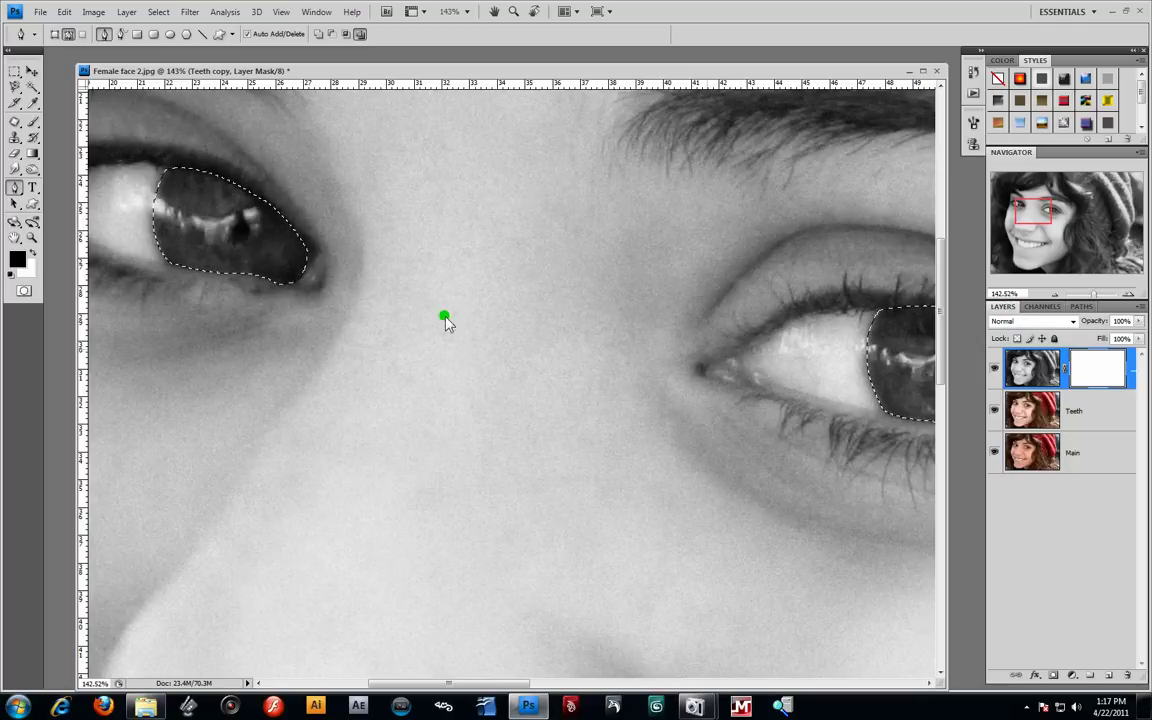
left_click(33, 121)
mouse_move(233, 245)
left_mouse_down()
mouse_move(187, 176)
mouse_move(270, 240)
mouse_move(302, 292)
mouse_move(226, 243)
mouse_move(213, 210)
mouse_move(247, 291)
left_mouse_up()
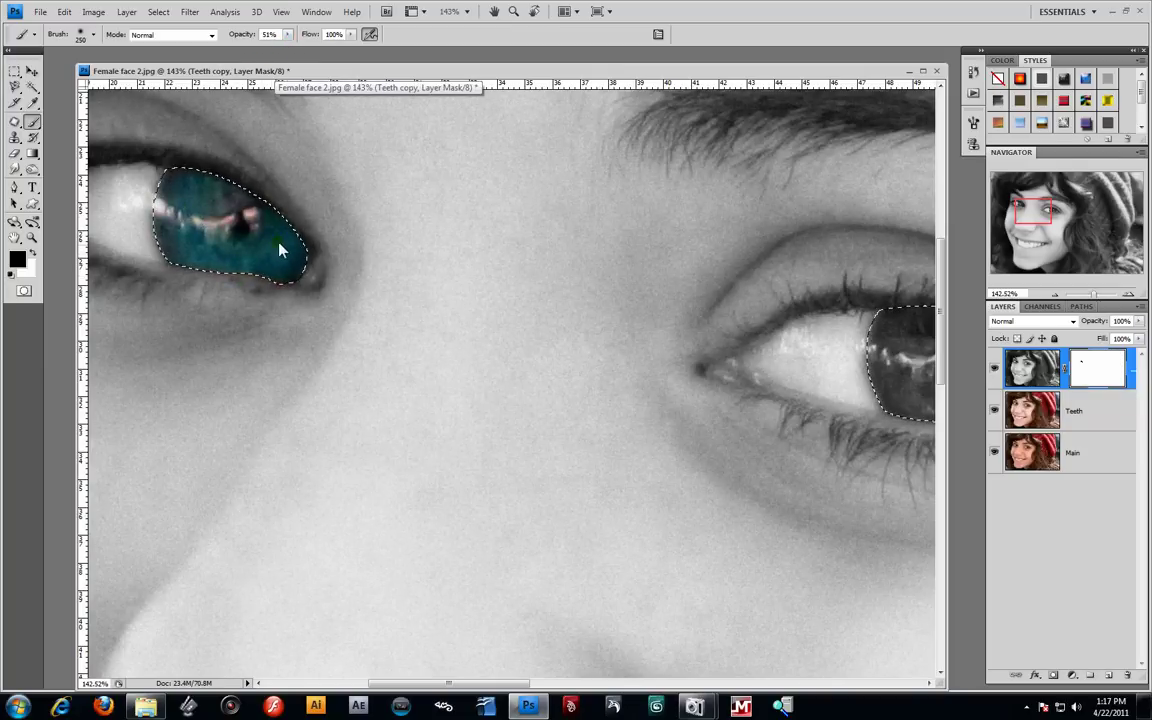
Mask the hat-side iris with the large black brush to reveal its colour, and deselect both irises
left_click_drag(694, 399, 380, 354)
left_click(589, 322)
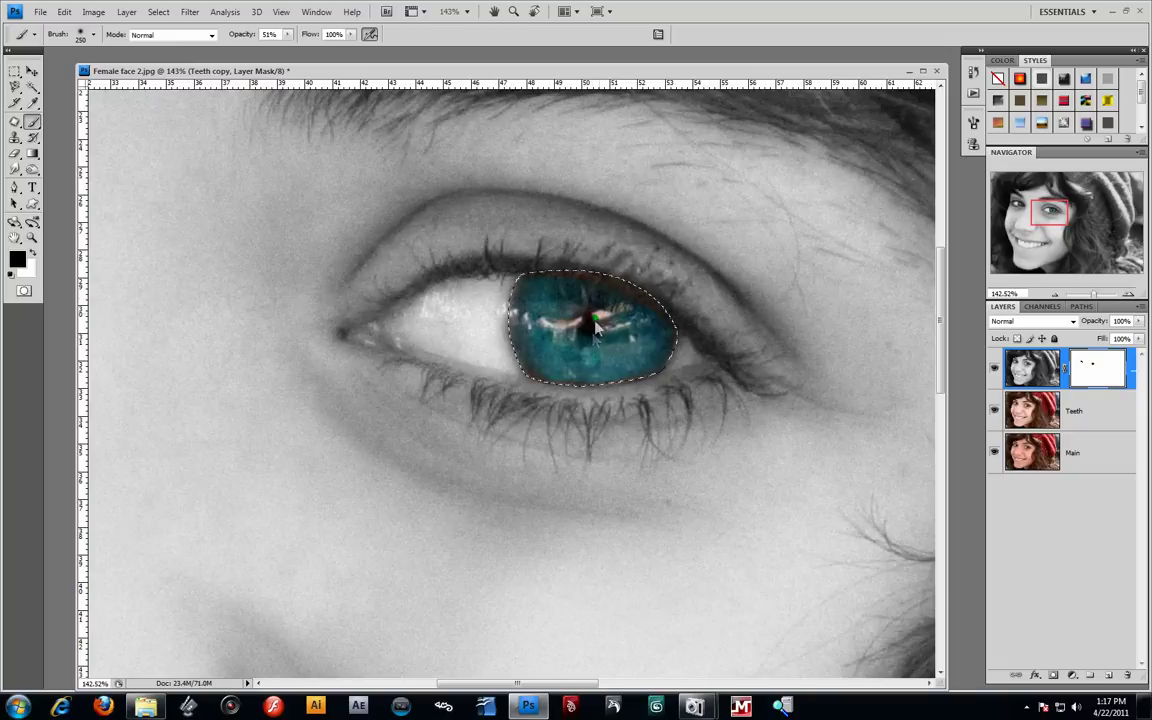
left_click(31, 237)
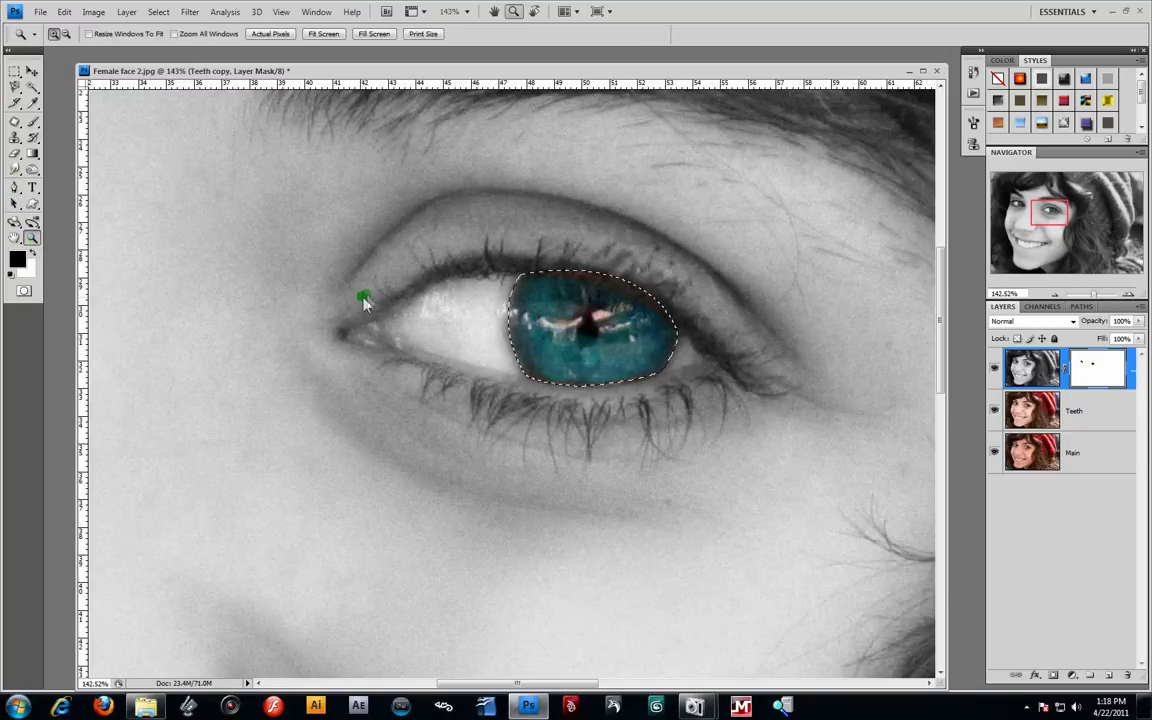
left_click(388, 302, "alt")
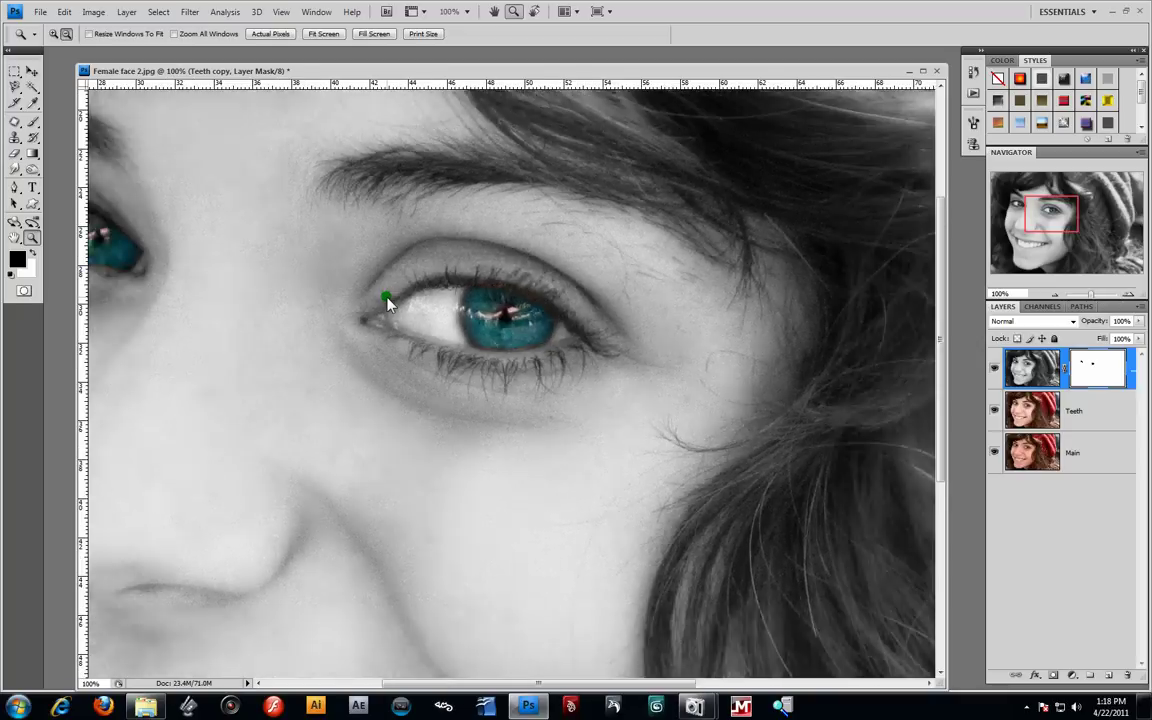
left_click(388, 302, "alt")
left_click(388, 302, "alt")
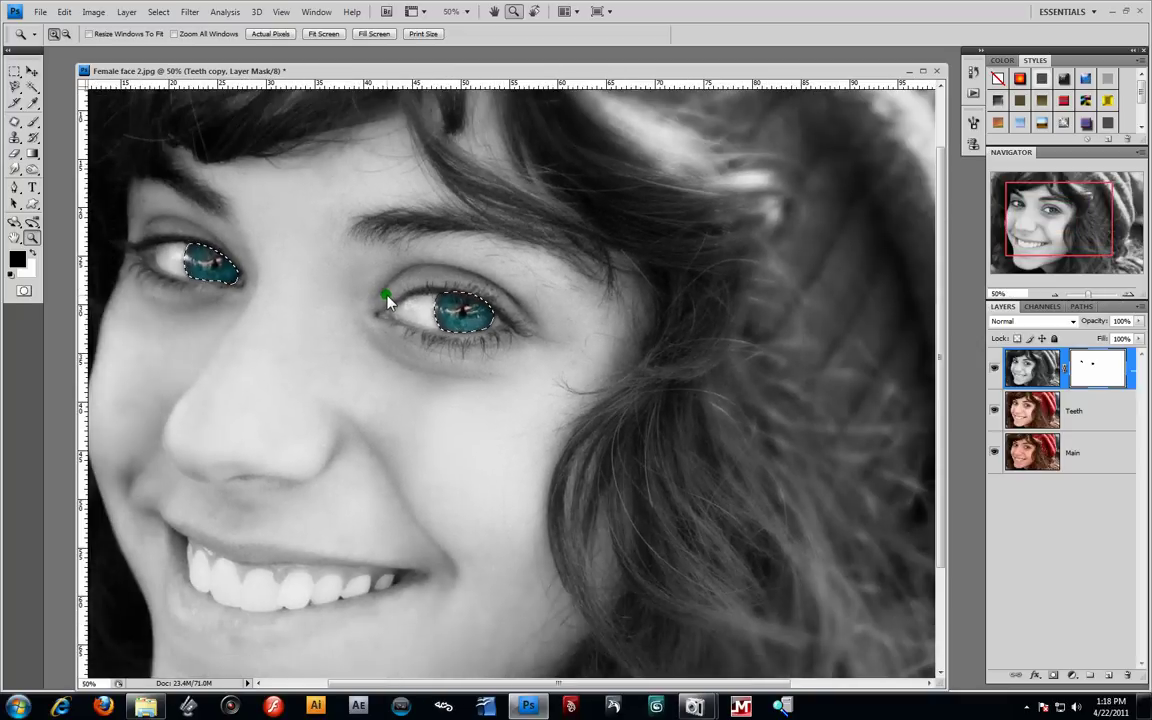
left_click(18, 71)
left_click(498, 372)
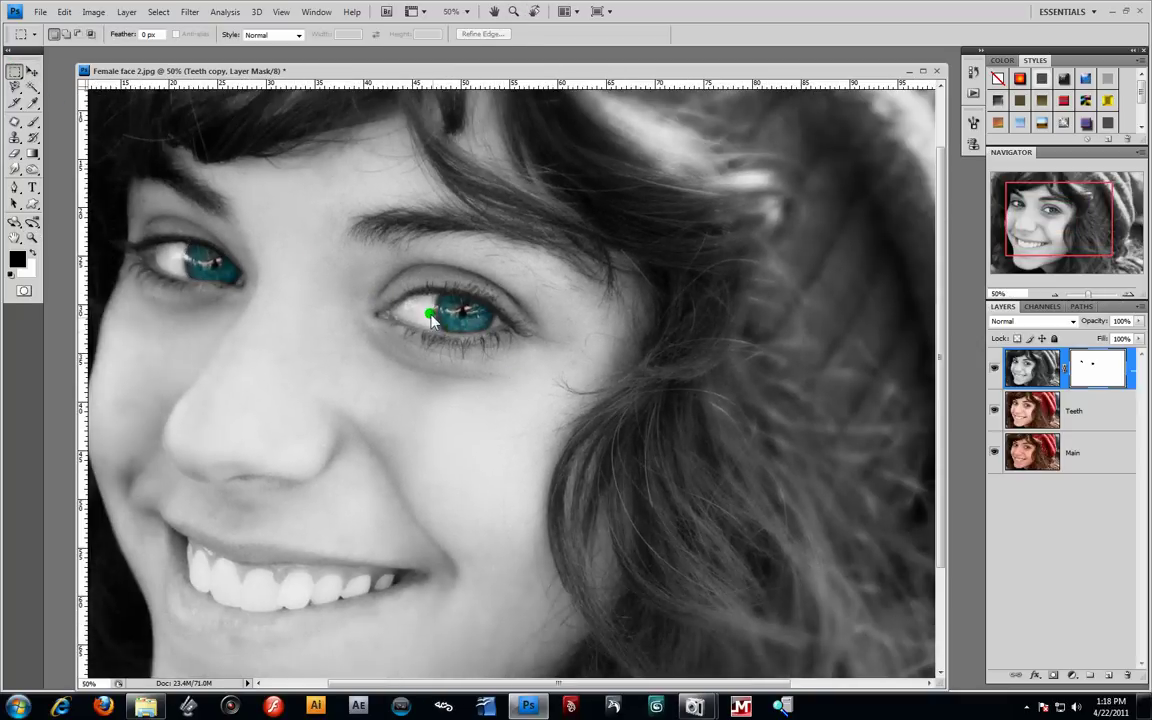
Undo the deselection and the mask painting over the hat-side iris
key("ctrl+z")
key("ctrl+alt+z")
key("ctrl+shift+z")
key("ctrl+shift+z")
key("ctrl+alt+z")
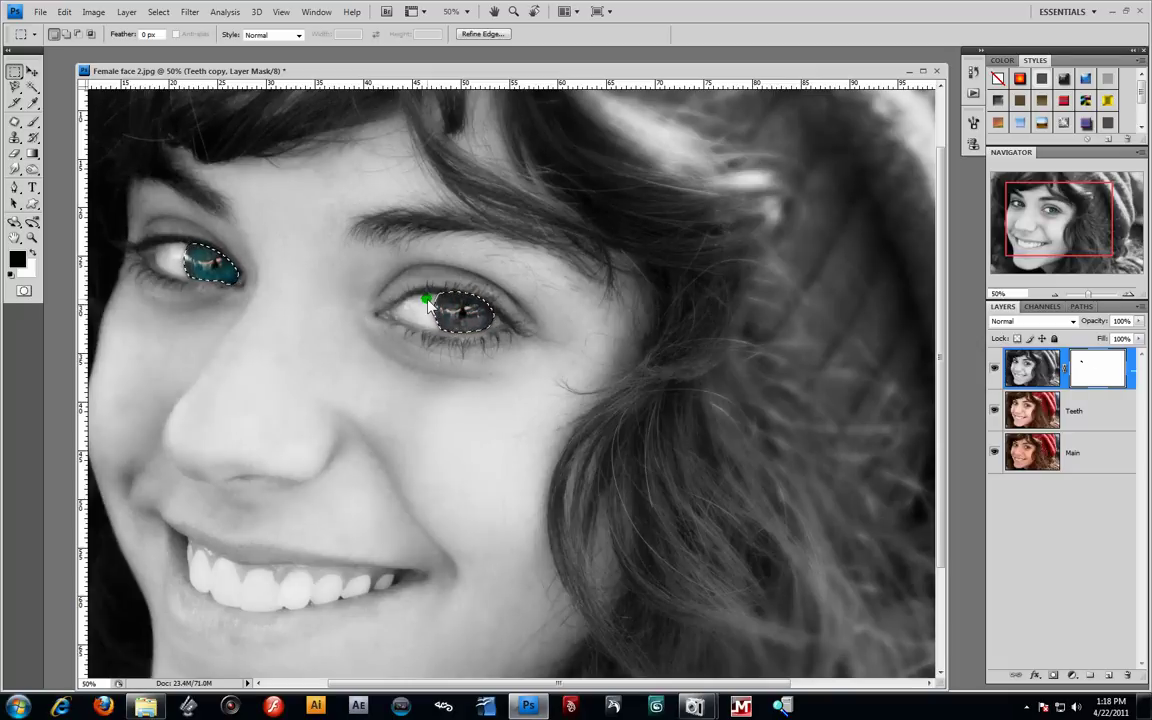
Reduce the brush size to 100 and paint black on the mask over the hat-side iris to reveal its teal colour
left_click(32, 237)
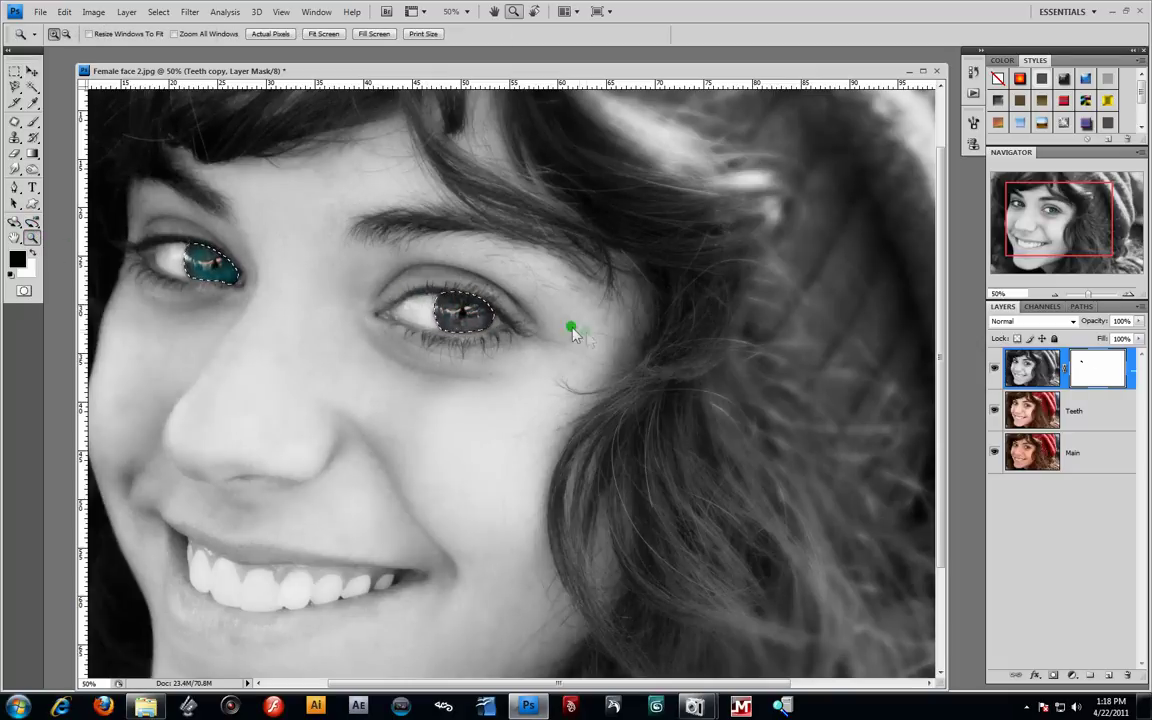
left_click(498, 347)
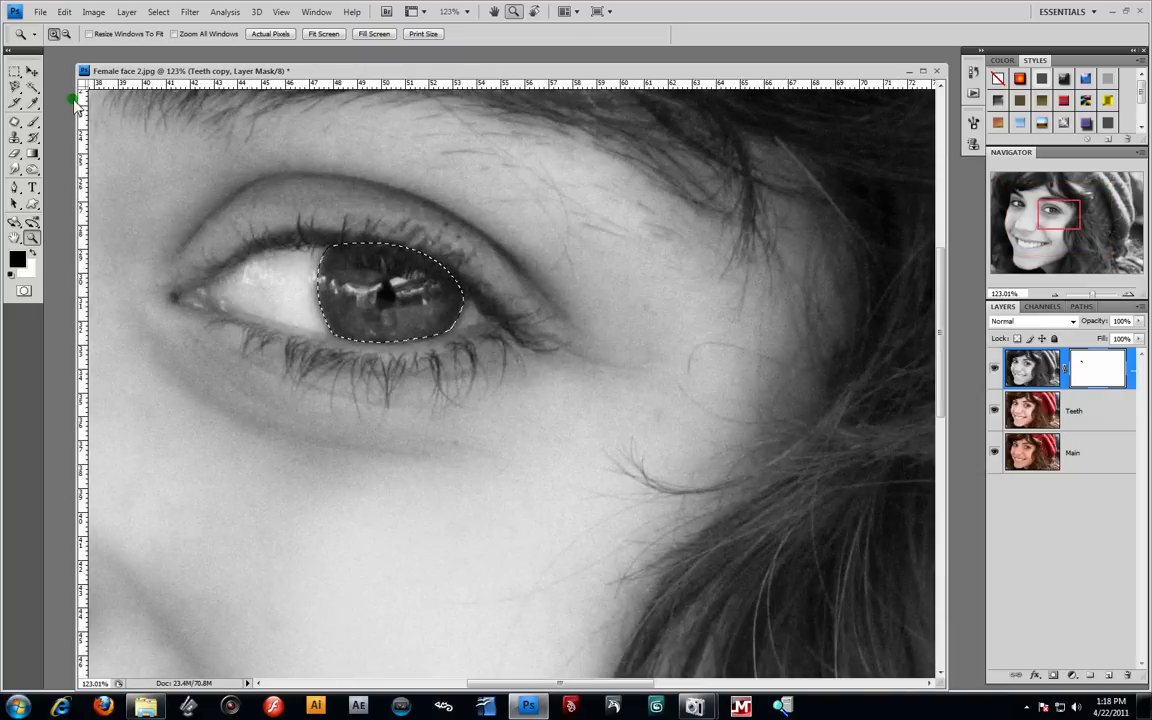
left_click(33, 121)
key("bracketleft")
key("bracketleft")
key("bracketleft")
key("bracketleft")
key("bracketleft")
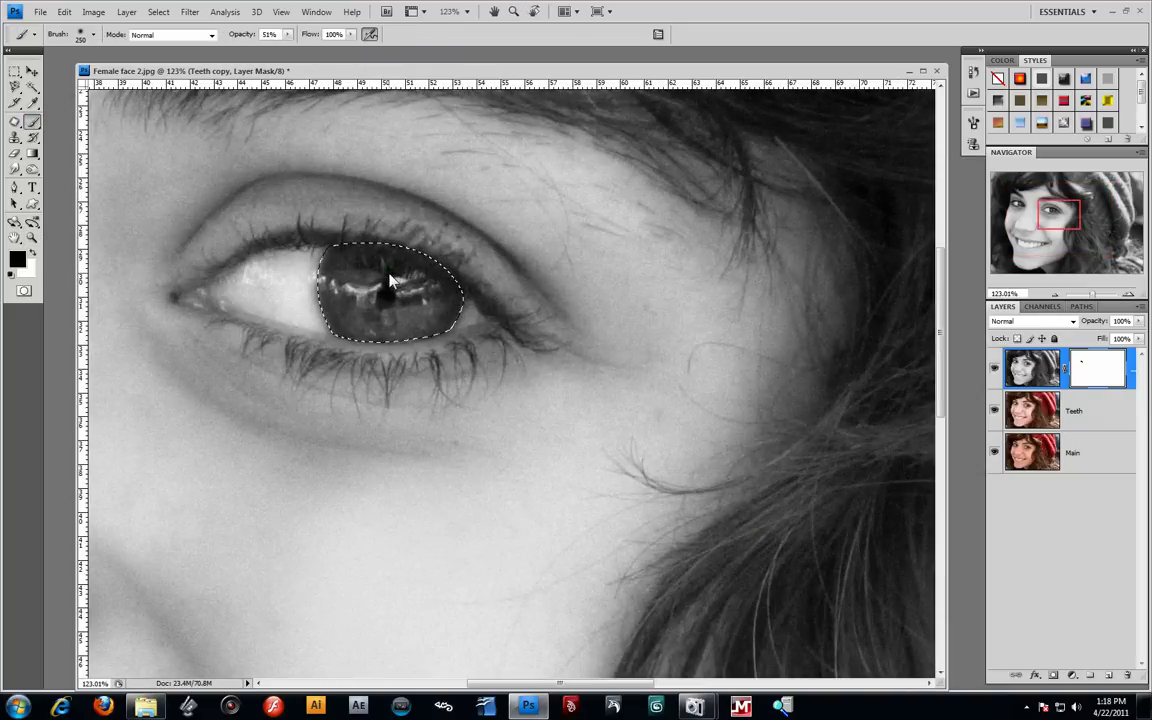
mouse_move(391, 304)
left_mouse_down()
mouse_move(359, 297)
mouse_move(359, 281)
mouse_move(423, 297)
mouse_move(352, 308)
mouse_move(349, 279)
mouse_move(426, 301)
mouse_move(378, 298)
mouse_move(356, 313)
mouse_move(384, 282)
mouse_move(420, 289)
mouse_move(396, 277)
mouse_move(453, 328)
mouse_move(392, 290)
mouse_move(374, 300)
mouse_move(438, 298)
mouse_move(429, 313)
mouse_move(415, 250)
mouse_move(452, 340)
mouse_move(406, 316)
mouse_move(350, 313)
mouse_move(408, 290)
left_mouse_up()
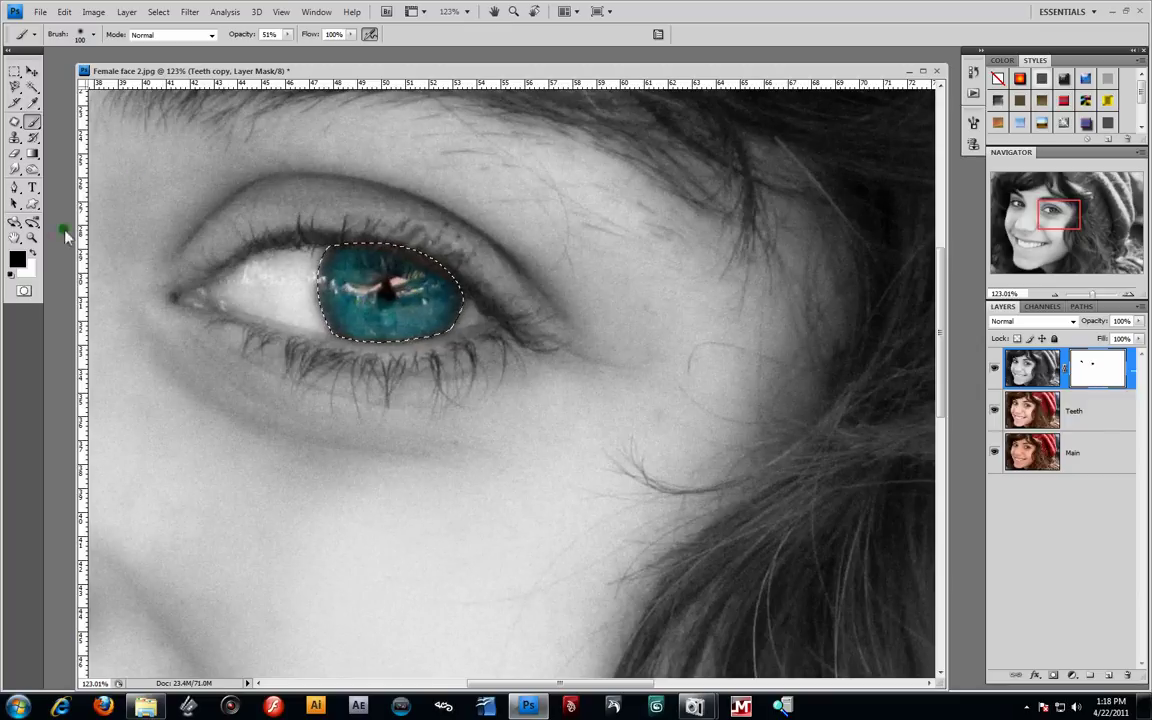
Clear the selection around the irises and bring the whole portrait into view
left_click(32, 237)
left_click(369, 340, "alt")
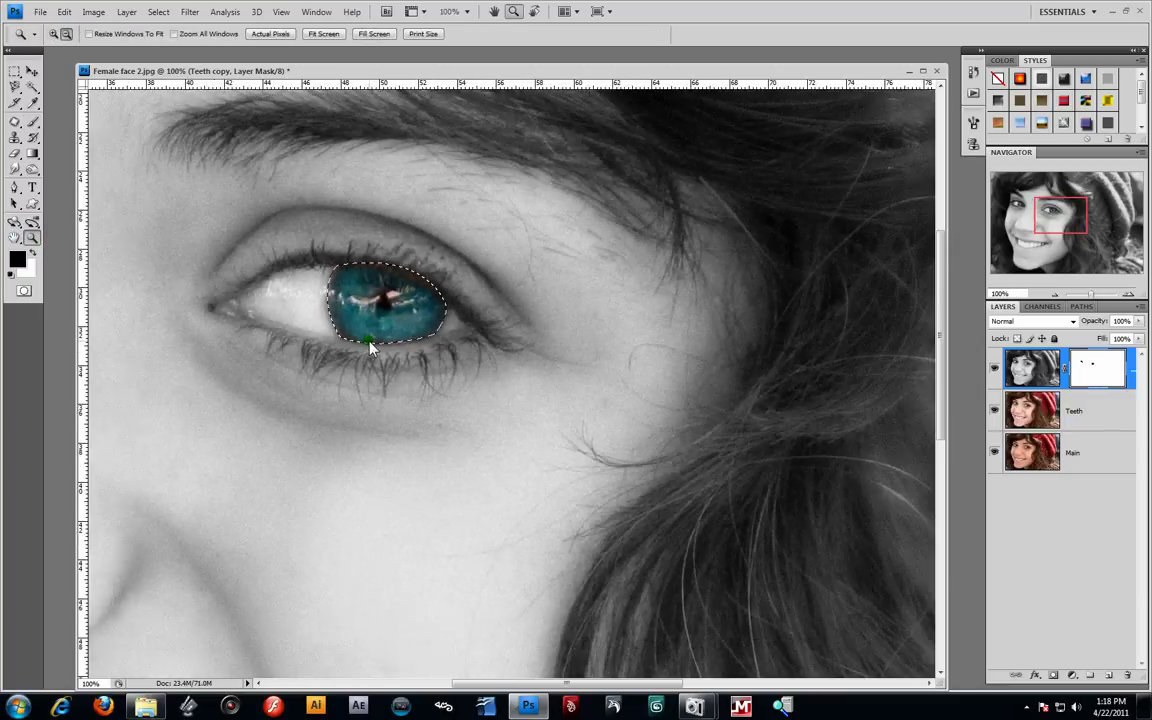
left_click(369, 340, "alt")
left_click(369, 340, "alt")
left_click(369, 345, "alt")
left_click(15, 71)
left_click(218, 228)
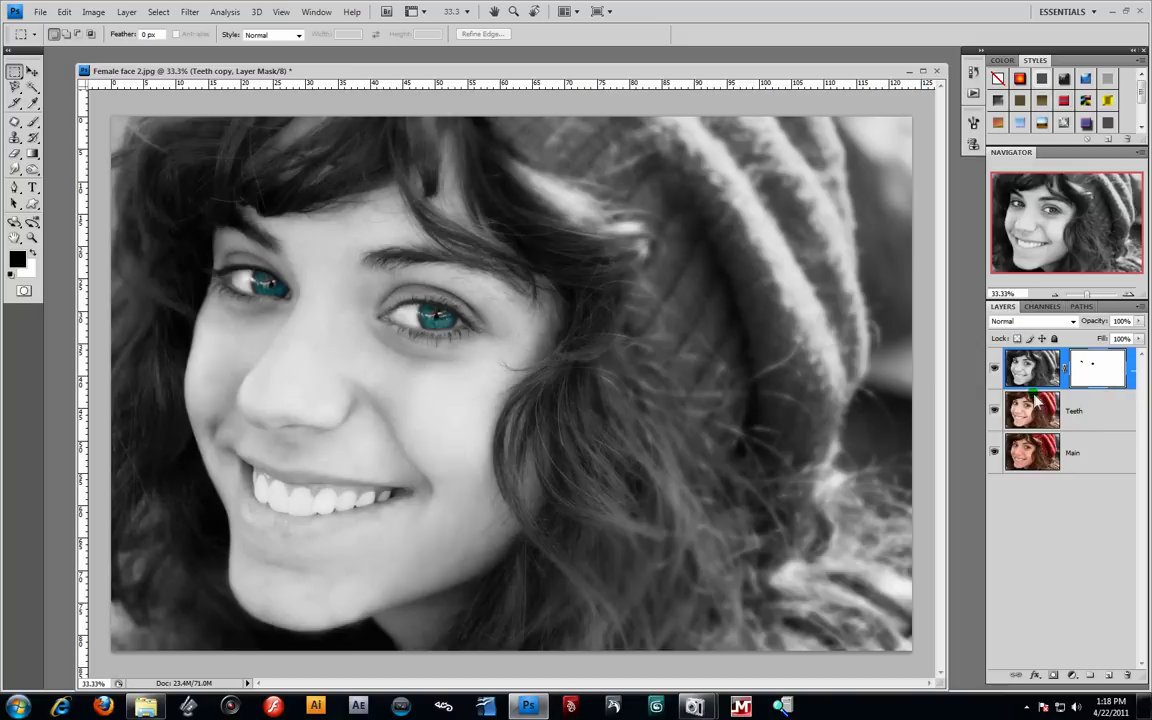
Compare the retouched Teeth layer with the original Main layer by hiding the layers above Main and switching Teeth's visibility
left_click(1117, 424)
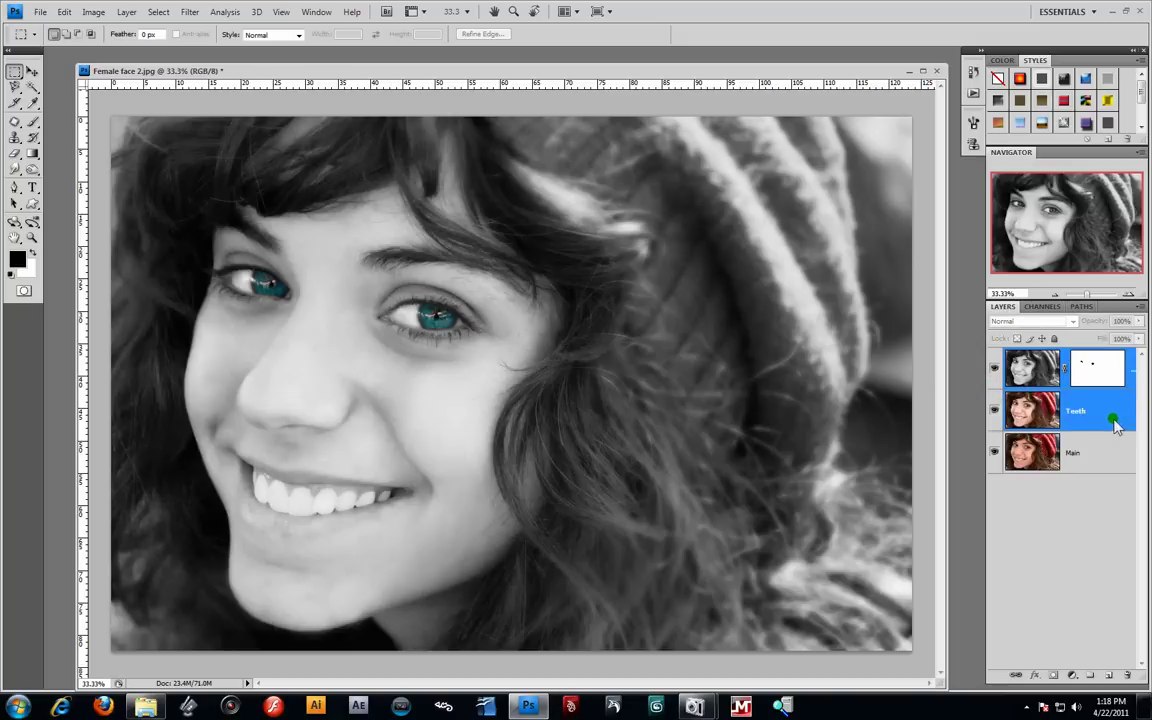
left_click(996, 411)
left_click(994, 369)
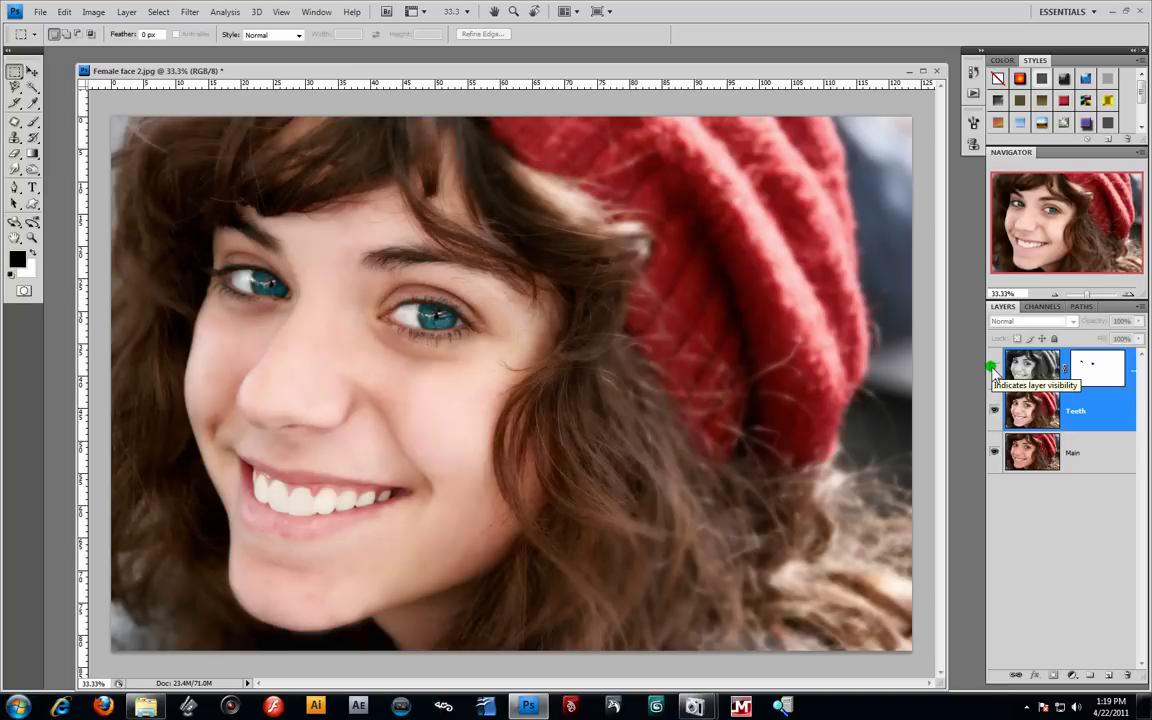
left_click(994, 410)
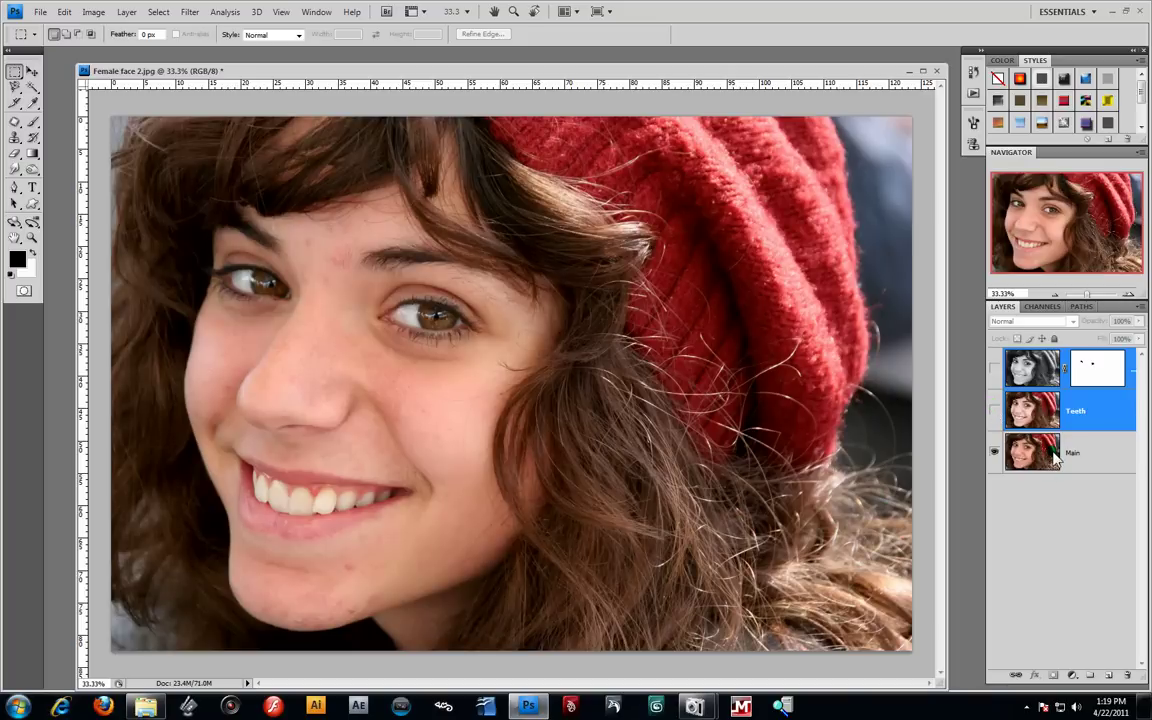
left_click(995, 411)
left_click(995, 411)
left_click(995, 411)
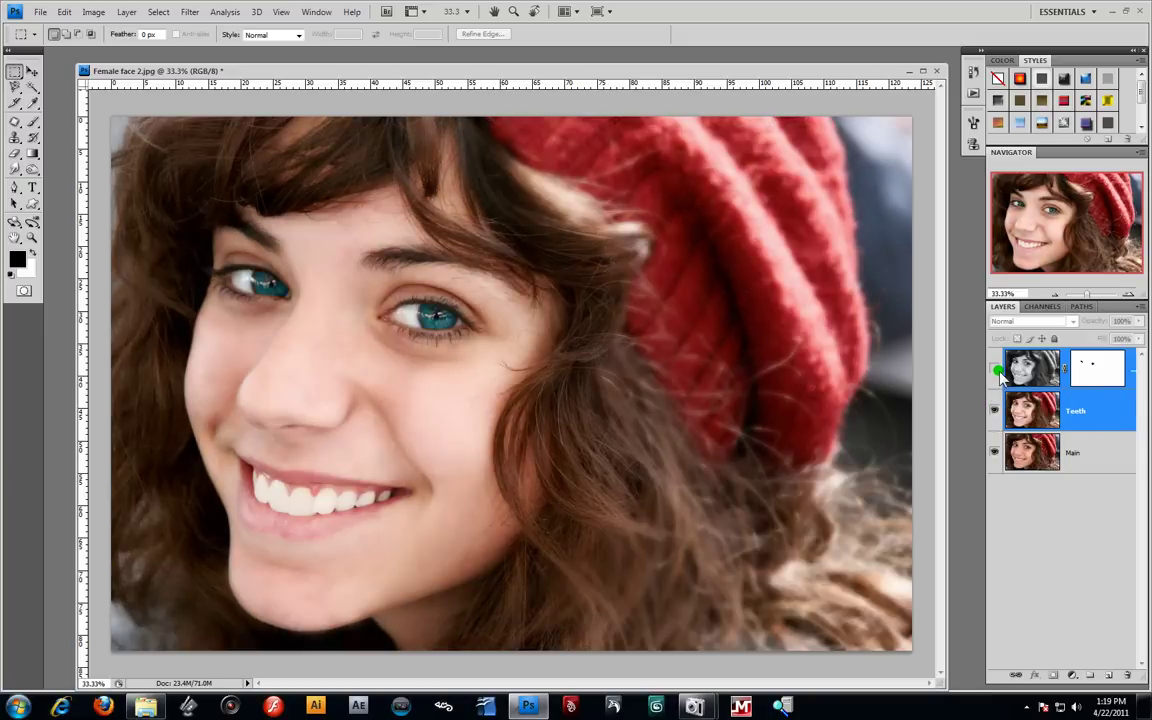
Compare the black-and-white version with the colour retouch by switching the masked copy's visibility, leaving it shown
left_click(995, 369)
left_click(995, 369)
left_click(995, 369)
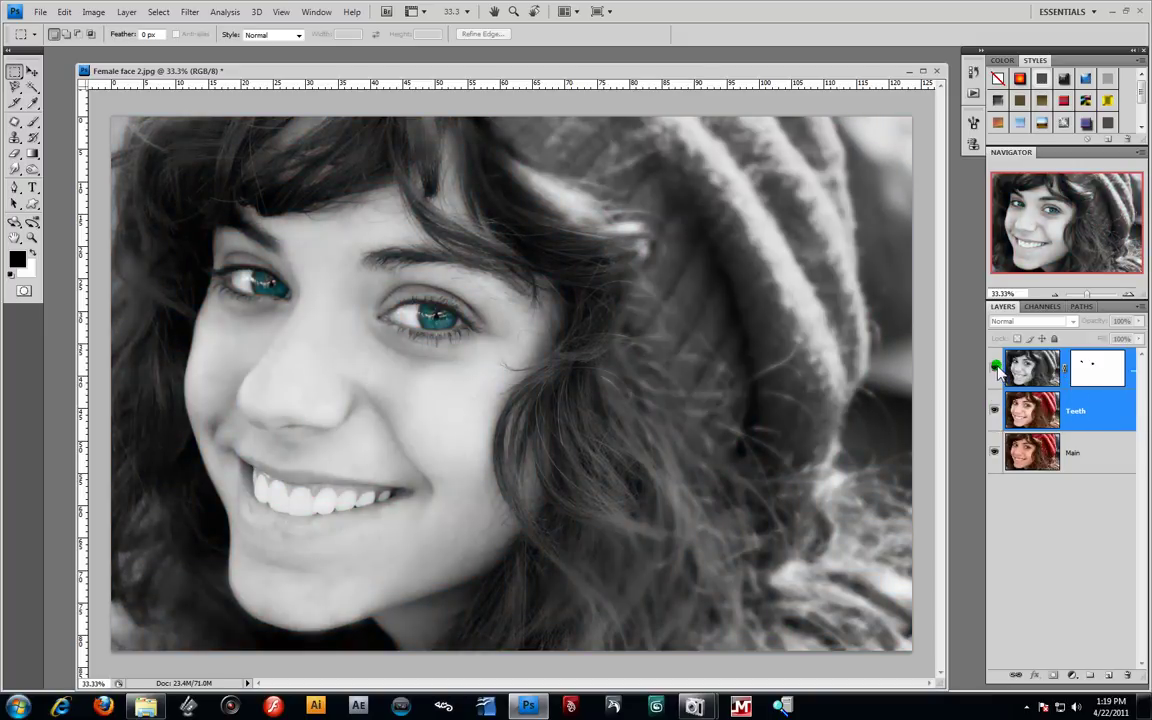
left_click(995, 369)
left_click(995, 369)
left_click(995, 369)
left_click(995, 369)
left_click(995, 369)
left_click(995, 369)
left_click_drag(442, 72, 432, 72)
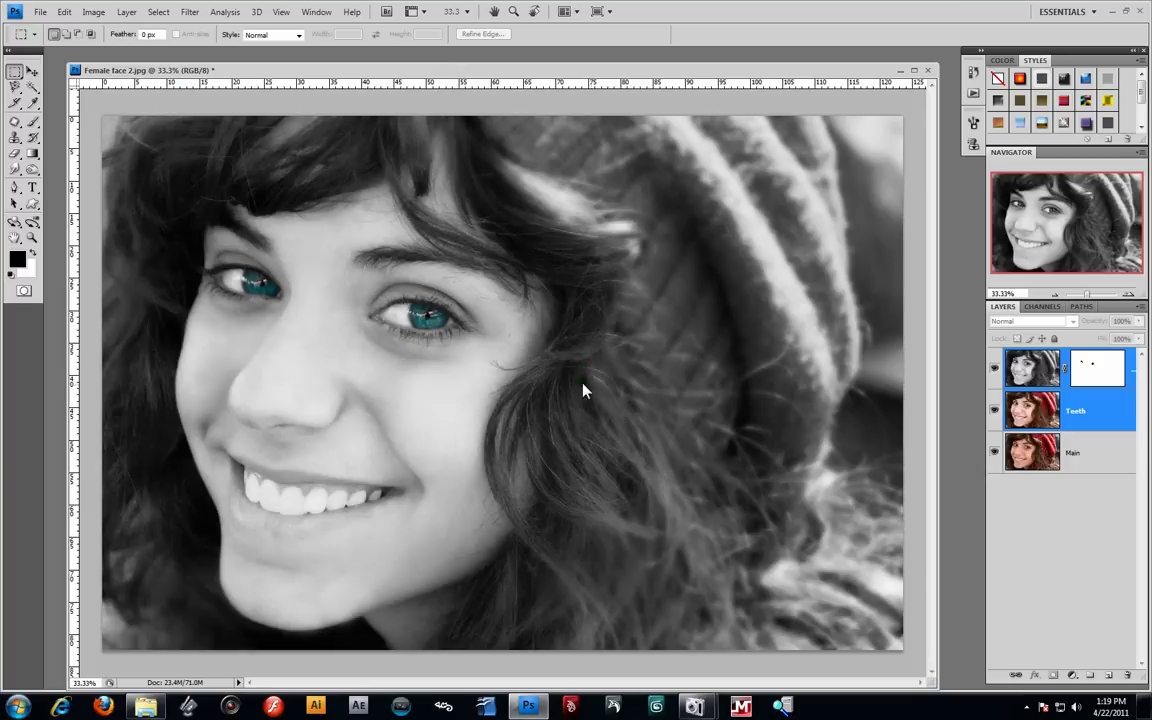
Set up a JPEG copy of the black-and-white version named Digital Touch1 in the Photoshop Faces folder
left_click(40, 11)
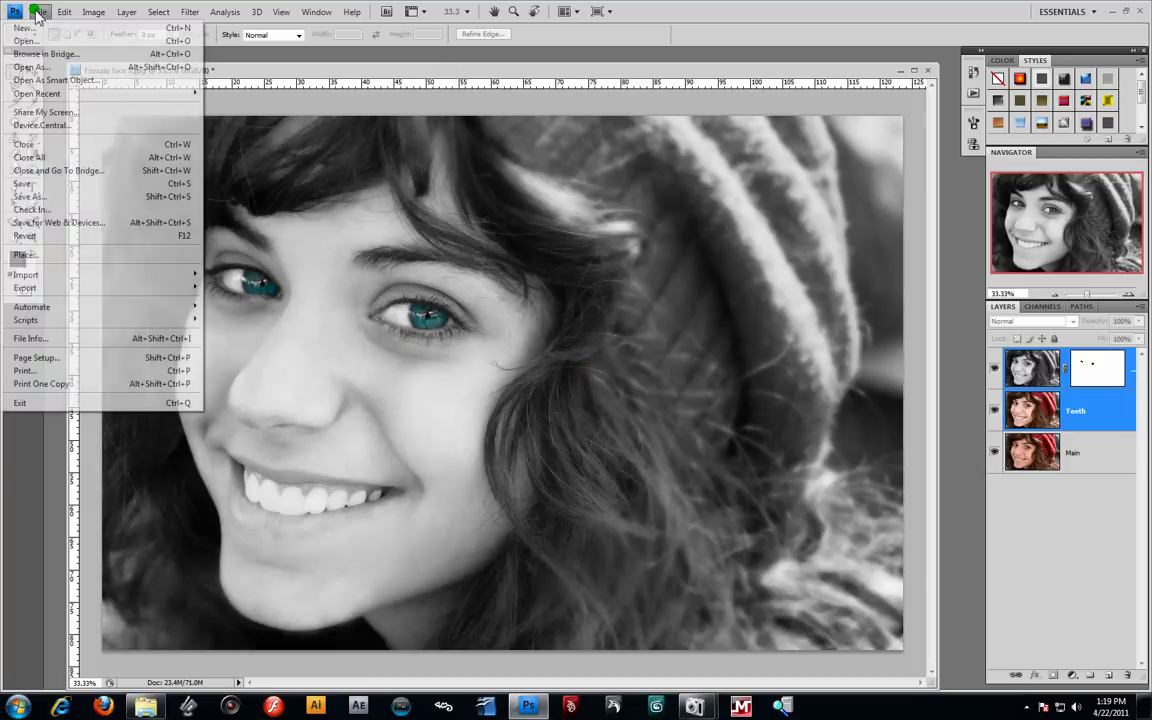
left_click(60, 200)
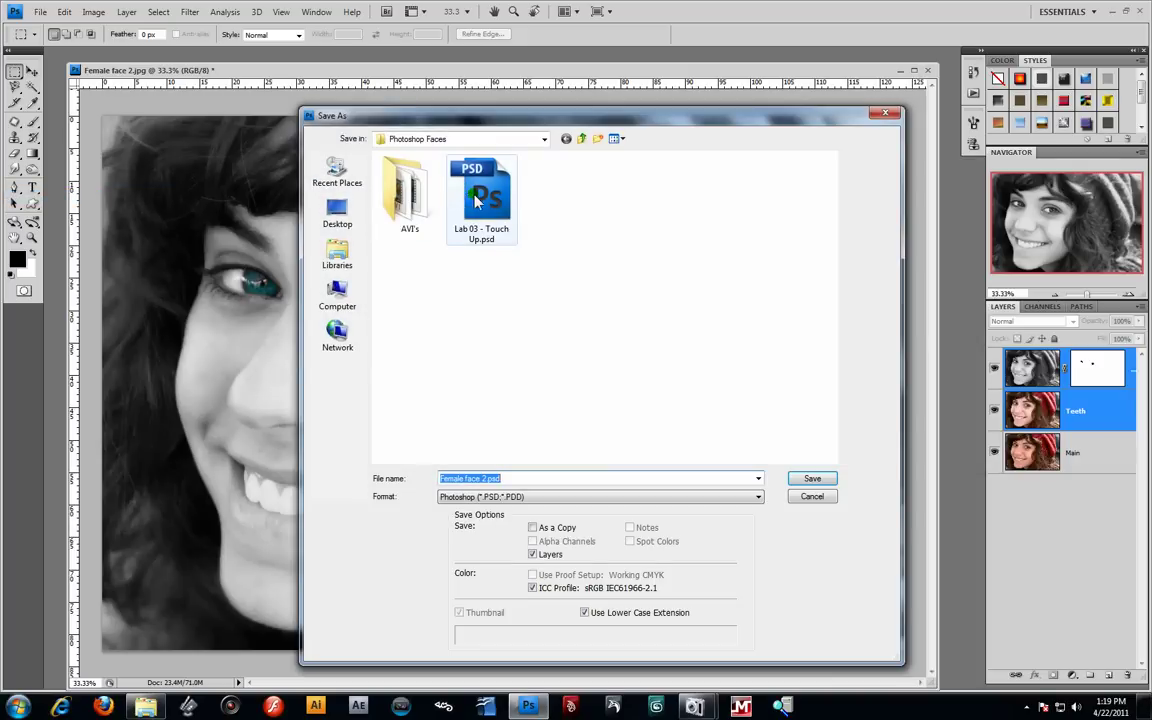
left_click(738, 497)
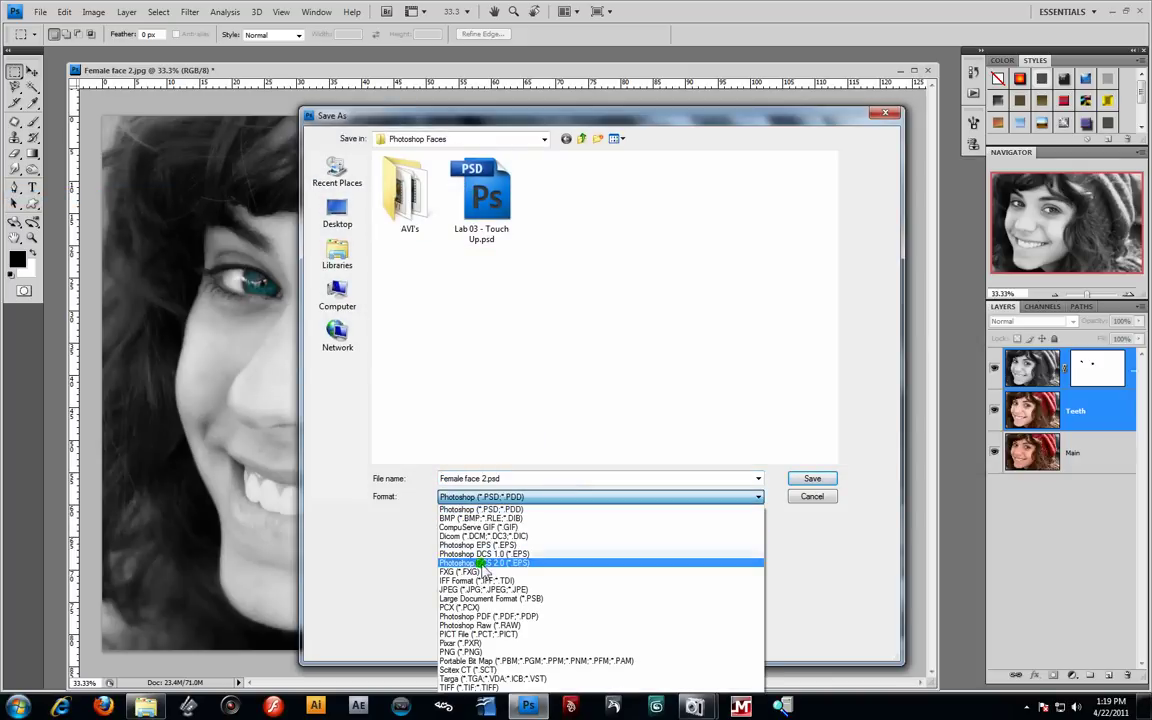
left_click(484, 589)
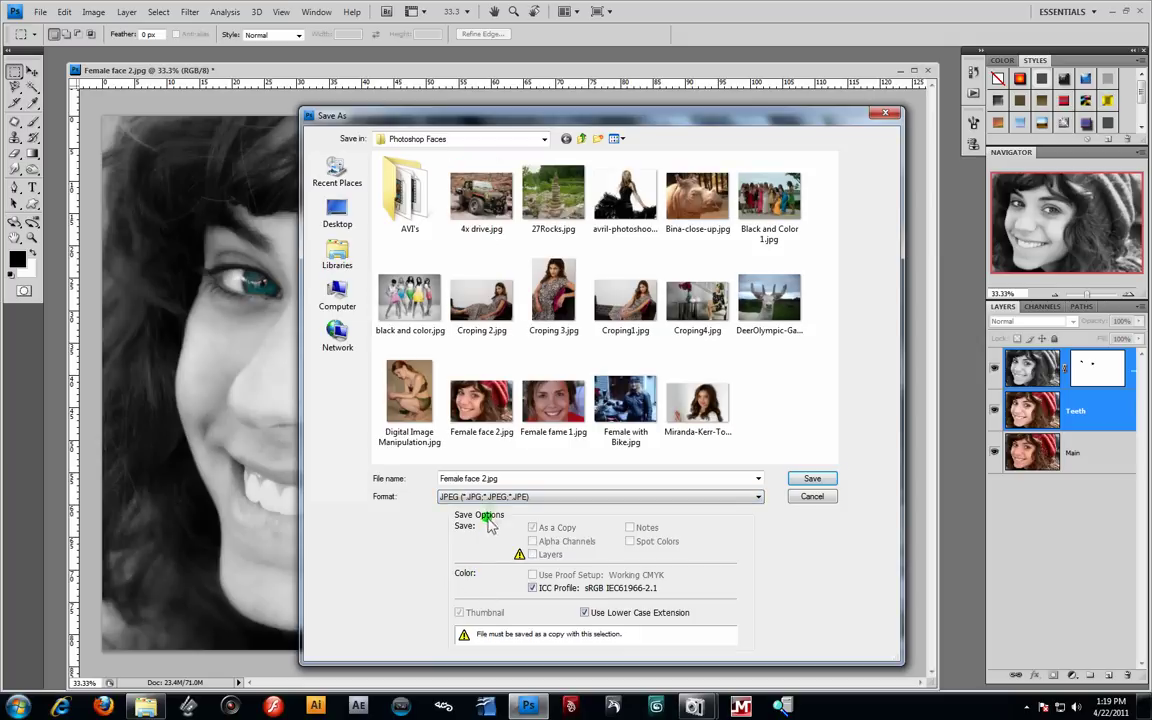
left_click_drag(504, 478, 425, 477)
key("BackSpace")
type("Digital Touch1")
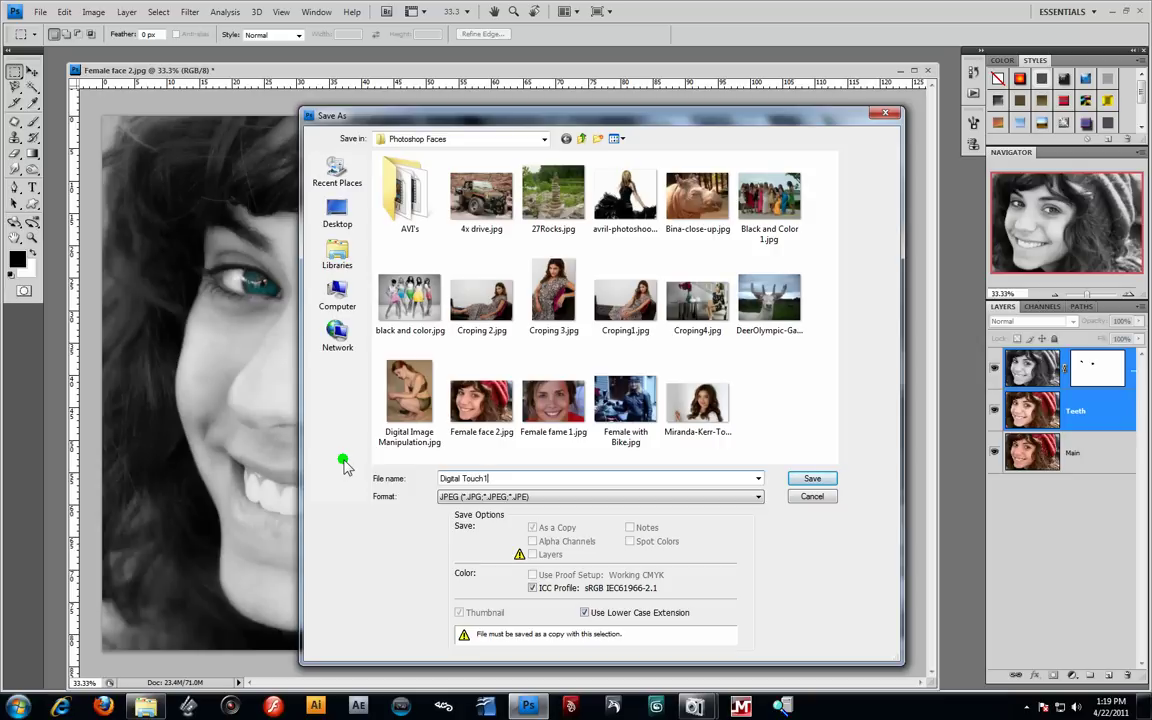
Save the Digital Touch1 JPEG at quality 12 (Maximum) with the Baseline ("Standard") format
left_click(808, 478)
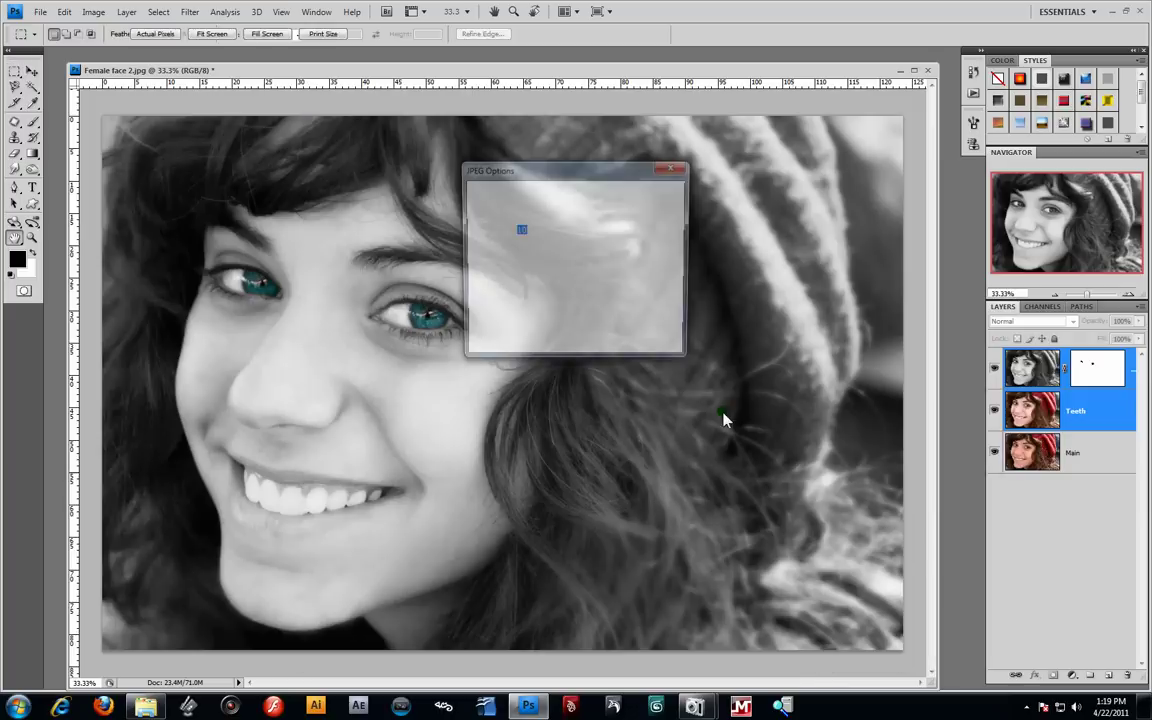
left_click_drag(588, 258, 609, 258)
left_click(658, 194)
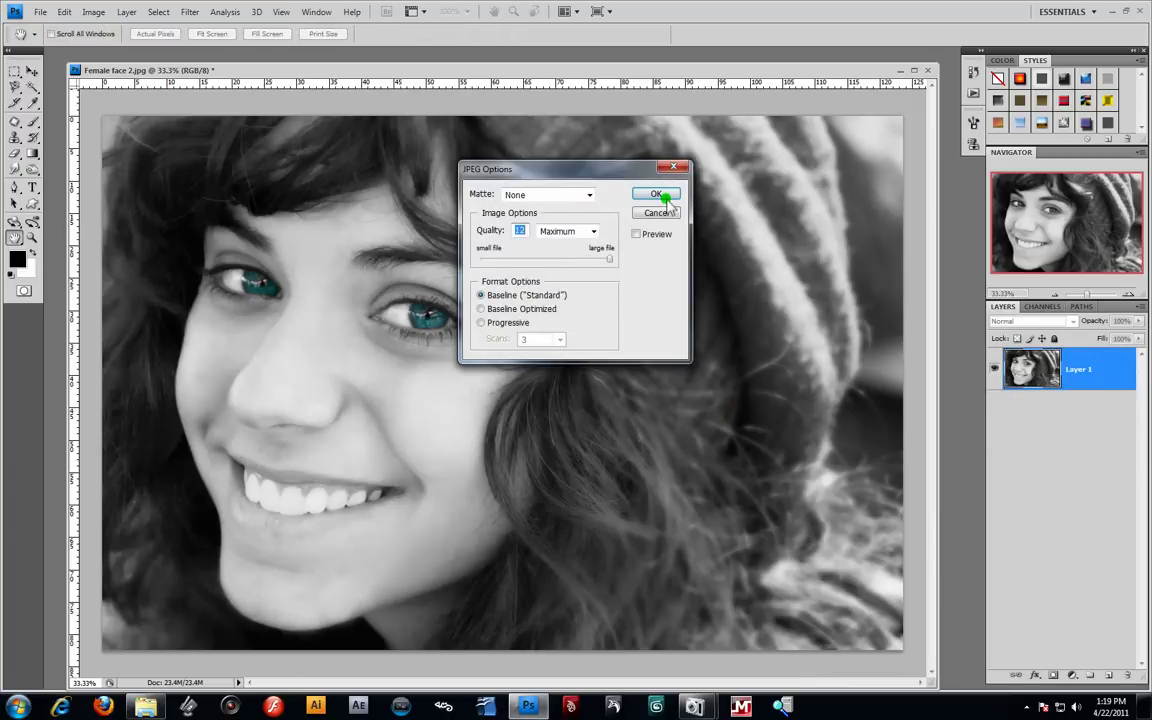
key("ctrl+z")
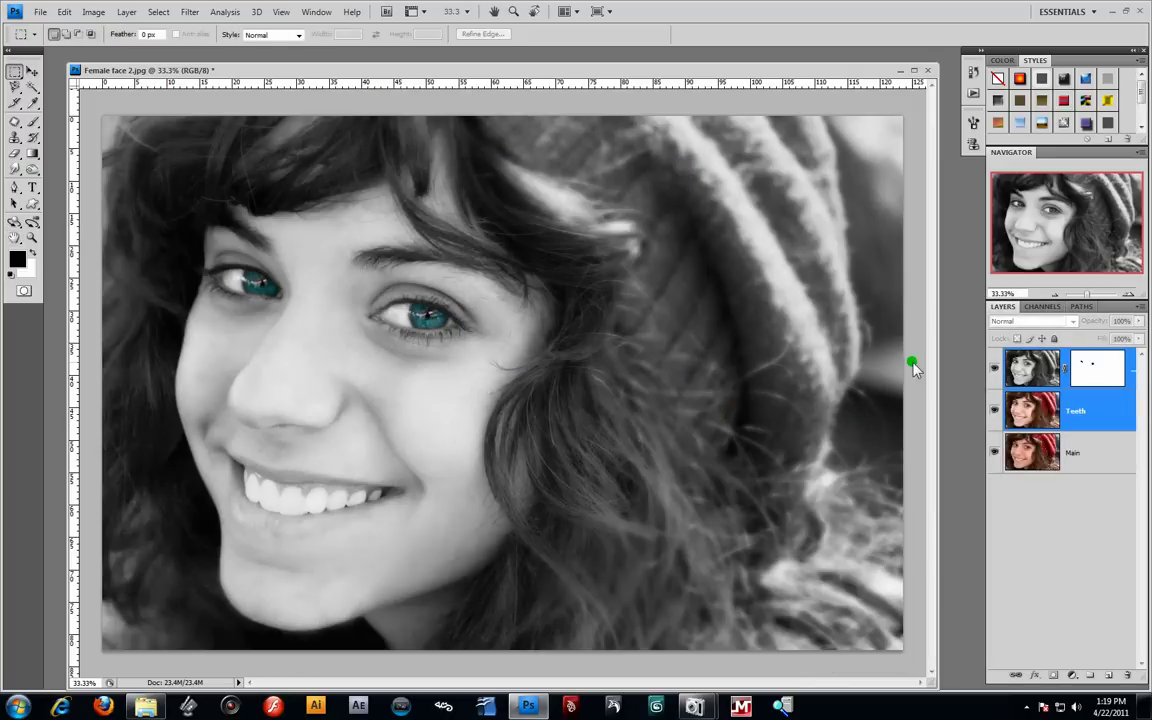
Hide the black-and-white masked layer and set up a JPEG copy of the colour retouch named Digital Touch2 in the Photoshop Faces folder
left_click(994, 370)
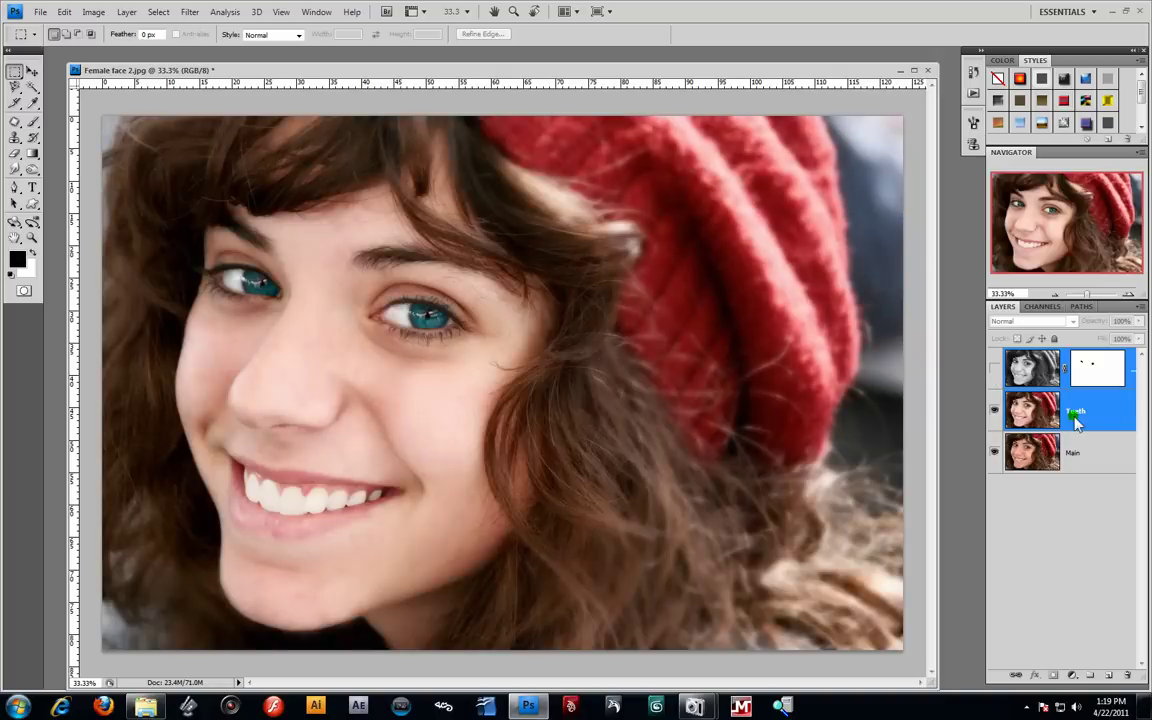
left_click(40, 11)
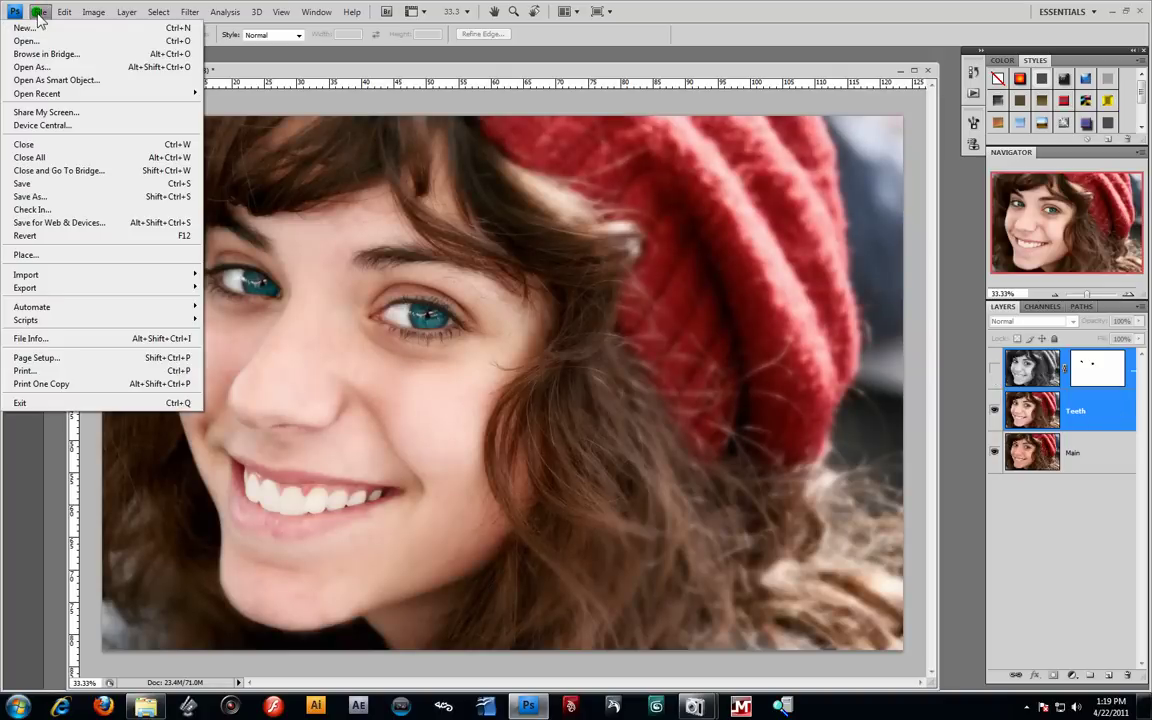
left_click(62, 196)
left_click(698, 500)
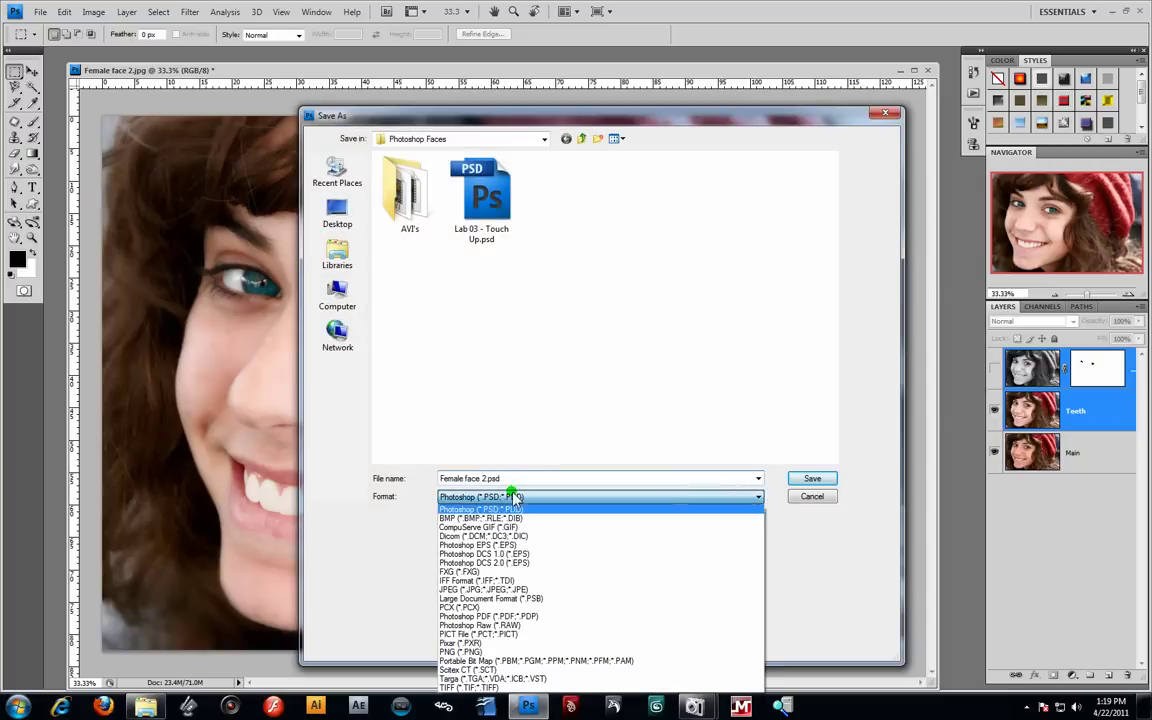
left_click(610, 587)
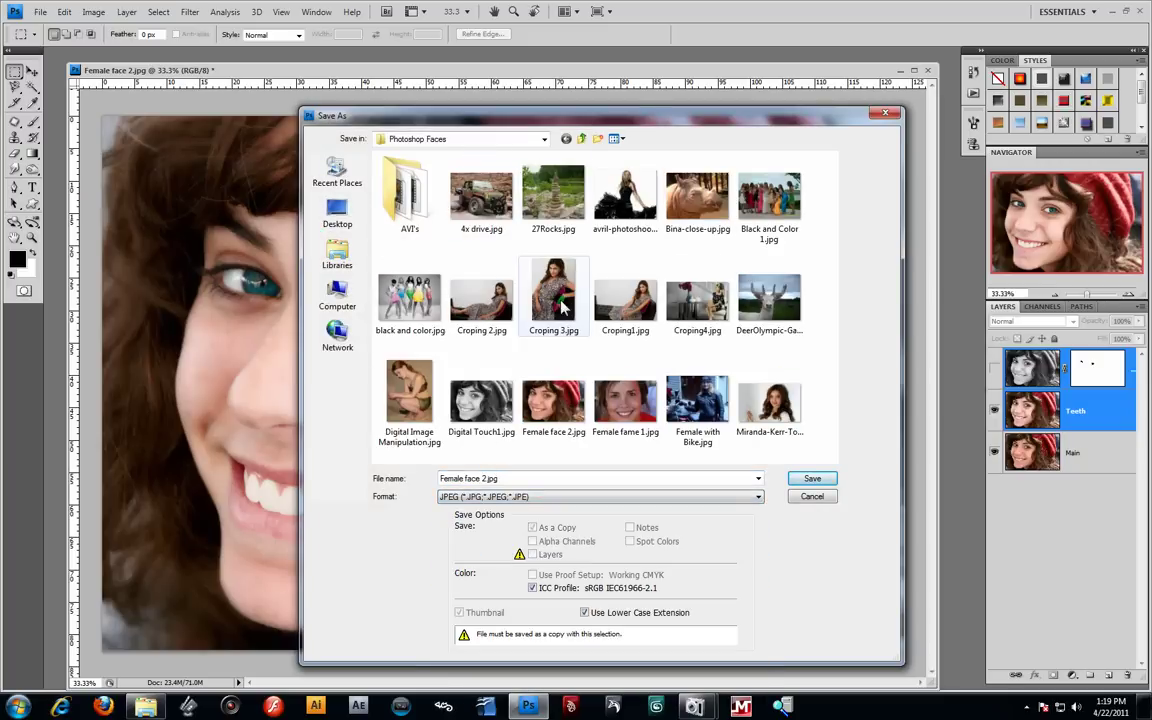
left_click(470, 405)
left_click(488, 478)
left_click(496, 479)
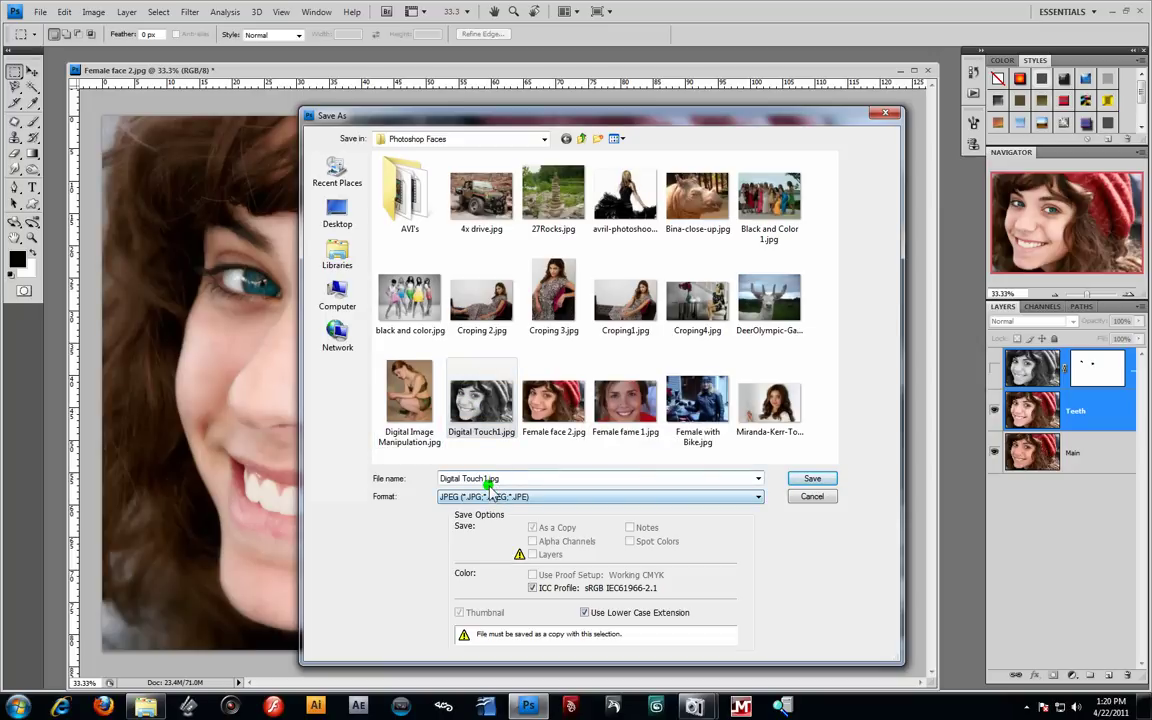
Save the Digital Touch2 JPEG with the quality raised to the large-file end of the scale
left_click(822, 479)
left_click_drag(590, 258, 622, 256)
left_click(655, 193)
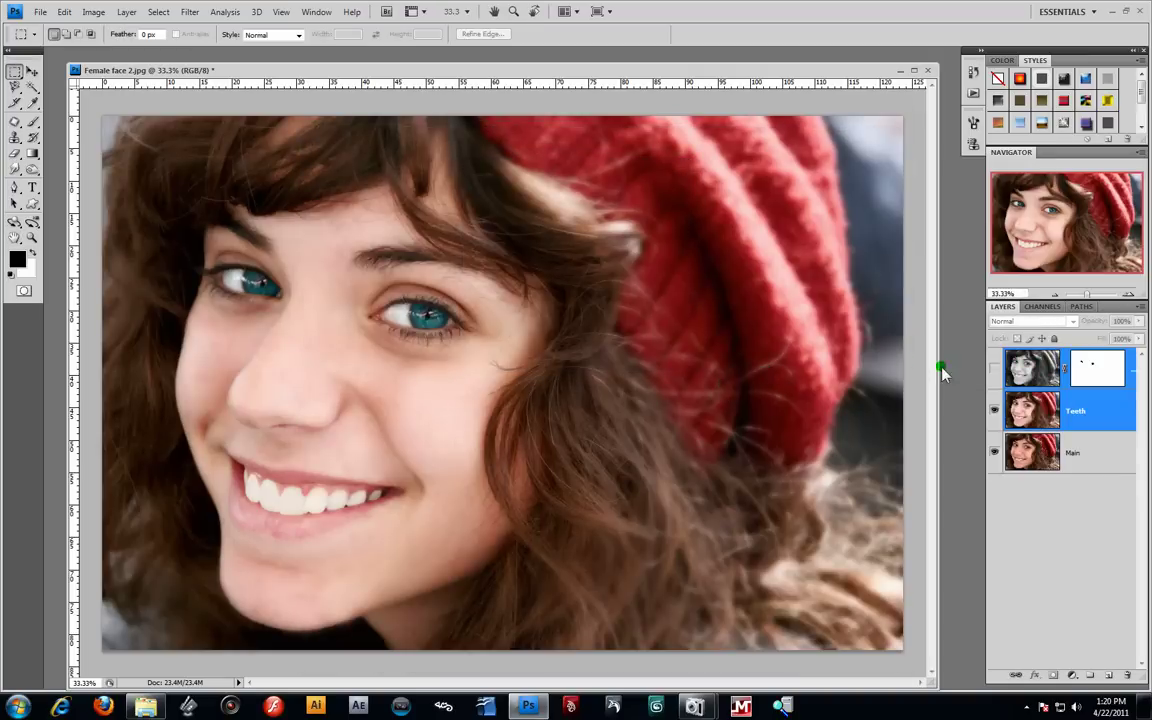
Hide the Teeth layer and save the original Main image as a JPEG copy with a new Digital Touch name at quality 10, Baseline ("Standard")
left_click(996, 411)
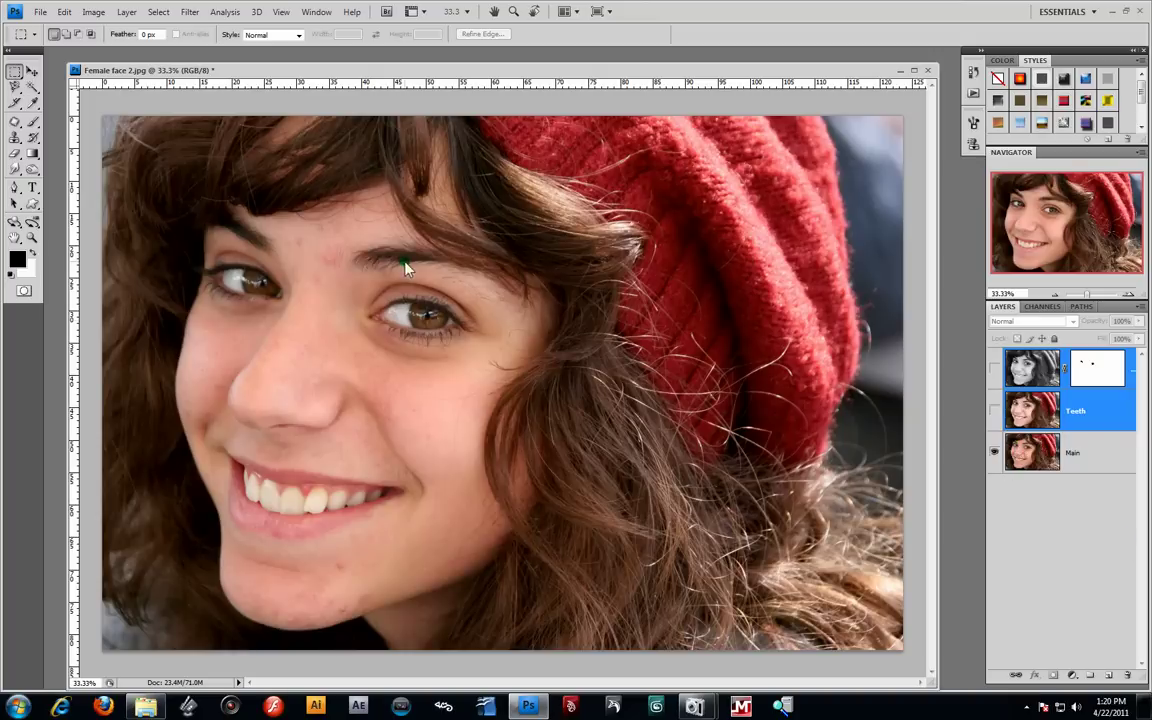
left_click(40, 11)
left_click(68, 196)
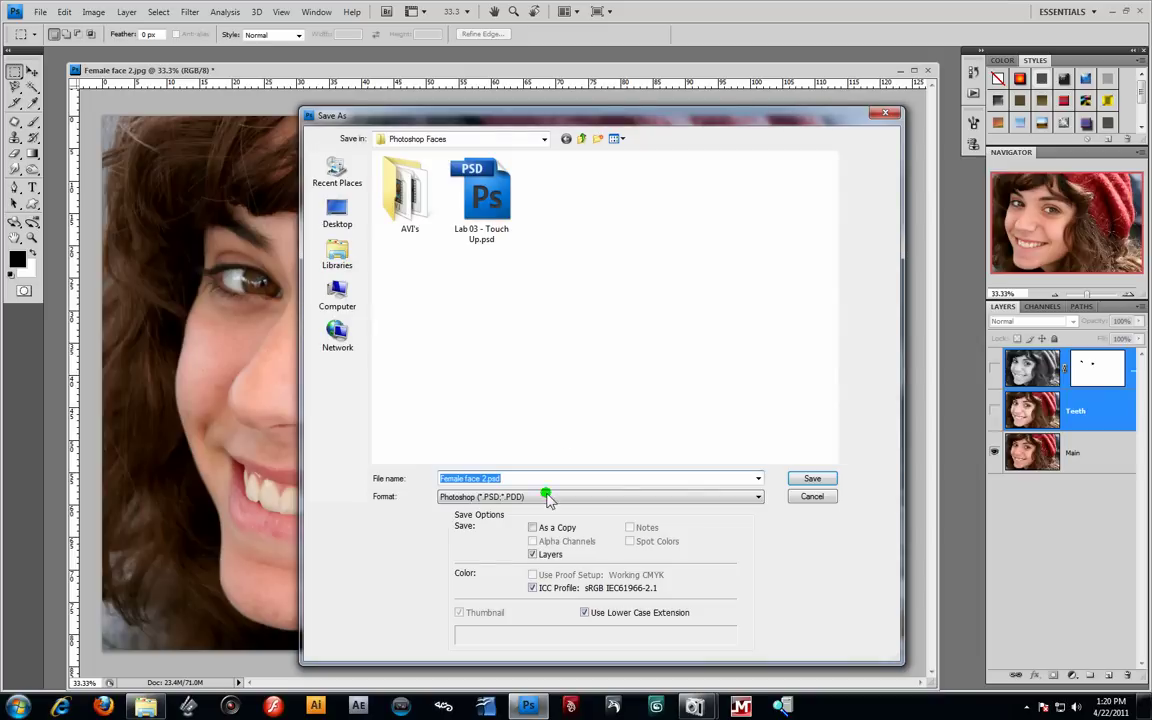
left_click(626, 494)
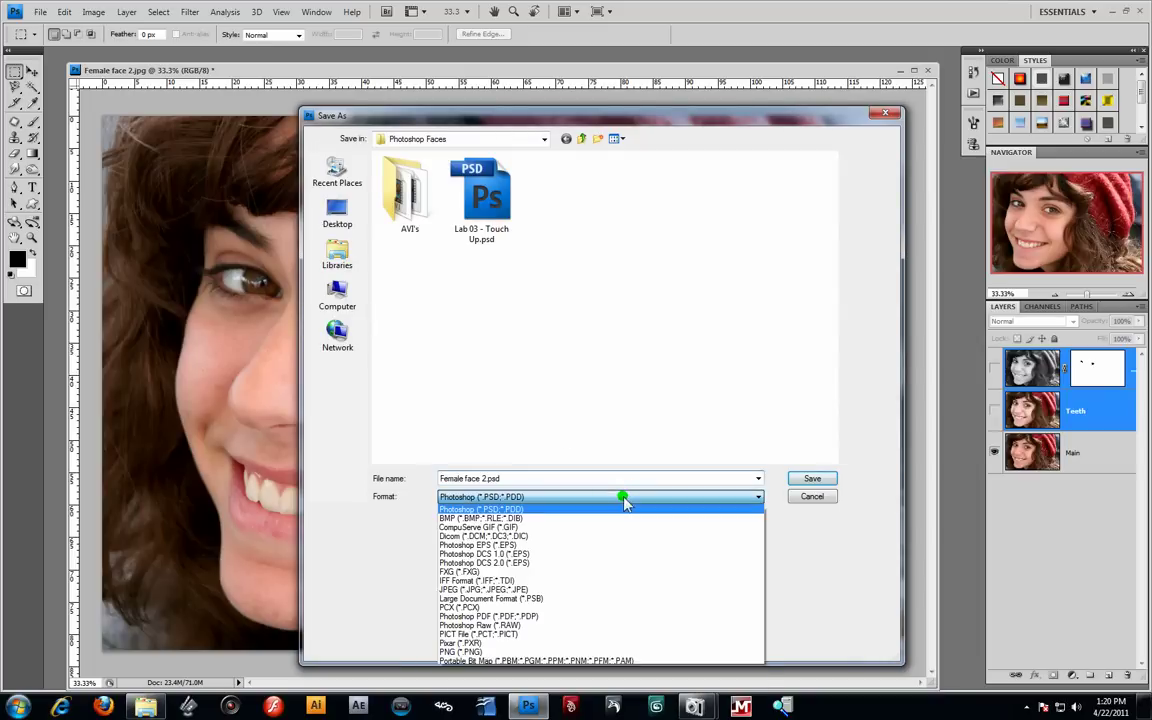
left_click(510, 590)
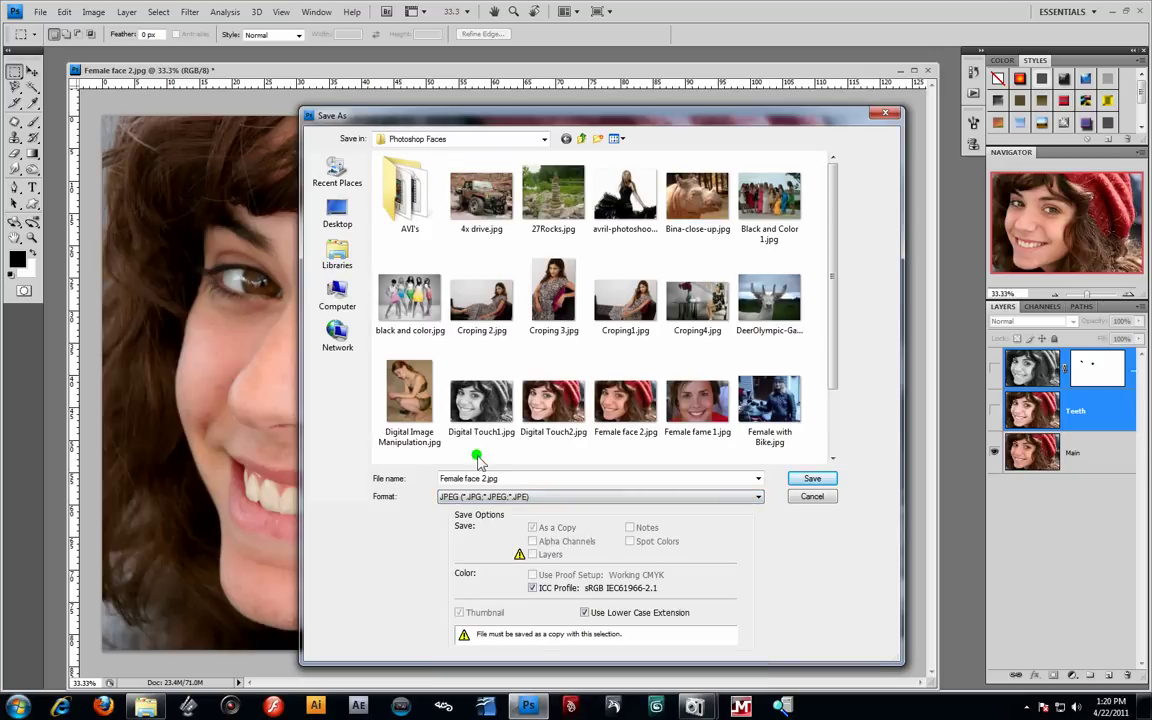
left_click(566, 410)
left_click(489, 480)
left_click(490, 480)
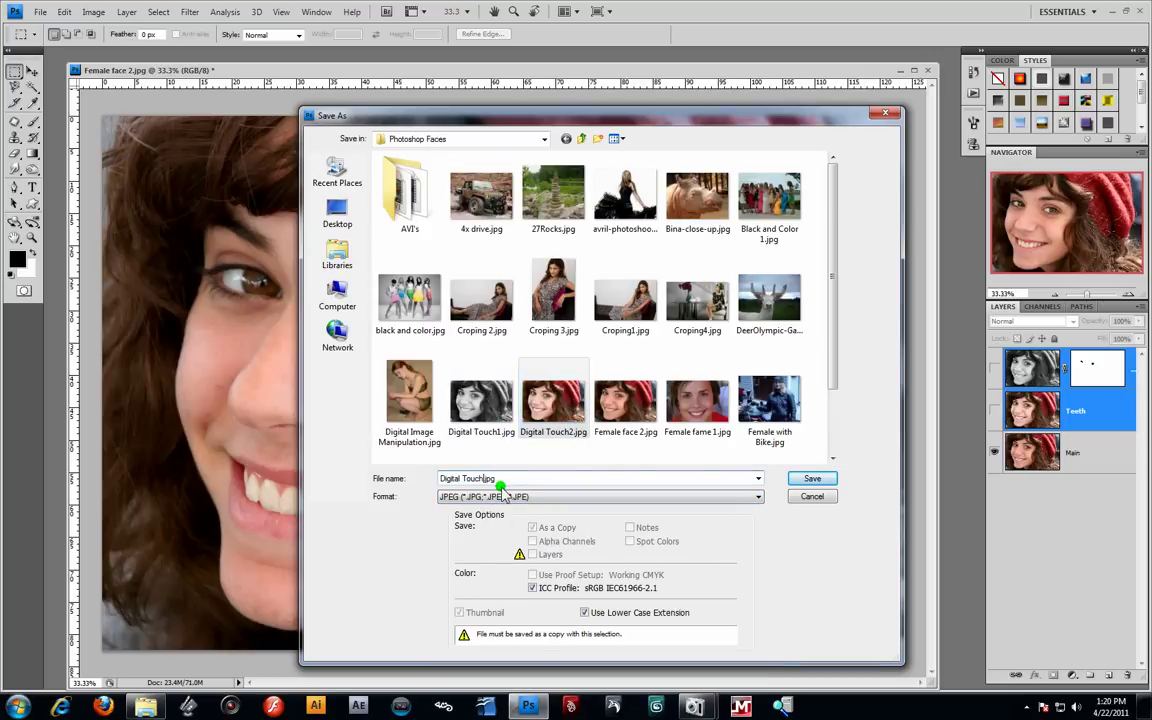
left_click(812, 478)
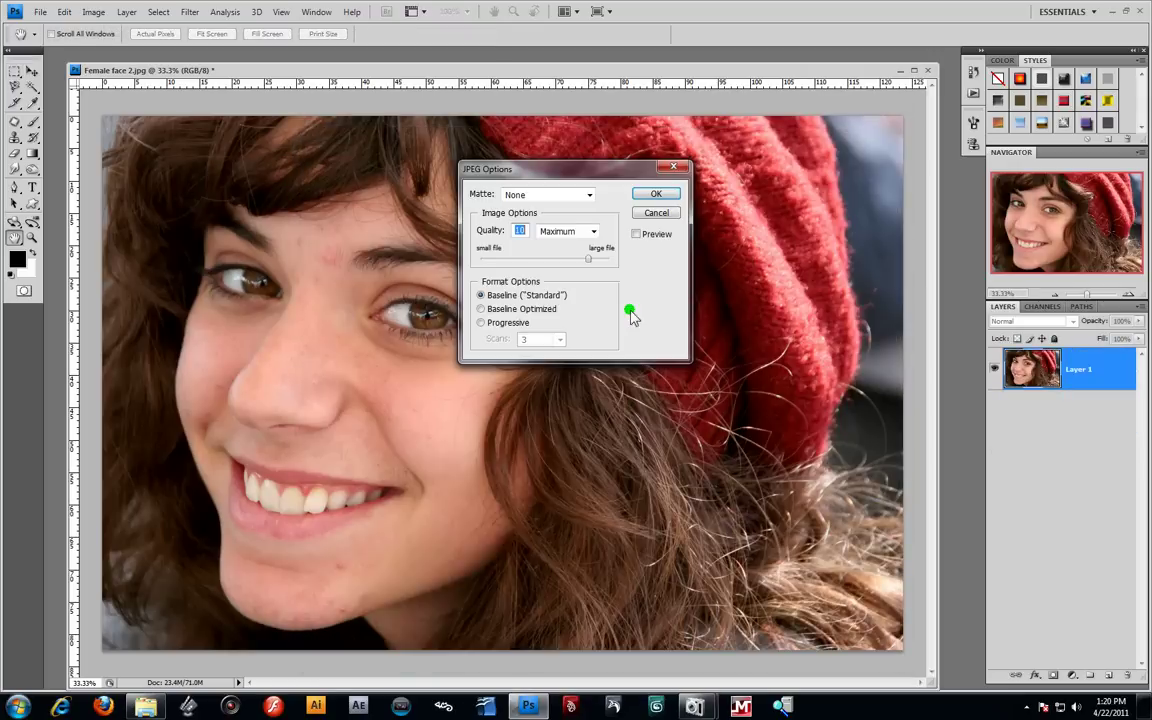
left_click(655, 194)
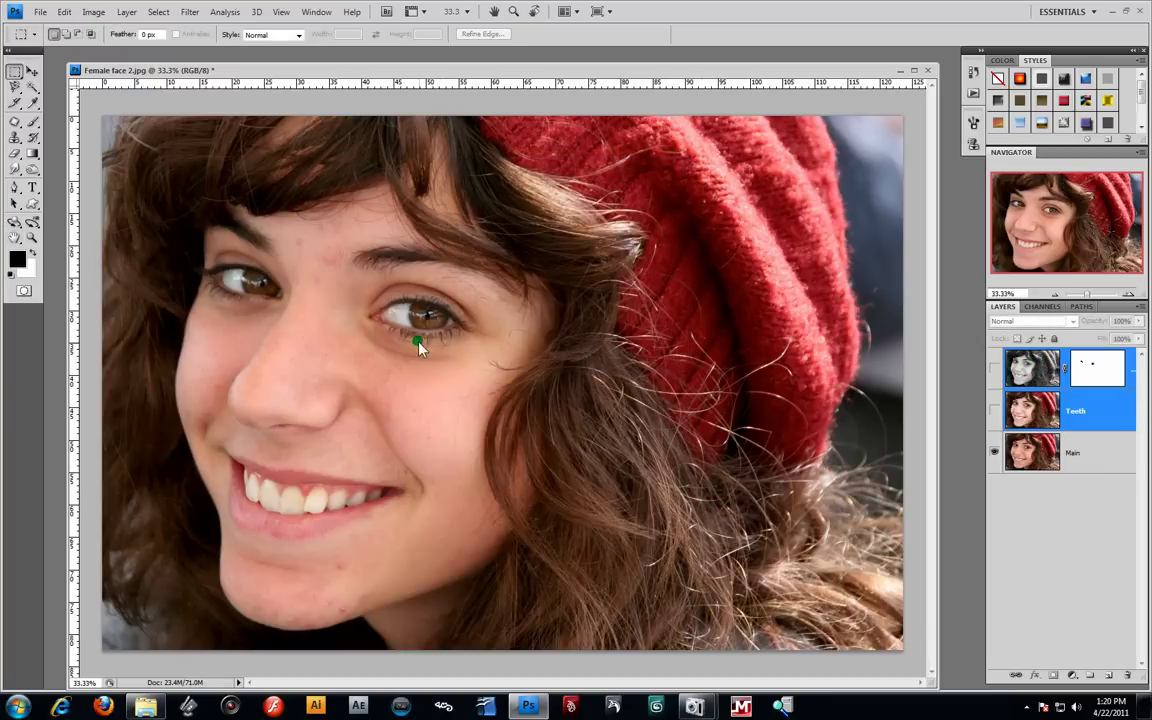
Show the Teeth layer and the black-and-white masked layer above it again
left_click(997, 411)
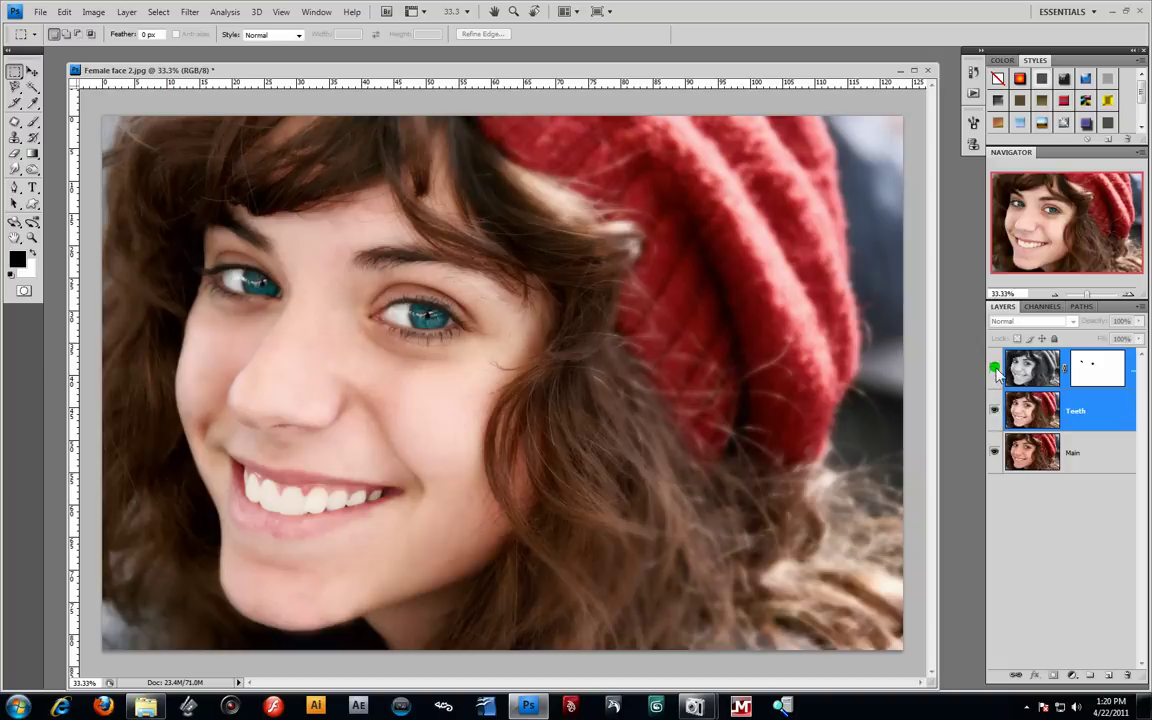
left_click(995, 369)
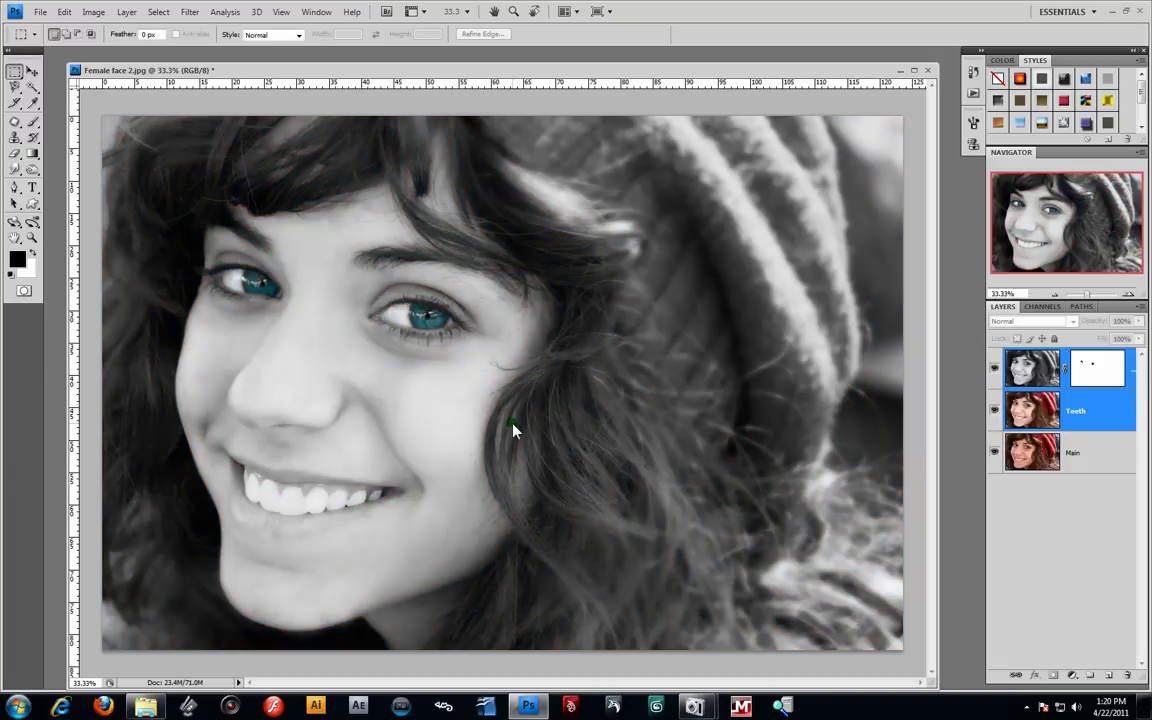